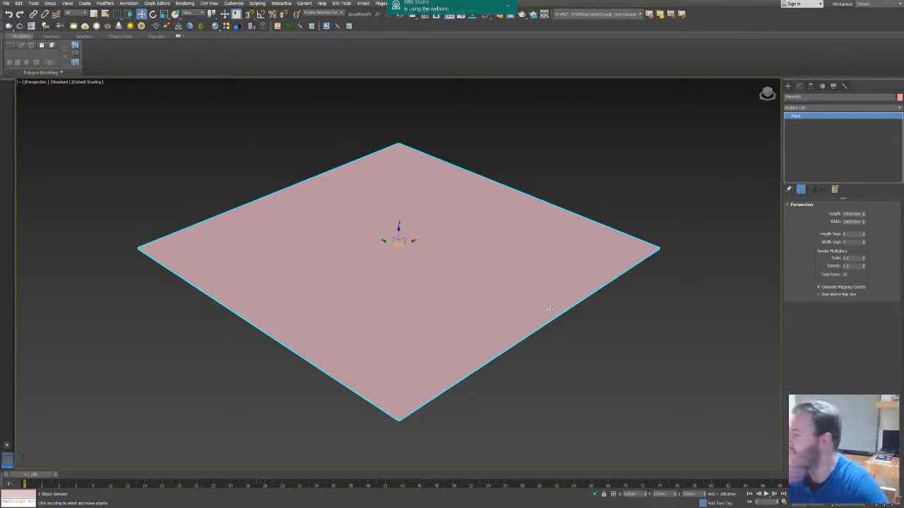
Deselect the plane, switch to Quixel Bridge and search the local Megascans assets for "moss".
left_click(647, 384)
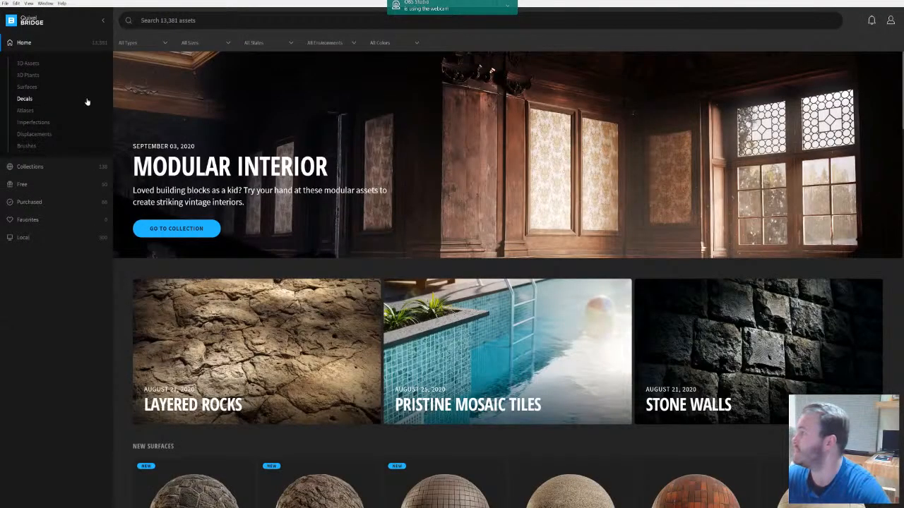
left_click(23, 240)
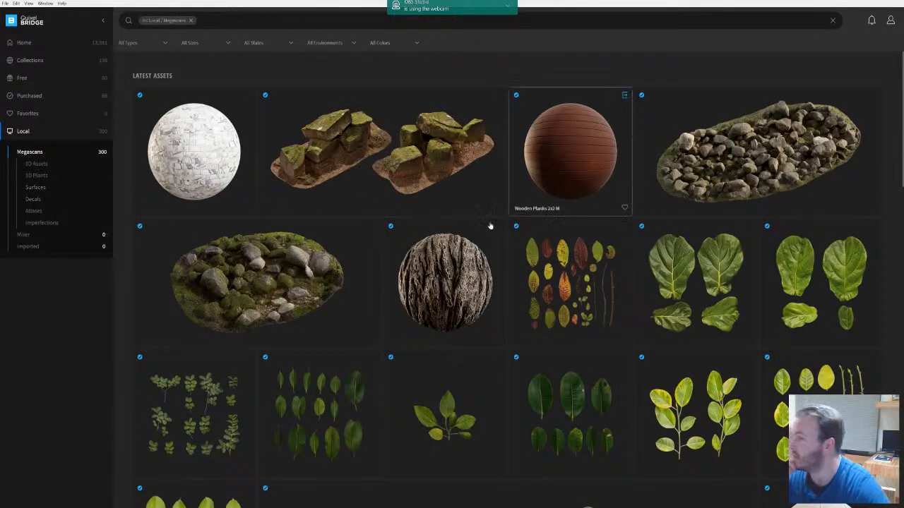
scroll(348, 259, "down", 3)
scroll(353, 257, "down", 3)
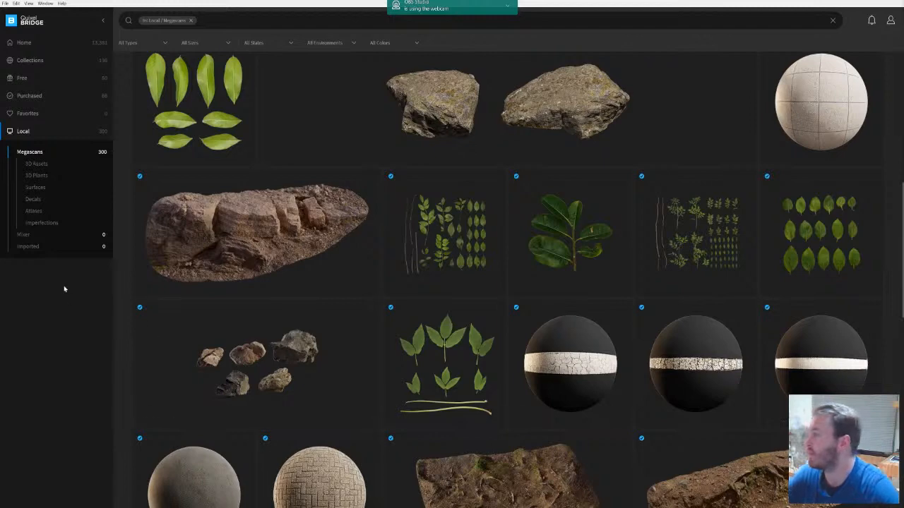
left_click(233, 20)
type("moss")
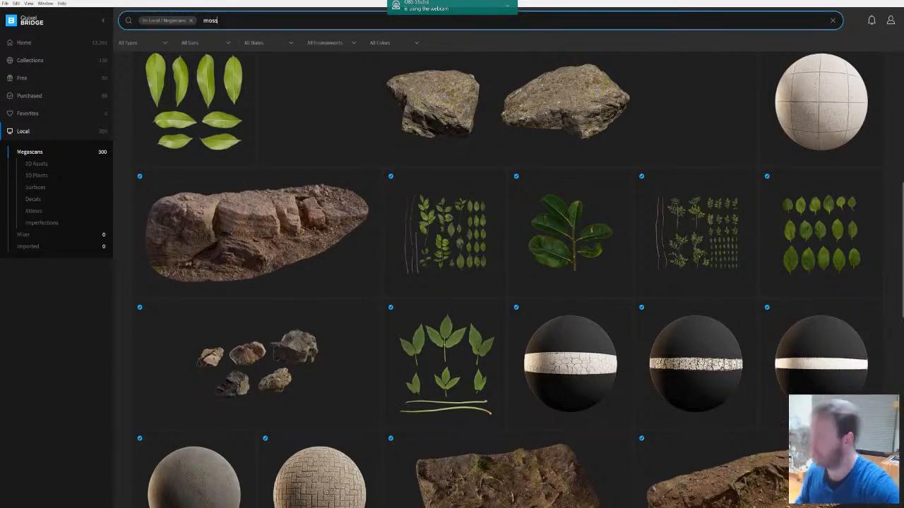
key("Return")
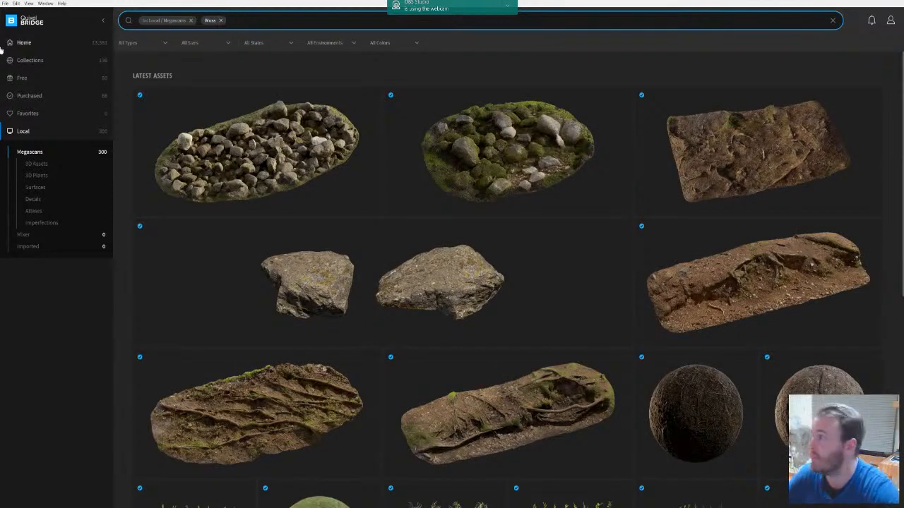
Narrow the moss search with "atlas" and open the file folder of the Plant Moss asset.
left_click(508, 6)
left_click(523, 22)
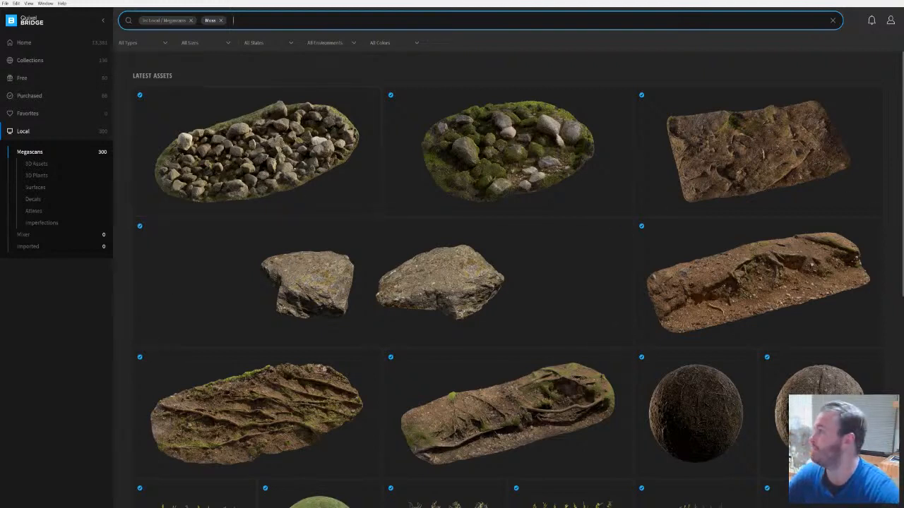
type("atlas")
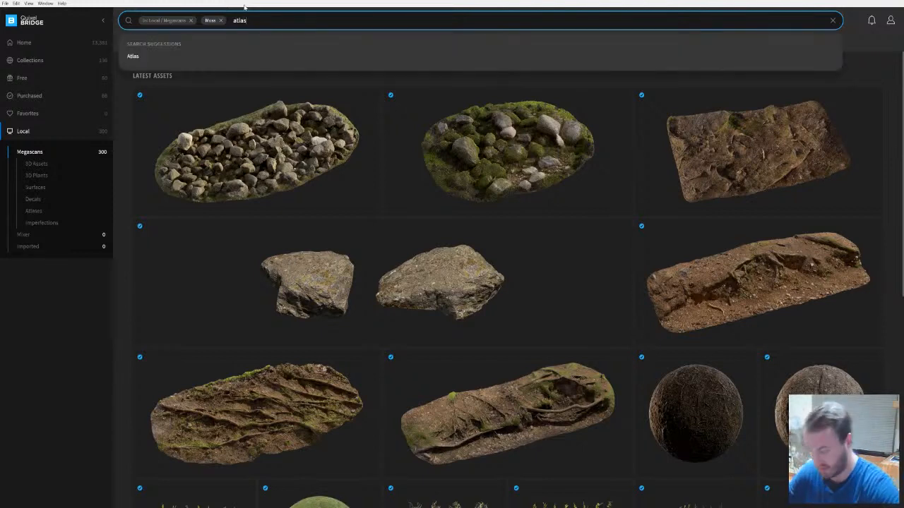
key("Return")
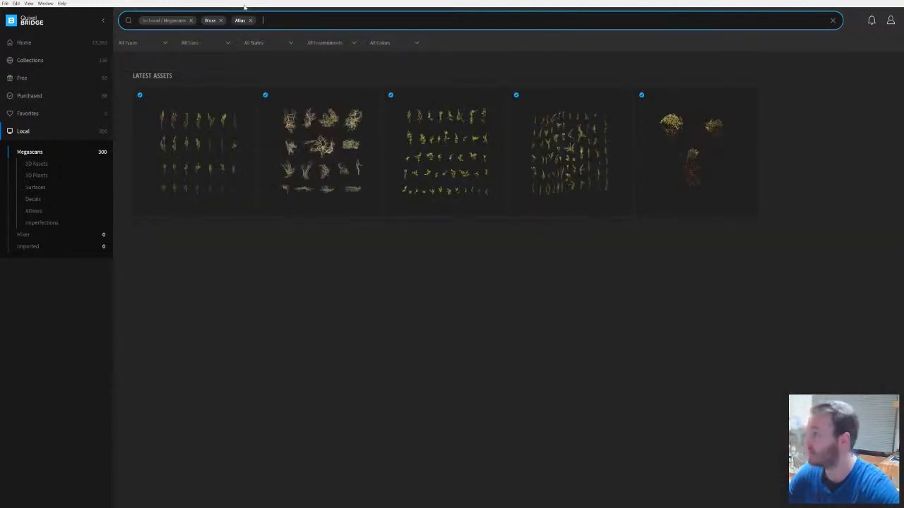
left_click(383, 379)
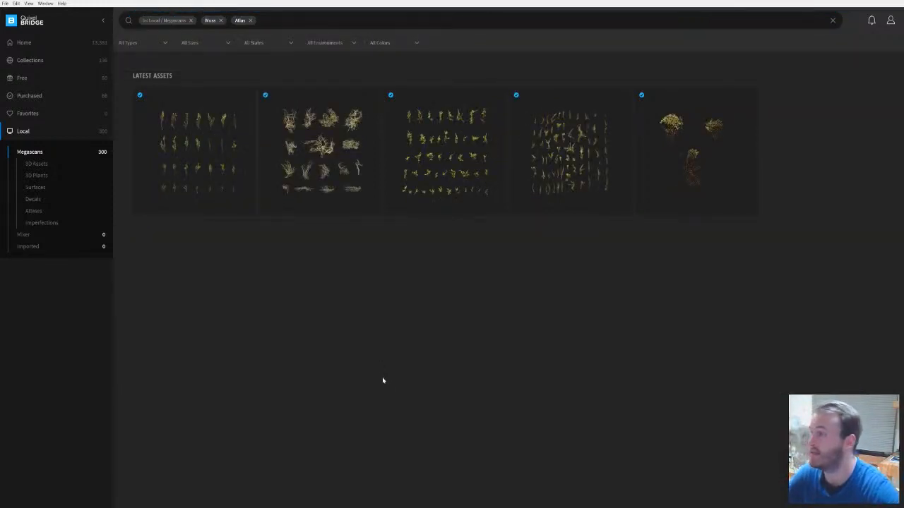
left_click(464, 175)
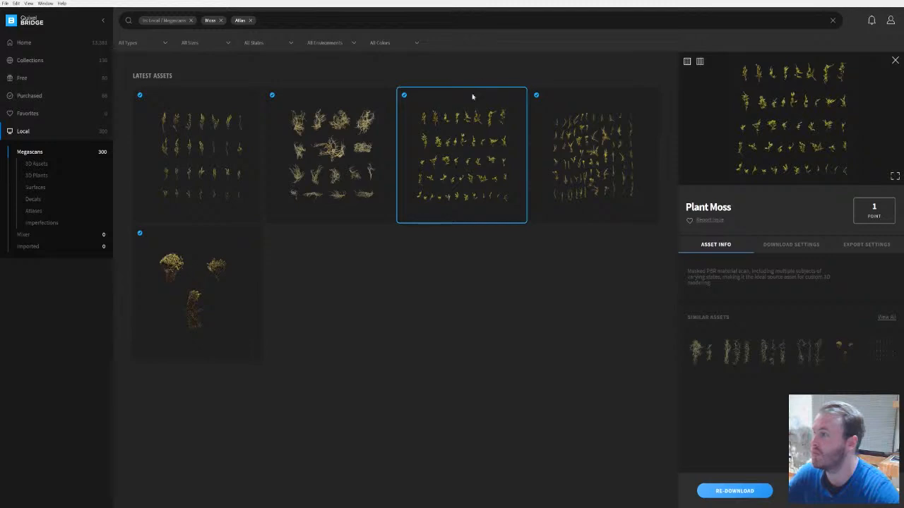
left_click(519, 94)
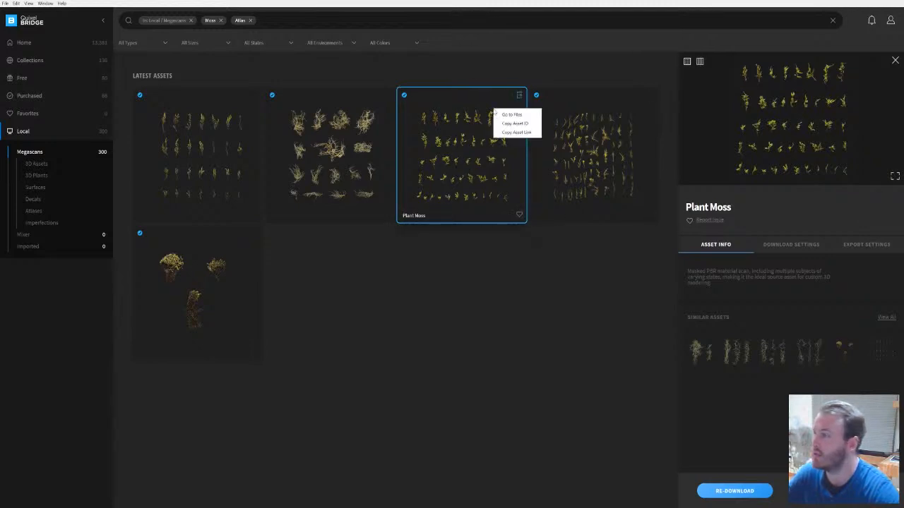
left_click(525, 115)
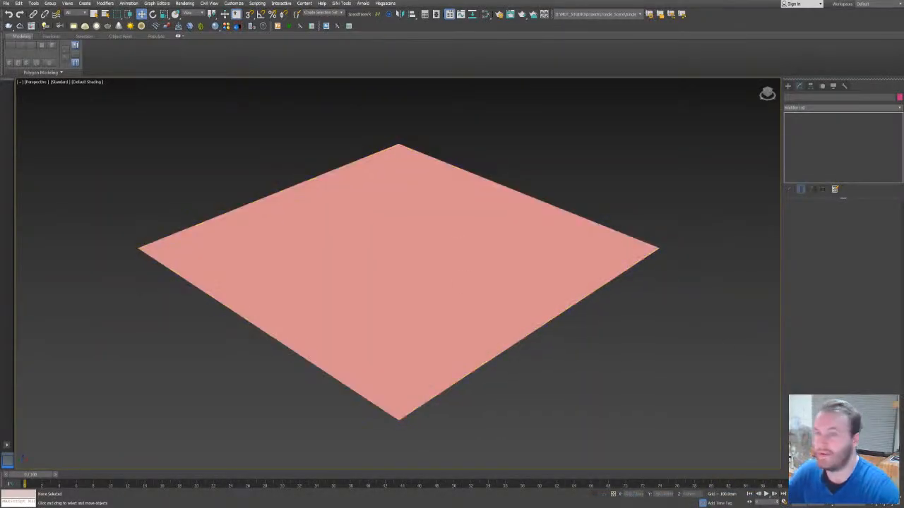
Apply the black-and-white Plant Moss mask from the asset folder to the plane in 3ds Max and show edged faces.
left_click_drag(855, 346, 340, 313)
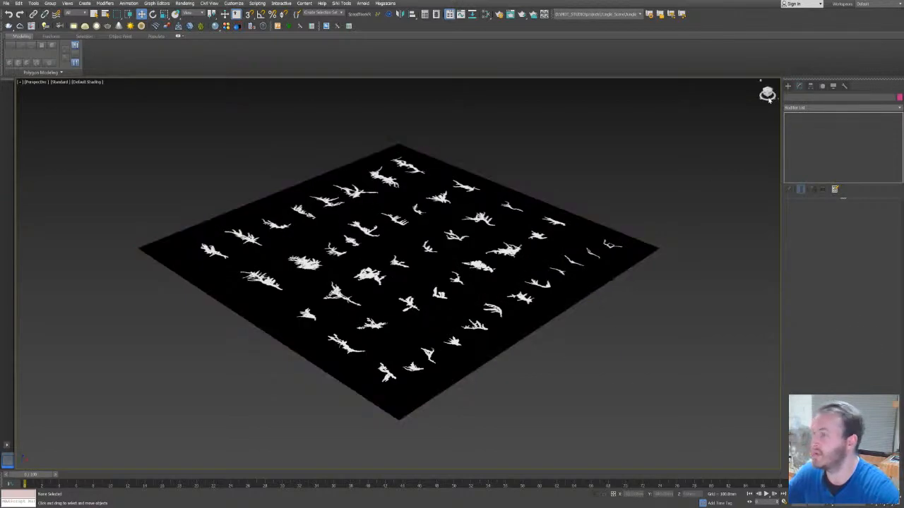
left_click_drag(768, 93, 768, 97)
key("F4")
middle_click_drag(435, 217, 460, 230)
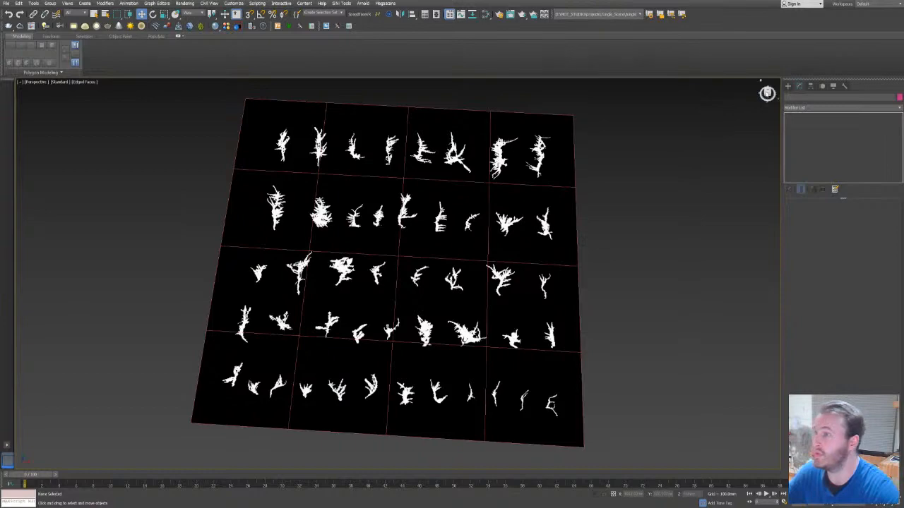
left_click_drag(767, 94, 776, 96)
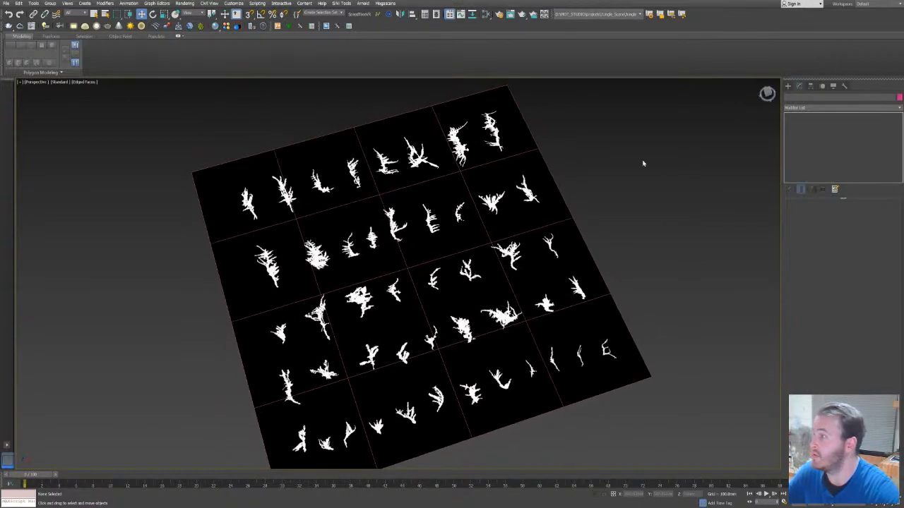
Switch to a maximized Top view and display the plane with Default Shading and edged faces.
key("alt+w")
left_click(363, 202)
key("alt+w")
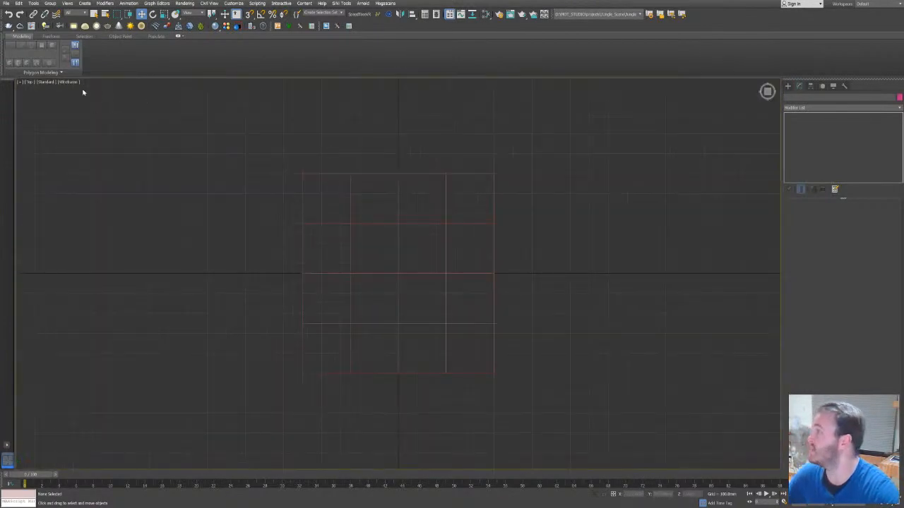
left_click(72, 82)
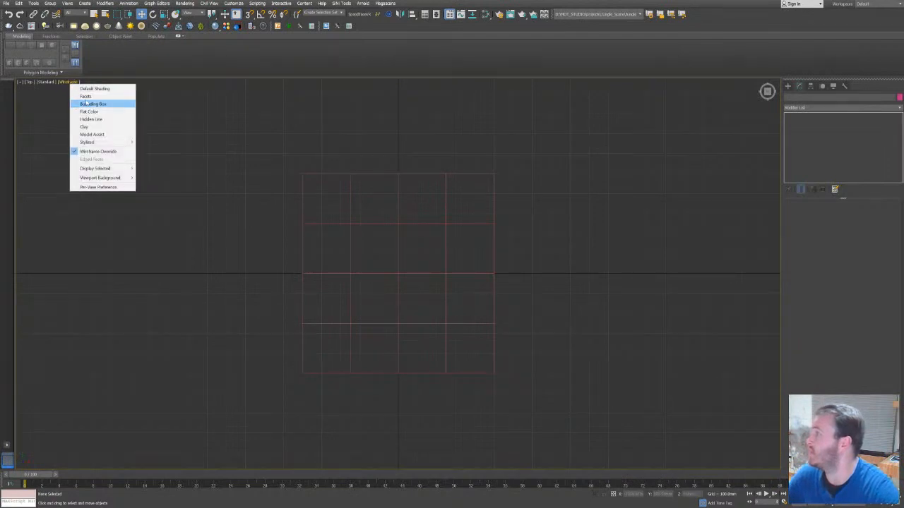
left_click(98, 88)
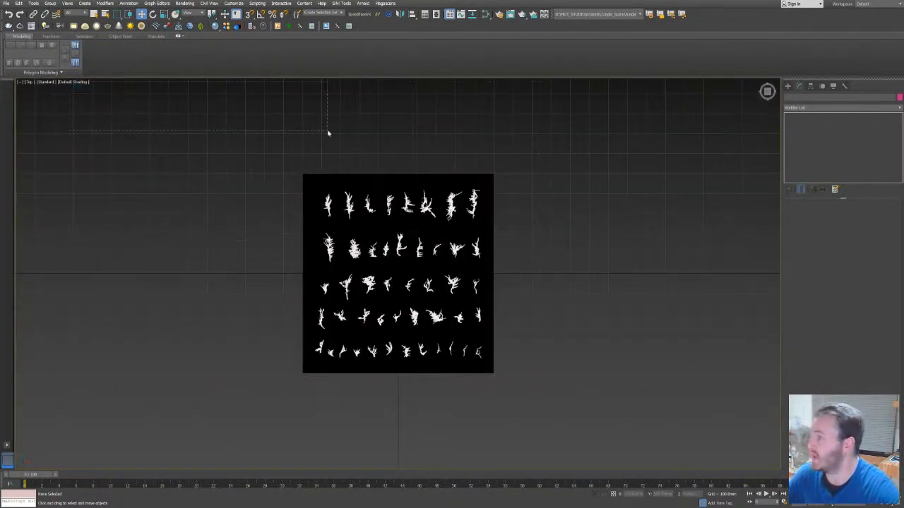
key("F4")
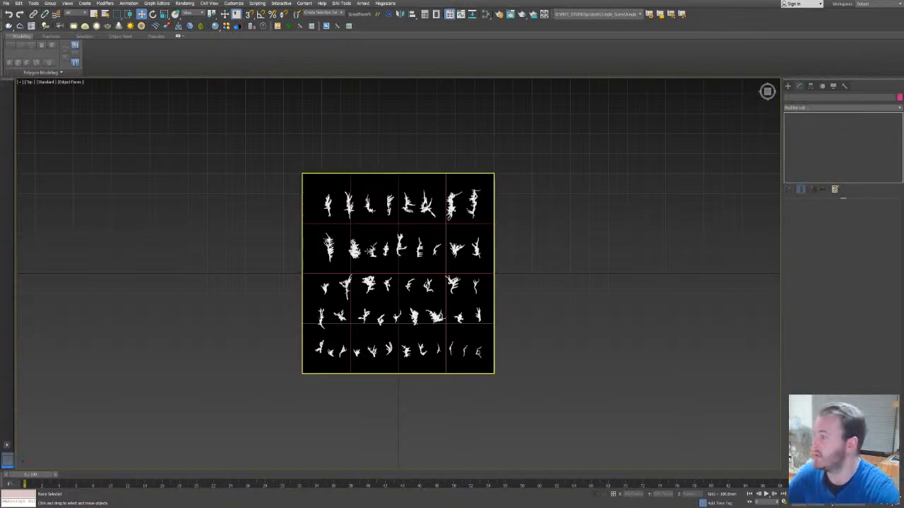
scroll(381, 236, "up", 5)
scroll(354, 240, "up", 1)
middle_click_drag(354, 239, 377, 189)
scroll(279, 278, "down", 5)
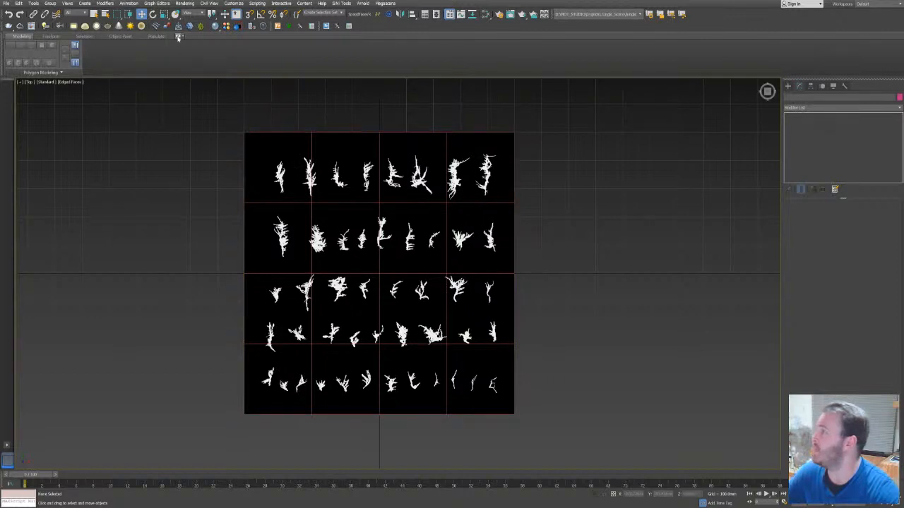
Convert the plane to an Editable Poly.
left_click(787, 86)
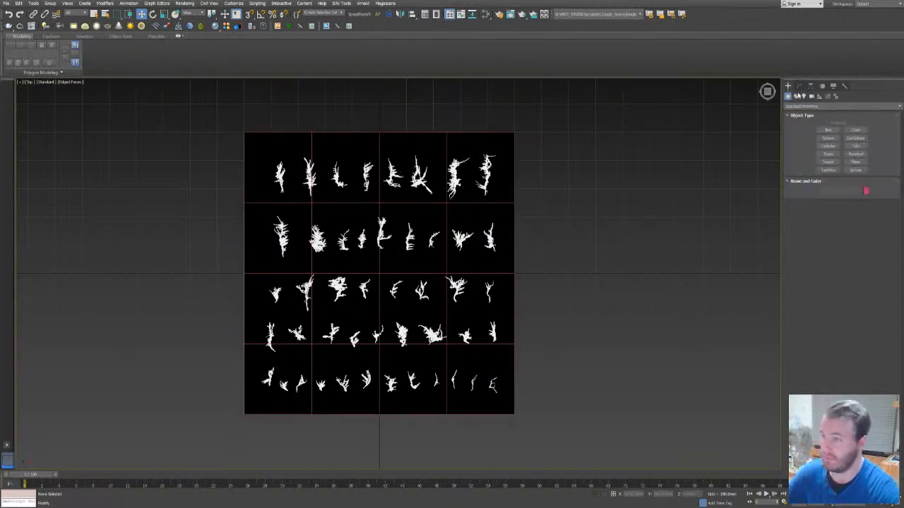
left_click(799, 86)
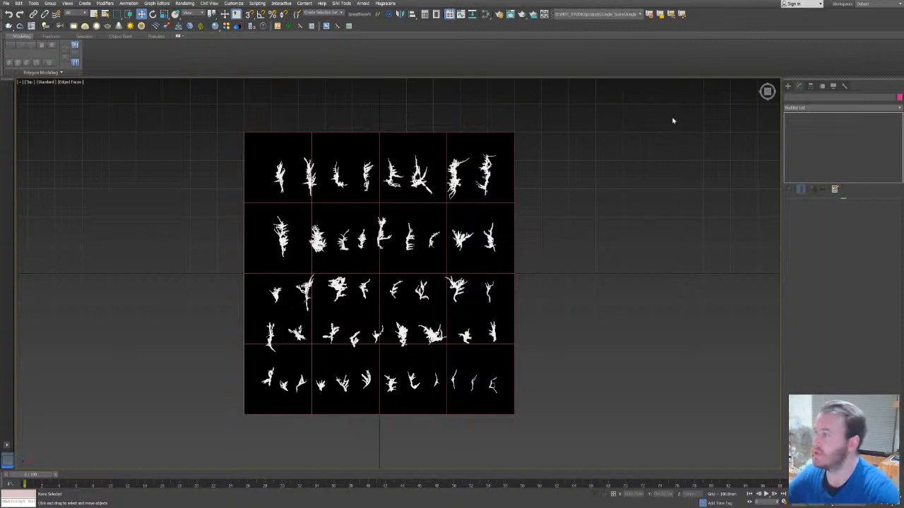
left_click(486, 204)
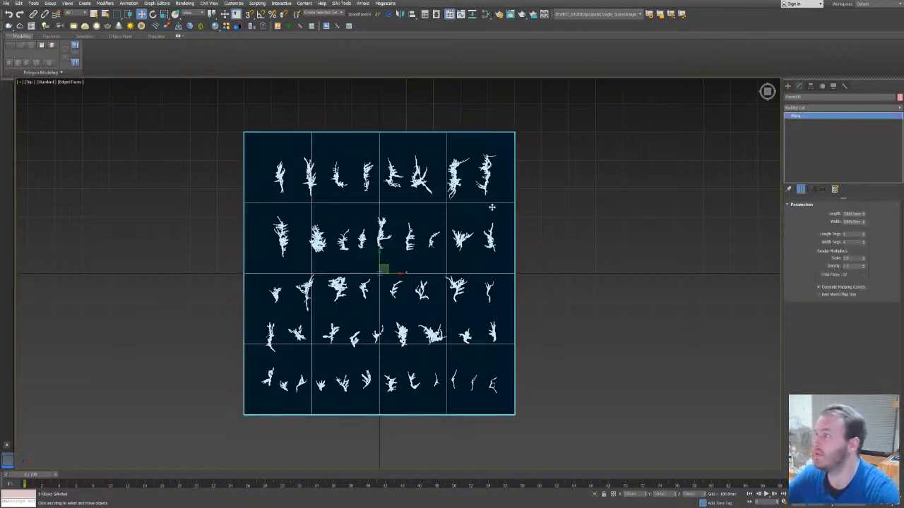
right_click(846, 116)
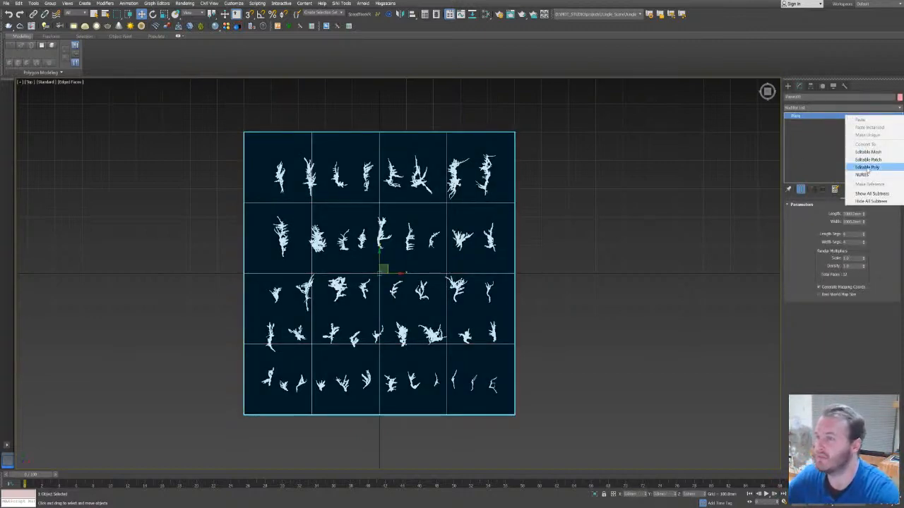
left_click(867, 167)
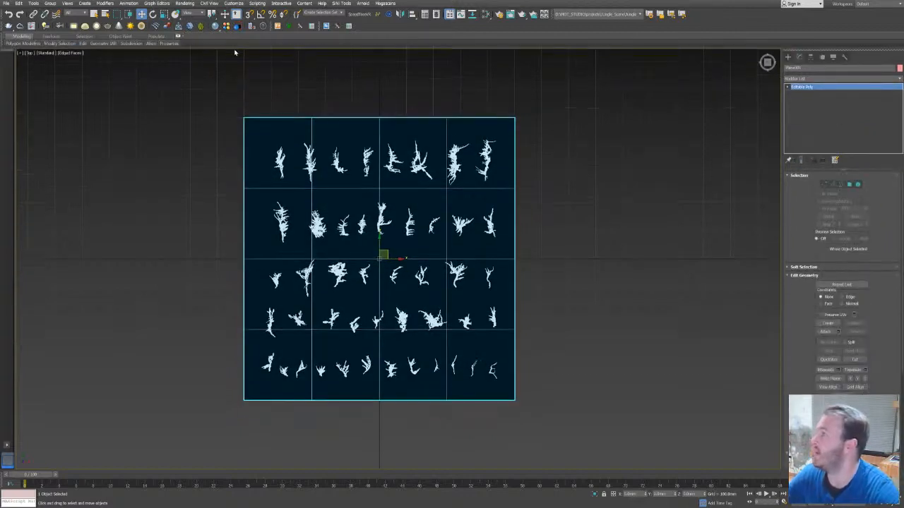
Expand the modeling ribbon and insert Swift Loop edge loops close to all four borders of the plane.
left_click(178, 36)
left_click(183, 36)
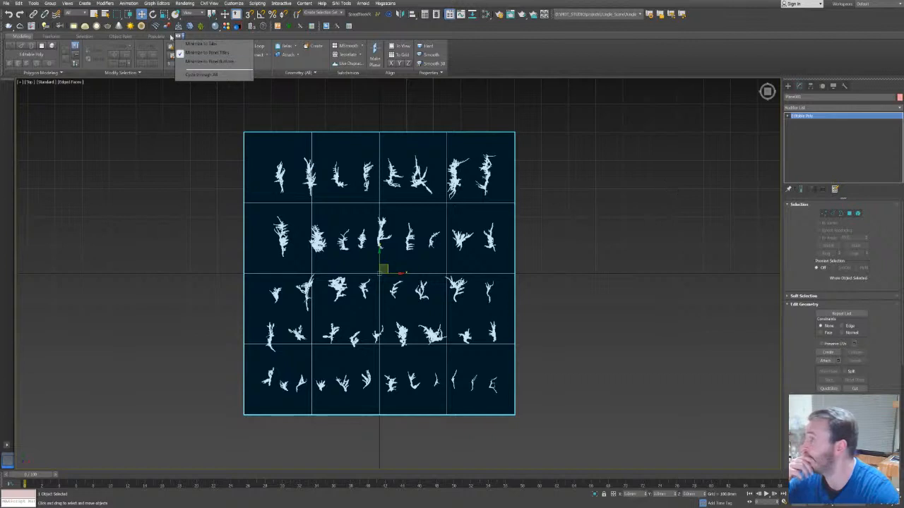
left_click(152, 131)
left_click(249, 46)
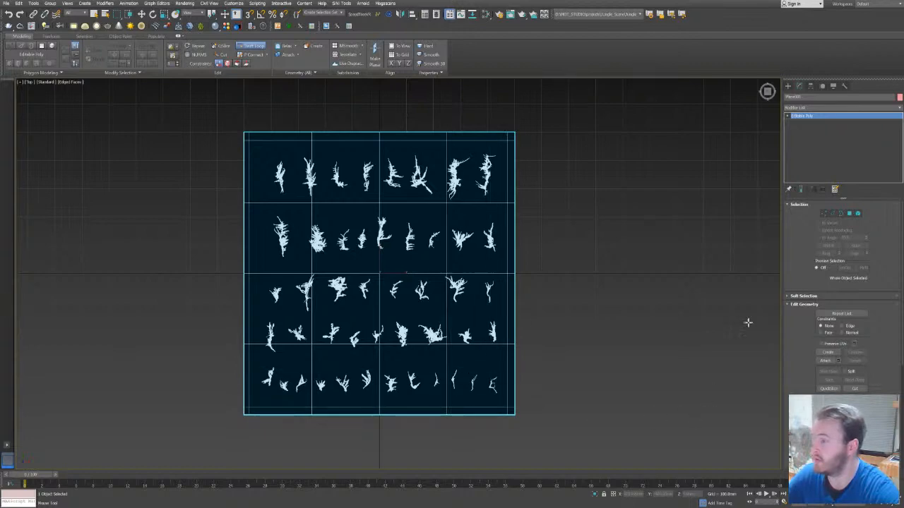
key("w")
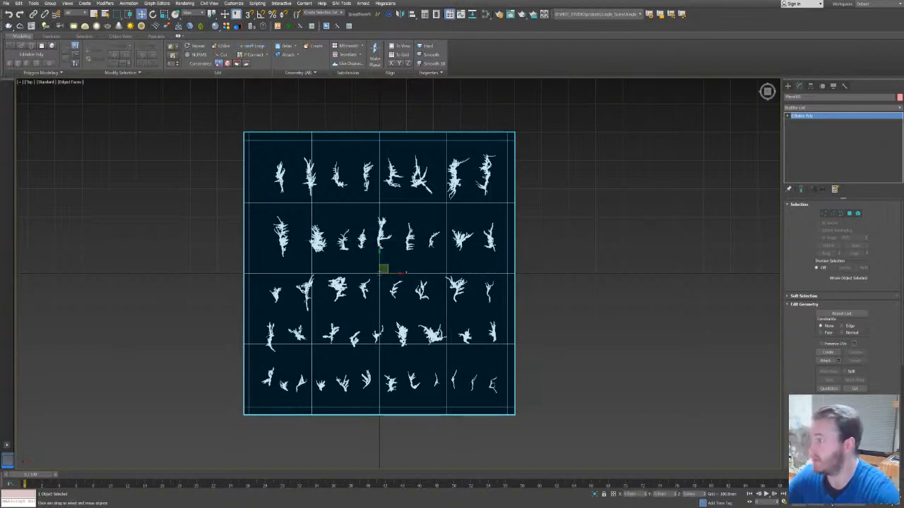
Cut a closed outline tightly around the third moss sprig in the top row of the plane.
scroll(324, 162, "up", 4)
scroll(374, 223, "down", 3)
scroll(382, 151, "up", 1)
middle_click_drag(380, 143, 359, 167)
scroll(360, 230, "up", 2)
key("alt+c")
middle_click_drag(400, 268, 434, 215)
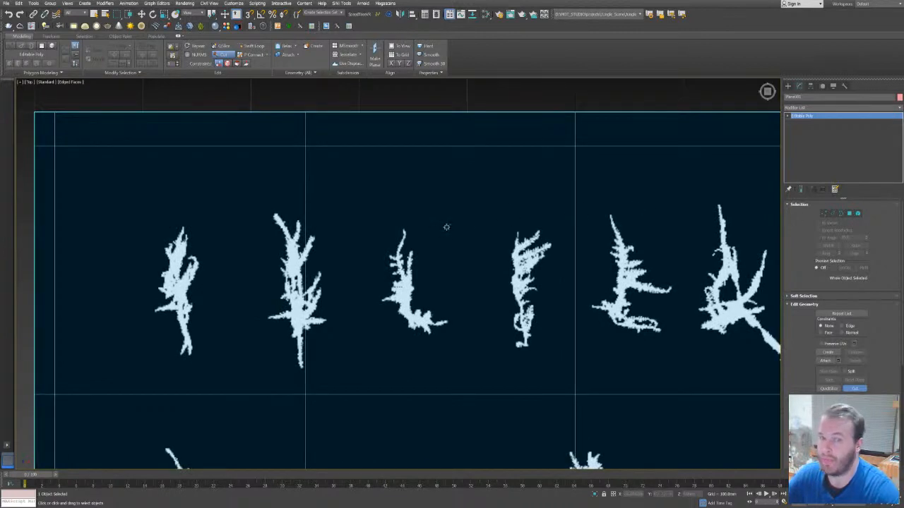
left_click(408, 203)
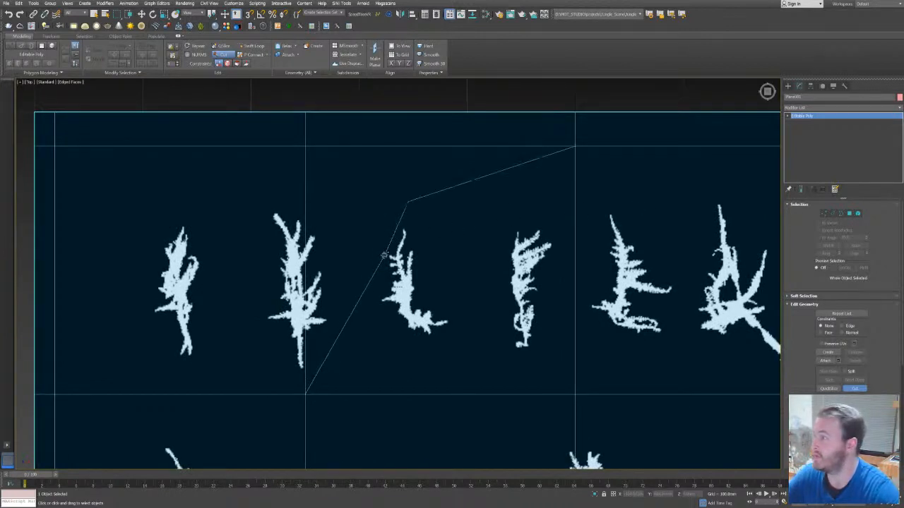
left_click(372, 309)
left_click(404, 336)
left_click(446, 335)
left_click(456, 323)
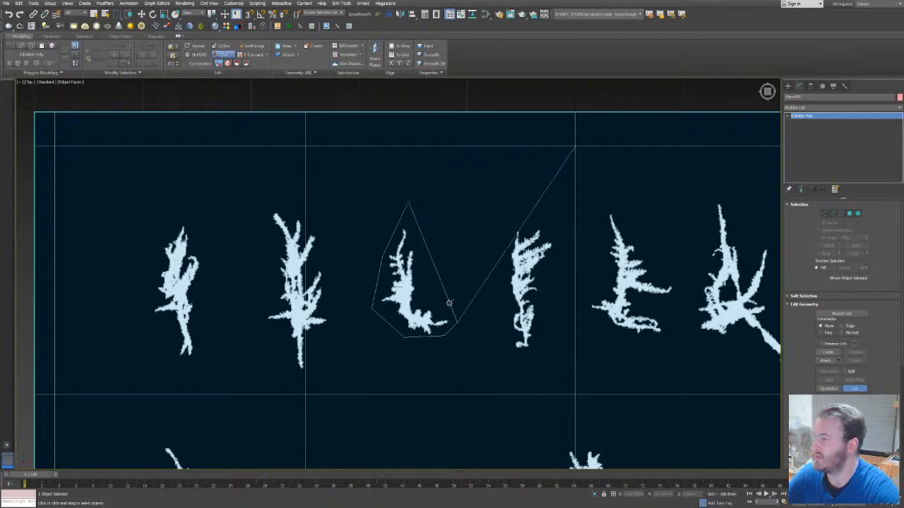
left_click(430, 299)
left_click(430, 239)
left_click(408, 202)
right_click(446, 167)
scroll(427, 198, "down", 5)
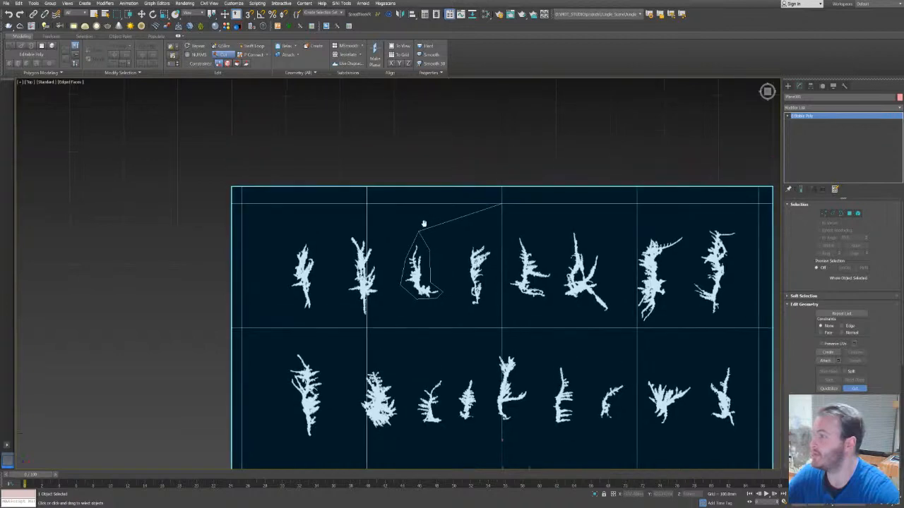
Cut edges joining the third sprig's outline to the upper-left, lower-left and lower-right corners of the surrounding grid cell.
scroll(423, 237, "up", 5)
left_click(420, 235)
left_click(318, 180)
right_click(583, 194)
middle_click_drag(438, 300, 445, 219)
left_click(424, 289)
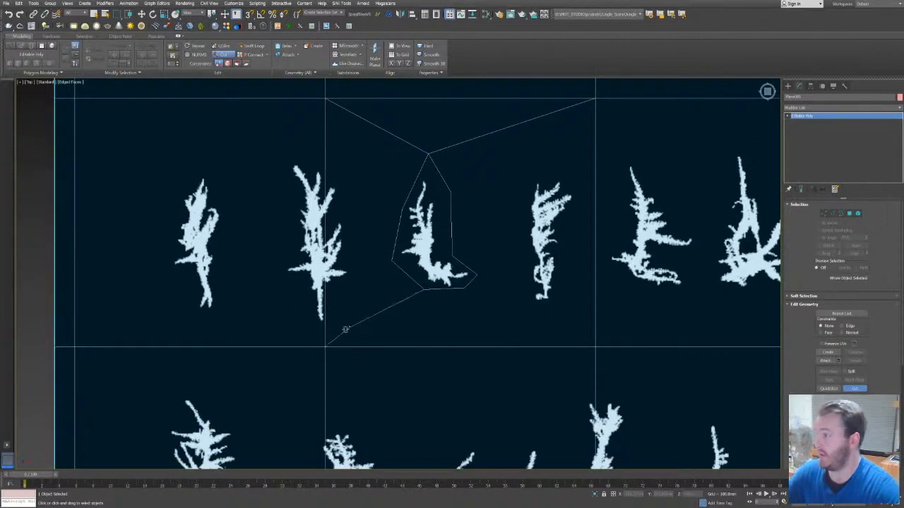
left_click(324, 347)
right_click(512, 317)
left_click(463, 288)
left_click(595, 347)
middle_click_drag(370, 250, 375, 249)
right_click(375, 250)
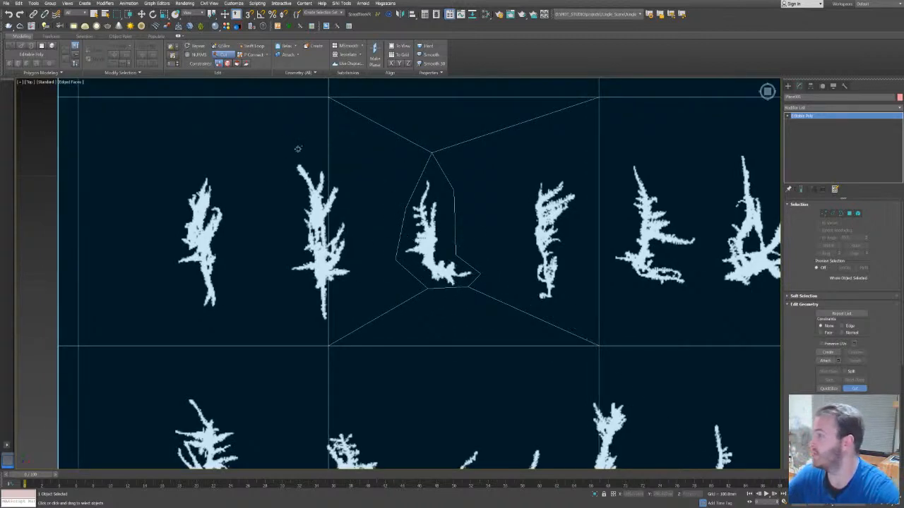
Cut a closed outline around the second moss sprig in the top row, meeting the grid corners above and below it.
middle_click_drag(331, 164, 394, 220)
left_click(346, 219)
left_click(345, 328)
left_click(391, 401)
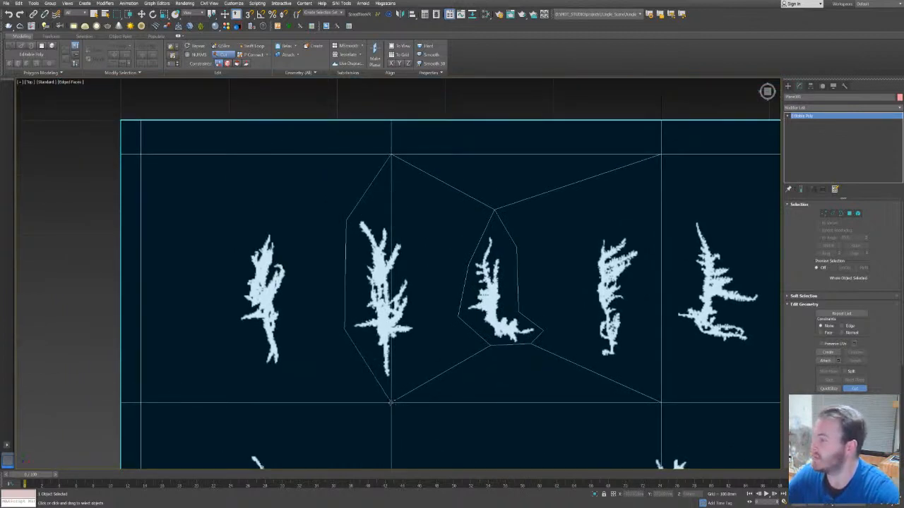
left_click(429, 286)
left_click(423, 220)
left_click(392, 155)
right_click(395, 164)
Cut a closed outline tightly around the first moss sprig in the top row.
middle_click_drag(258, 244, 368, 205)
left_click(352, 214)
left_click(348, 282)
left_click(374, 324)
left_click(398, 326)
left_click(409, 284)
left_click(413, 204)
left_click(382, 185)
right_click(385, 182)
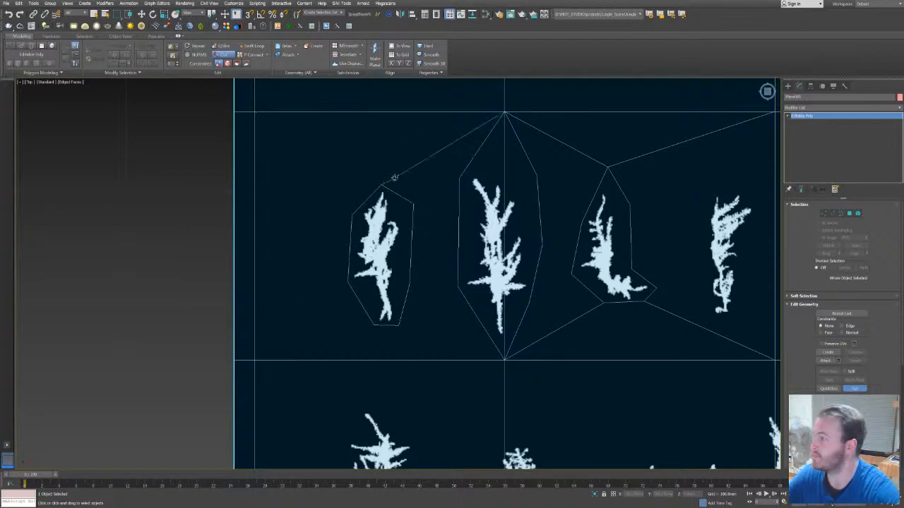
Cut a closed outline tightly around the fourth moss sprig in the top row.
scroll(353, 178, "down", 8)
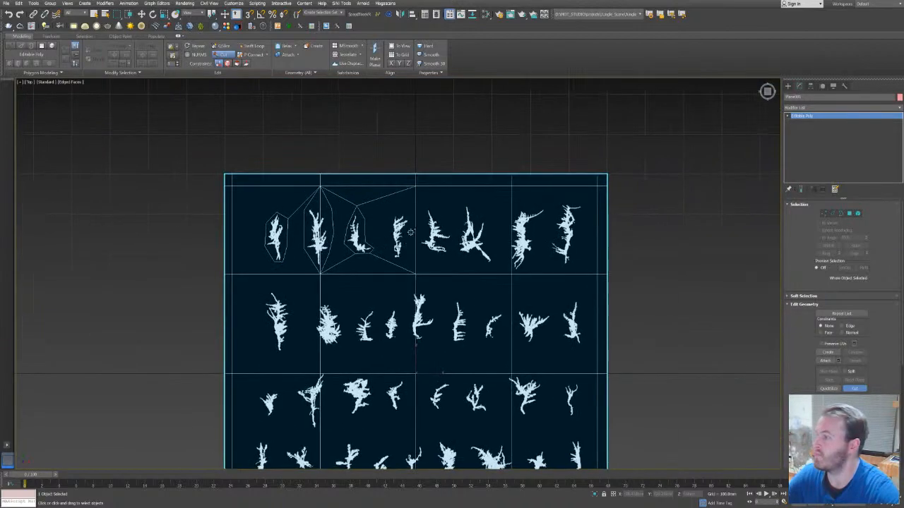
scroll(408, 243, "up", 8)
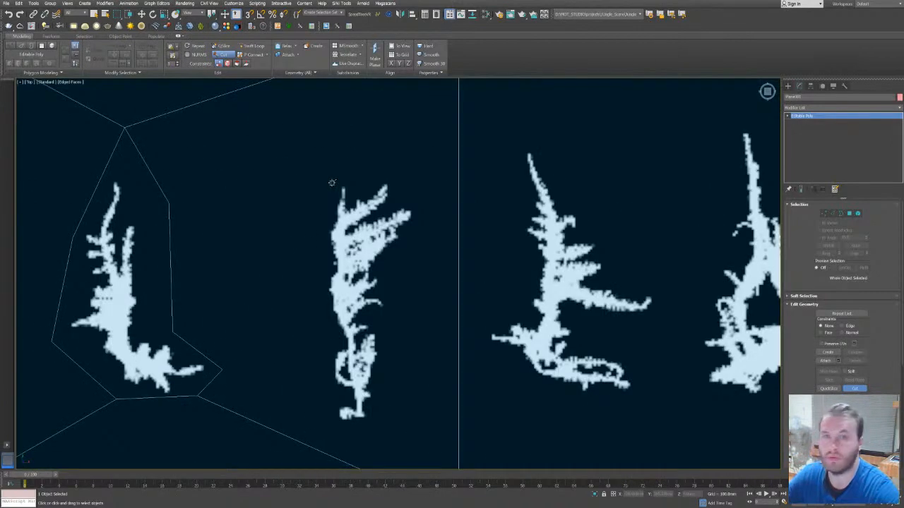
left_click(332, 183)
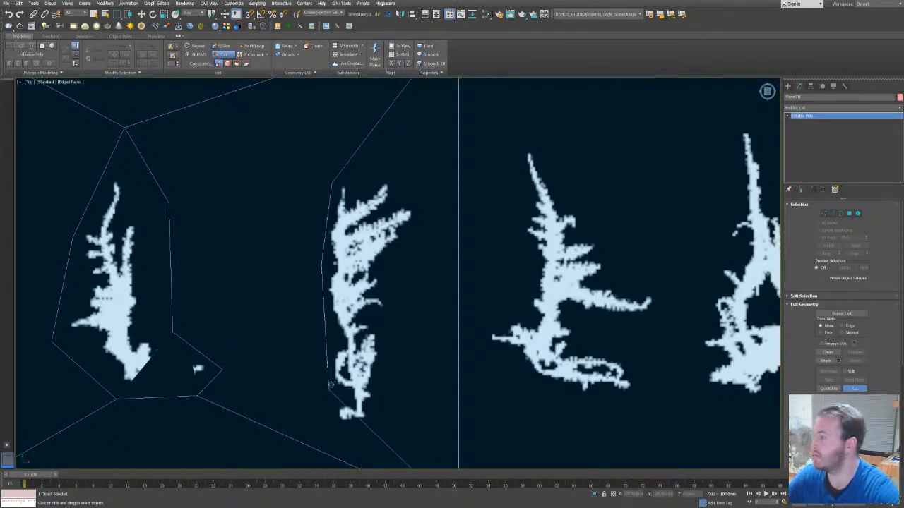
left_click(336, 427)
left_click(377, 421)
left_click(449, 80)
left_click(421, 210)
left_click(390, 176)
left_click(332, 182)
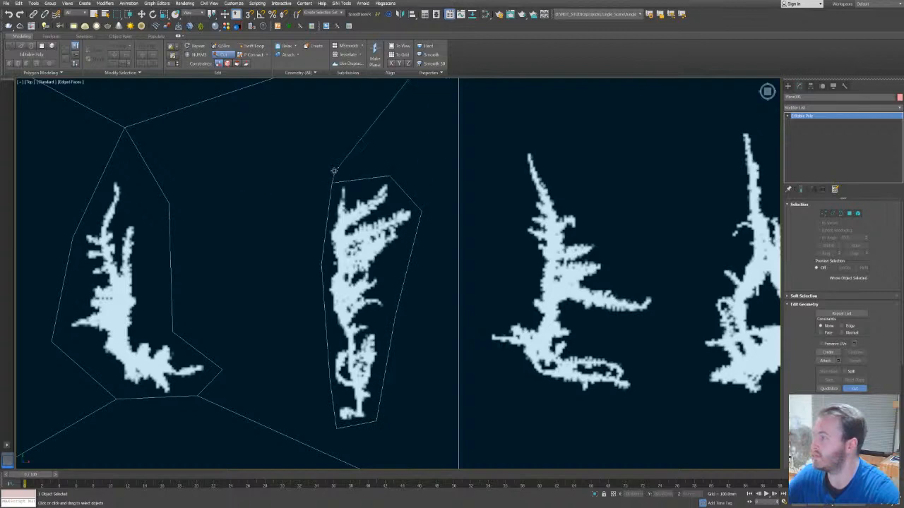
Cut an edge joining the fourth sprig's upper-left outline corner to the top vertex of the third sprig's outline.
scroll(396, 223, "down", 5)
scroll(385, 233, "up", 3)
left_click(381, 232)
left_click(279, 206)
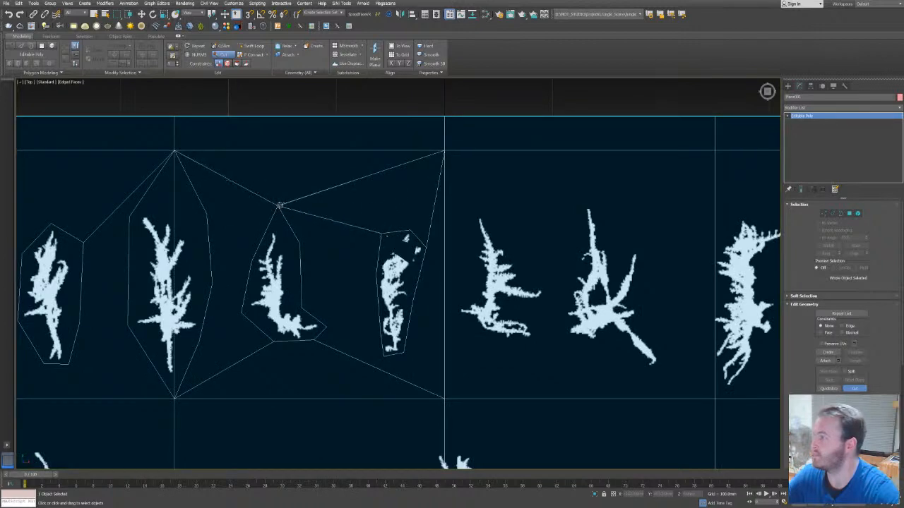
Cut a closed outline tightly around the fifth moss sprig in the top row.
scroll(452, 162, "down", 5)
scroll(459, 202, "up", 3)
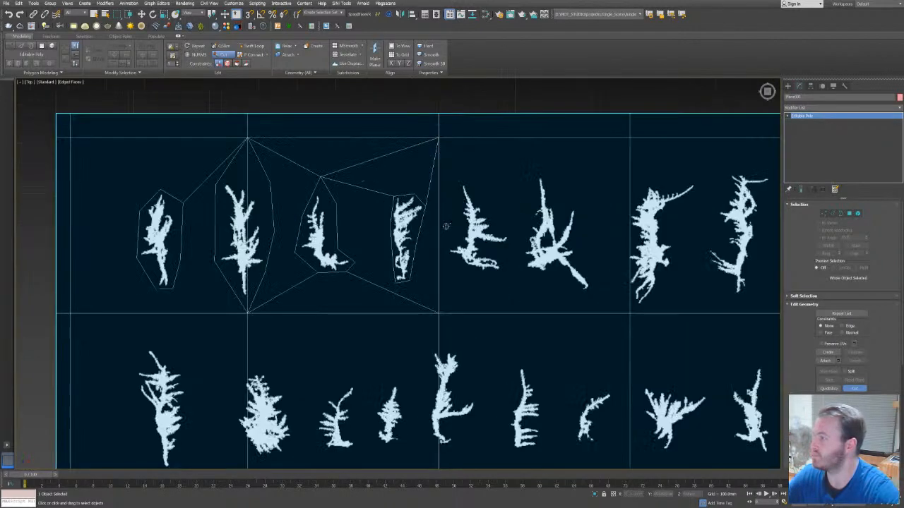
left_click(438, 312)
left_click(462, 185)
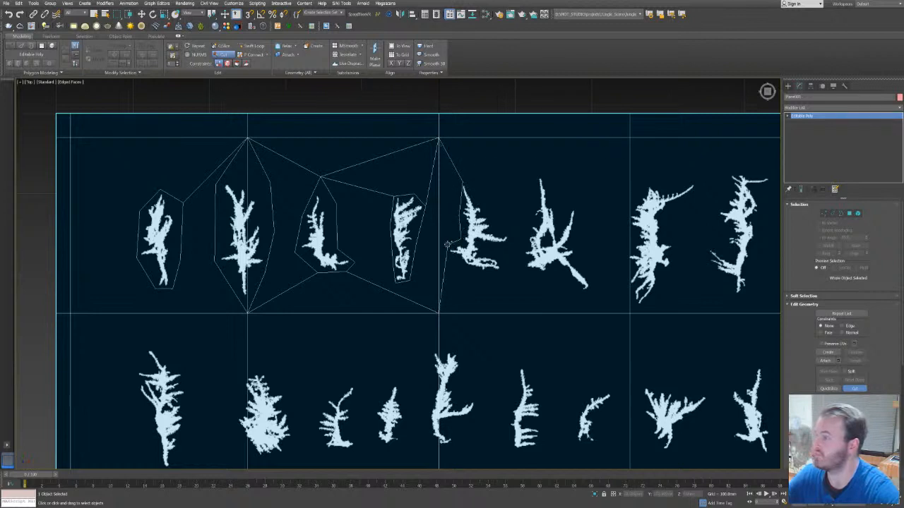
left_click(446, 258)
left_click(484, 276)
left_click(508, 269)
left_click(513, 238)
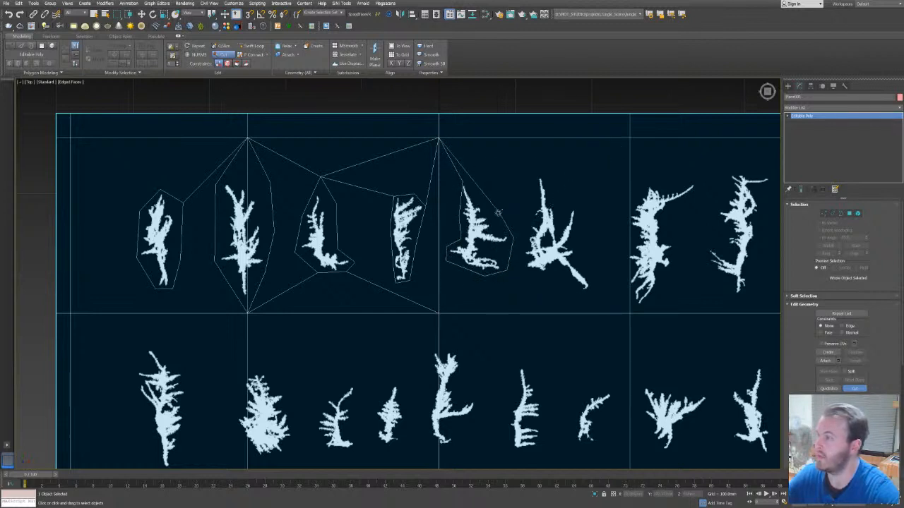
left_click(464, 183)
right_click(479, 135)
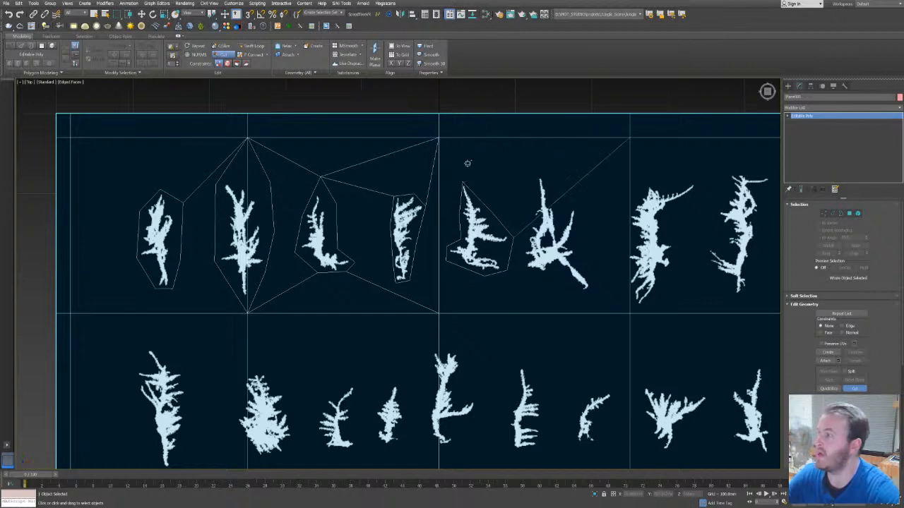
At polygon level, delete the top-row grid cell that holds the last two moss sprigs.
scroll(183, 170, "down", 5)
scroll(177, 163, "up", 5)
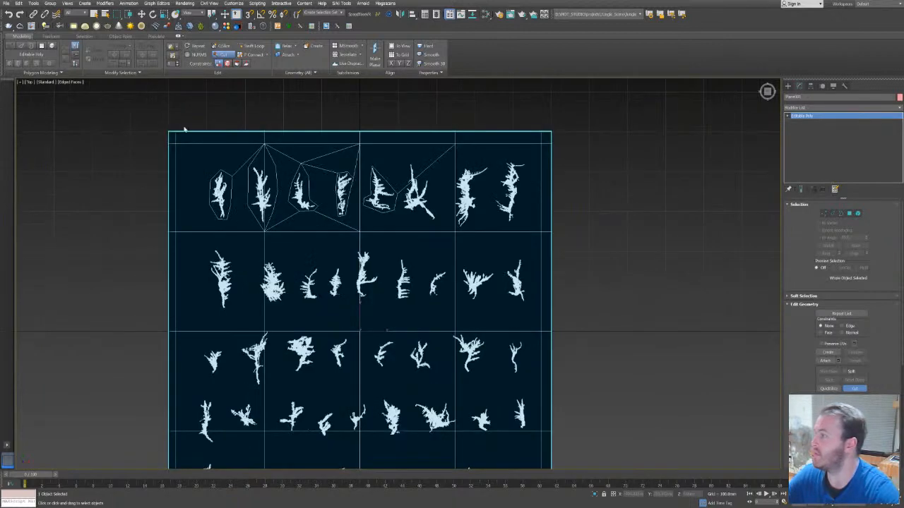
middle_click_drag(404, 132, 398, 137)
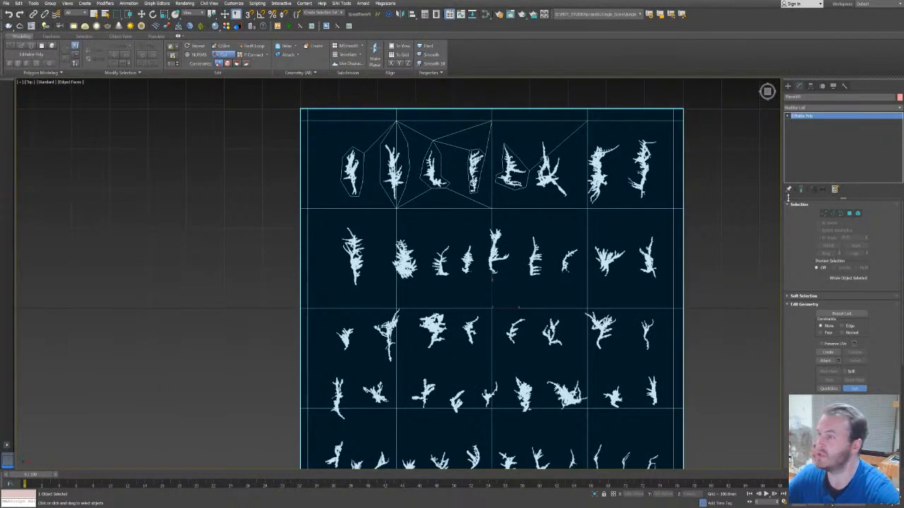
left_click(850, 216)
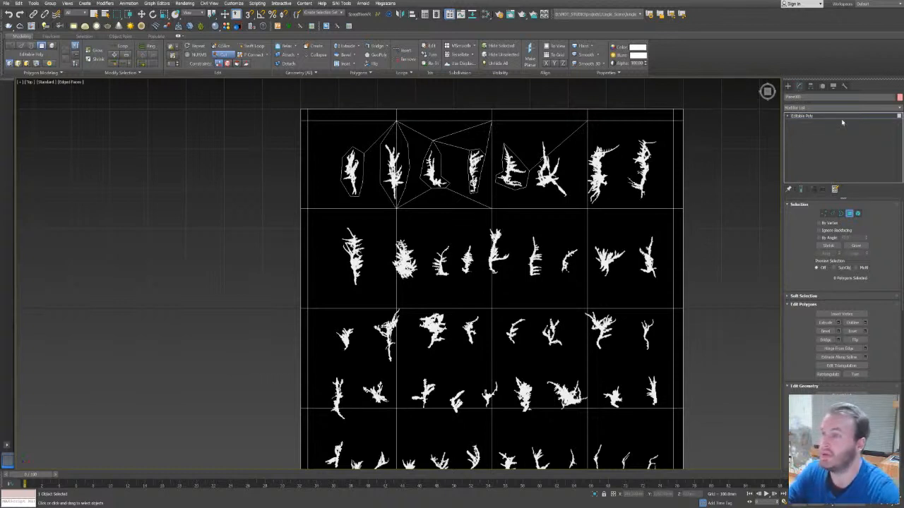
key("w")
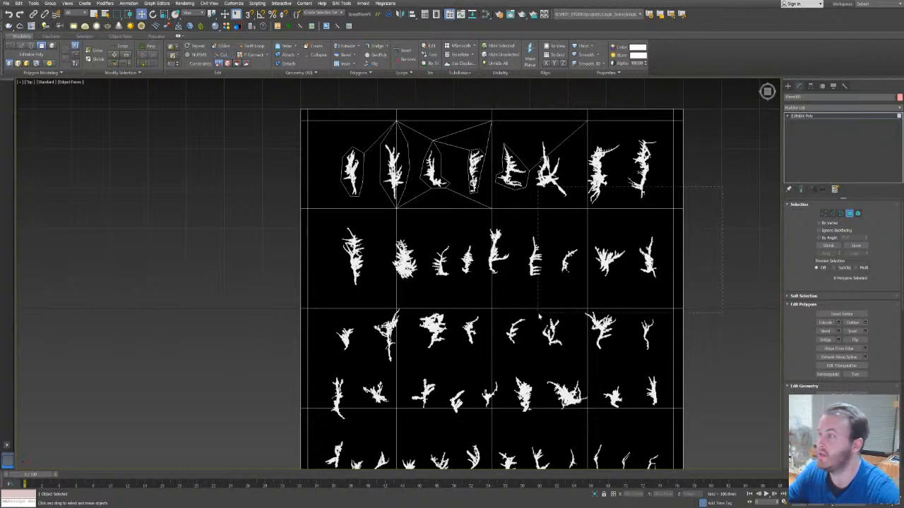
left_click_drag(539, 317, 539, 314)
left_click(657, 188)
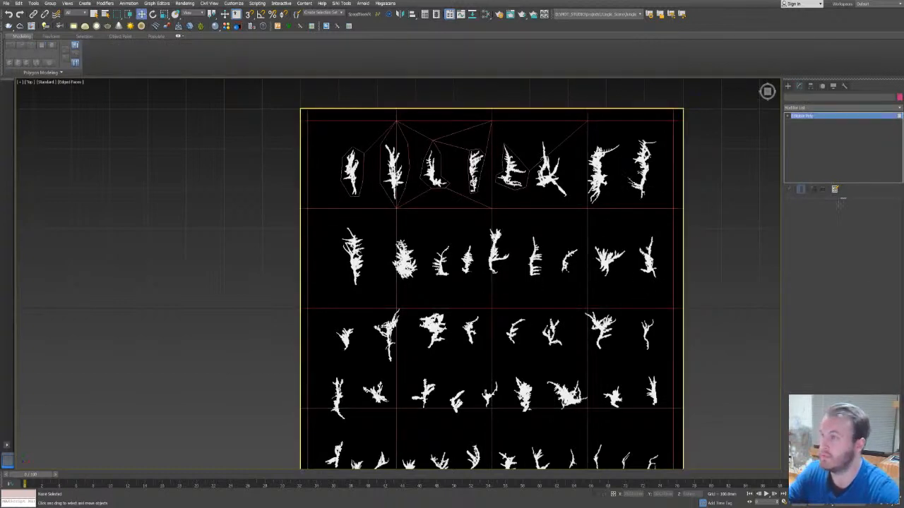
key("4")
left_click(674, 191)
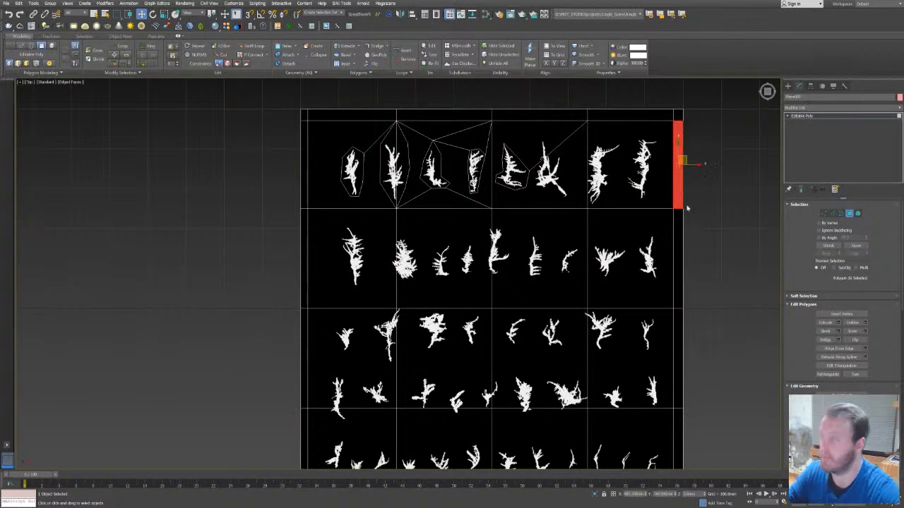
left_click(711, 286)
left_click(618, 200)
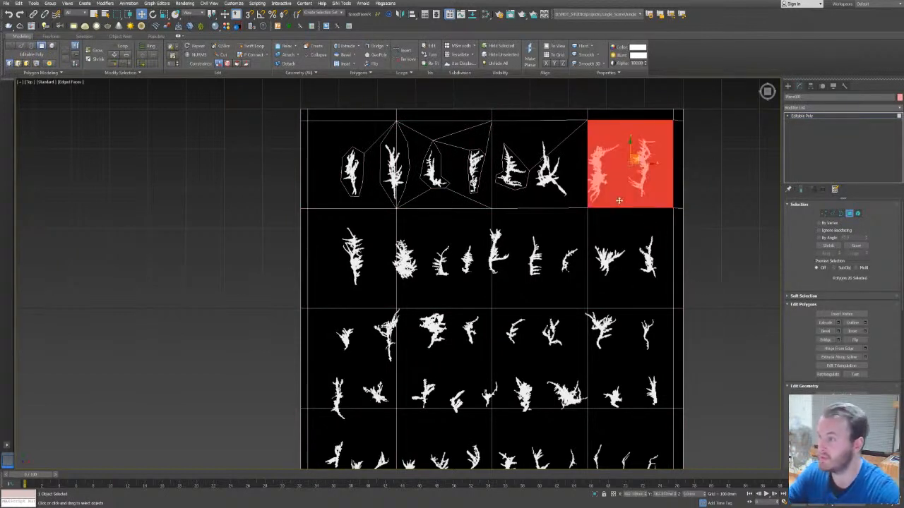
key("Delete")
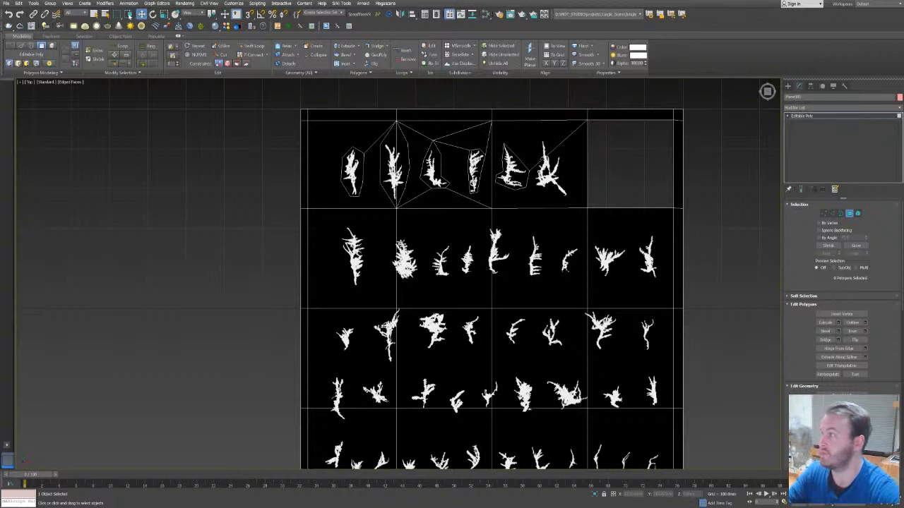
Delete the two right-hand cells of the second grid row, the background around the fifth sprig and the top border strip above it.
left_click(129, 15)
left_click(581, 260)
key("Delete")
left_click(594, 267)
key("Delete")
left_click(569, 191)
key("Delete")
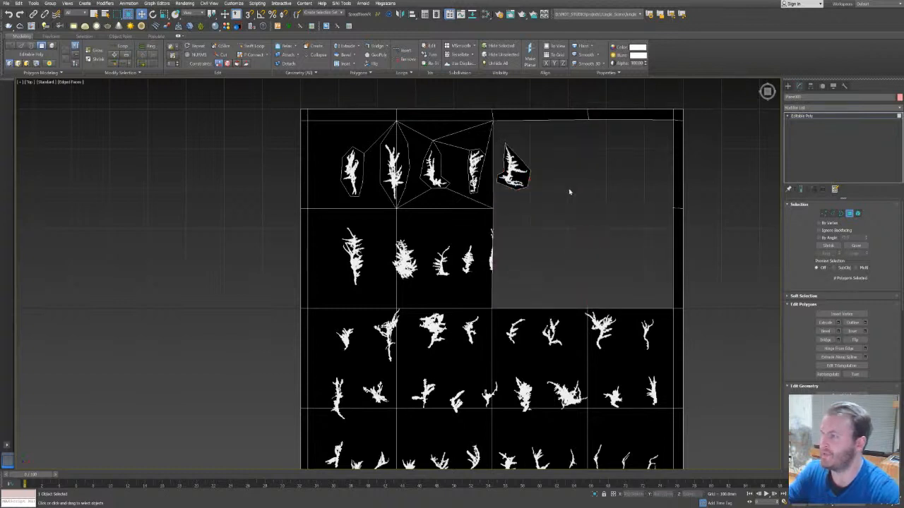
left_click(548, 114)
key("Delete")
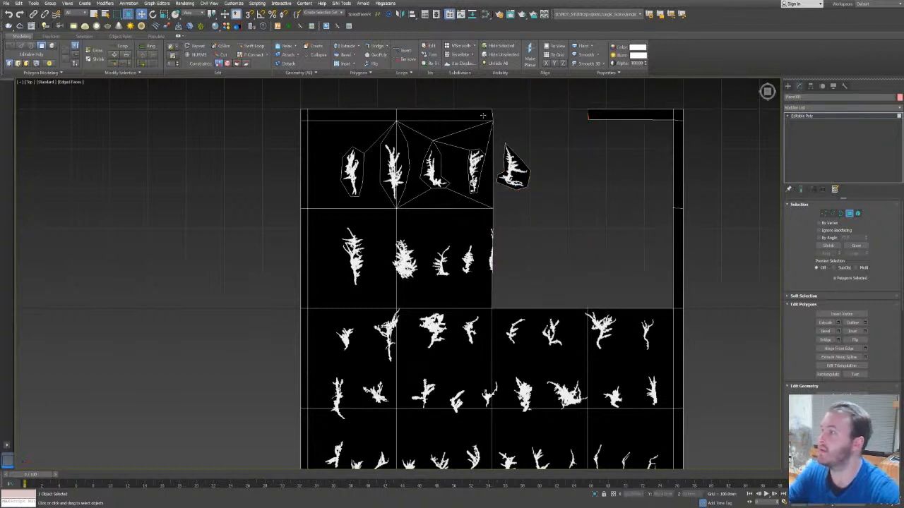
Delete the top border strips above the first four sprigs, the background around the first sprig, and the second row's left border and first cell.
left_click(483, 115)
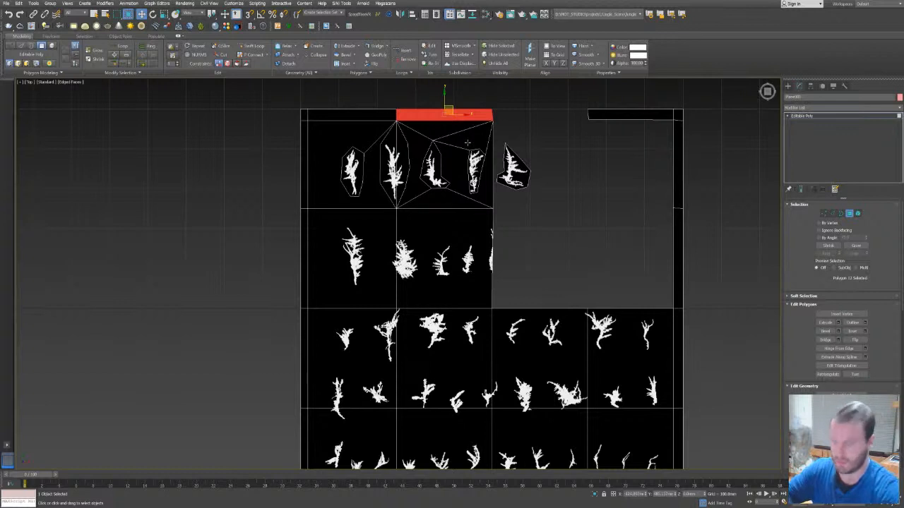
left_click(435, 132)
left_click(358, 123)
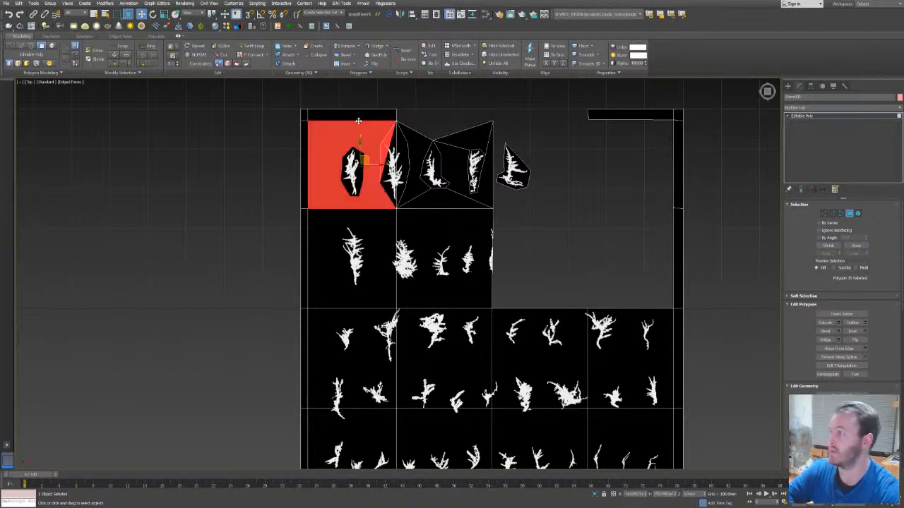
key("Delete")
left_click(357, 115)
key("Delete")
left_click(305, 275)
key("Delete")
left_click(337, 255)
key("Delete")
Delete the remaining second-row cell and the background polygons between the second, third and fourth sprigs.
left_click(408, 231)
key("Delete")
left_click(450, 202)
key("Delete")
left_click(459, 173)
key("Delete")
left_click(467, 139)
key("Delete")
left_click(397, 135)
key("Delete")
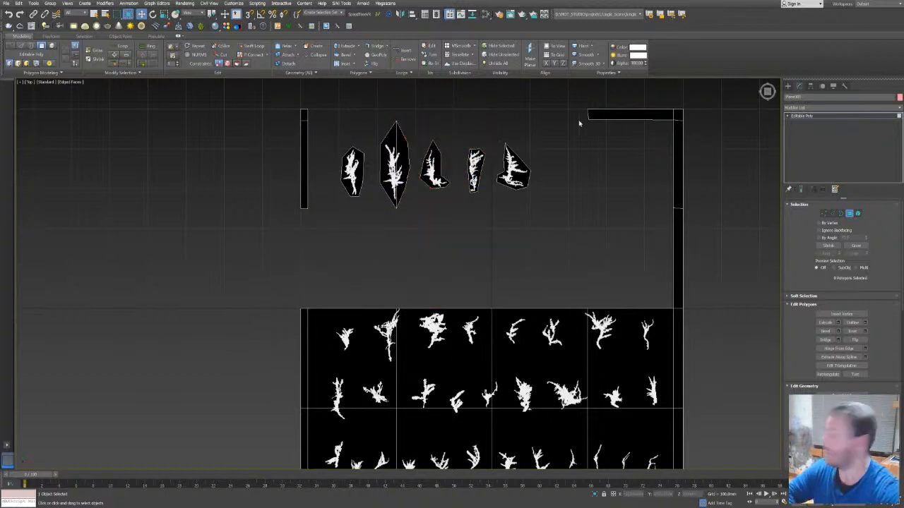
Delete the leftover top border strip near the right corner and the left border strip beside the top sprig row.
left_click(611, 114)
key("Delete")
left_click(676, 154)
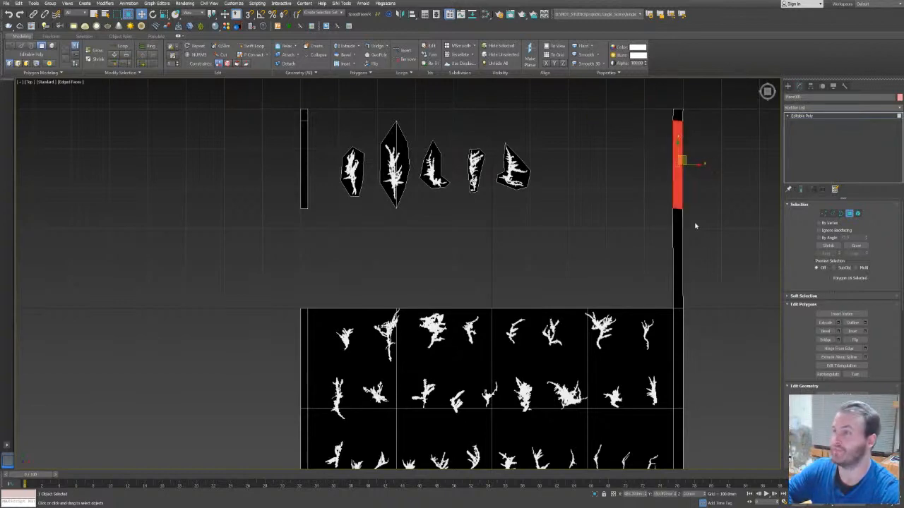
middle_click_drag(696, 321, 687, 218)
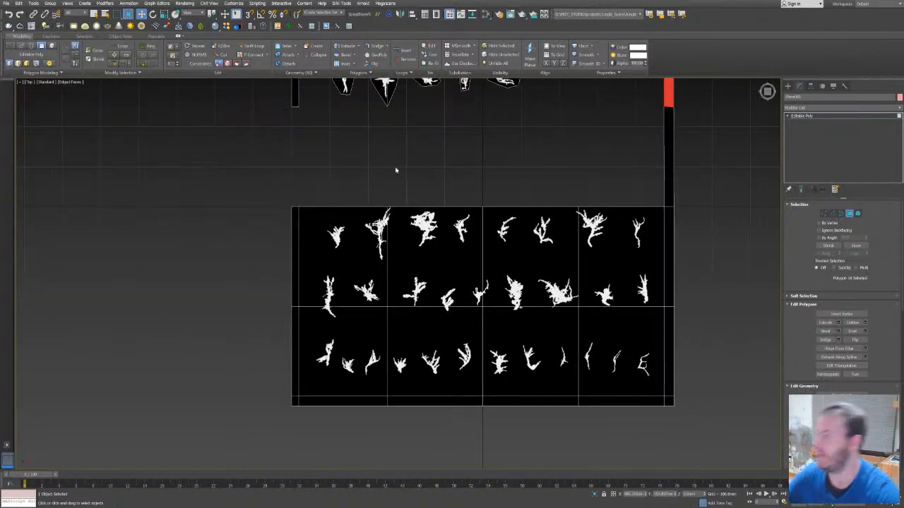
middle_click_drag(394, 184, 407, 225)
left_click(291, 150)
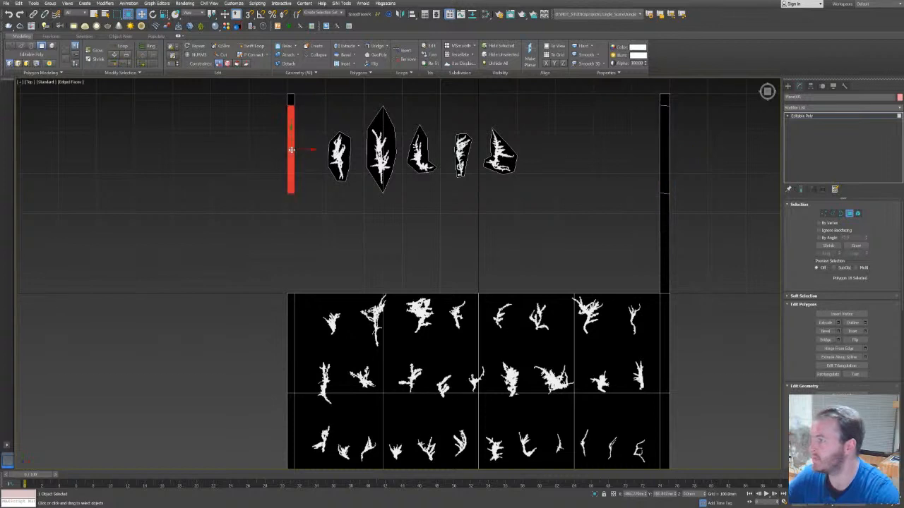
key("Delete")
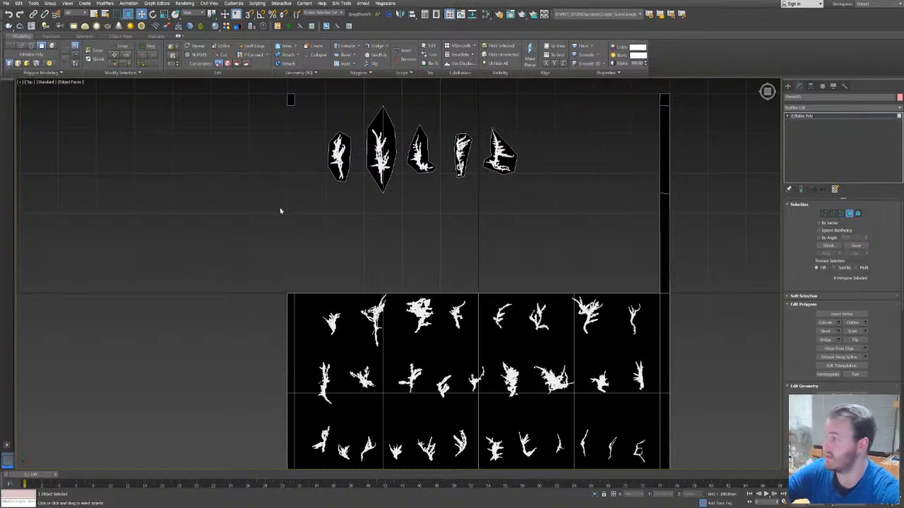
Delete the left border strips beside the two lower grid rows, the outer bottom border strips and the right strip beside the bottom row.
middle_click_drag(280, 208, 273, 169)
left_click(284, 315)
key("Delete")
left_click(283, 395)
key("Delete")
left_click(314, 444)
key("Delete")
left_click(575, 447)
key("Delete")
left_click(657, 420)
key("Delete")
Delete the right border strip beside the top sprig row.
scroll(663, 184, "up", 2)
middle_click_drag(658, 199, 629, 260)
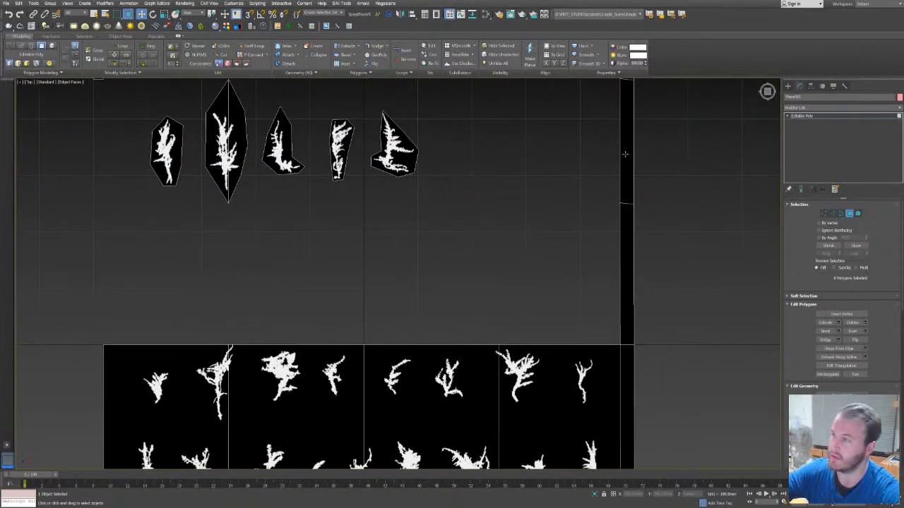
middle_click_drag(629, 146, 595, 271)
left_click(597, 238)
key("Delete")
Delete the third grid row of the plane together with its right border strip.
scroll(600, 233, "down", 5)
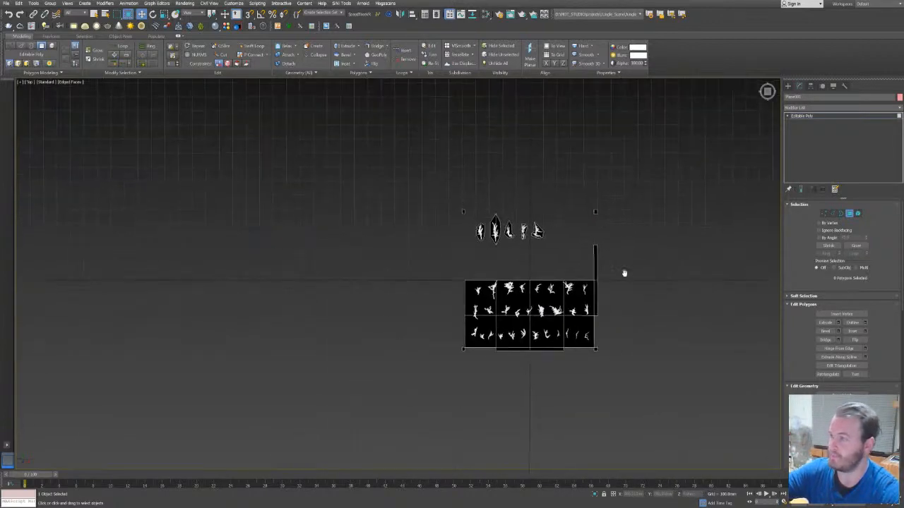
left_click_drag(446, 337, 442, 327)
left_click(422, 284)
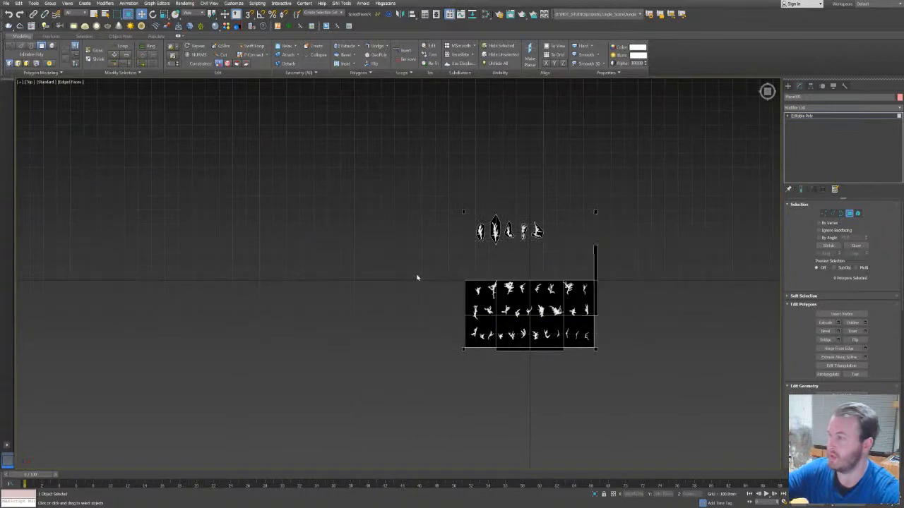
left_click_drag(631, 337, 631, 338)
key("Delete")
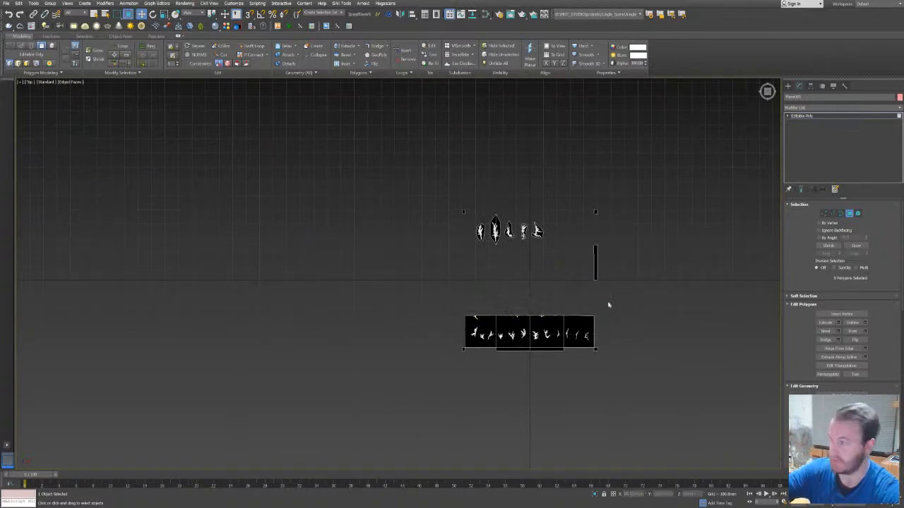
Delete the bottom grid row's cells, the remaining right border strip and the middle bottom border strips.
left_click(579, 319)
key("Delete")
left_click(526, 338)
key("Delete")
left_click(520, 337)
key("Delete")
left_click(486, 334)
key("Delete")
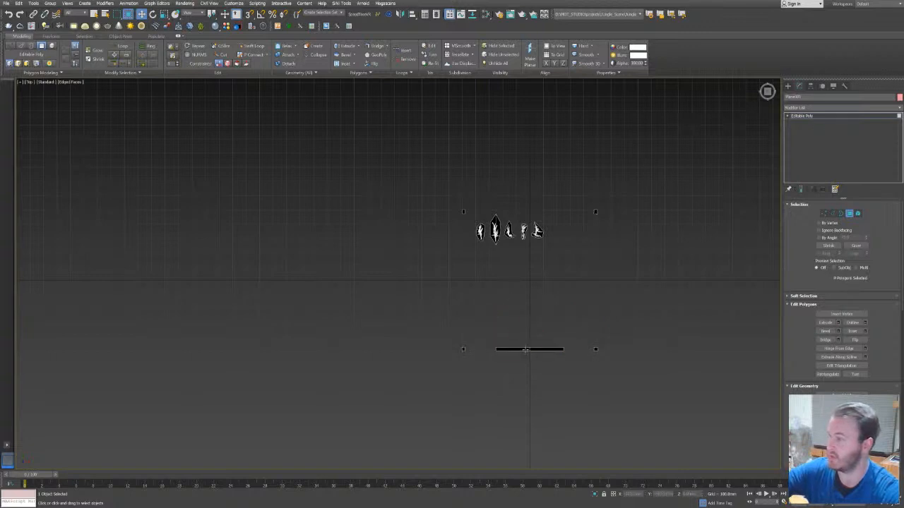
left_click(540, 349)
key("Delete")
scroll(605, 242, "up", 5)
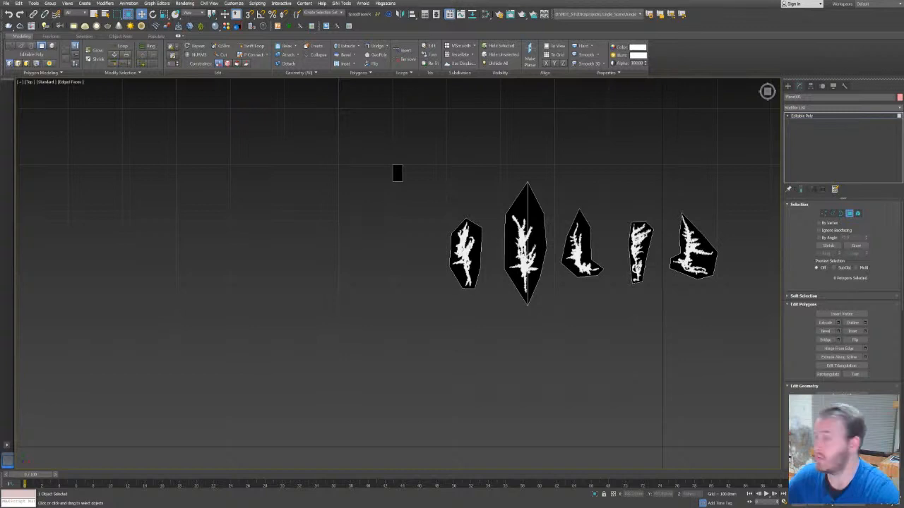
middle_click_drag(621, 169, 510, 141)
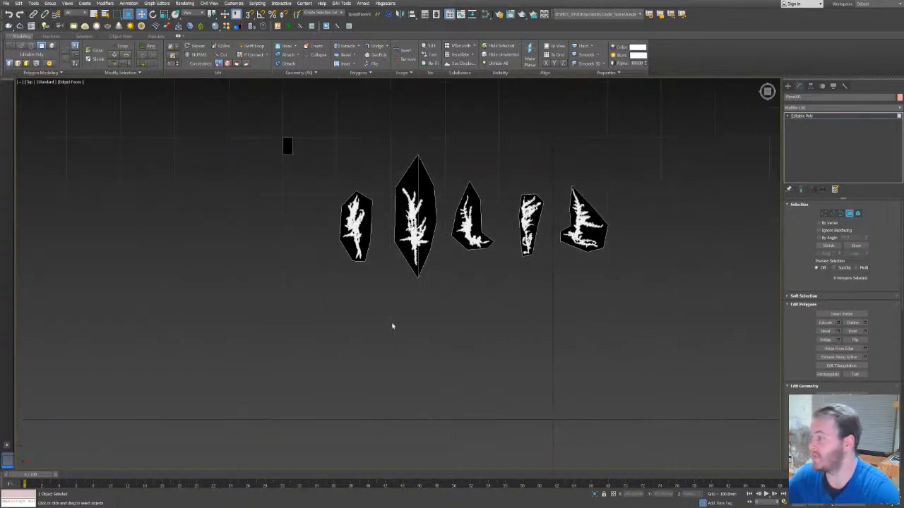
Cut the first sprig's card lengthwise through the middle and crosswise through its upper and lower parts, working at vertex level.
scroll(395, 312, "up", 10)
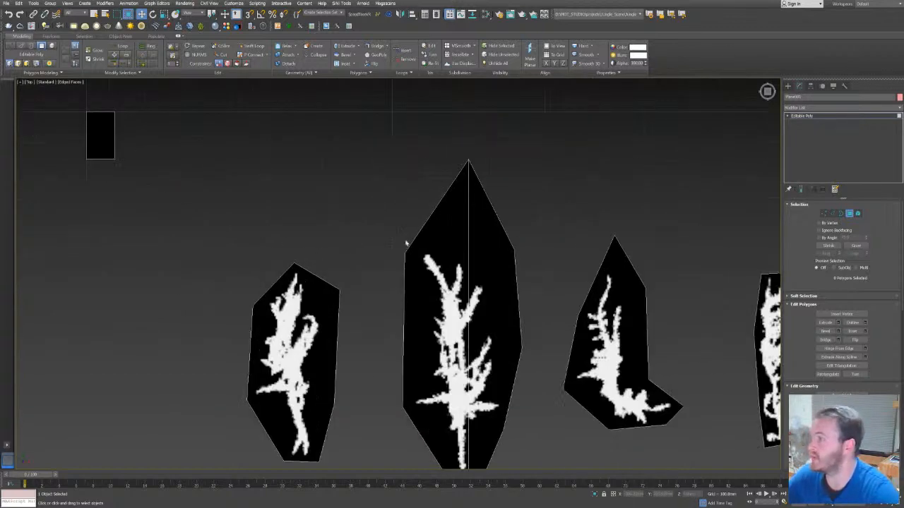
key("1")
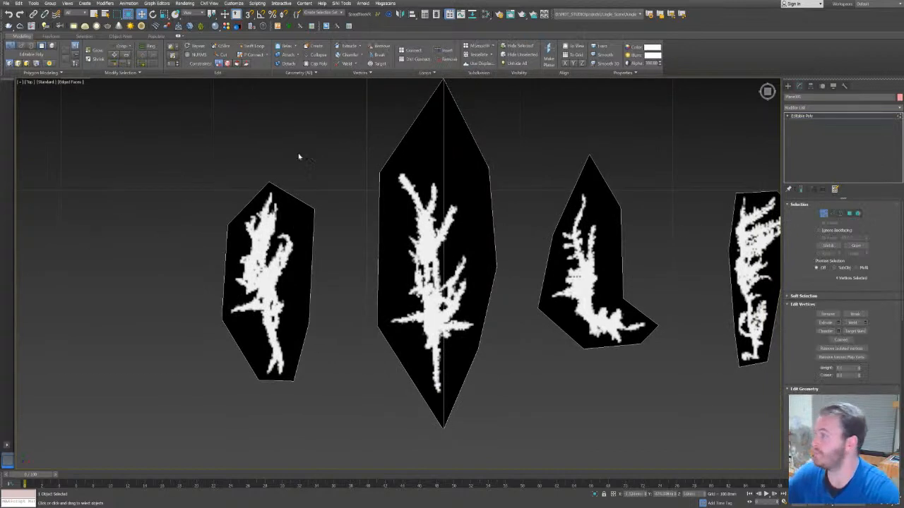
middle_click_drag(331, 171, 407, 151)
key("alt+c")
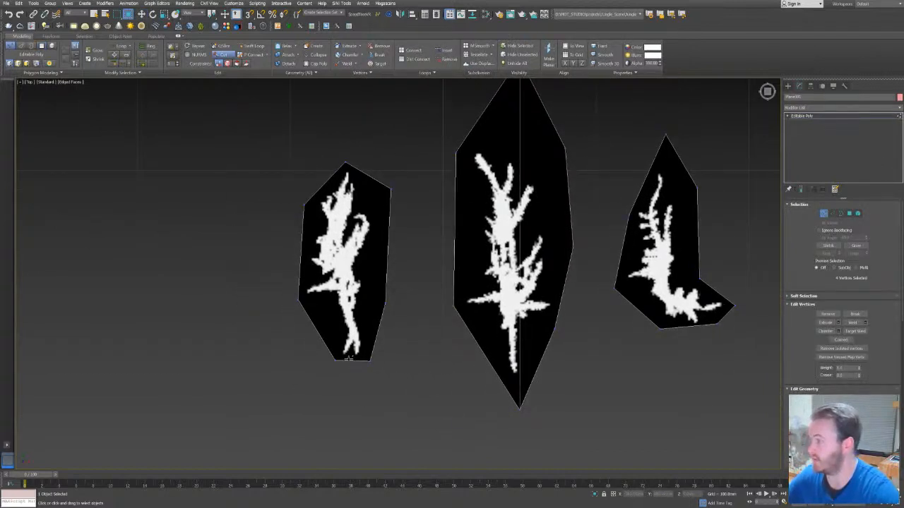
left_click(353, 358)
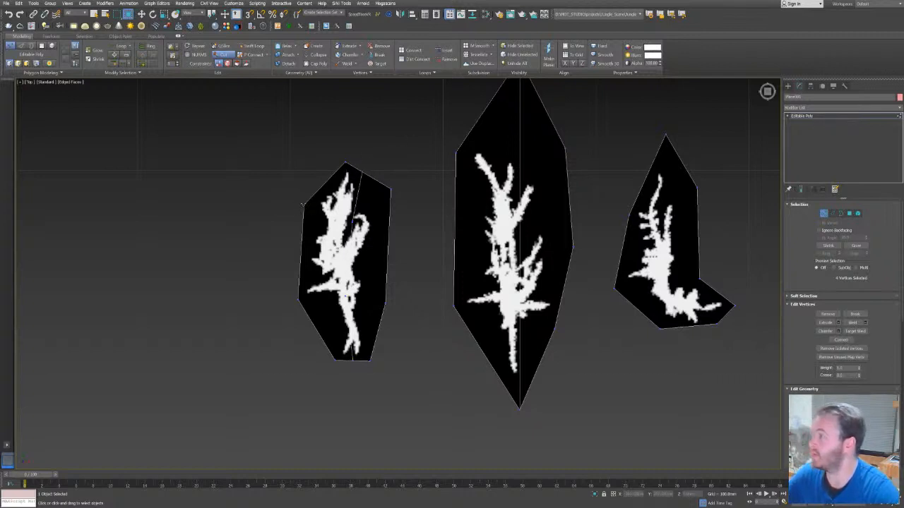
left_click(302, 207)
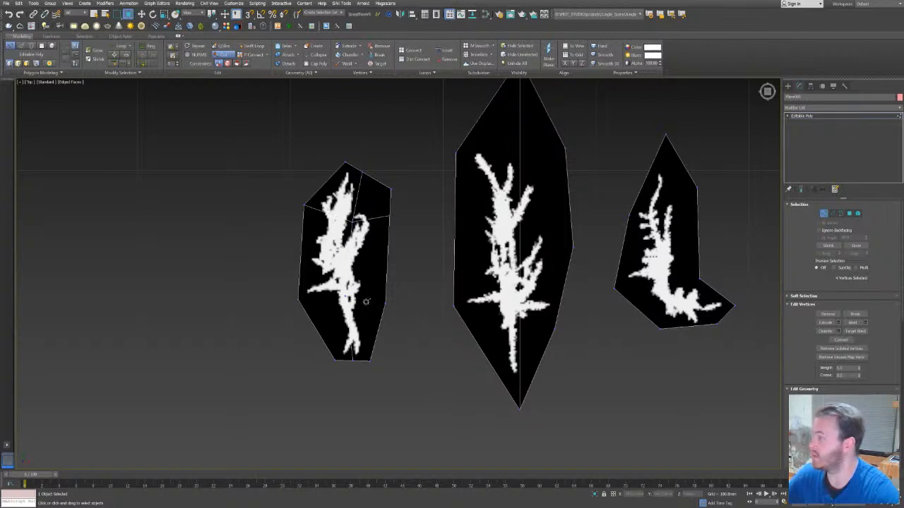
left_click(299, 298)
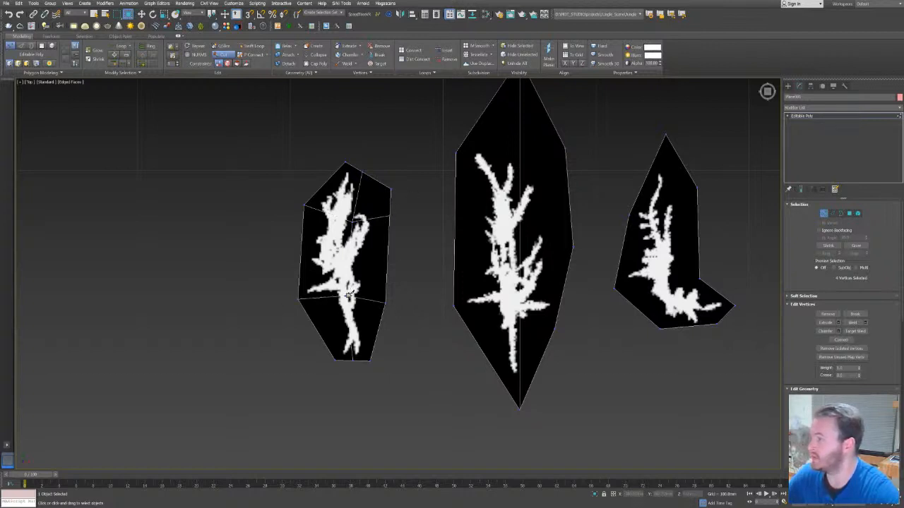
Cut the third sprig's card lengthwise from its upper right edge to the base and crosswise through its upper part.
scroll(303, 308, "down", 5)
scroll(357, 314, "up", 5)
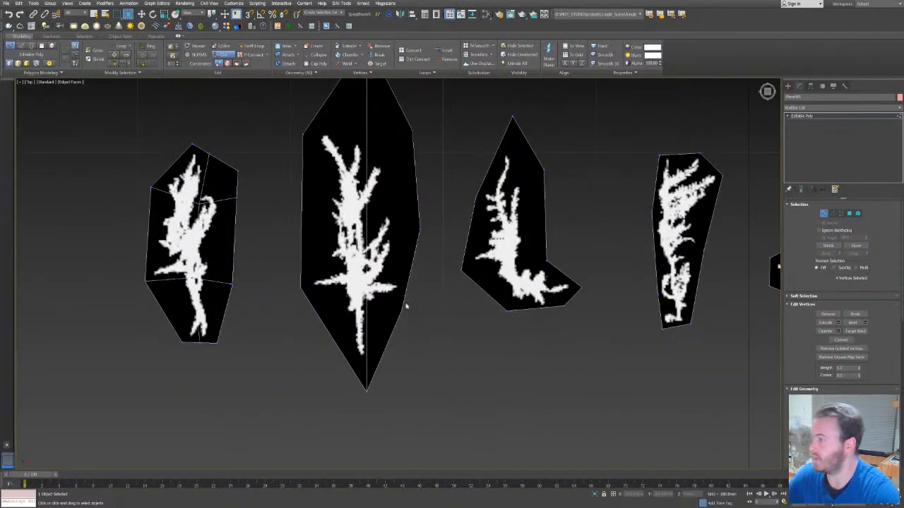
middle_click_drag(413, 240, 439, 335)
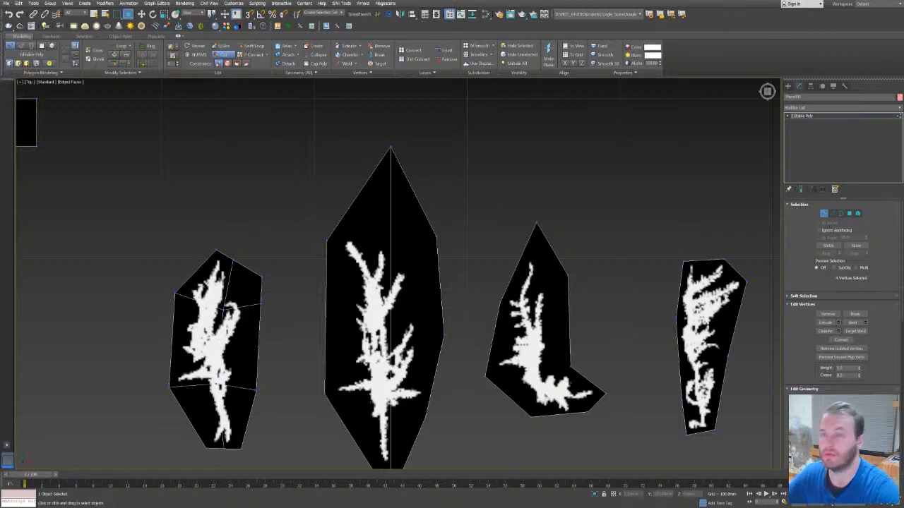
left_click(550, 247)
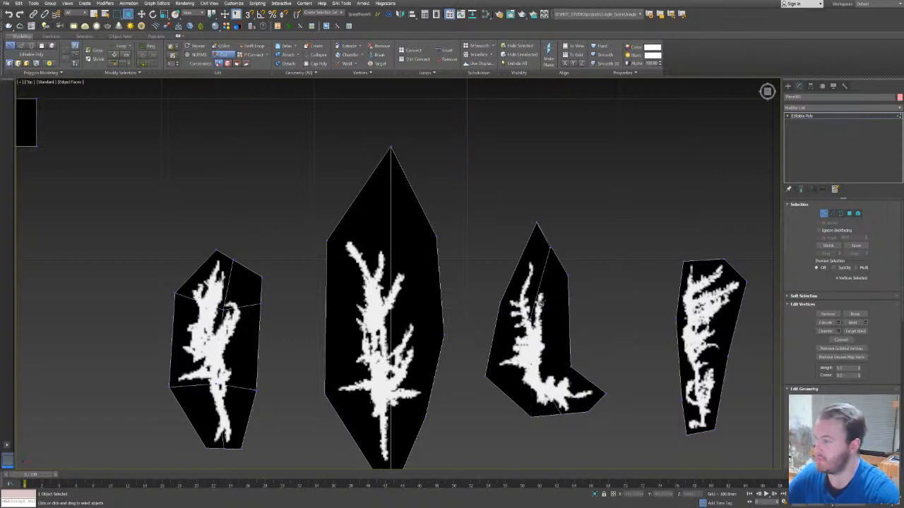
left_click(532, 318)
left_click(568, 315)
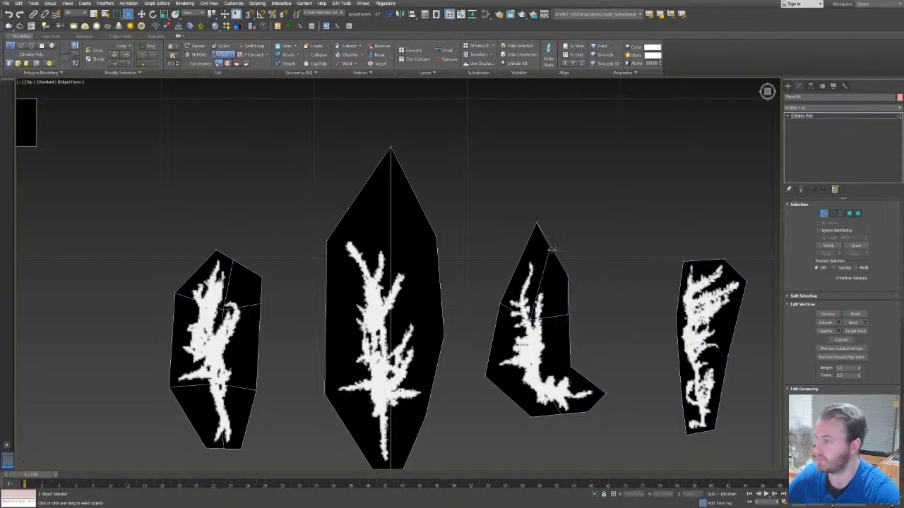
Target-weld the stray inner vertex near the third card's upper right edge onto the adjacent border vertex.
scroll(544, 247, "up", 10)
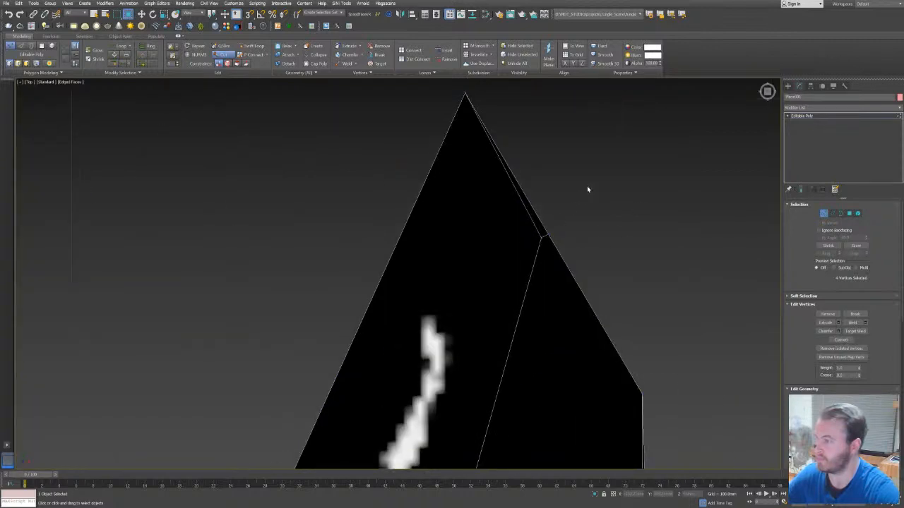
key("ctrl+shift+w")
left_click(541, 238)
left_click(548, 234)
Cut across the third sprig's card from its lower left corner to the inner corner of the bend on its right.
scroll(579, 187, "down", 7)
middle_click_drag(569, 242, 540, 214)
key("alt+c")
left_click(452, 349)
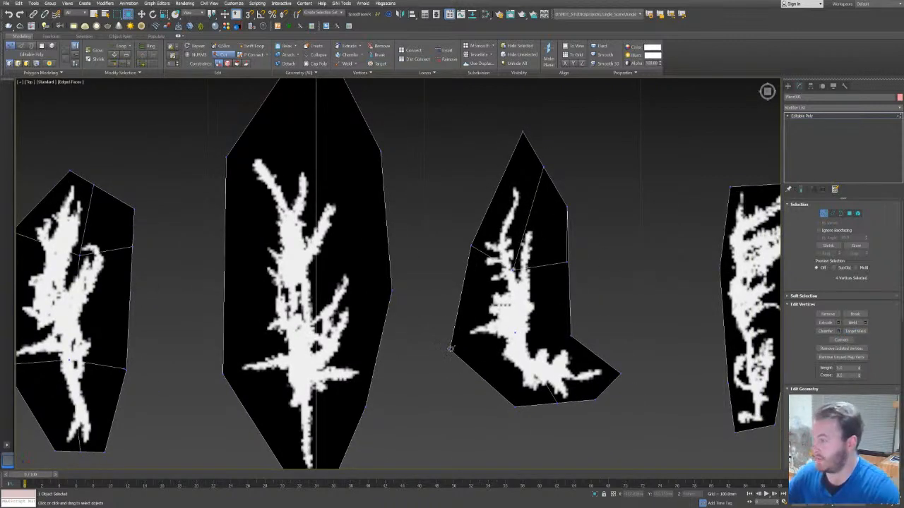
left_click(570, 336)
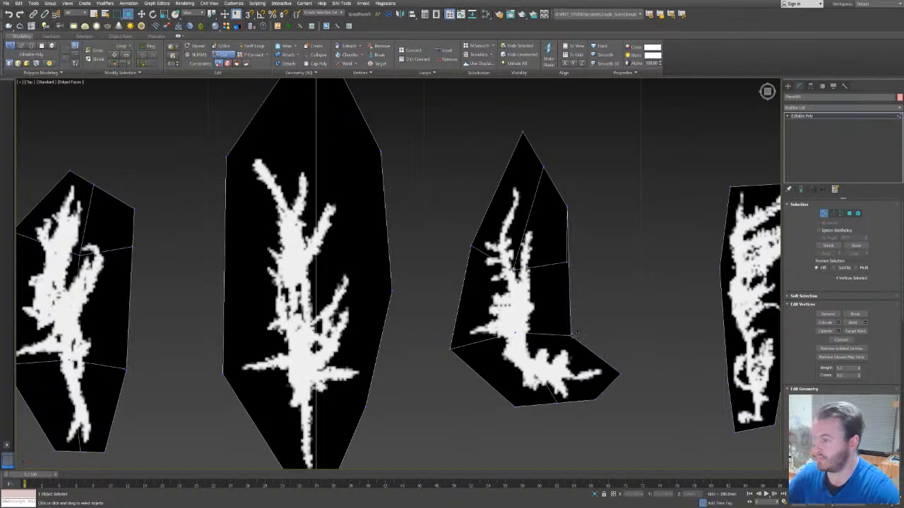
Move the vertex at the third card's lower right tip inward, closer to the moss.
key("ctrl+shift+w")
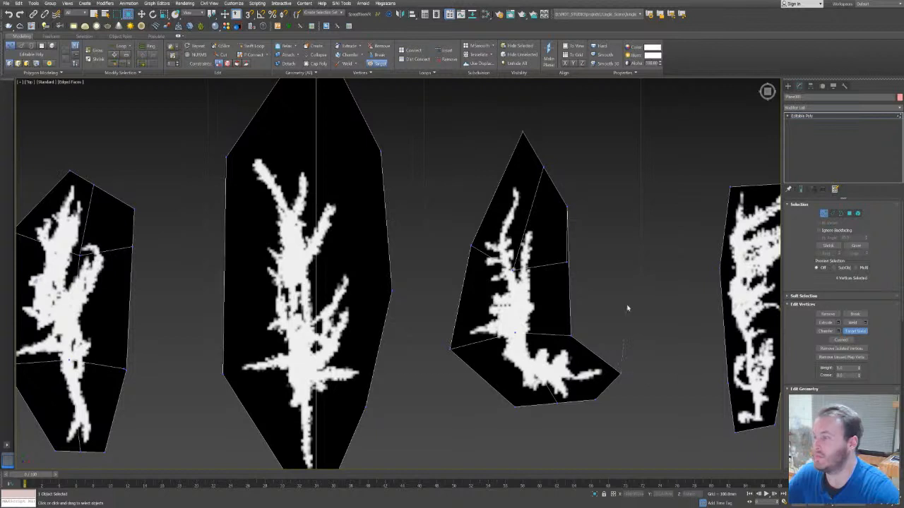
key("alt+c")
left_click(619, 372)
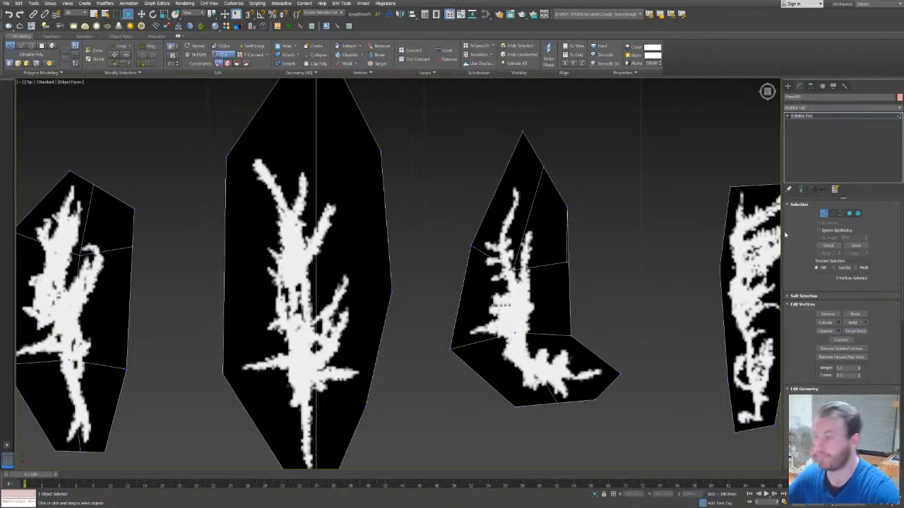
key("w")
left_click(620, 372)
left_click_drag(631, 369, 608, 373)
left_click(585, 283)
Tighten the third card's outline by lowering its peak vertices and moving its two upper right vertices inward.
left_click(470, 245)
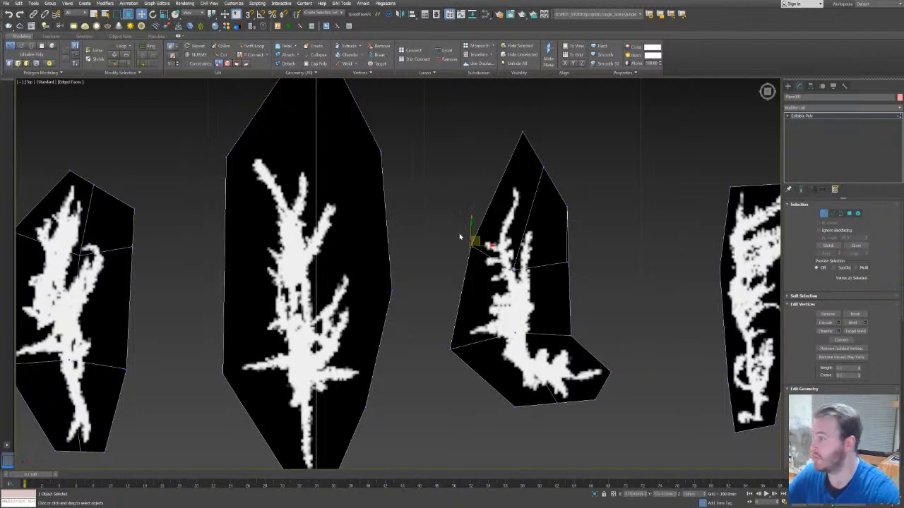
left_click(523, 133)
left_click_drag(532, 127, 587, 269)
left_click(544, 167)
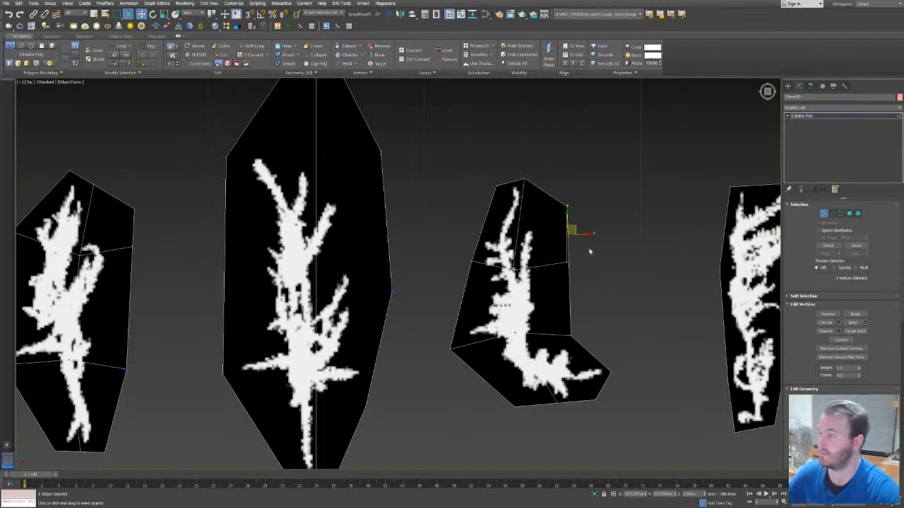
left_click_drag(584, 234, 553, 237)
left_click(617, 268)
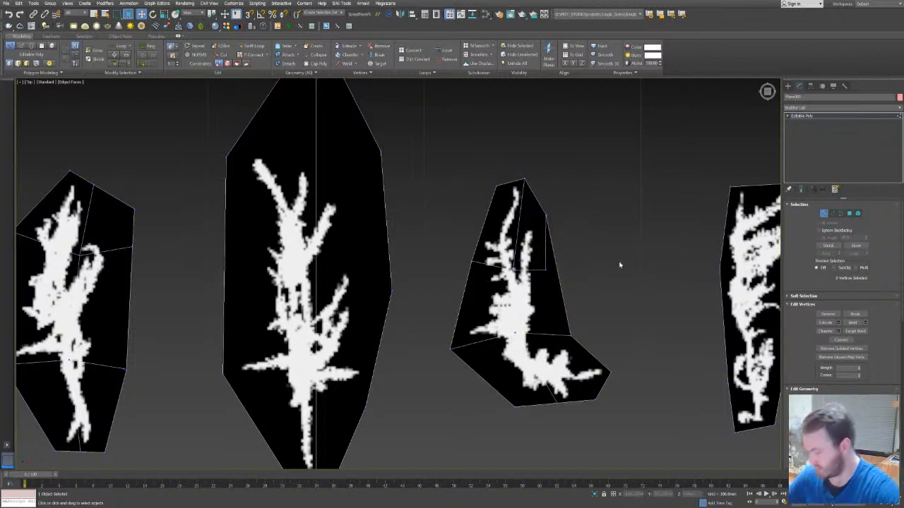
Extend the third card's upper crosswise cut to the right border and target-weld the leftover inner vertex onto the border vertex.
scroll(534, 270, "up", 4)
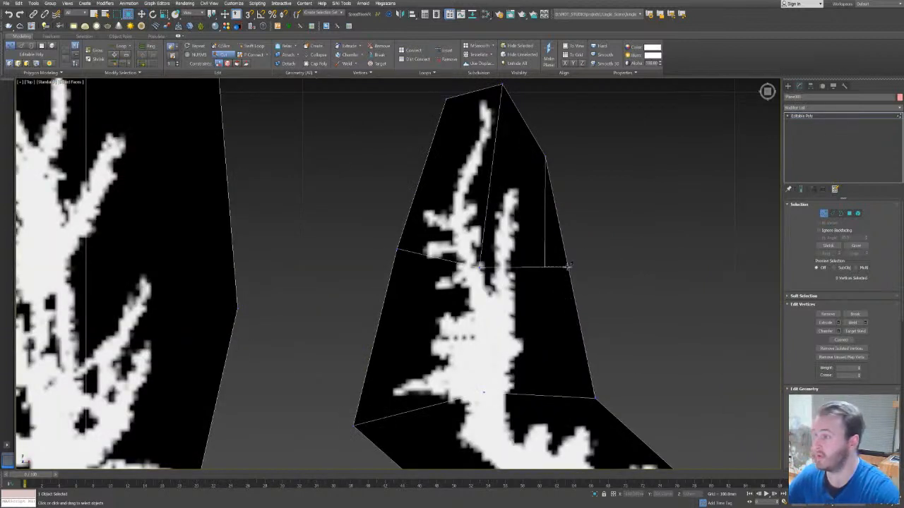
left_click(569, 266)
right_click(624, 227)
key("ctrl+shift+w")
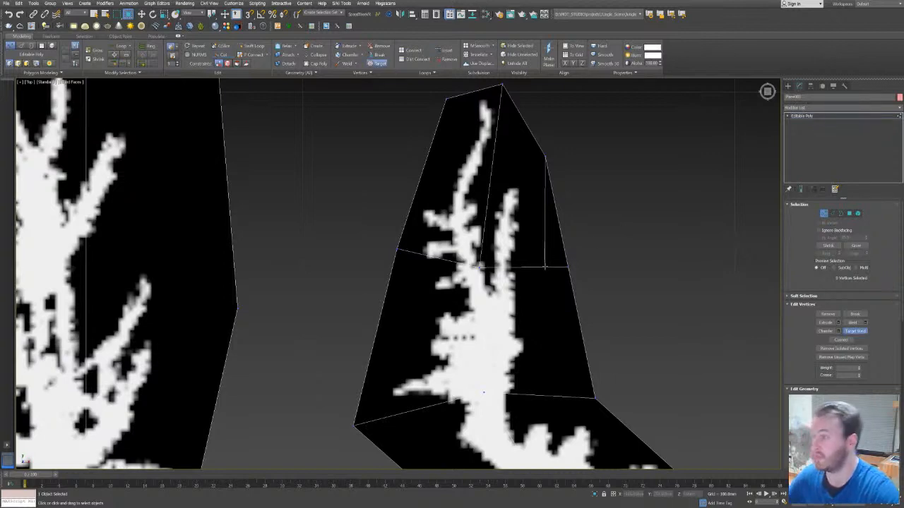
left_click(569, 267)
scroll(580, 237, "down", 6)
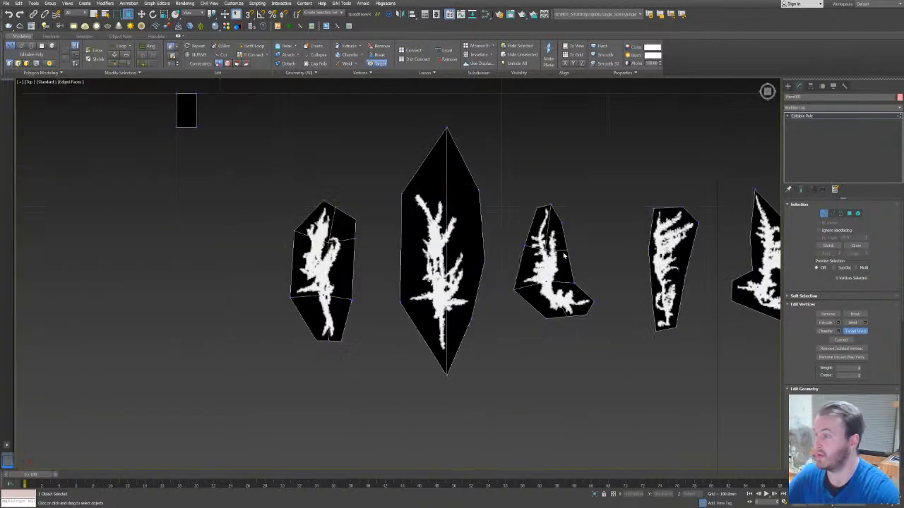
Cut the fourth sprig's card lengthwise from its upper right corner to the base and crosswise through its lower part.
middle_click_drag(566, 253, 528, 263)
scroll(521, 271, "up", 3)
scroll(505, 300, "up", 5)
scroll(506, 300, "down", 5)
middle_click_drag(486, 290, 477, 255)
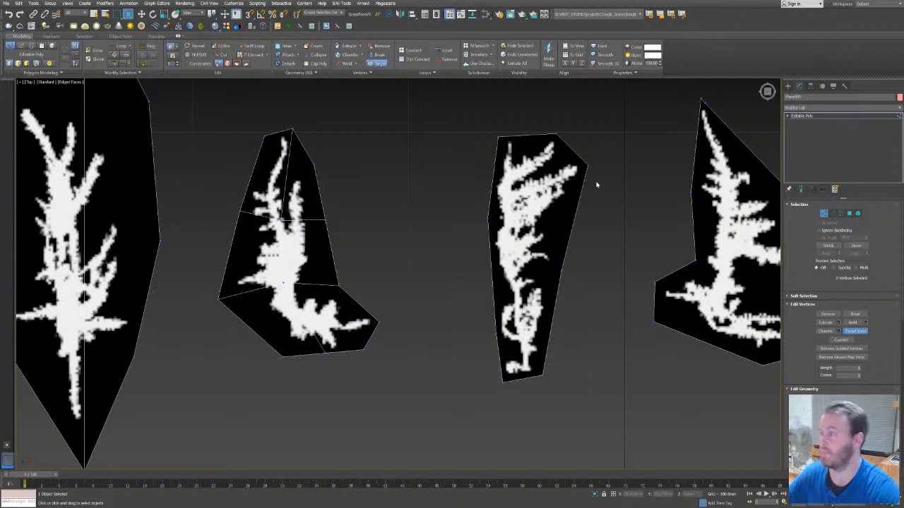
key("alt+c")
left_click(557, 131)
left_click(523, 378)
right_click(527, 378)
left_click(496, 333)
left_click(525, 332)
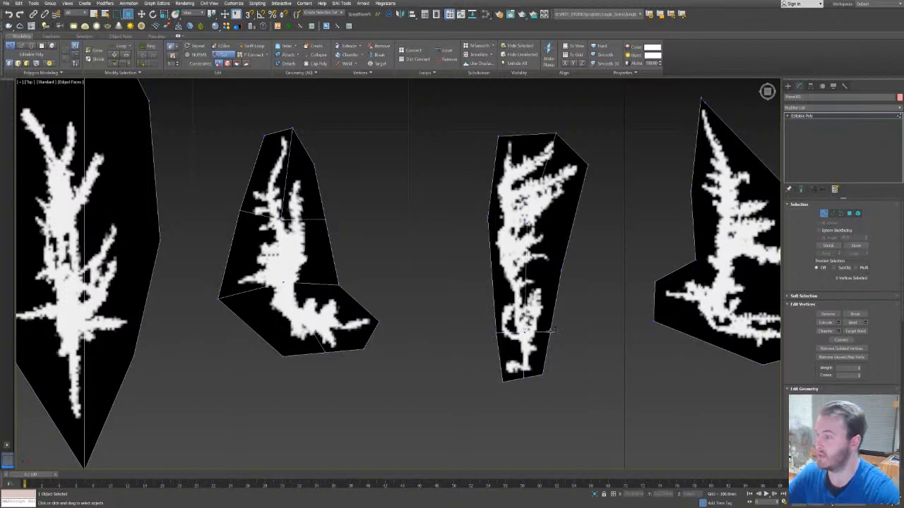
Cut the fourth sprig's card crosswise through its middle and upper parts.
left_click(561, 269)
left_click(490, 265)
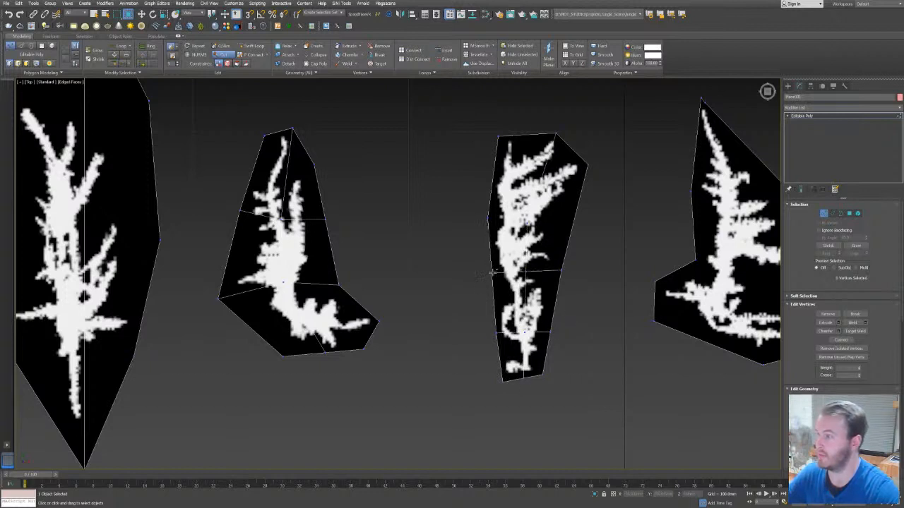
left_click(488, 217)
left_click(526, 223)
left_click(573, 224)
right_click(573, 224)
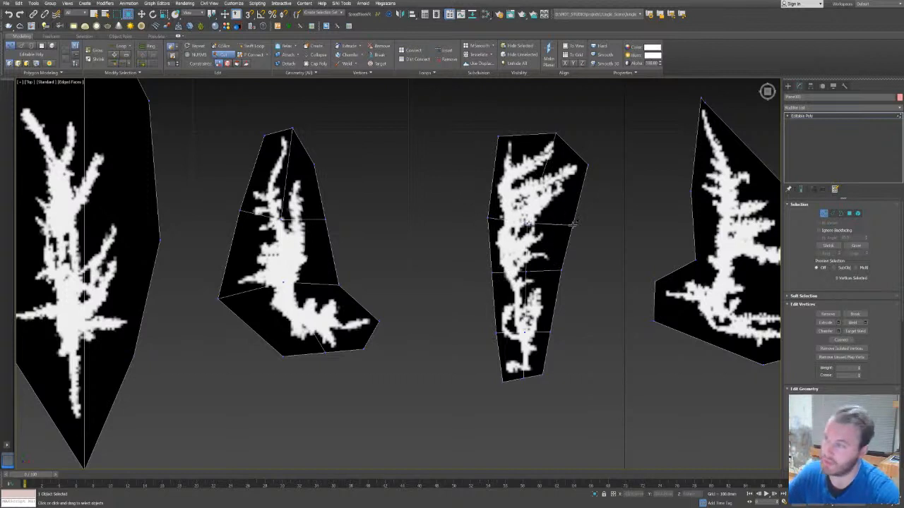
Cut the second, tallest sprig's card crosswise at three heights: below its upper point, at mid-height and above its lower point.
middle_click_drag(645, 156, 418, 180)
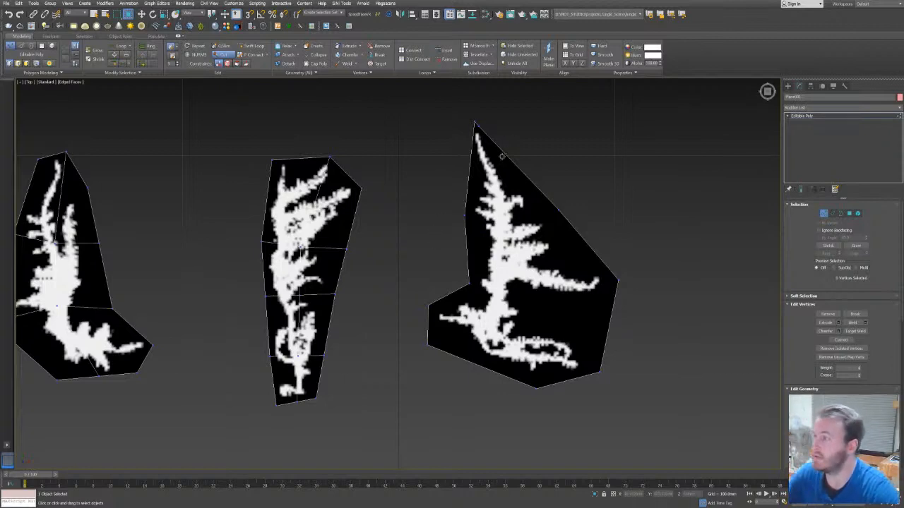
scroll(517, 205, "down", 5)
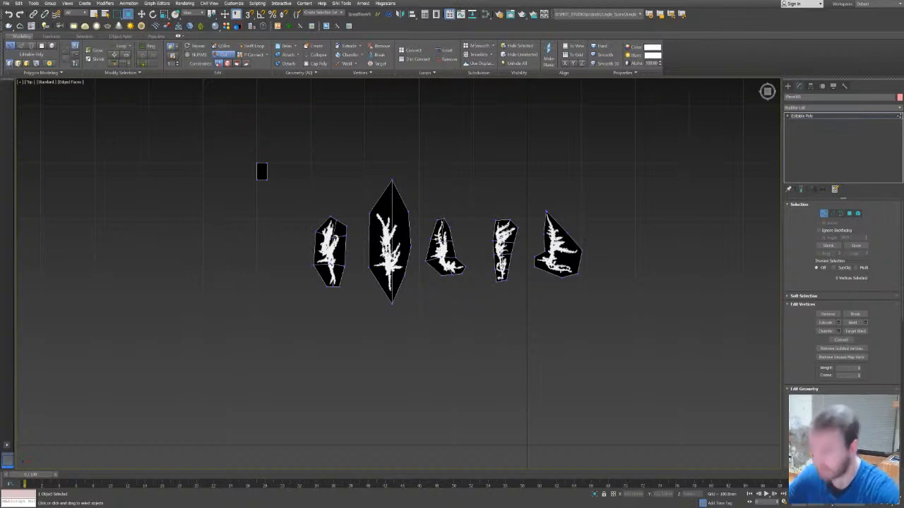
scroll(383, 196, "up", 5)
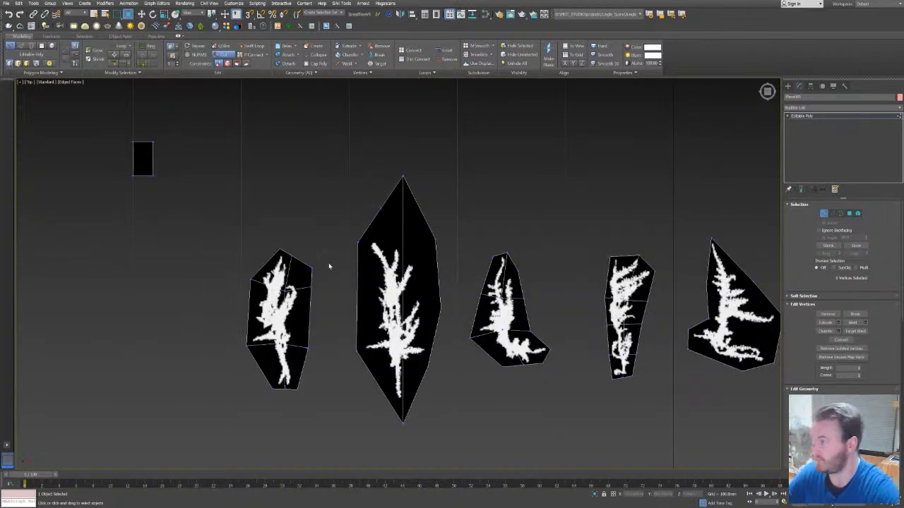
left_click(359, 242)
left_click(435, 239)
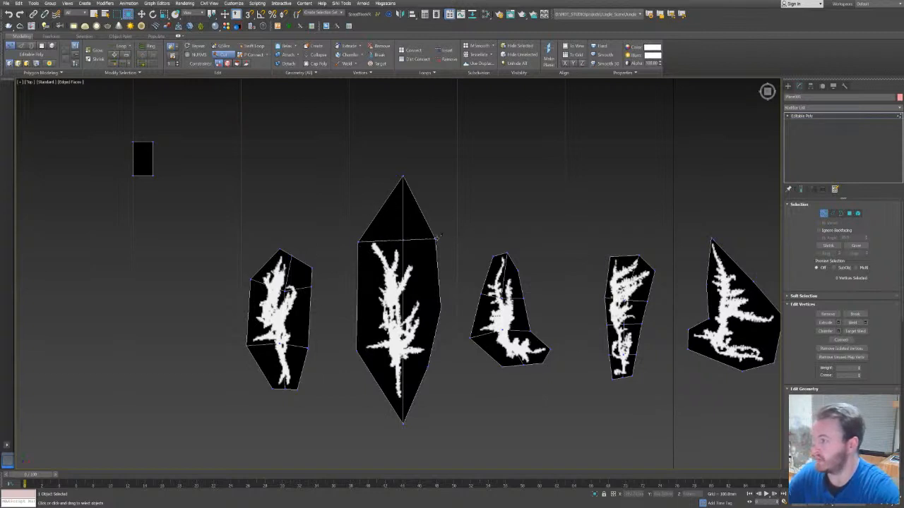
left_click(439, 306)
left_click(357, 309)
left_click(355, 350)
left_click(424, 364)
Cut the fifth sprig's card lengthwise from its sloping edge to the base and add two diagonal cuts across it.
middle_click_drag(484, 242, 520, 171)
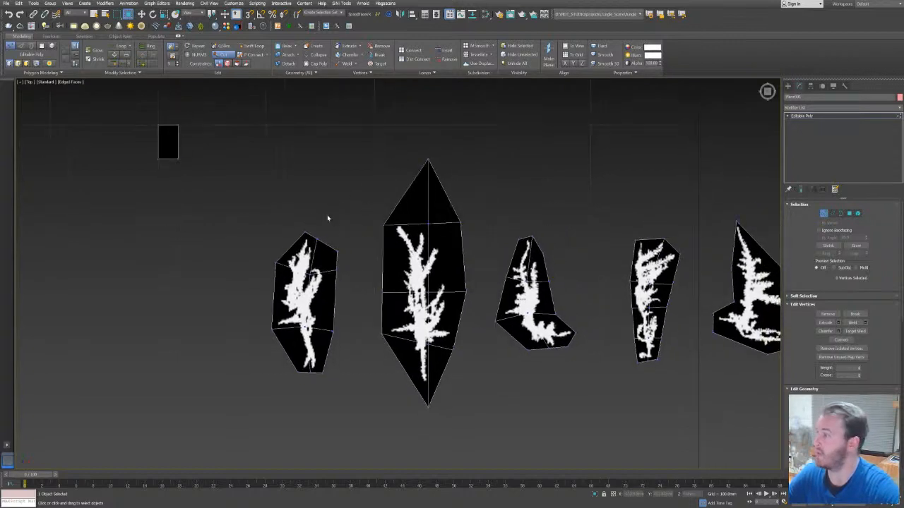
scroll(327, 214, "down", 5)
scroll(332, 213, "up", 8)
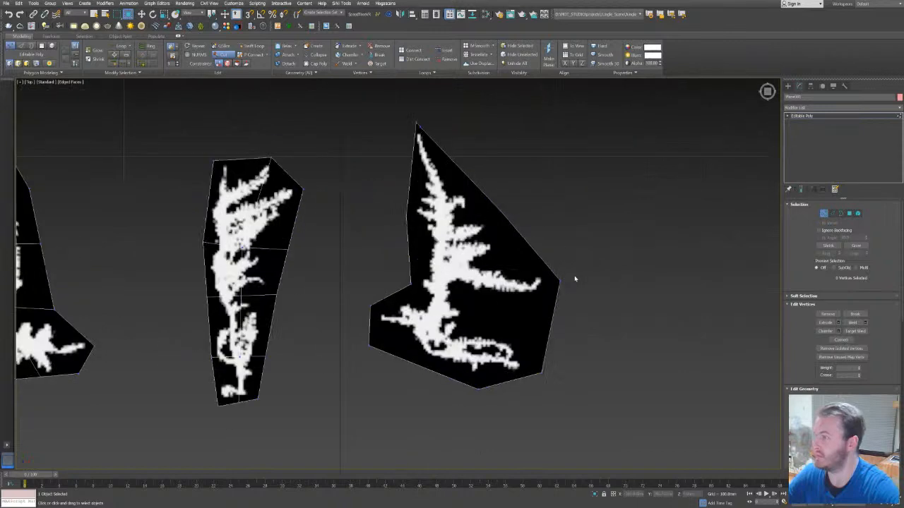
scroll(360, 316, "down", 3)
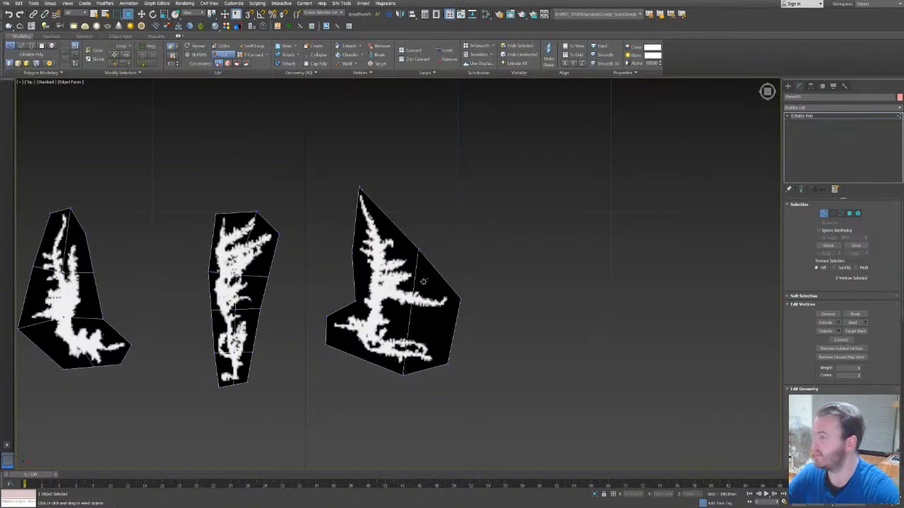
left_click(353, 252)
left_click(453, 334)
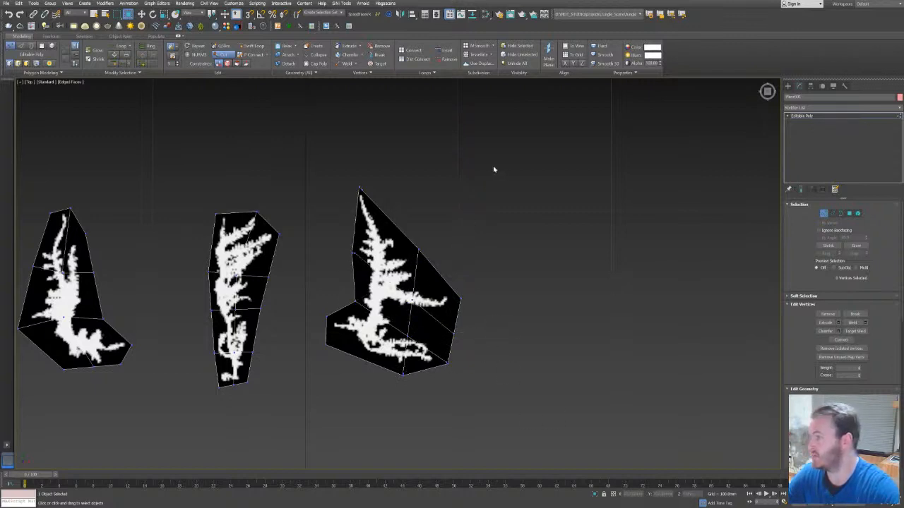
Add a Subdivide (WSM) modifier to the moss card object.
middle_click_drag(447, 243, 593, 204)
scroll(552, 262, "down", 6)
middle_click_drag(502, 294, 388, 206)
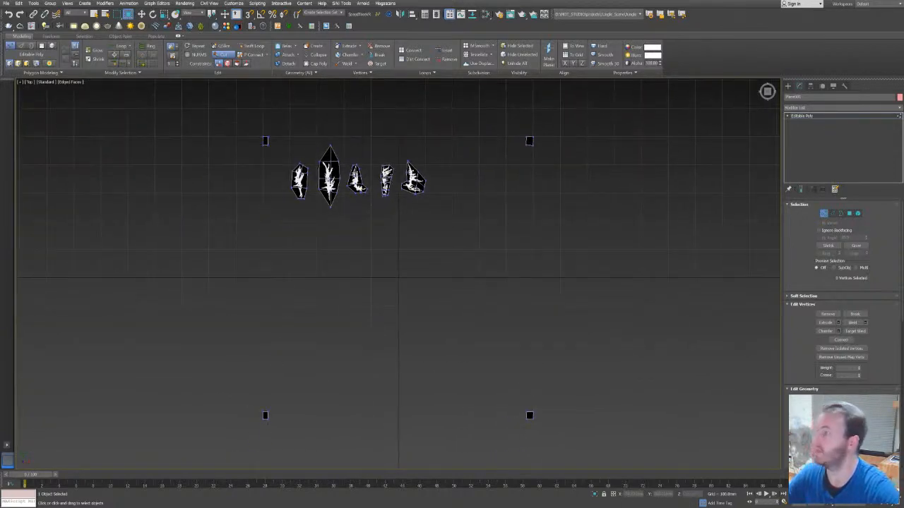
left_click(806, 110)
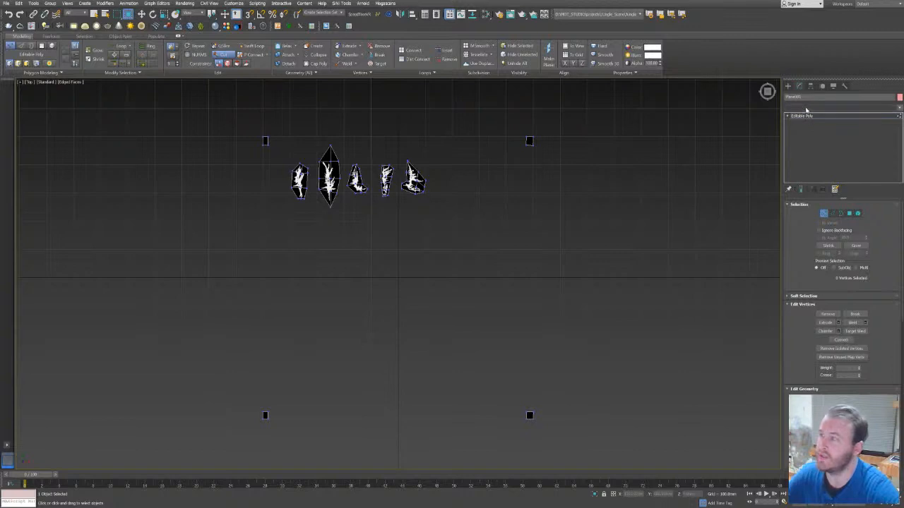
left_click(899, 122)
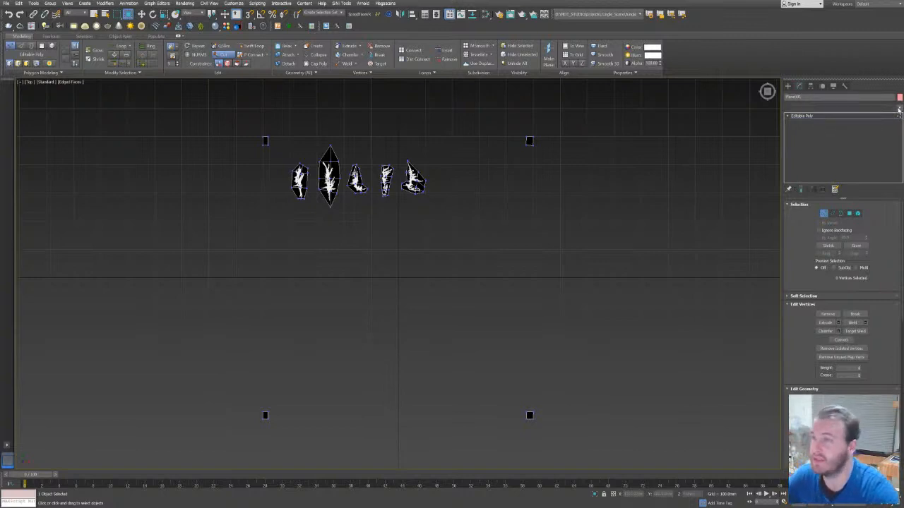
left_click(899, 109)
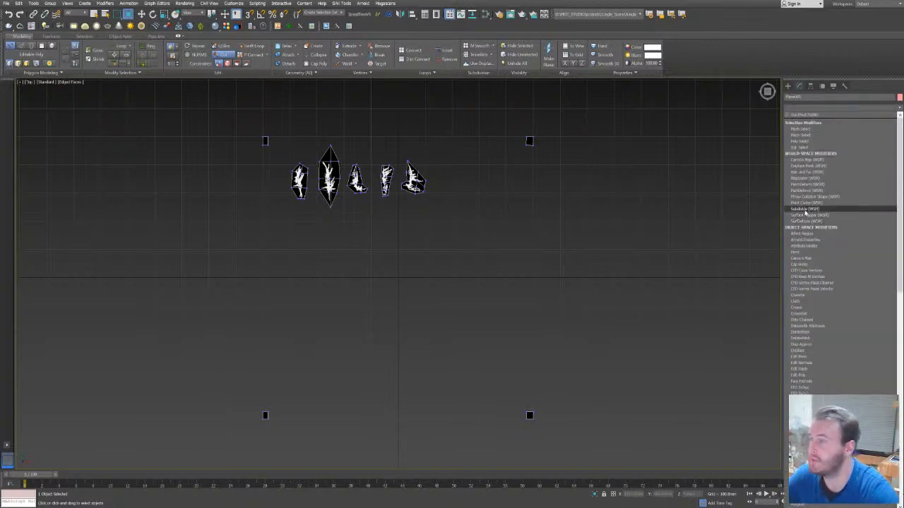
left_click(805, 210)
Reduce the Subdivide modifier's size to give all the moss cards a dense triangular mesh.
left_click_drag(857, 216, 857, 219)
double_click(839, 216)
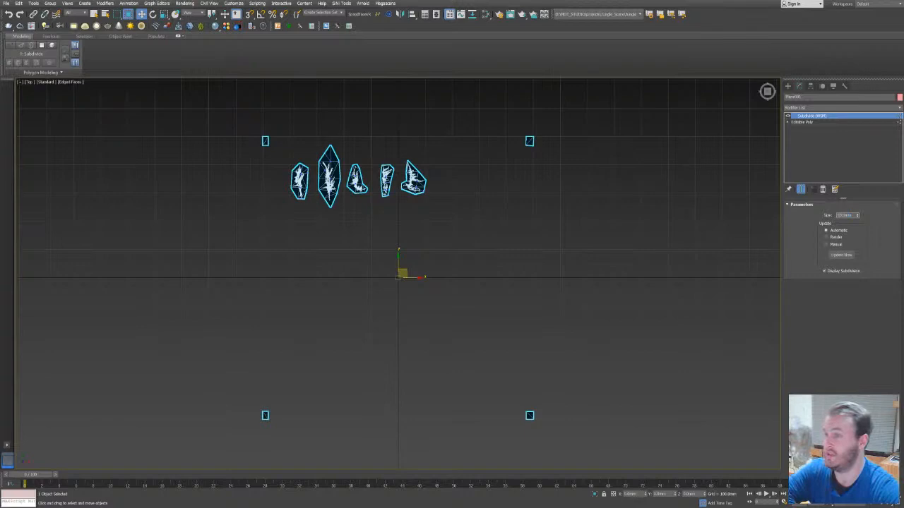
type("30")
key("Return")
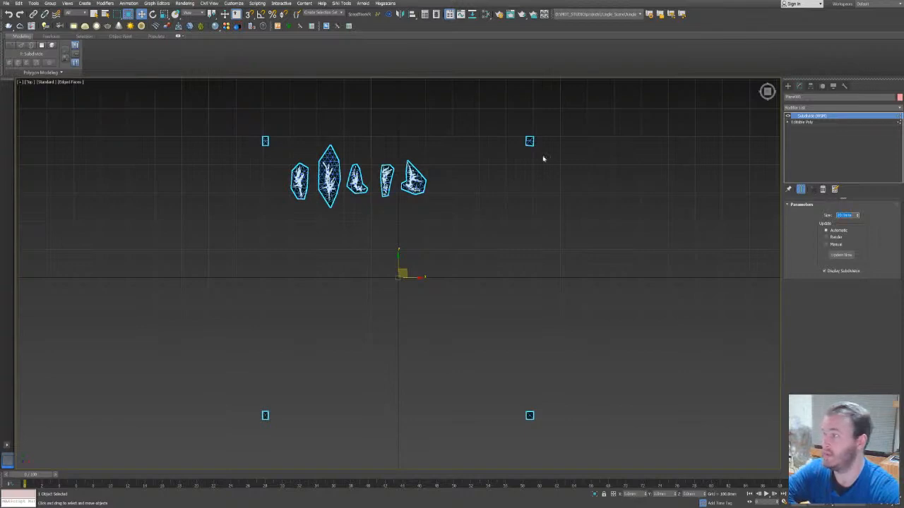
key("Return")
scroll(347, 145, "up", 5)
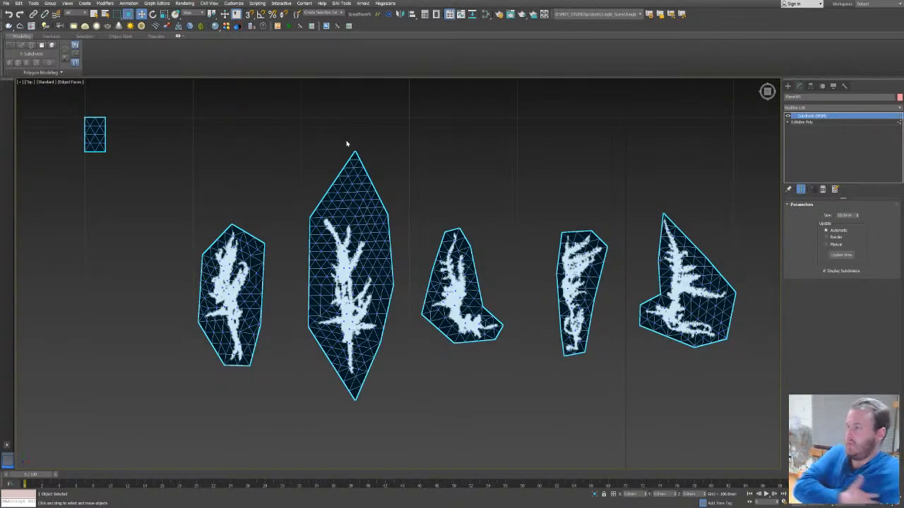
left_click(459, 154)
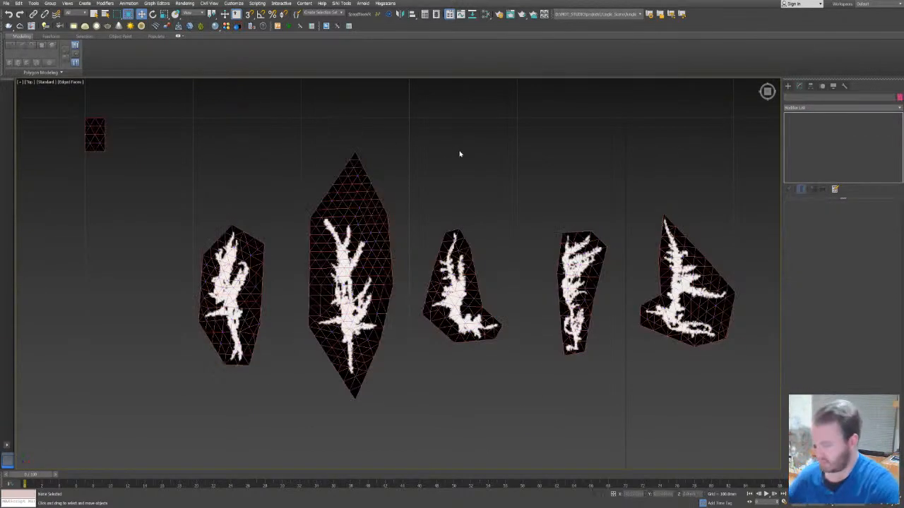
scroll(463, 209, "down", 4)
left_click(432, 229)
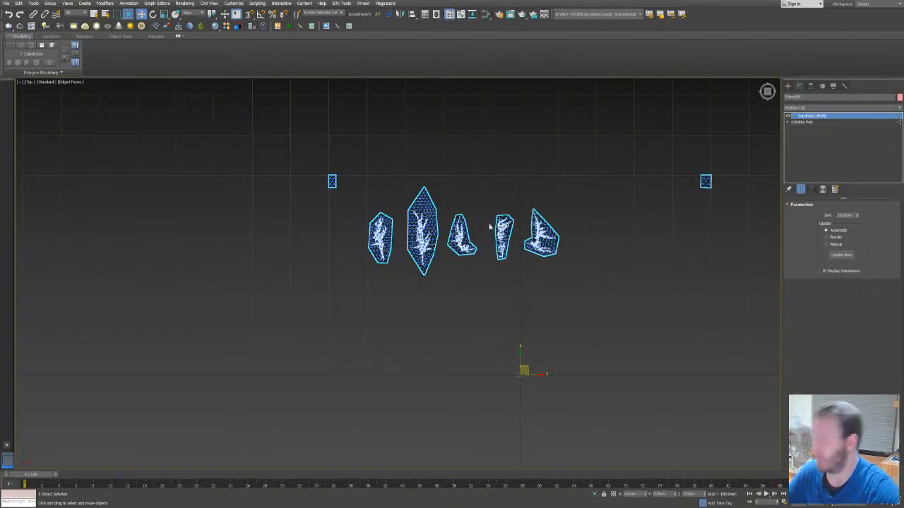
Collapse the Subdivide modifier into the moss card object's base mesh.
middle_click_drag(485, 232, 442, 167)
right_click(823, 119)
left_click(842, 149)
left_click(803, 116)
right_click(803, 116)
left_click(832, 180)
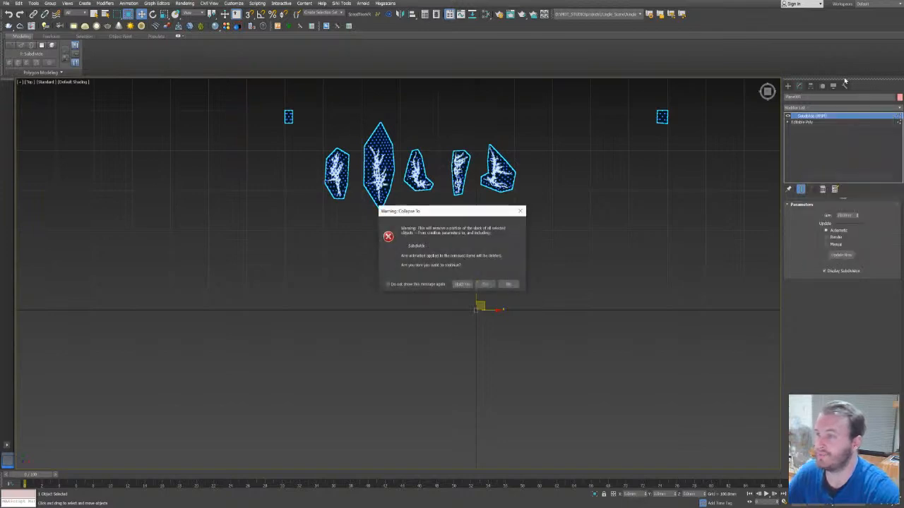
left_click(485, 285)
Reset the moss card object's transform with Reset XForm and collapse the resulting XForm modifier.
left_click(843, 86)
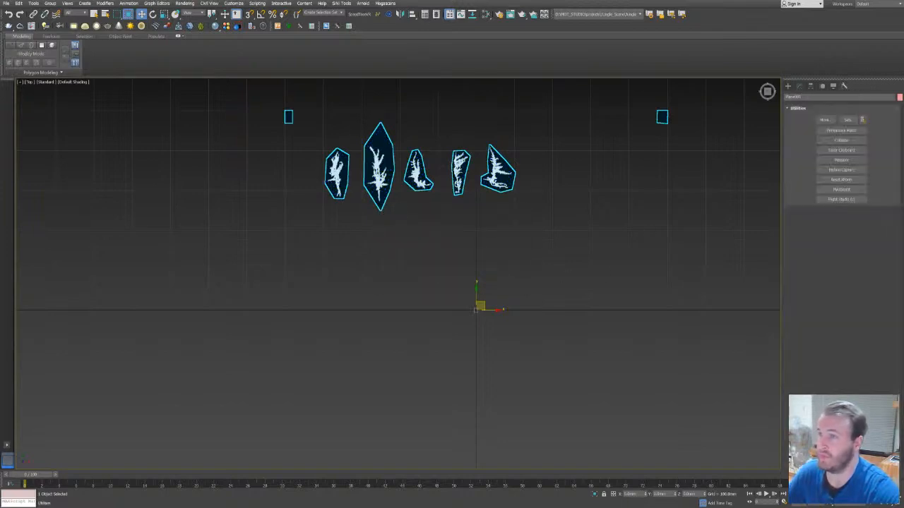
left_click(841, 179)
left_click(847, 225)
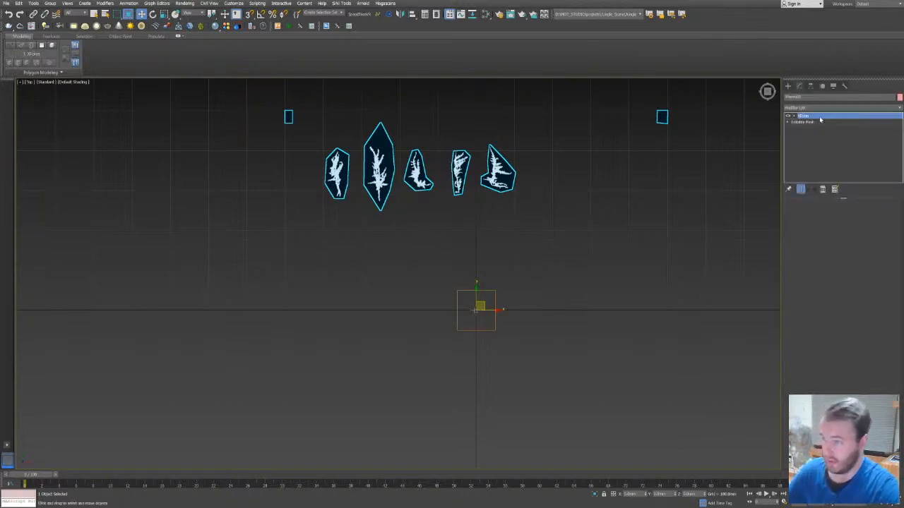
right_click(820, 120)
left_click(829, 178)
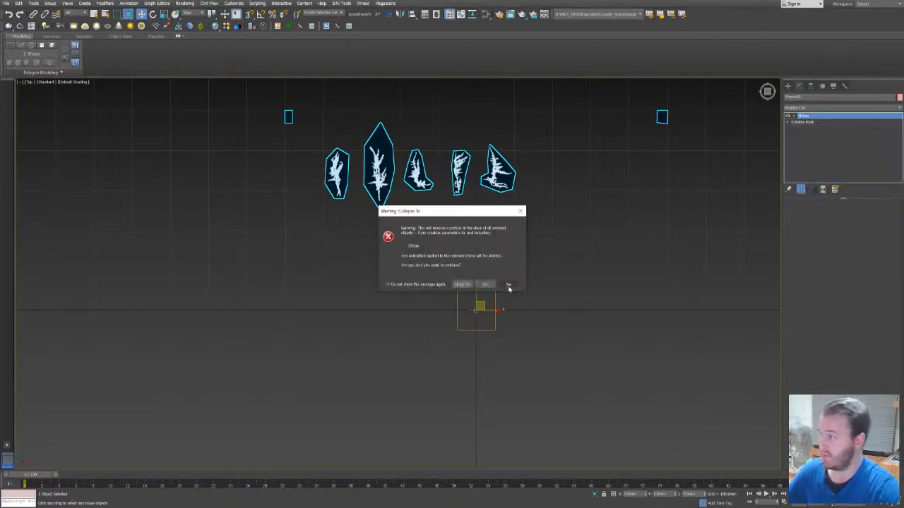
left_click(484, 284)
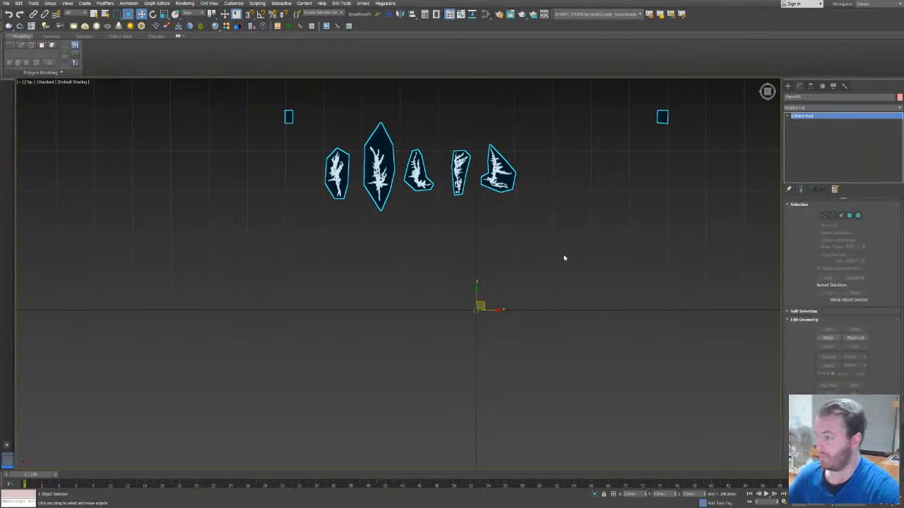
Switch to a maximized Perspective view and convert the moss card mesh to Editable Poly.
key("alt+w")
right_click(579, 321)
key("alt+w")
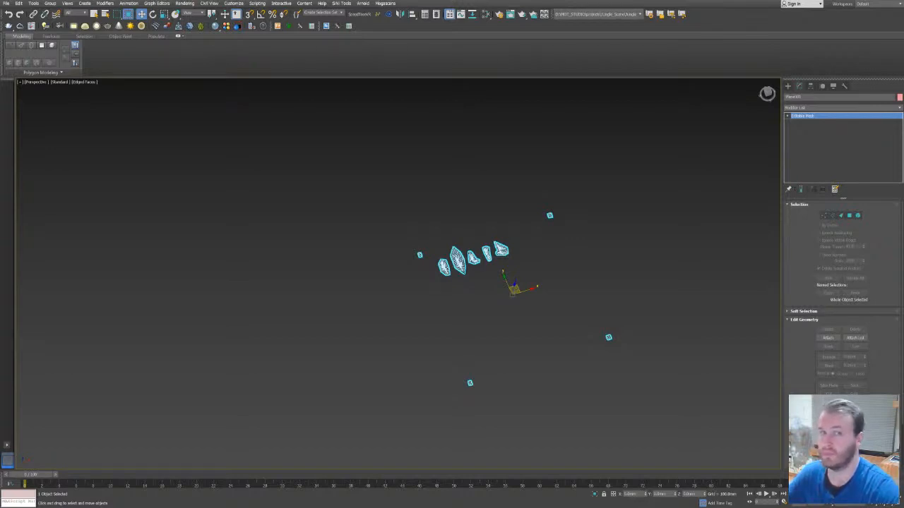
left_click(847, 111)
left_click(691, 140)
right_click(810, 119)
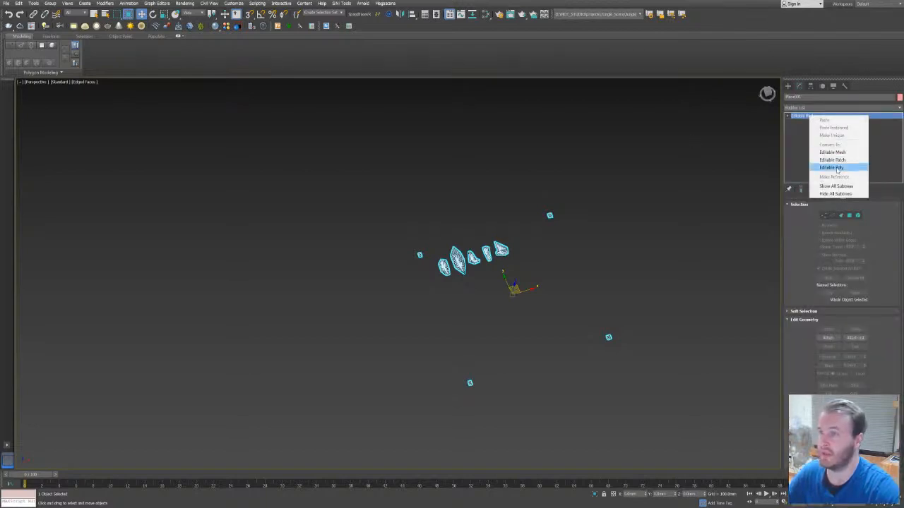
left_click(822, 167)
Add a Displace modifier to the moss cards and load the moss atlas displacement image as its bitmap.
left_click(823, 110)
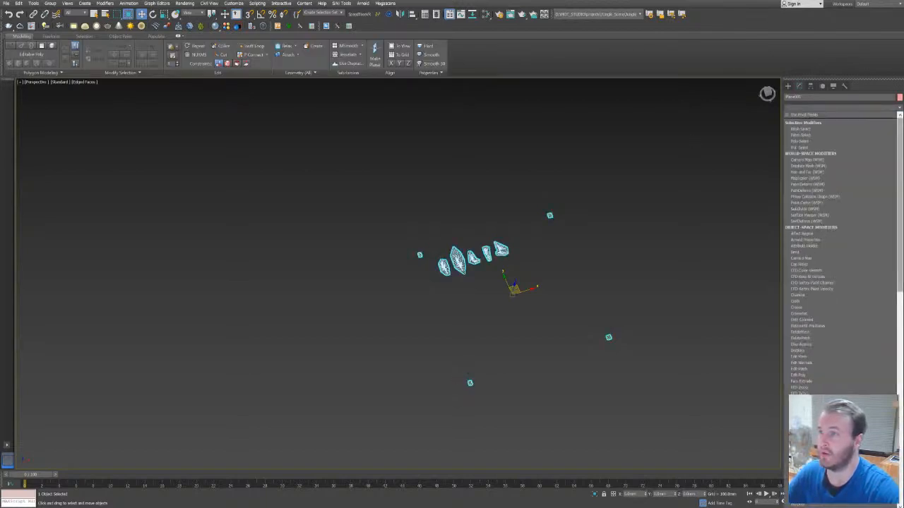
scroll(901, 170, "down", 2)
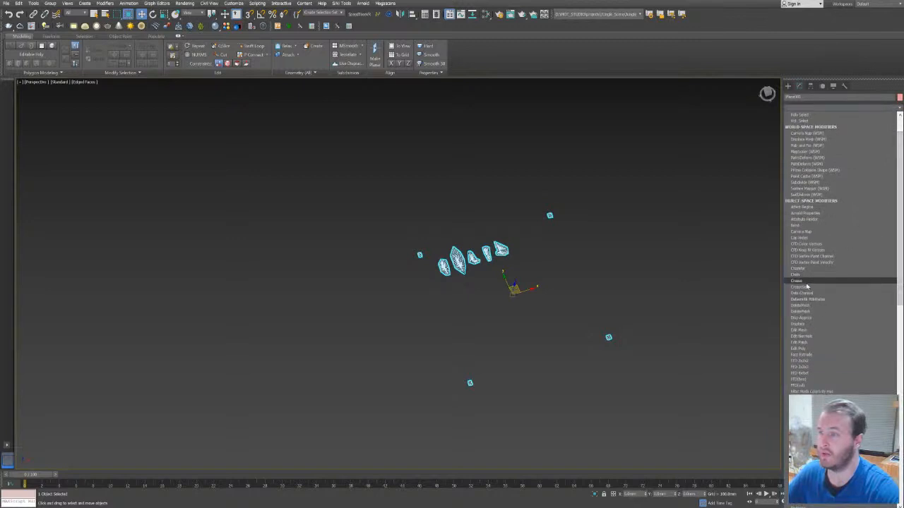
left_click(799, 324)
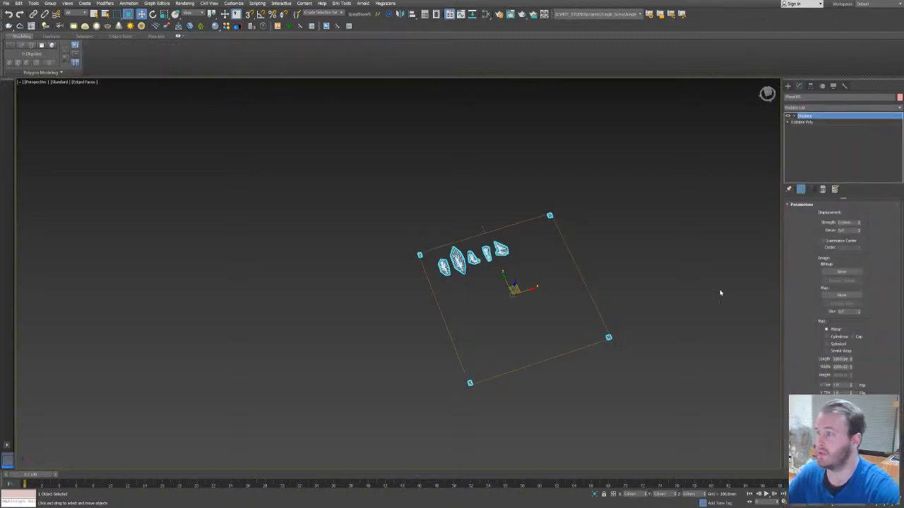
left_click(766, 96)
scroll(504, 314, "up", 5)
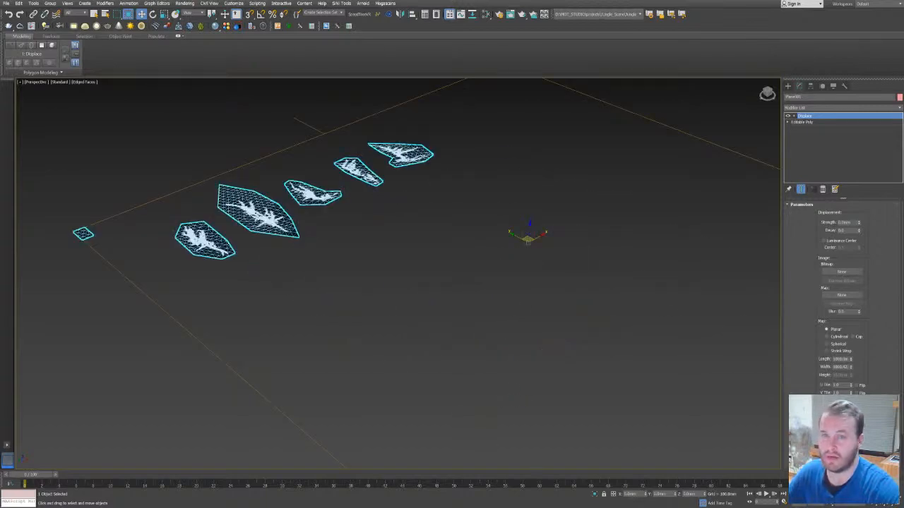
left_click_drag(889, 235, 843, 274)
Hide the edge display and raise the Displace strength until the moss cards show clear relief.
middle_click_drag(560, 250, 561, 244)
scroll(473, 244, "down", 6)
scroll(472, 243, "up", 3)
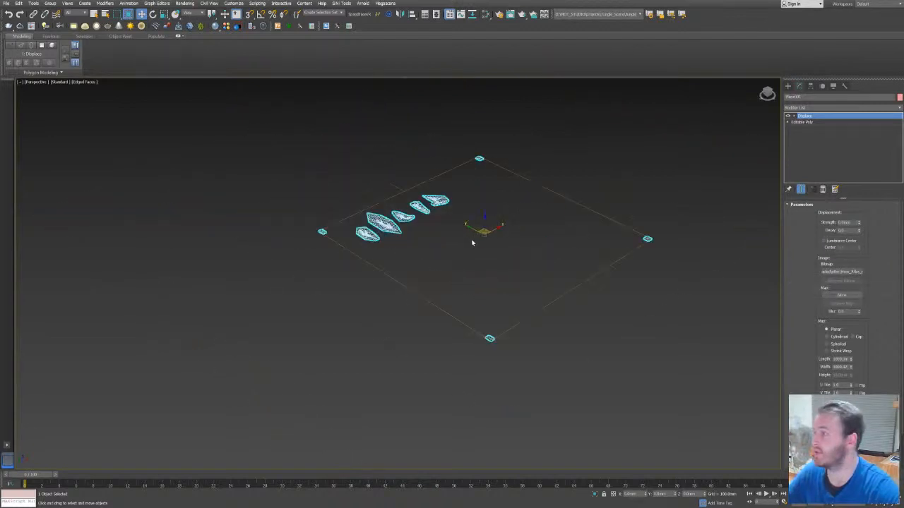
scroll(473, 243, "up", 5)
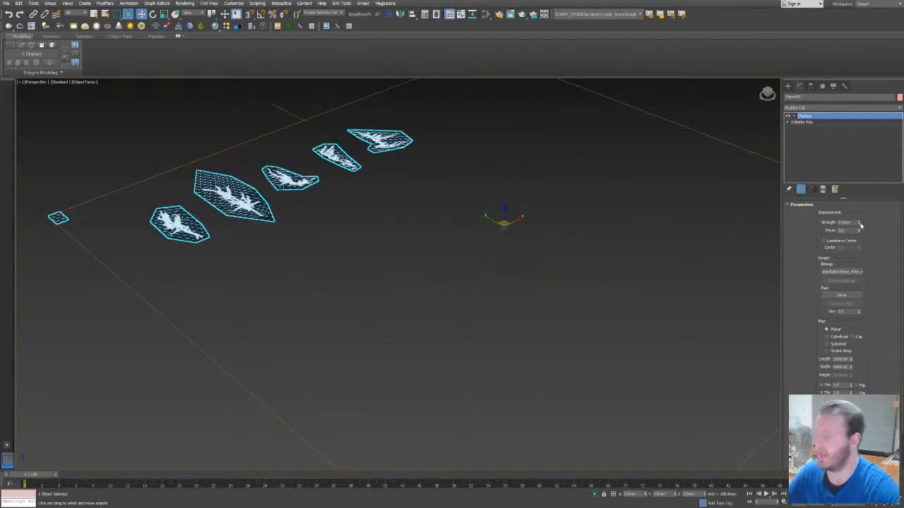
key("F4")
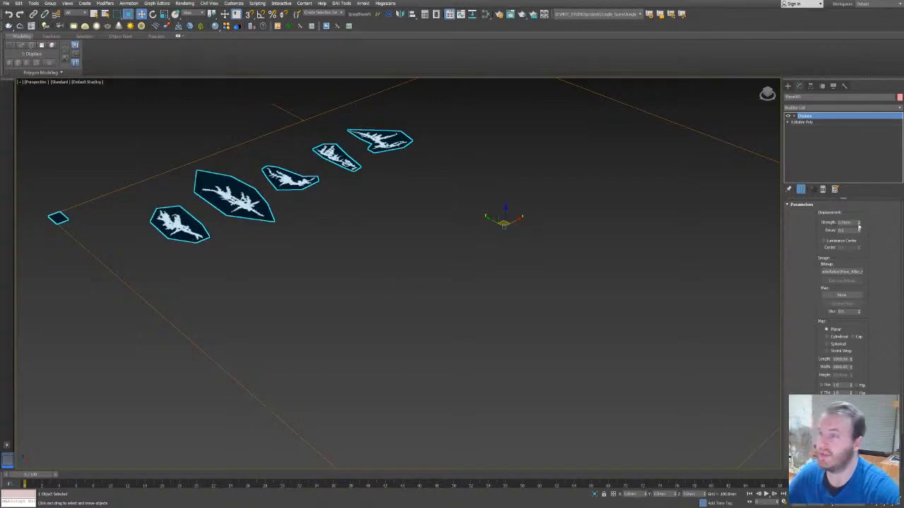
mouse_move(859, 224)
left_mouse_down()
mouse_move(859, 196)
mouse_move(859, 234)
mouse_move(859, 222)
left_mouse_up()
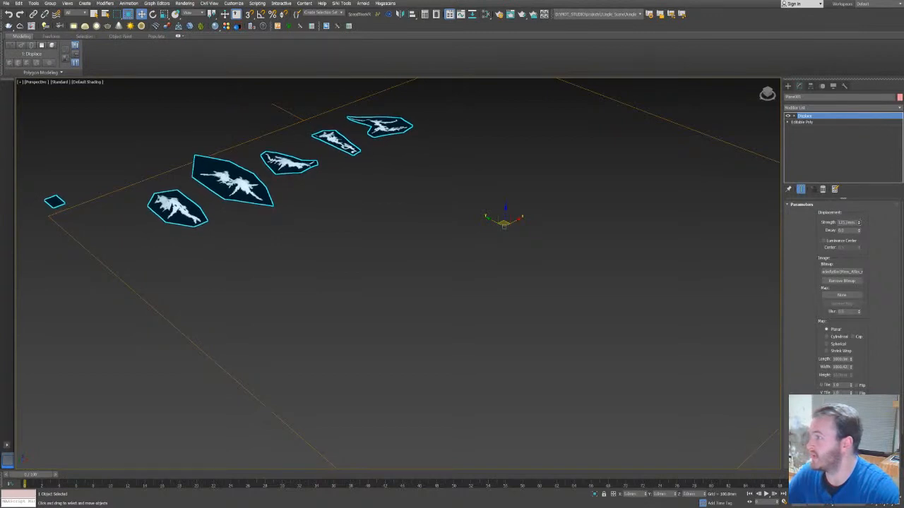
Collapse the Displace modifier into the moss cards' Editable Poly.
right_click(816, 117)
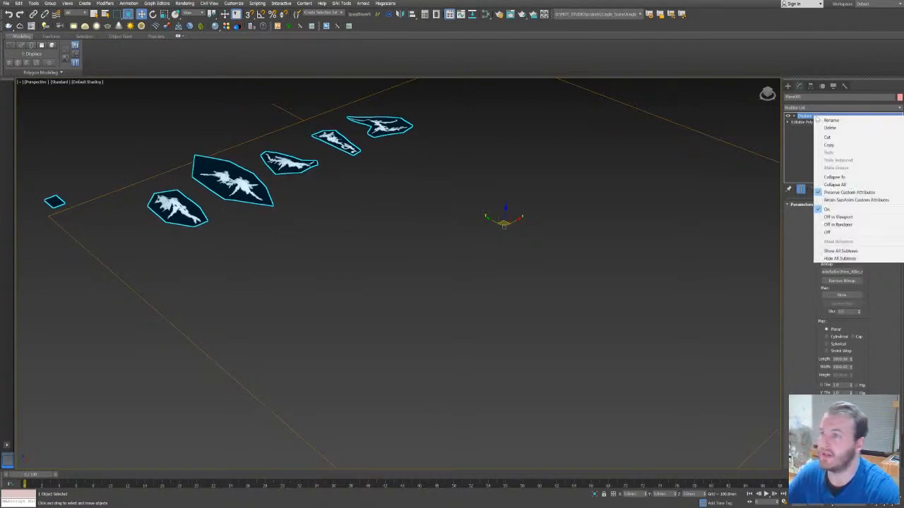
left_click(834, 177)
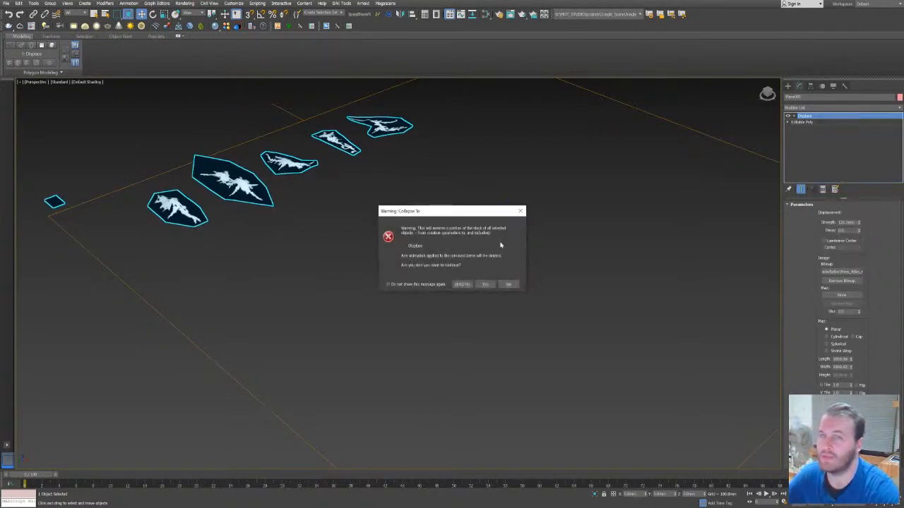
left_click(485, 284)
scroll(430, 289, "down", 6)
middle_click_drag(442, 287, 432, 287)
scroll(369, 298, "up", 4)
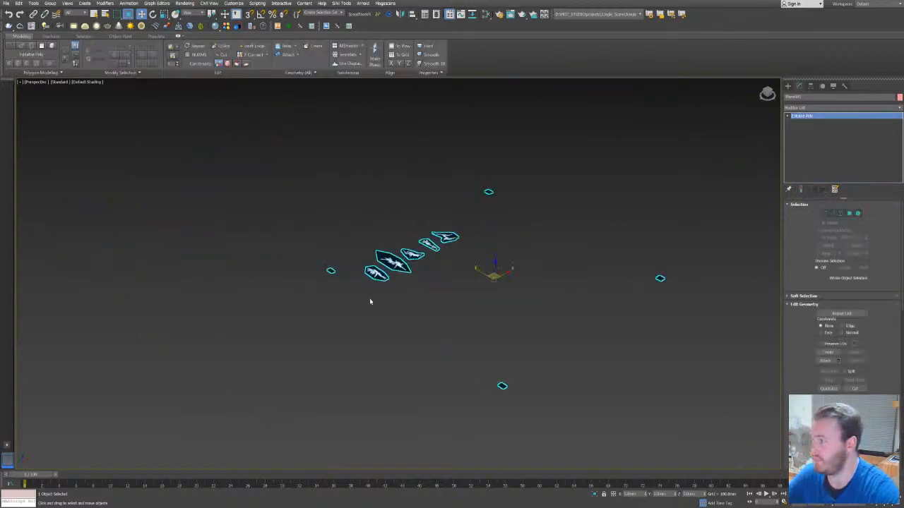
Delete the four small corner pieces surrounding the moss cards at polygon level.
left_click(849, 214)
left_click_drag(530, 134, 593, 167)
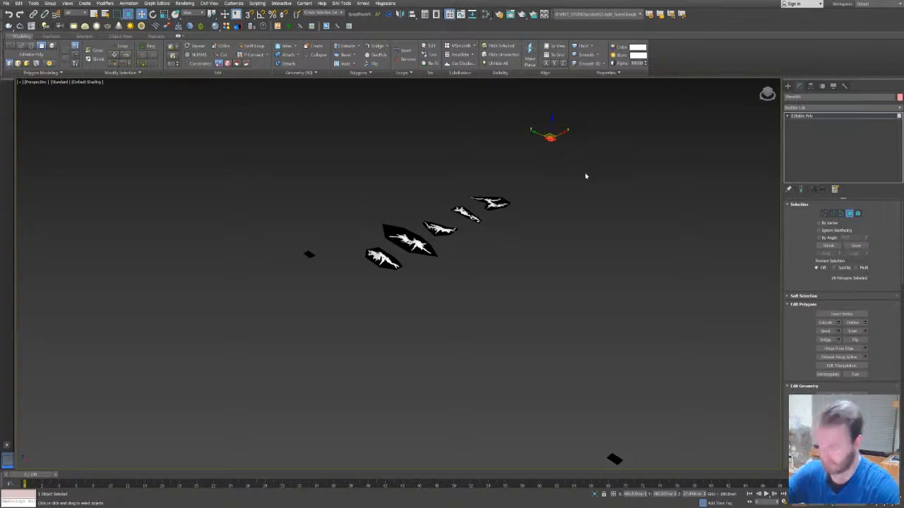
key("Delete")
middle_click_drag(306, 284, 260, 250)
left_click_drag(208, 162, 240, 222)
key("Delete")
left_click_drag(452, 345, 557, 443)
key("Delete")
left_click_drag(736, 193, 765, 206)
key("Delete")
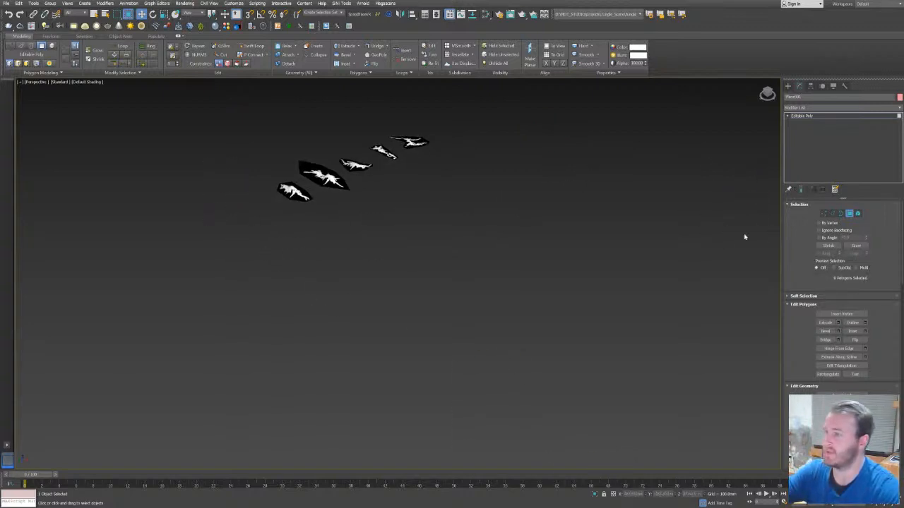
Detach the first moss card's element as a separate object named moss_001.
left_click(858, 214)
left_click(288, 195)
middle_click_drag(382, 207, 410, 303)
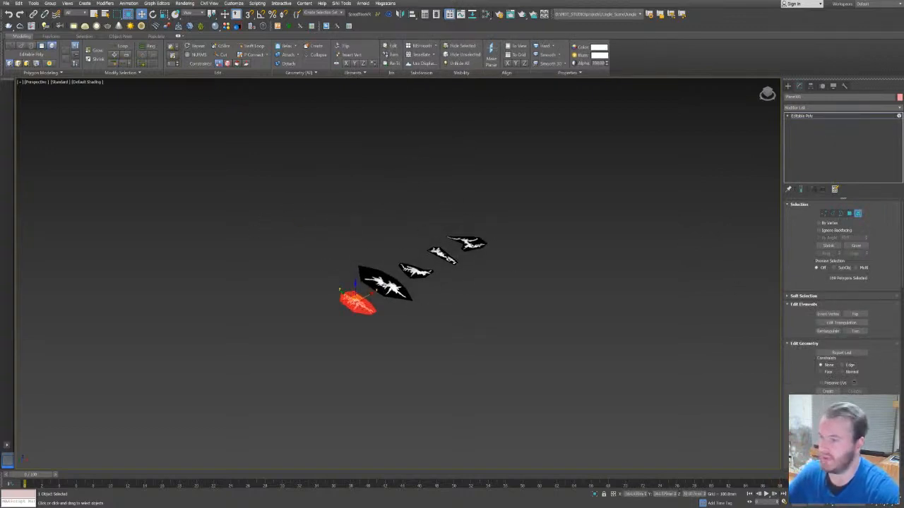
key("alt+d")
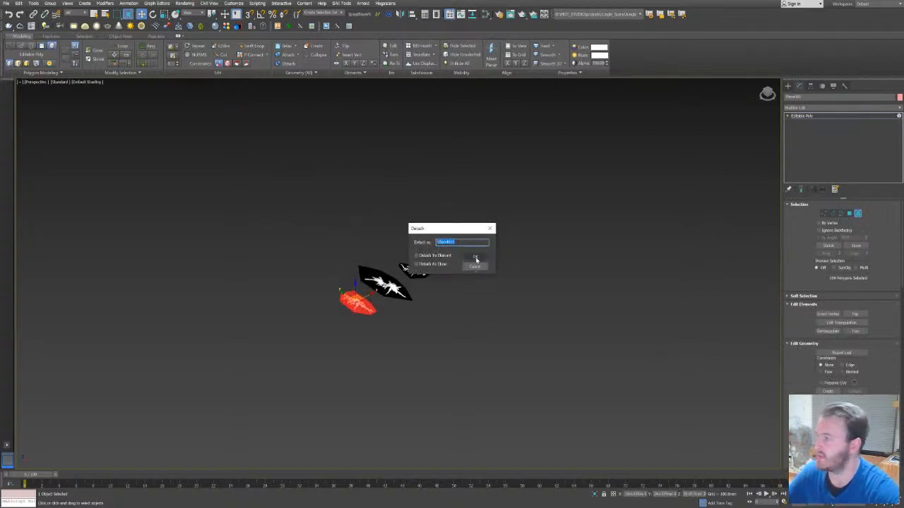
type("leaf_")
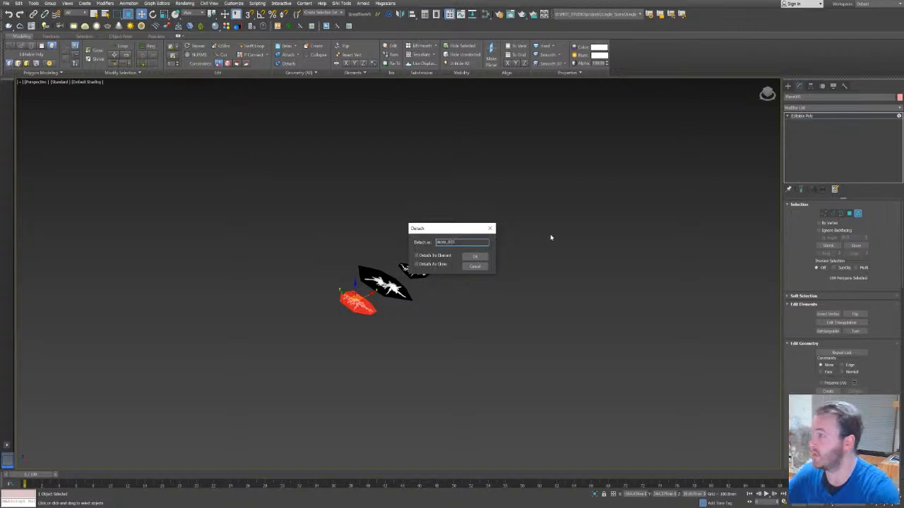
left_click(474, 256)
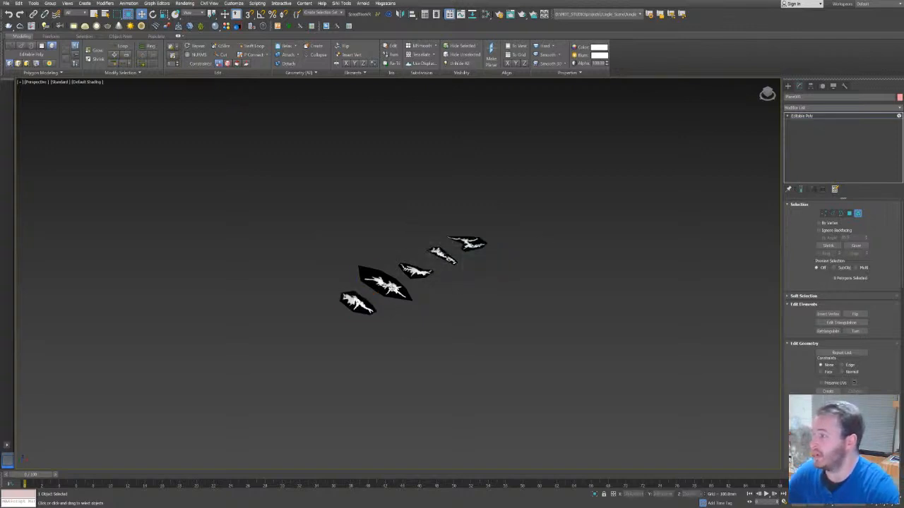
Detach the second and third moss cards' elements as separate objects under the default names.
left_click(394, 288)
left_click(855, 400)
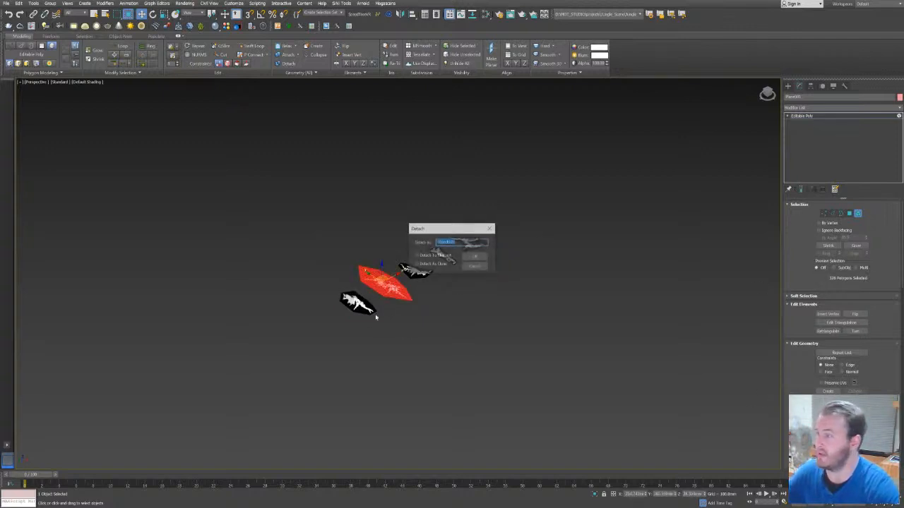
left_click(474, 257)
left_click(423, 271)
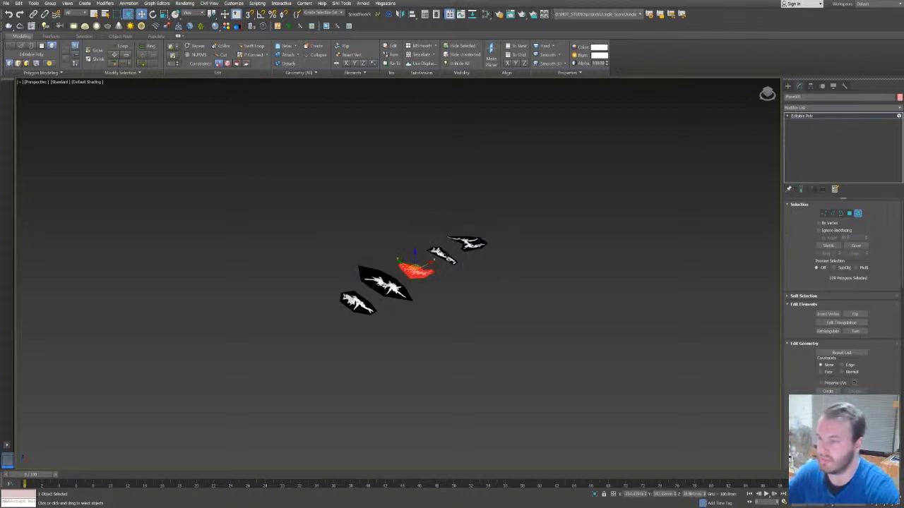
left_click(474, 257)
Detach the fourth and fifth moss cards' elements as separate objects under the default names.
left_click(444, 256)
left_click(855, 399)
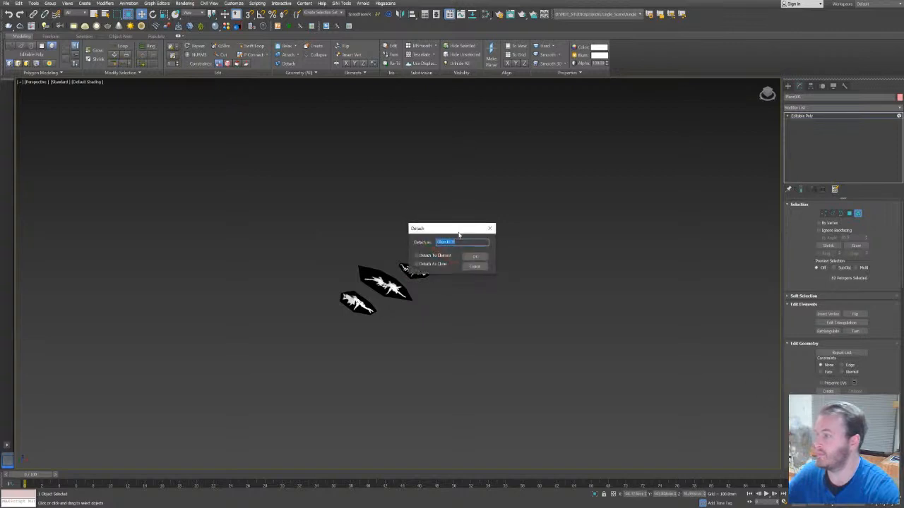
left_click(480, 257)
left_click(464, 242)
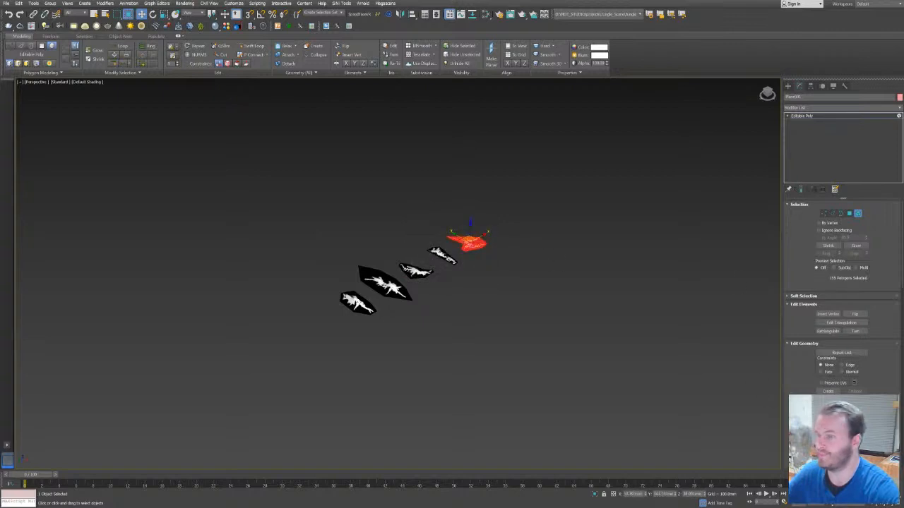
left_click(855, 400)
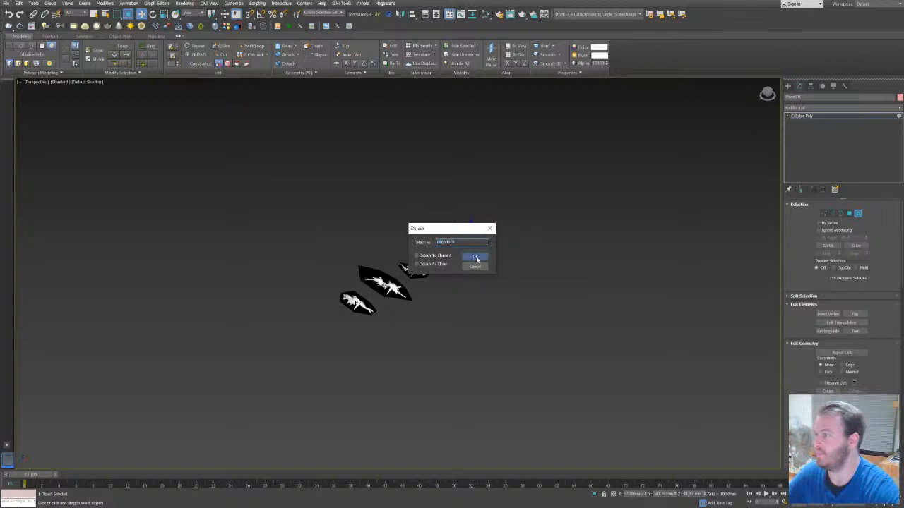
left_click(477, 258)
Minimize the modeling ribbon to its panel titles to enlarge the viewport.
middle_click_drag(490, 240, 480, 275)
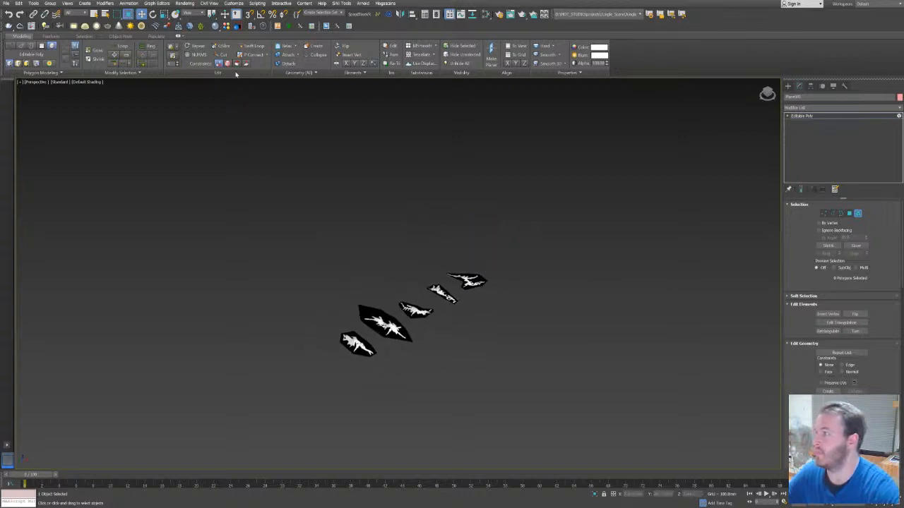
left_click(180, 36)
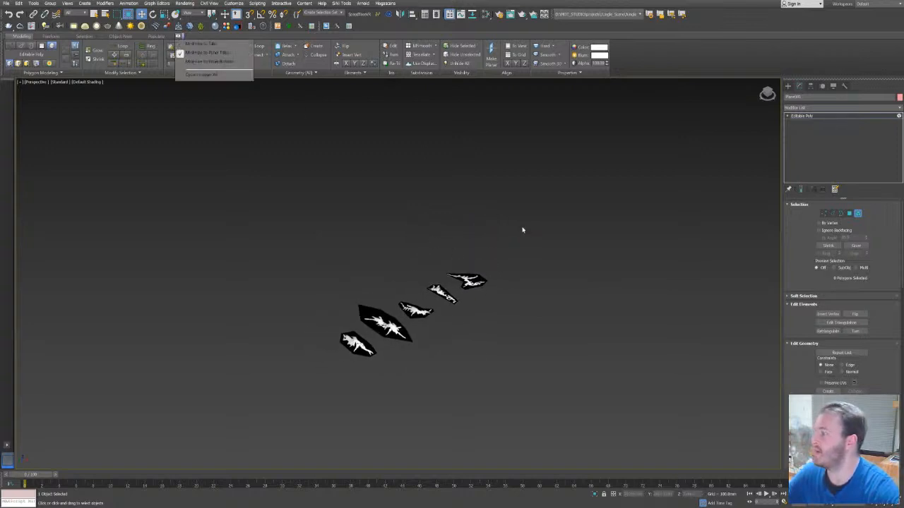
left_click(473, 253)
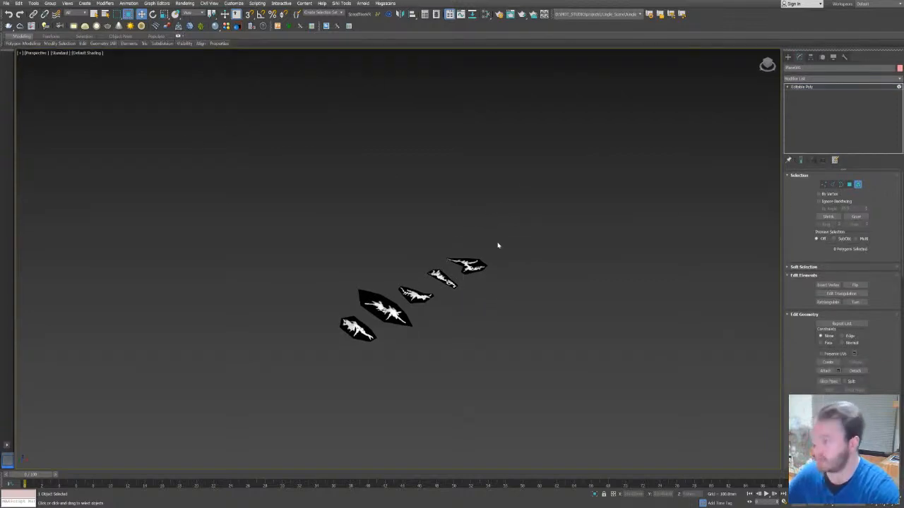
Draw a circle spline at the centre of the grid beside the moss cards and enlarge its radius.
middle_click_drag(468, 266, 395, 201)
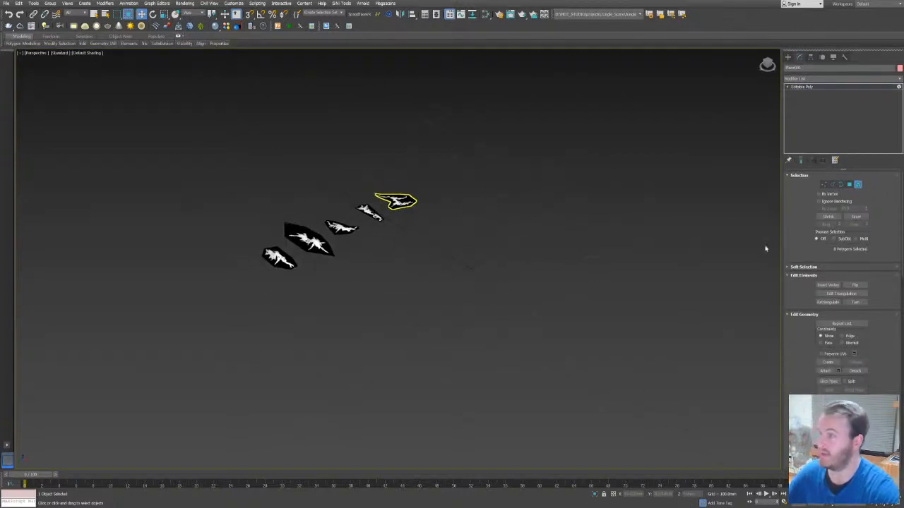
left_click(788, 56)
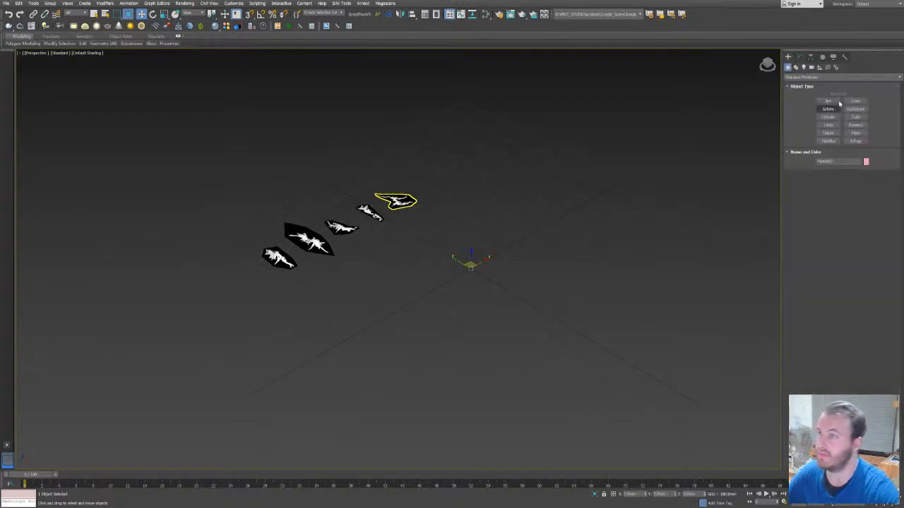
left_click(795, 67)
left_click(828, 115)
mouse_move(471, 263)
left_mouse_down()
mouse_move(489, 241)
mouse_move(483, 256)
left_mouse_up()
key("w")
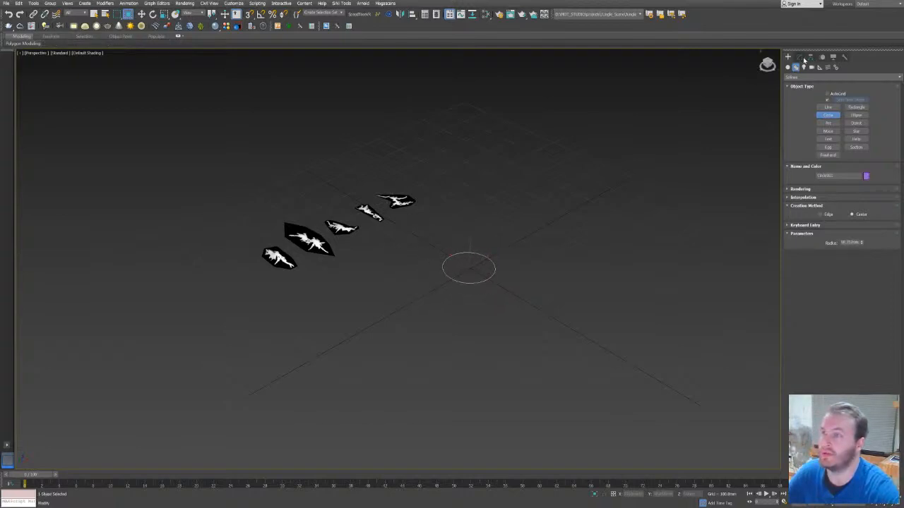
left_click(798, 56)
left_click_drag(864, 202, 886, 185)
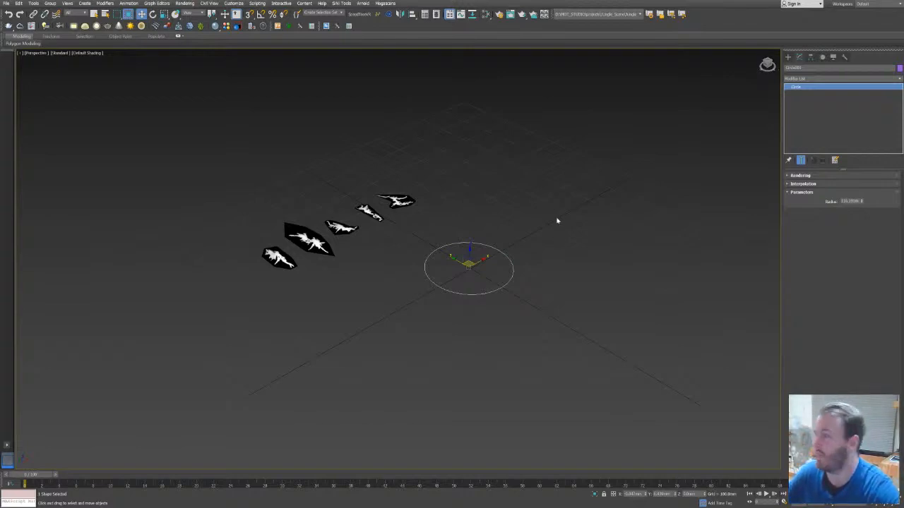
Create a Forest Pro object in Generate mode with the circle as its scattering area and show its parameters.
middle_click_drag(550, 222, 519, 241)
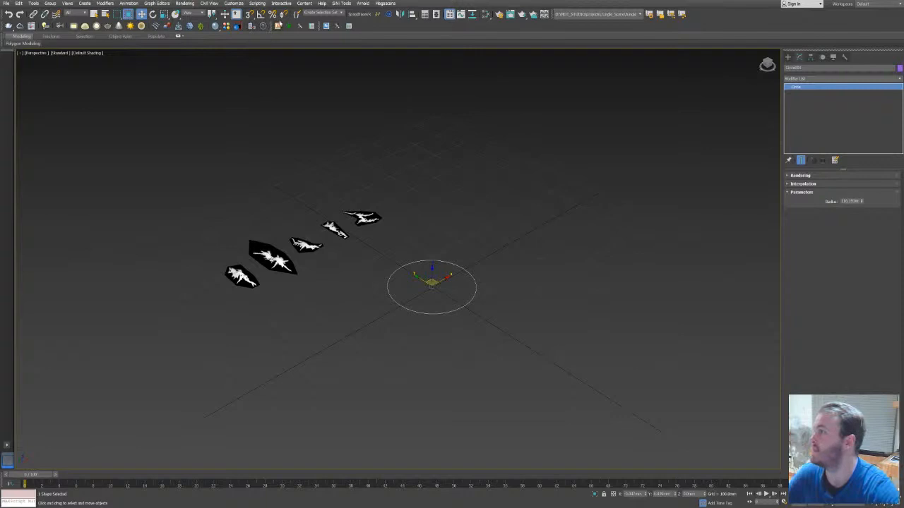
left_click(278, 27)
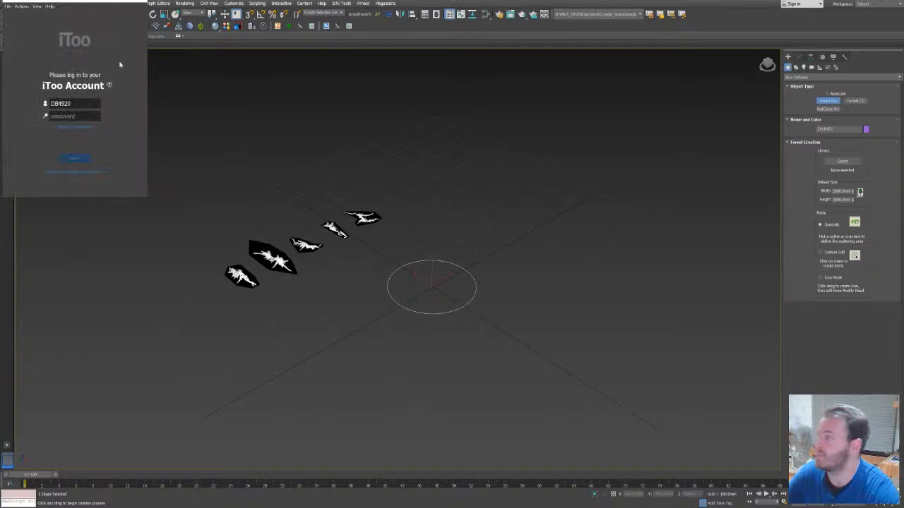
left_click(472, 278)
left_click(798, 58)
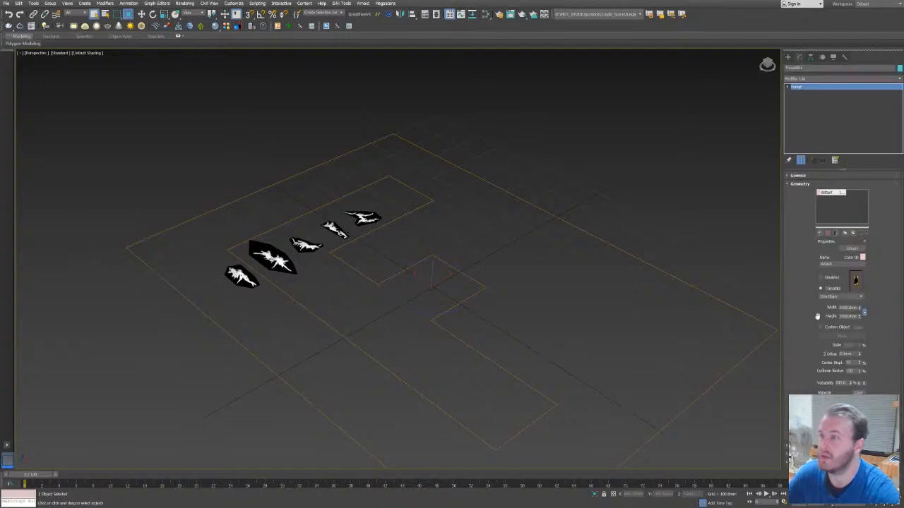
Select all five moss cards and center each card's pivot to its own object, affecting the pivots only.
scroll(230, 293, "up", 3)
mouse_move(483, 244)
middle_mouse_down()
mouse_move(476, 266)
mouse_move(497, 250)
middle_mouse_up()
left_click(788, 57)
left_click(323, 236)
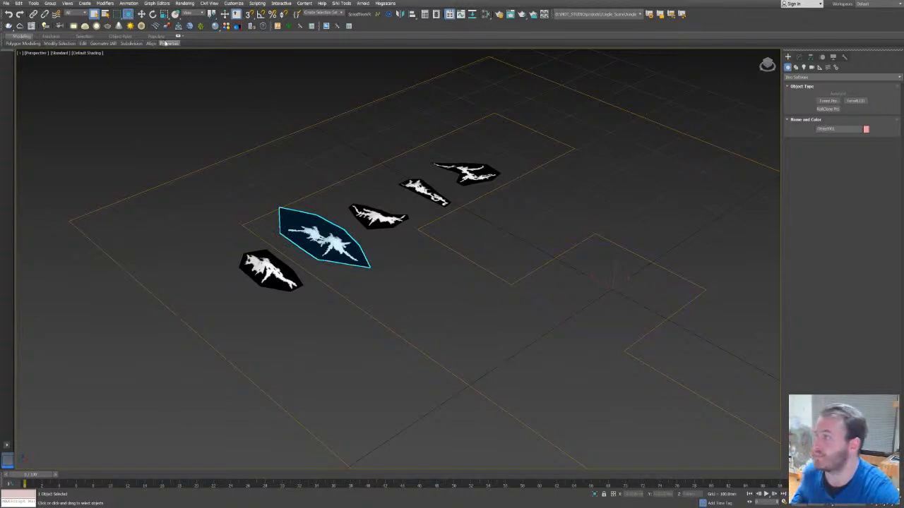
left_click(141, 13)
left_click(270, 269)
left_click(378, 217)
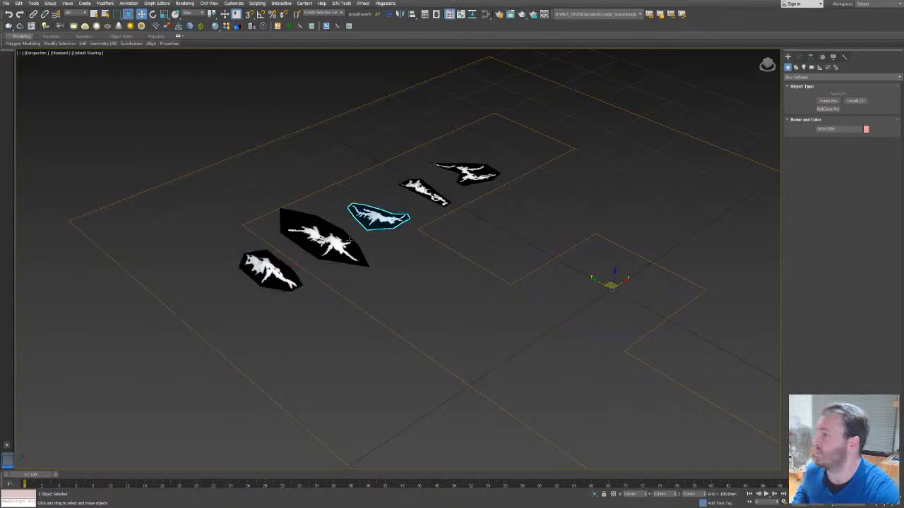
left_click(323, 238, "ctrl")
left_click(270, 271, "ctrl")
left_click(430, 182, "ctrl")
left_click(466, 171, "ctrl")
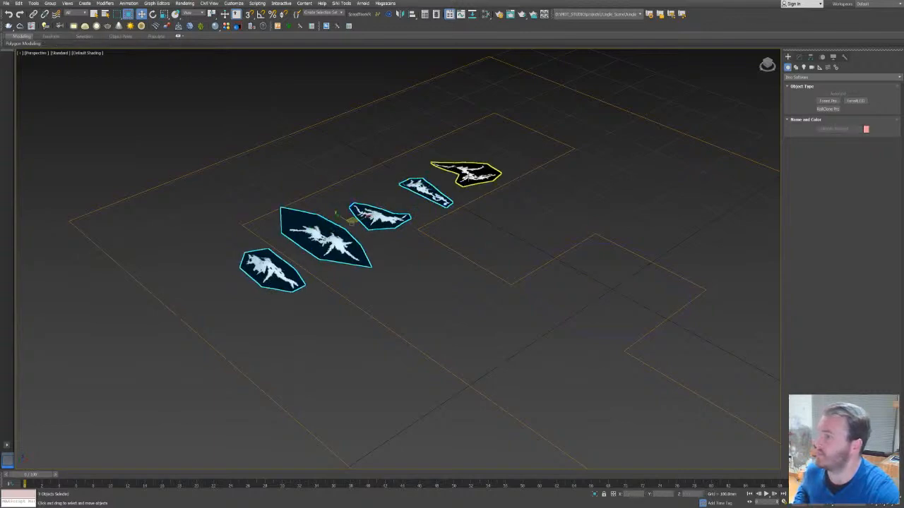
left_click(798, 56)
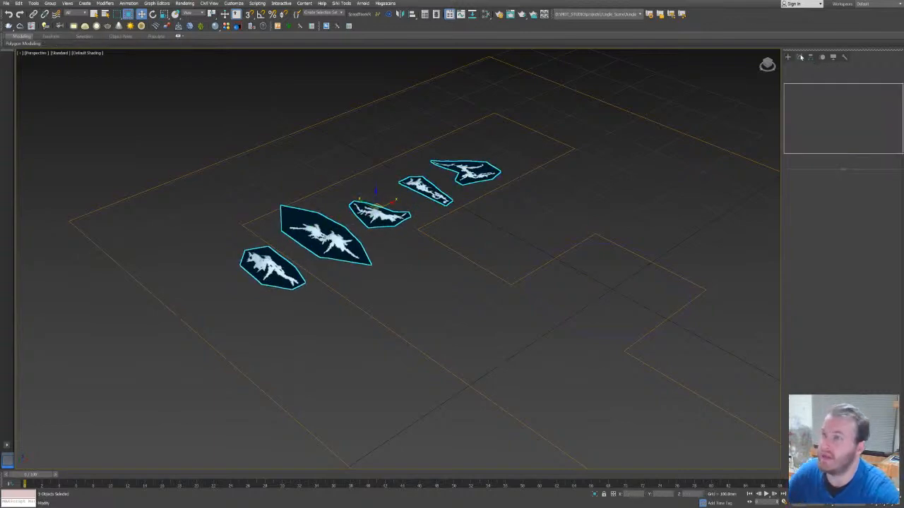
left_click(810, 57)
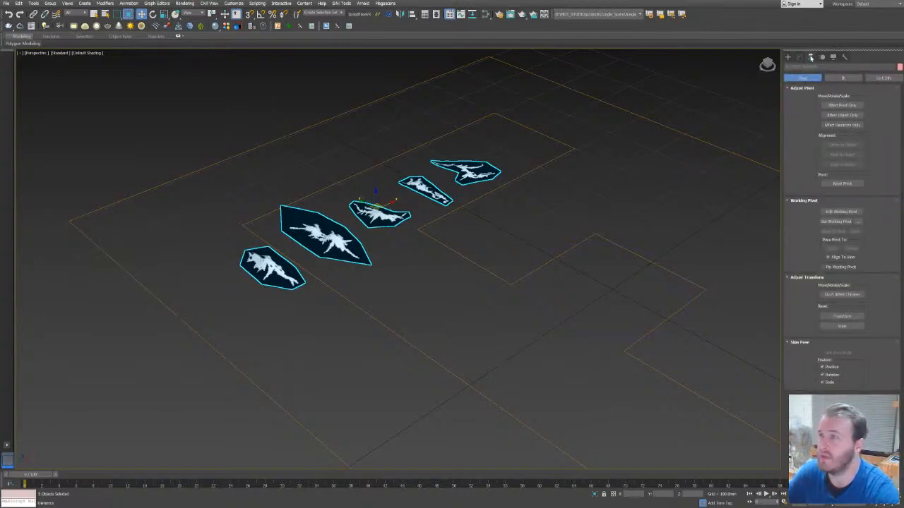
left_click(849, 106)
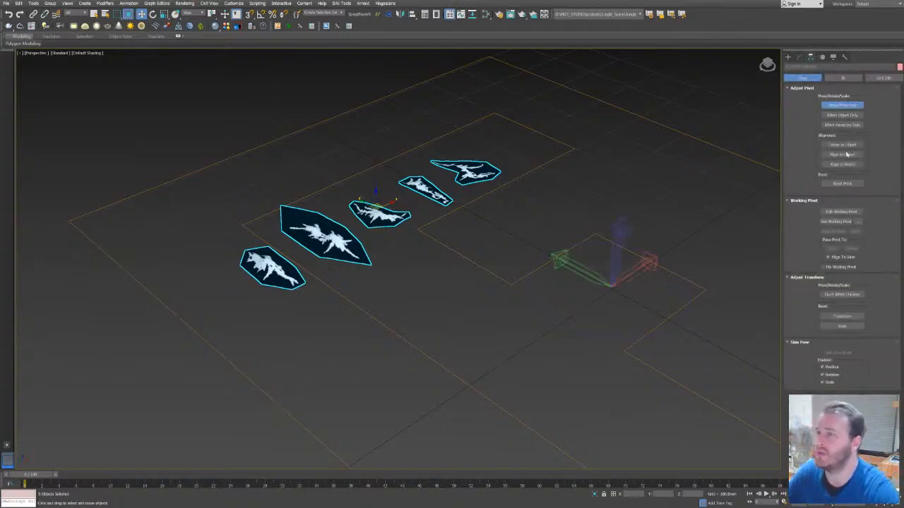
left_click(849, 144)
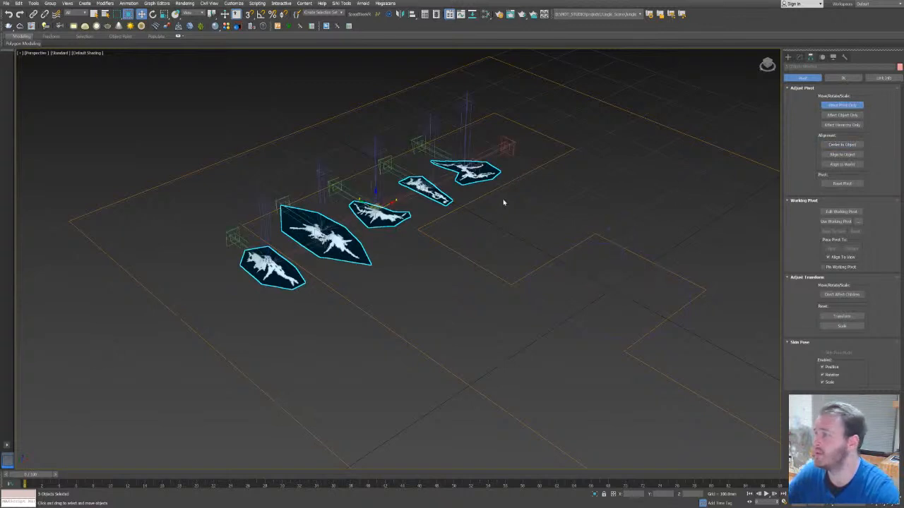
Move the pivots of all five moss cards together toward the stem ends of the sprigs.
middle_click_drag(353, 232, 429, 249)
scroll(430, 249, "up", 3)
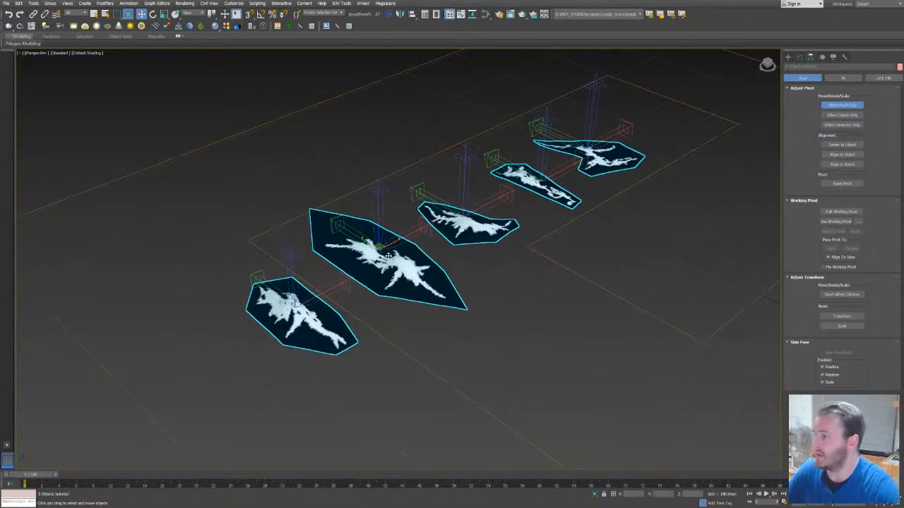
left_click_drag(366, 242, 414, 299)
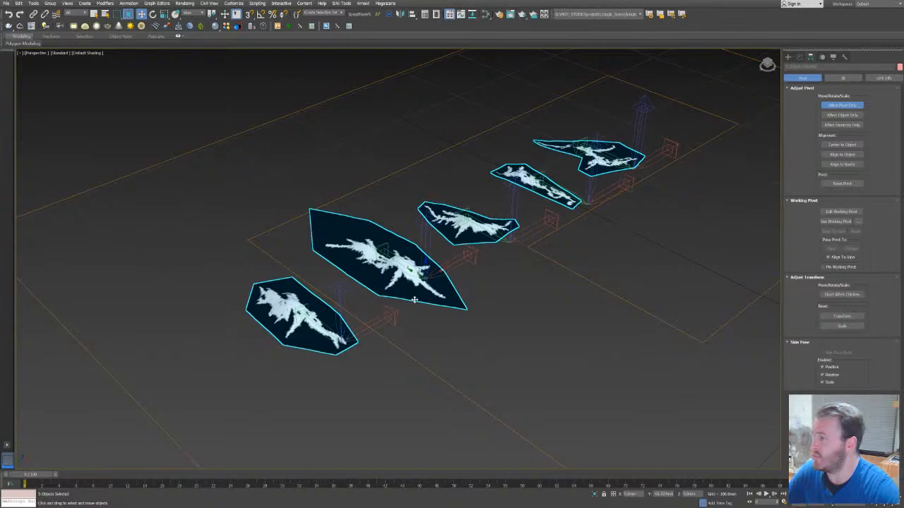
In the Top view, check the second moss card's pivot and move the third card's pivot to the base of its sprig.
key("alt+w")
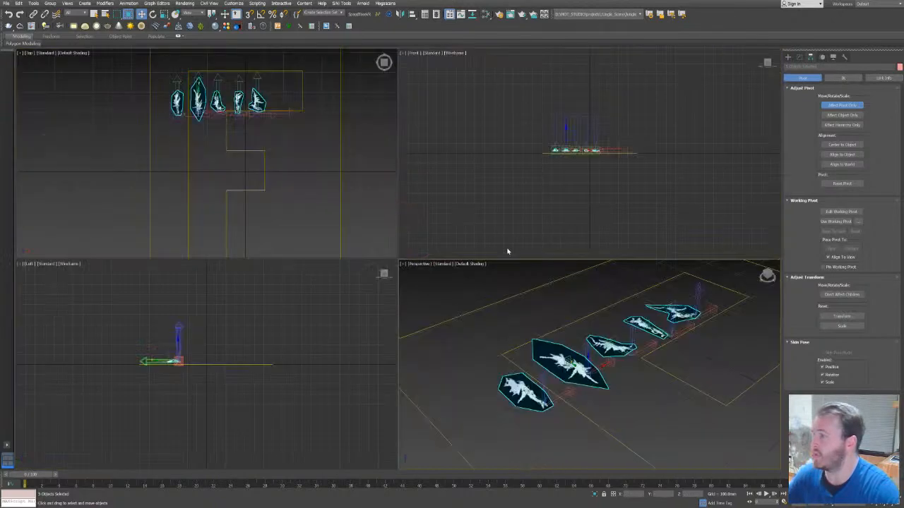
key("alt+w")
scroll(438, 247, "up", 4)
left_click(416, 299)
left_click(390, 190)
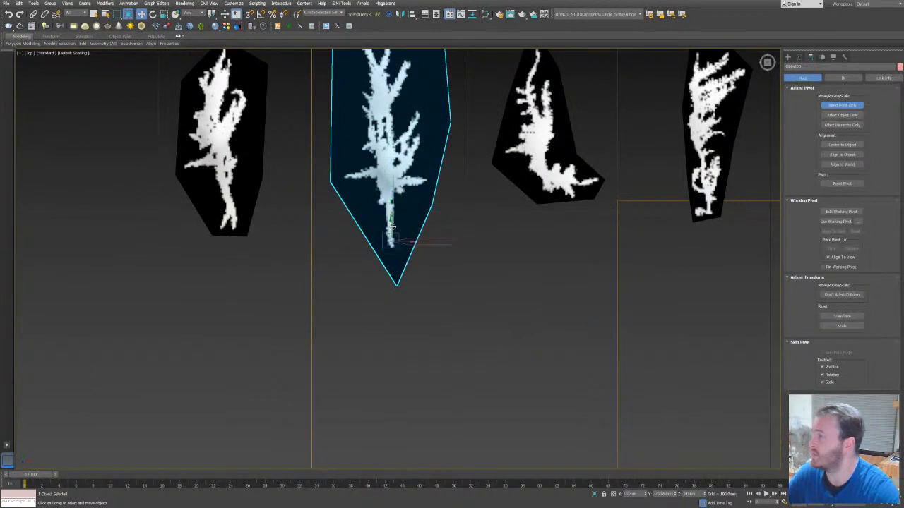
middle_click_drag(545, 153, 404, 240)
left_click(403, 240)
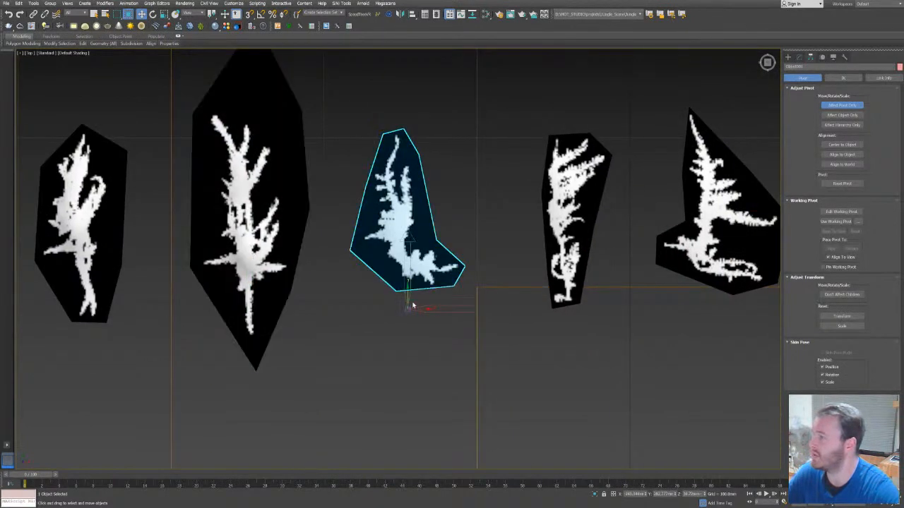
left_click_drag(413, 304, 418, 253)
Adjust the pivots of the fourth and fifth moss cards to the bases of their sprigs in the Top view.
middle_click_drag(508, 244, 331, 279)
left_click(412, 232)
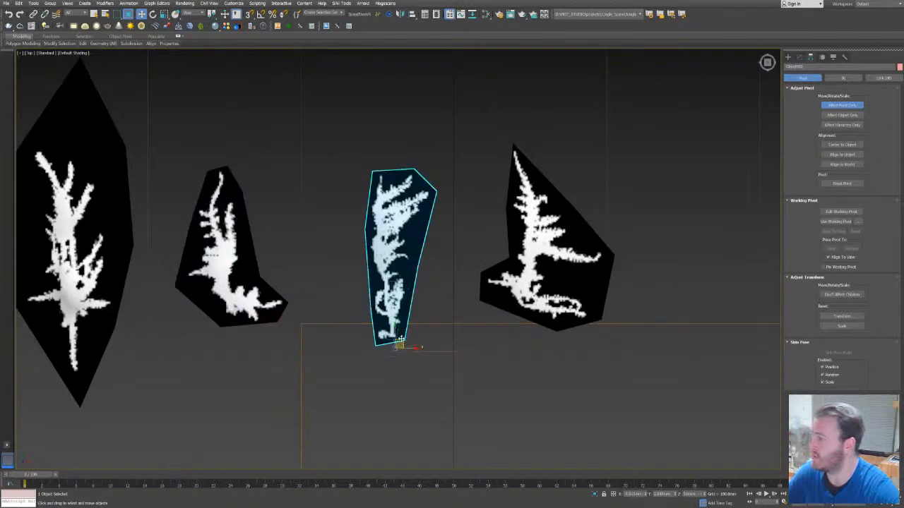
left_click(547, 300)
left_click_drag(553, 331, 532, 290)
Move the first moss card's pivot to the lower end of its stem in the Top view.
middle_click_drag(523, 274, 627, 238)
scroll(628, 237, "down", 5)
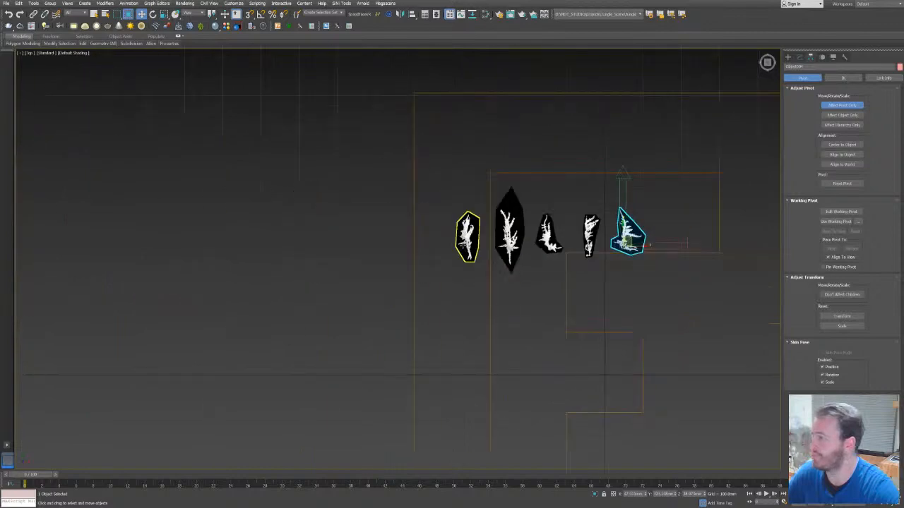
scroll(466, 247, "up", 5)
left_click(445, 290)
left_click_drag(440, 284, 451, 255)
Lower the first moss card's pivot toward its mesh in the Left view, then deselect the card.
key("alt+w")
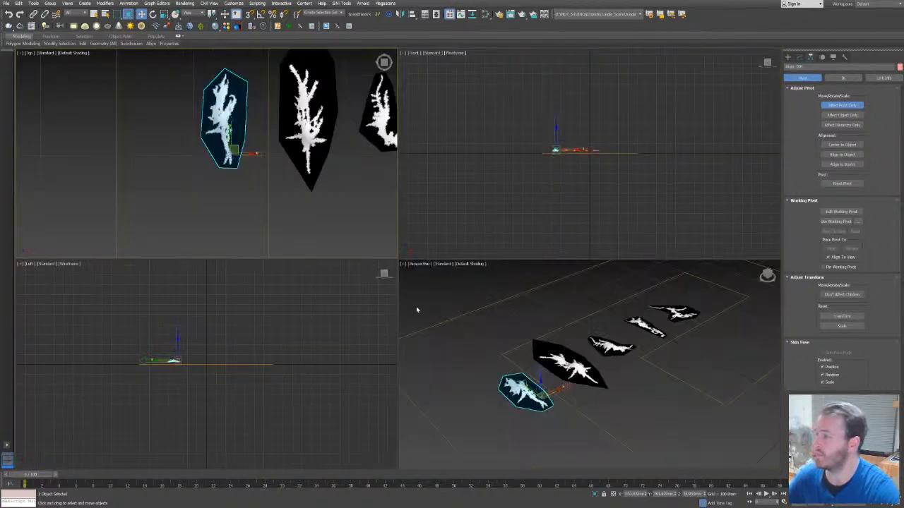
key("alt+w")
scroll(332, 259, "up", 10)
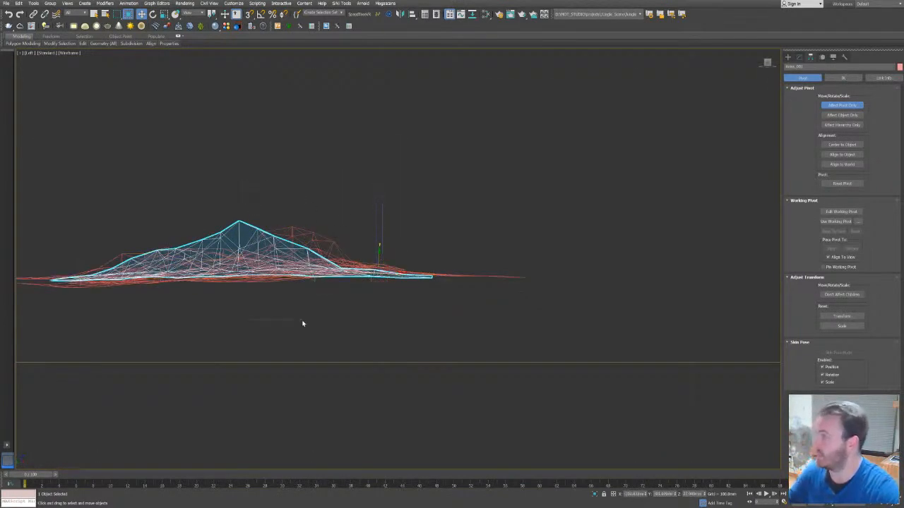
left_click(306, 222)
Select the other four moss cards in the Perspective view and lower their pivots toward the meshes in the Left view, then deselect them.
key("alt+w")
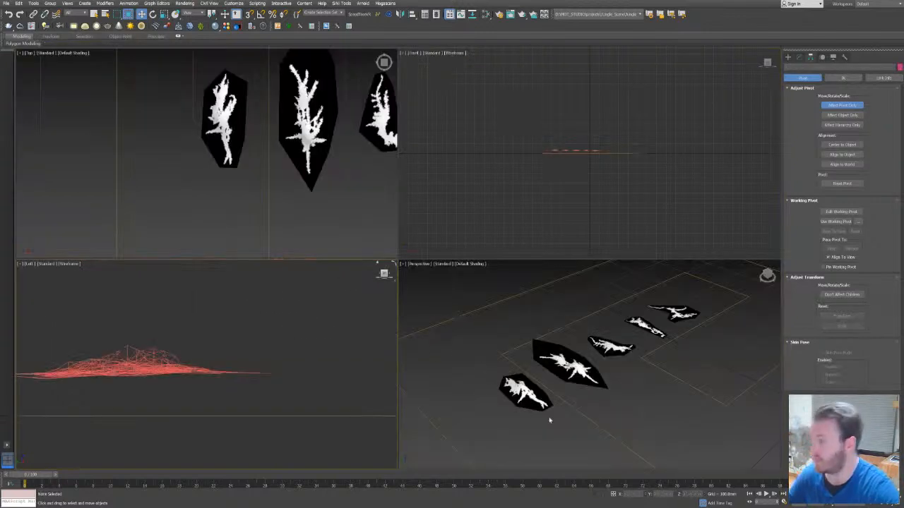
key("alt+w")
left_click(401, 274)
left_click(441, 223)
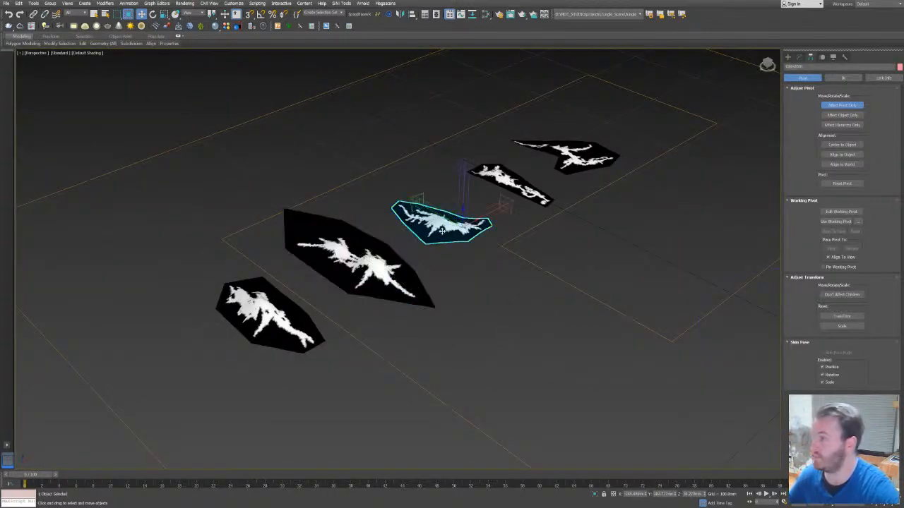
left_click(570, 154, "ctrl")
left_click(383, 262, "ctrl")
key("alt+w")
key("alt+w")
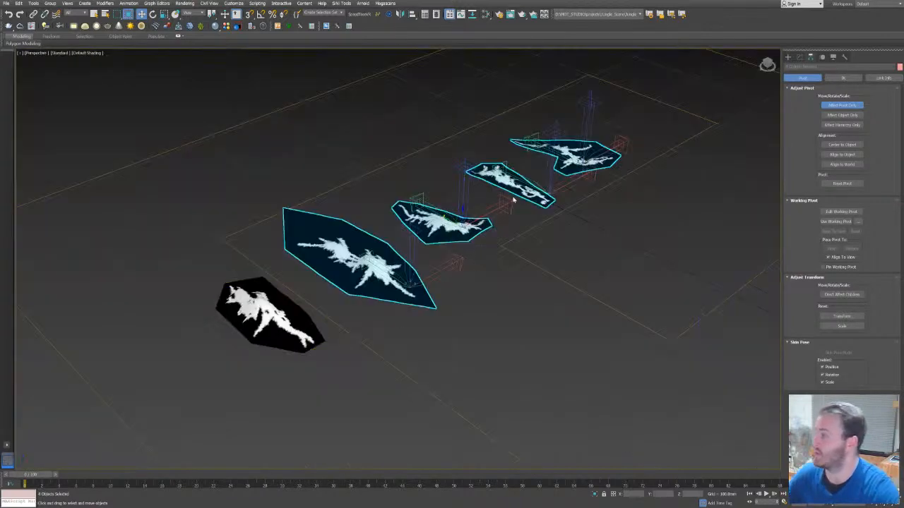
key("alt+w")
key("alt+w")
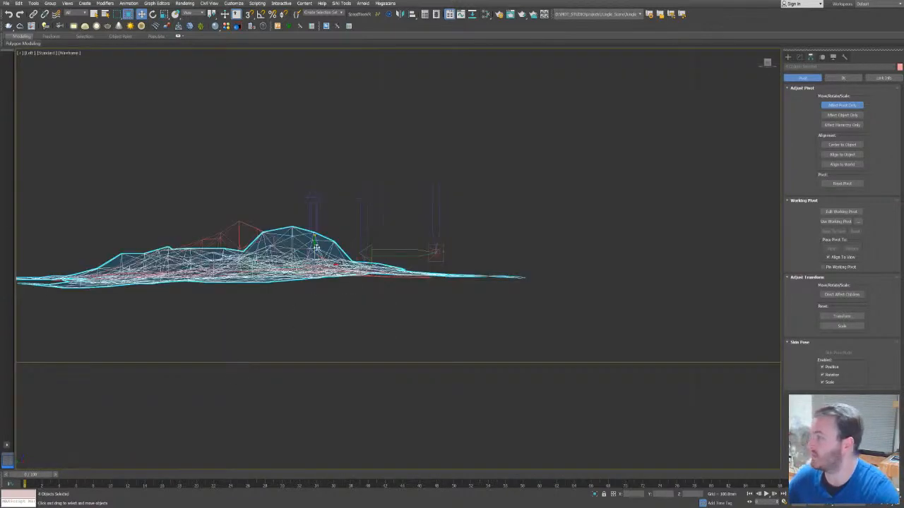
left_click(442, 261)
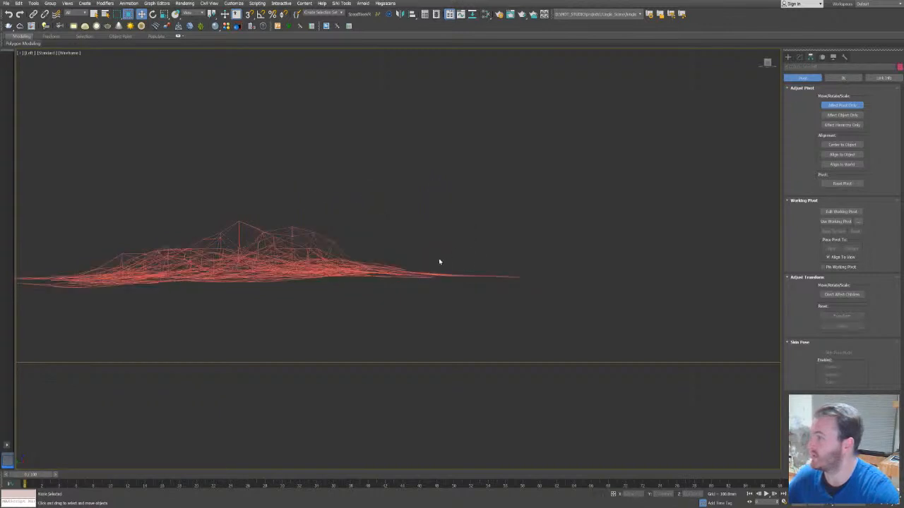
Return to the Perspective view, leave pivot editing, and select the Forest Pack object to show its parameters.
key("alt+w")
middle_click(557, 361)
key("alt+w")
middle_click_drag(670, 261, 468, 299)
scroll(368, 265, "down", 5)
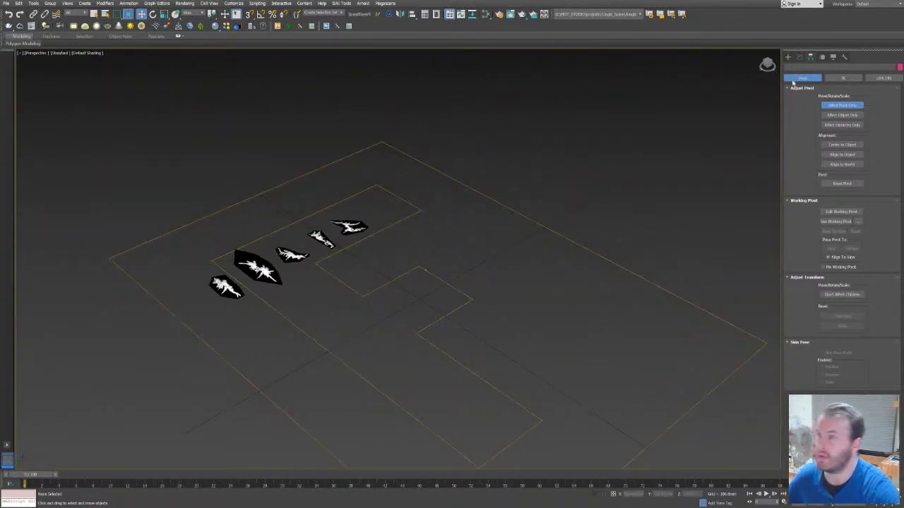
left_click(787, 56)
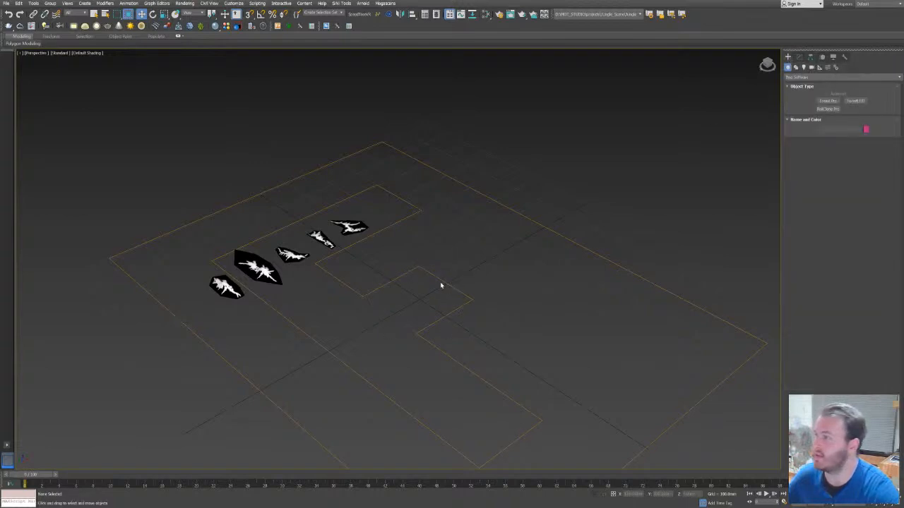
left_click(443, 281)
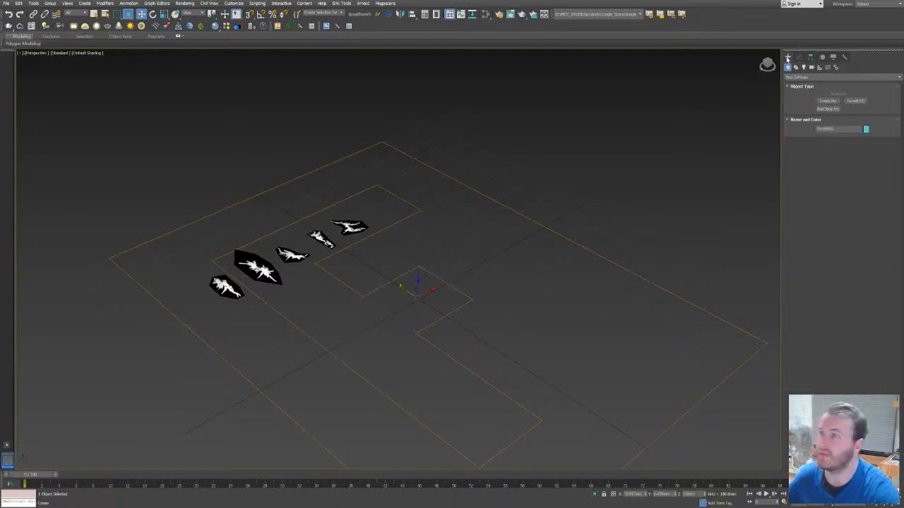
left_click(799, 56)
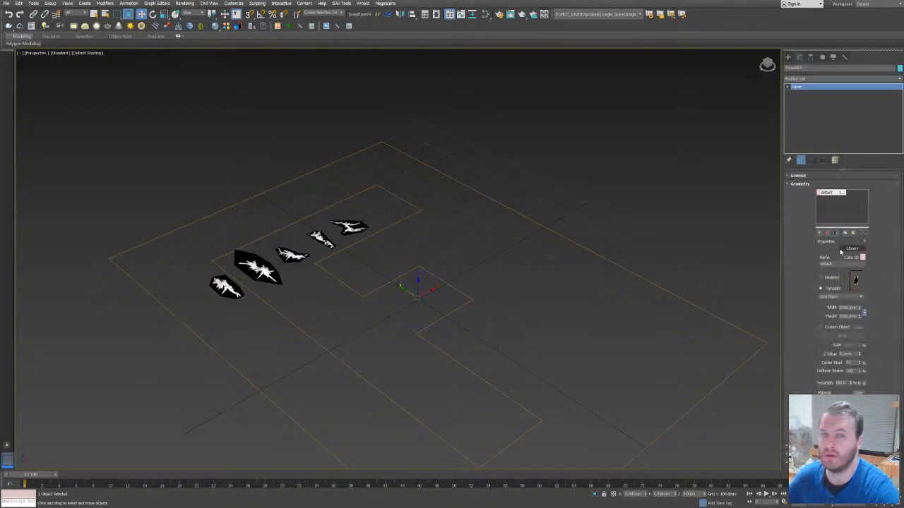
Set the Forest object's default geometry item to Custom Object and add Object001 through Object004 to its geometry list.
left_click(821, 327)
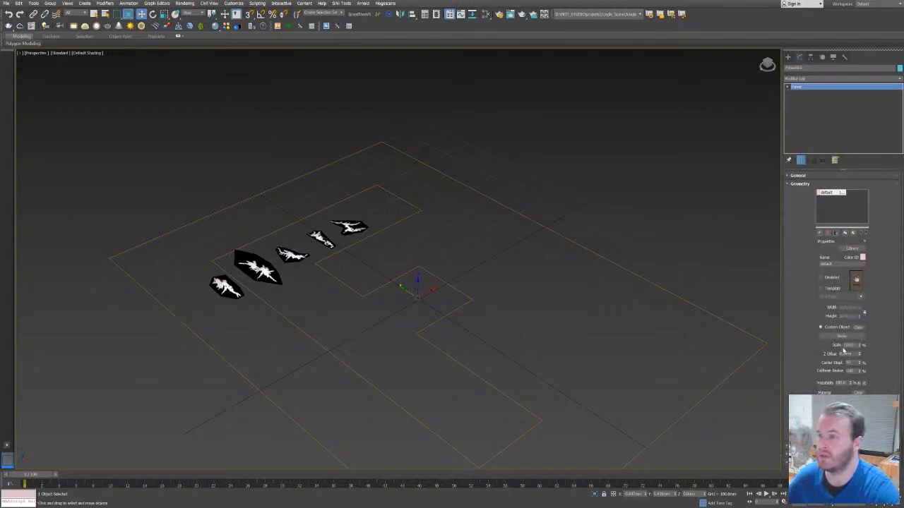
left_click(842, 336)
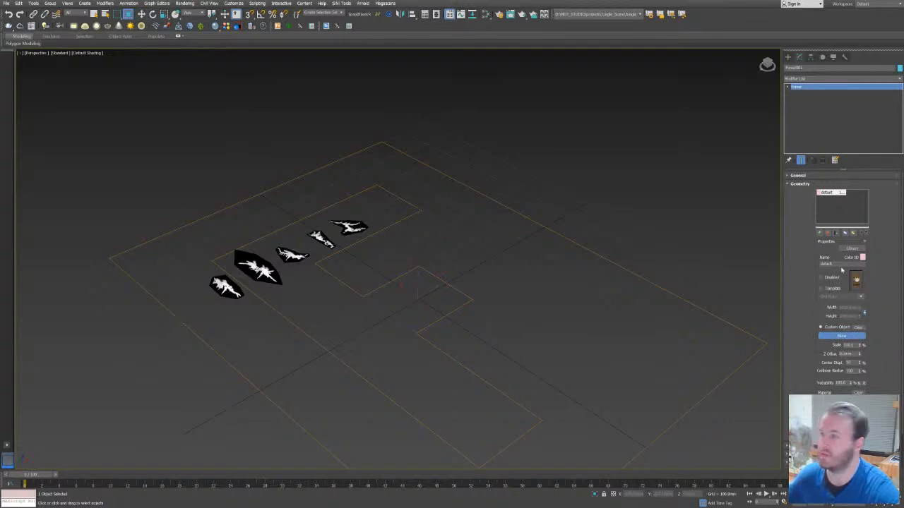
left_click(838, 234)
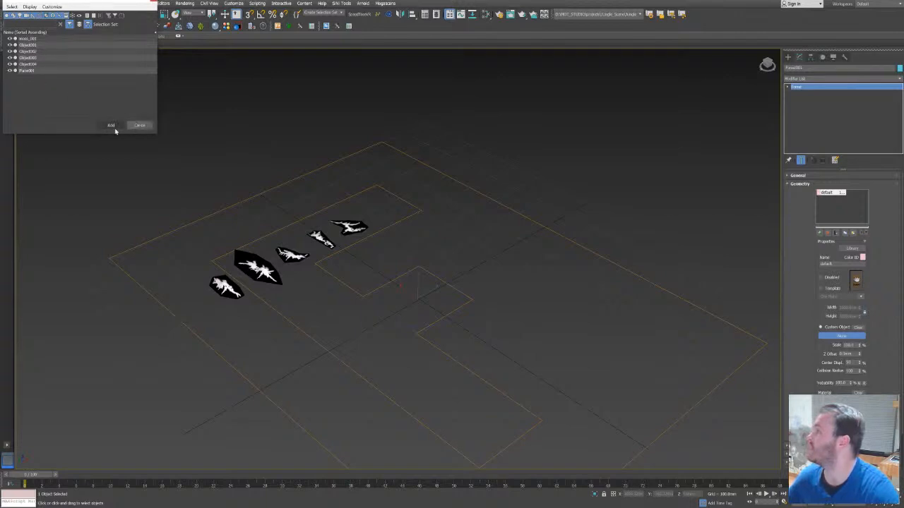
left_click(35, 45)
left_click(29, 63, "shift")
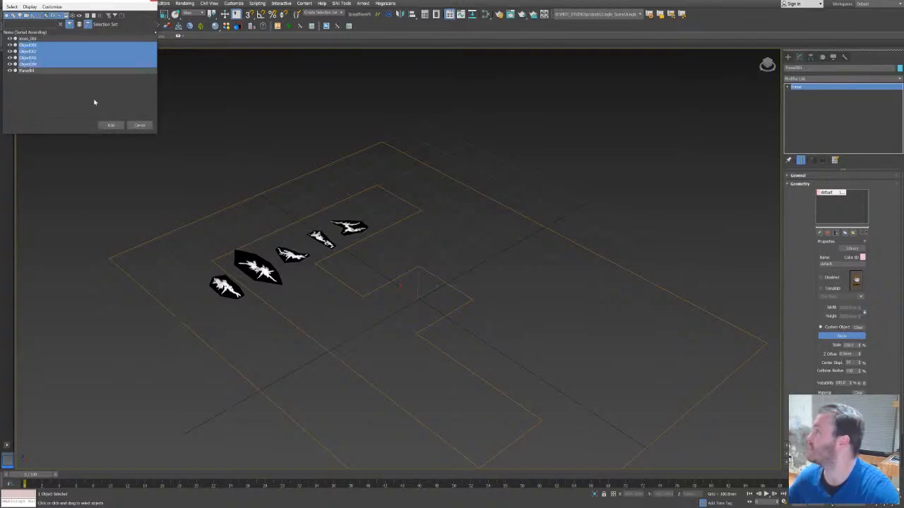
left_click(111, 125)
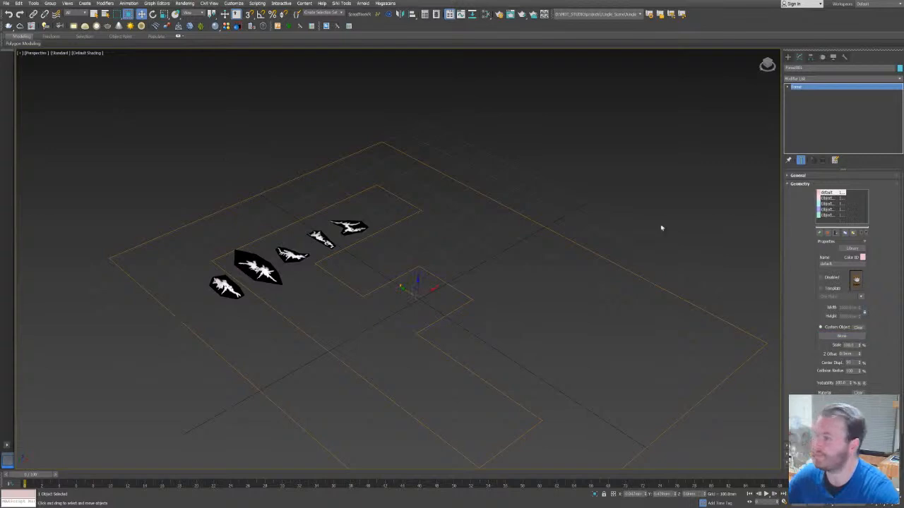
Set the Forest object's distribution map to Full and reduce the density units so the moss cards scatter closer together.
left_click(789, 185)
left_click(800, 201)
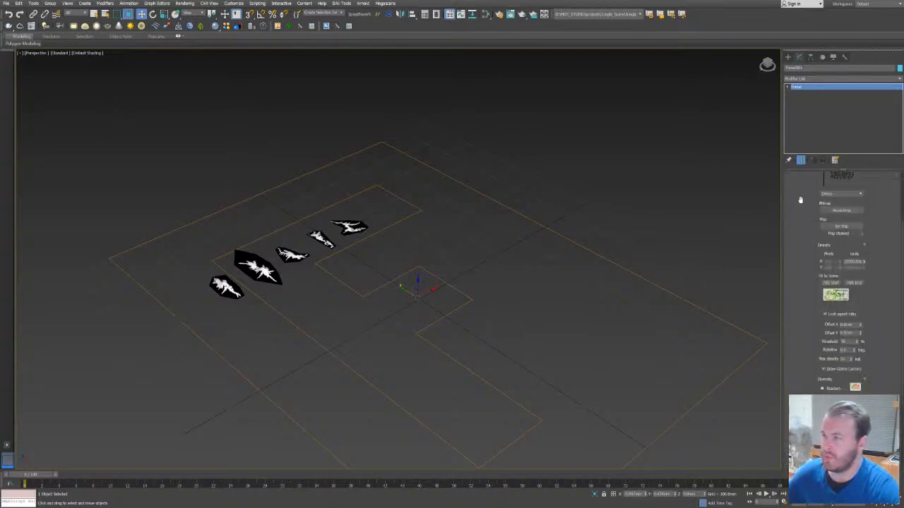
left_click(855, 194)
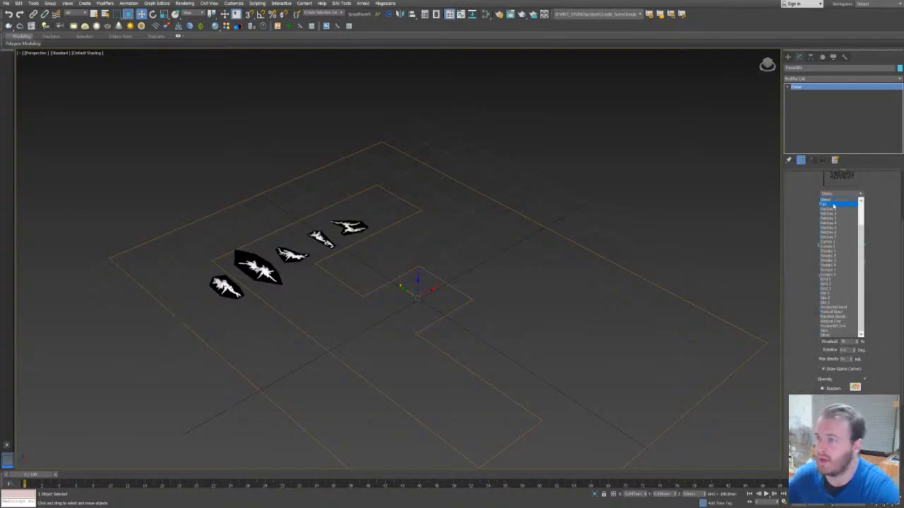
left_click(833, 205)
left_click_drag(865, 277, 867, 284)
middle_click_drag(606, 260, 644, 253)
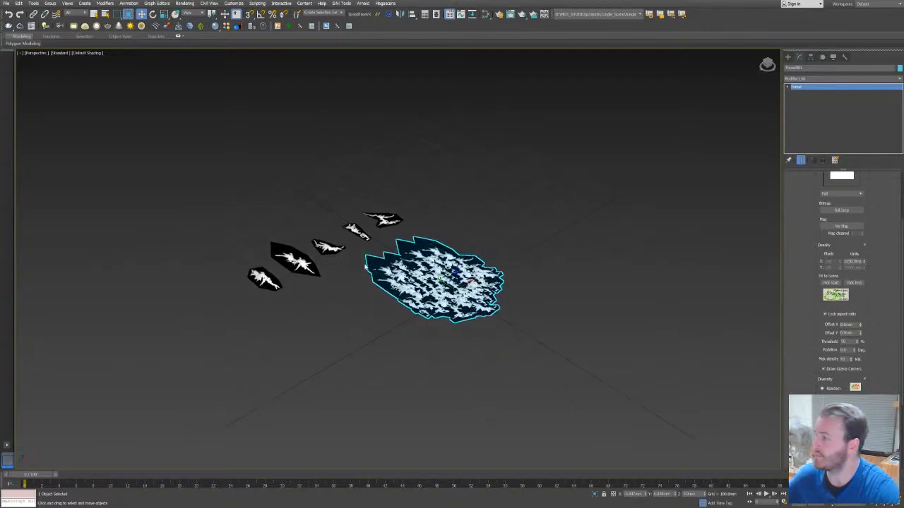
Select all five source moss cards and rotate them together until they stand upright.
left_click(264, 291)
left_click(267, 274)
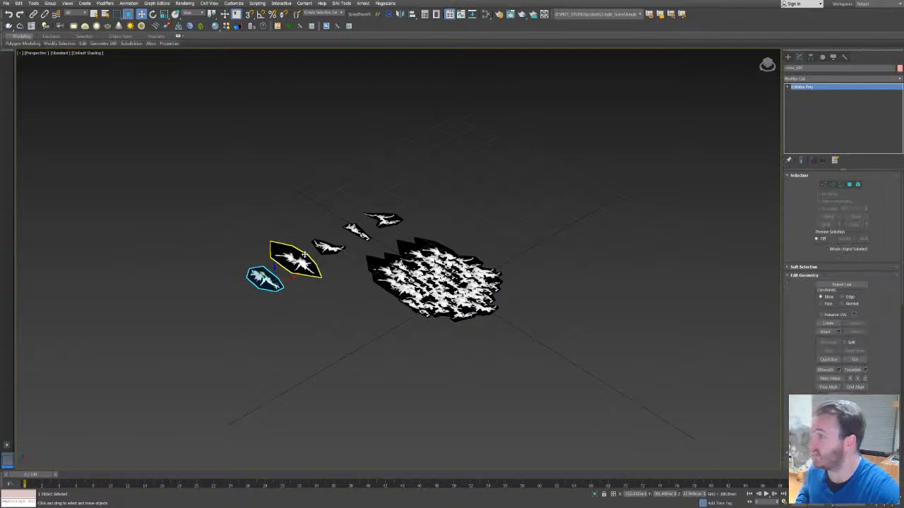
left_click(295, 261)
left_click(329, 249, "ctrl")
left_click(355, 233, "ctrl")
left_click(382, 218, "ctrl")
left_click(268, 279, "ctrl")
key("e")
left_click_drag(330, 234, 341, 278)
scroll(524, 319, "up", 5)
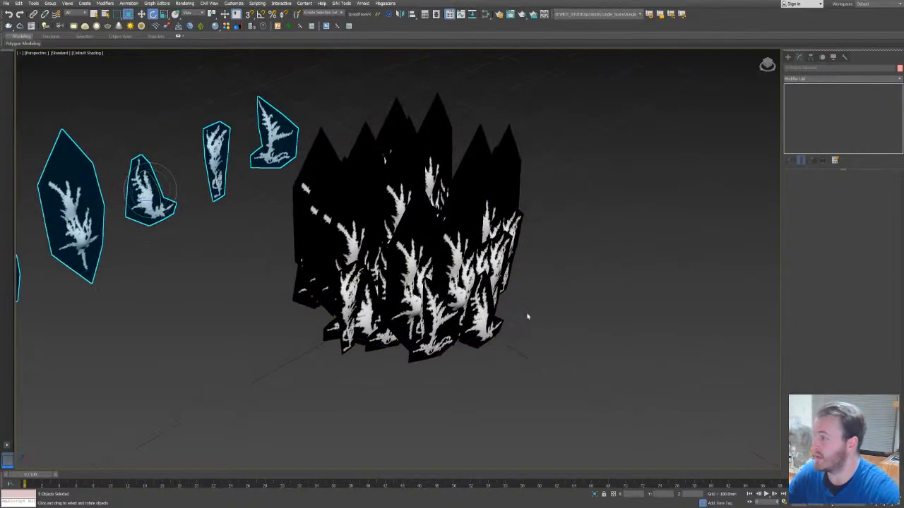
Enable random rotation, scale and translation in the Forest object's transform settings.
left_click(471, 301)
left_click(415, 285)
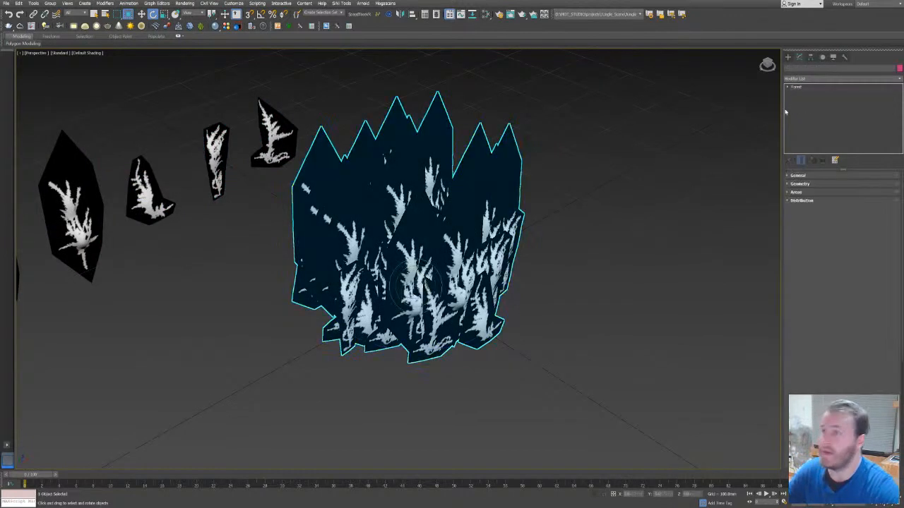
left_click(809, 201)
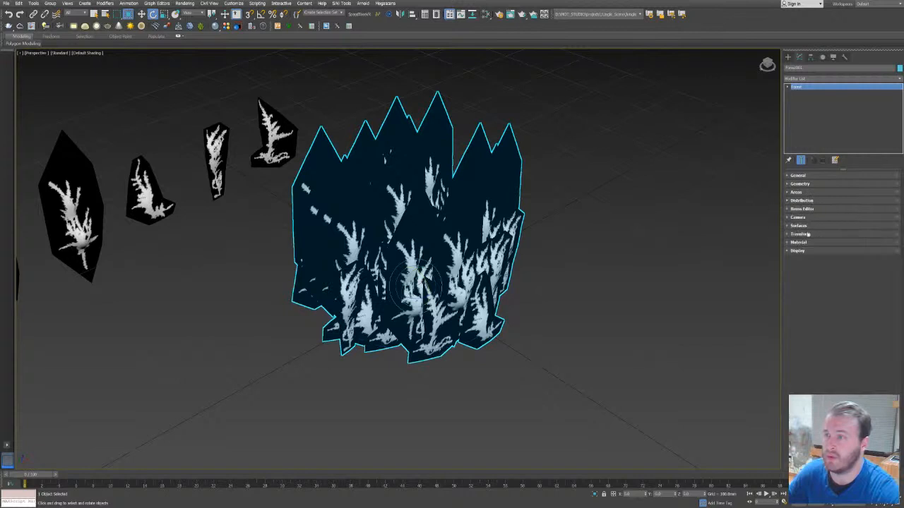
left_click(800, 234)
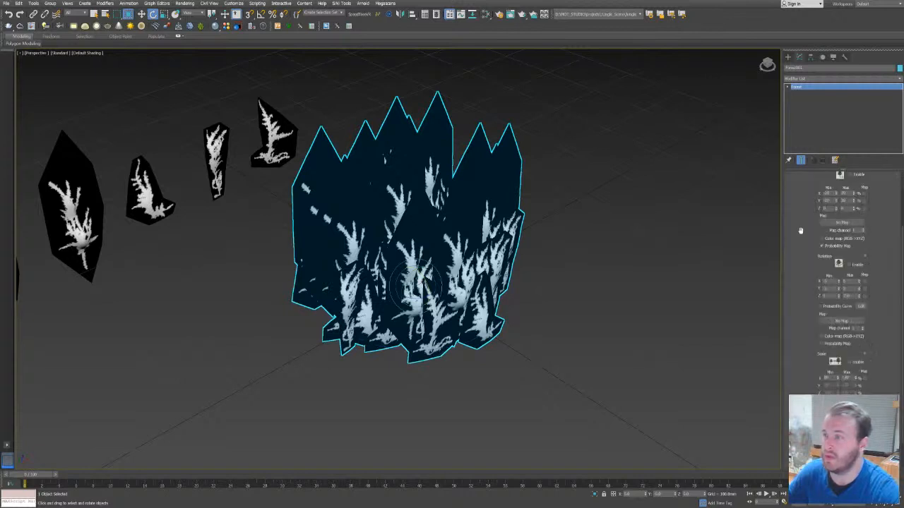
left_click(849, 264)
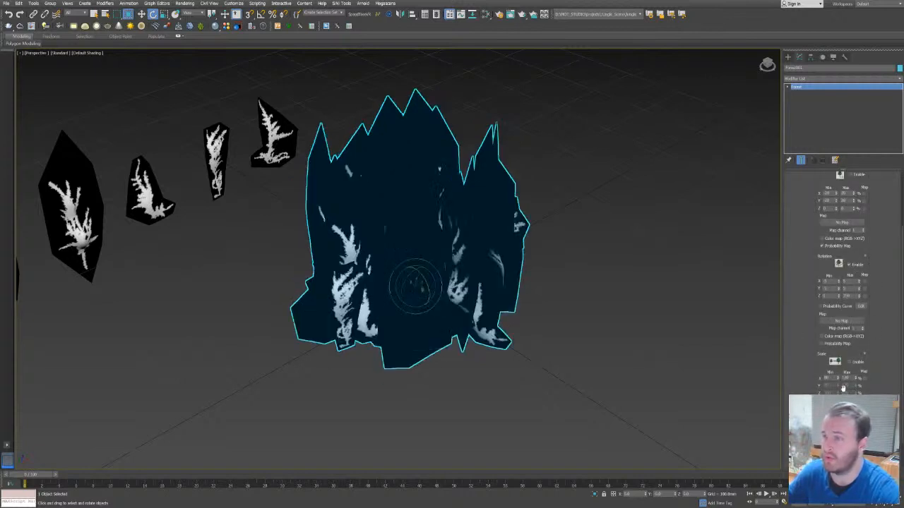
left_click(850, 362)
left_click(849, 174)
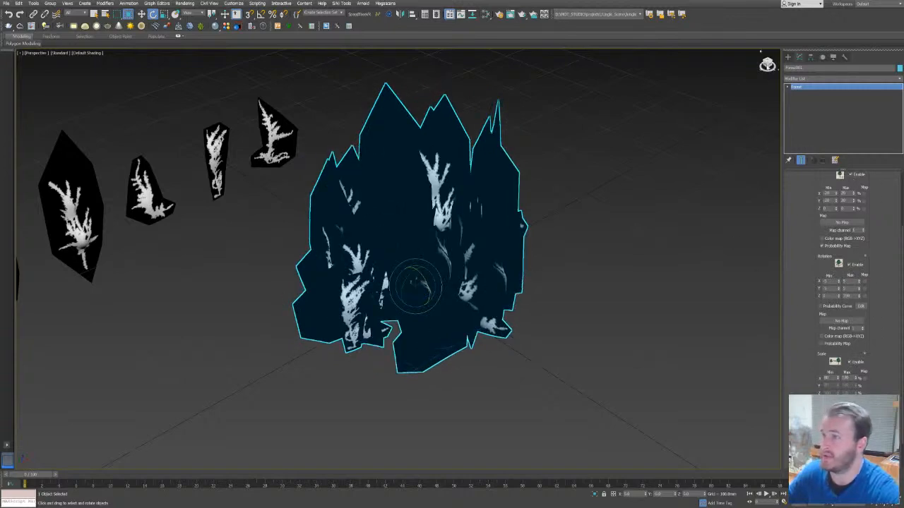
left_click(767, 64)
mouse_move(766, 64)
left_mouse_down()
mouse_move(756, 48)
mouse_move(768, 63)
left_mouse_up()
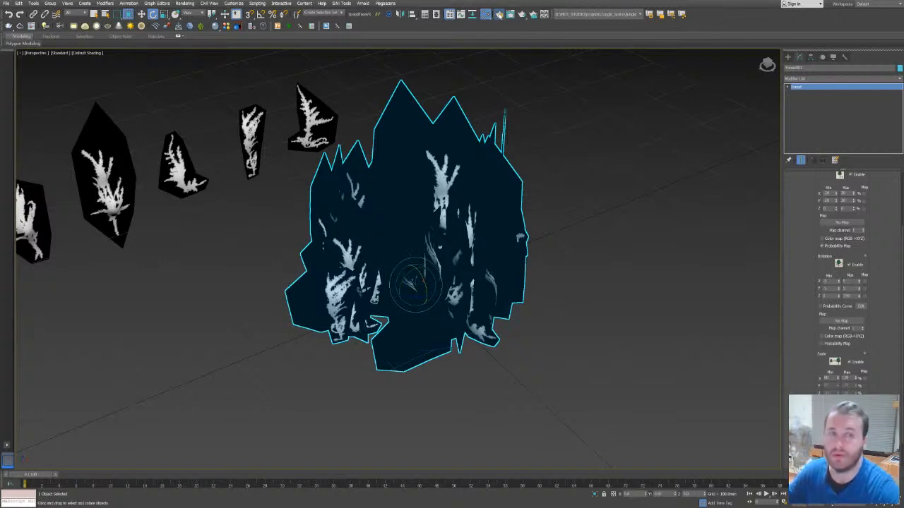
Check the V-Ray renderer in Render Setup, close it, and select the fourth moss card.
left_click(499, 14)
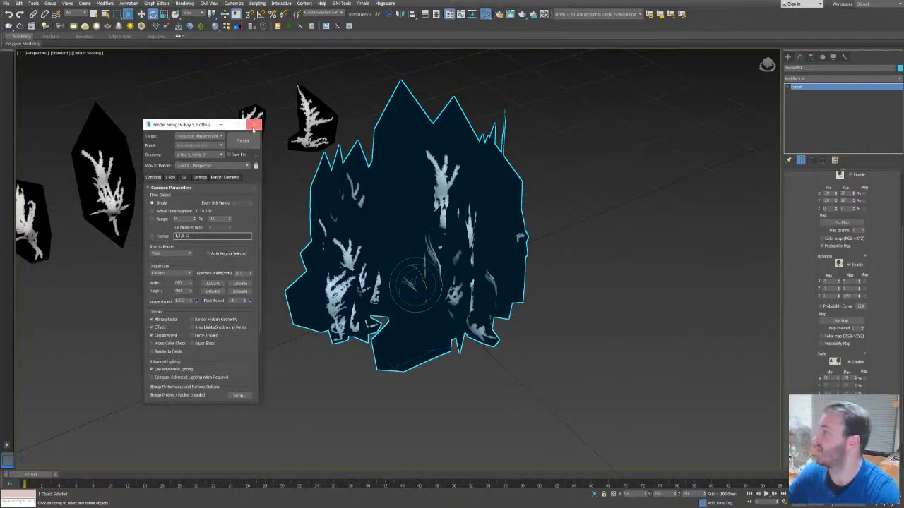
left_click(254, 124)
left_click(252, 141)
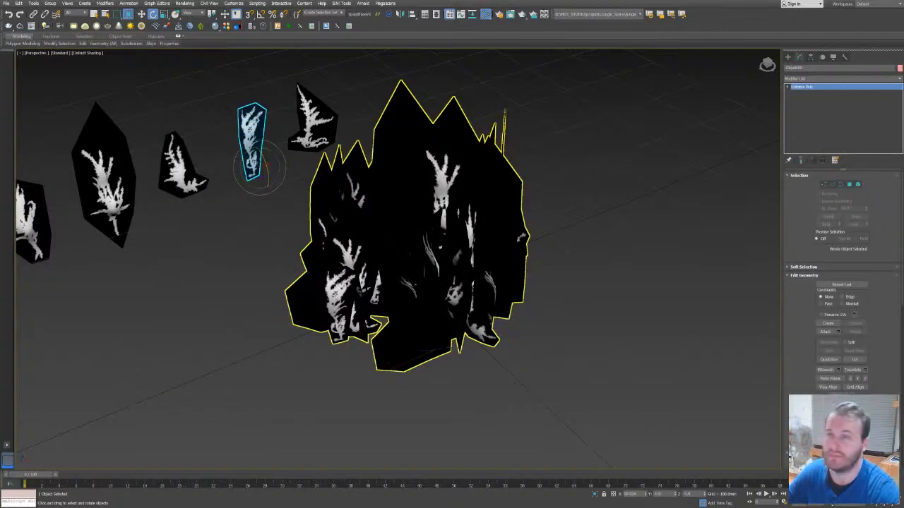
Look up the Plant Moss atlas in Quixel Bridge and bring three of its texture maps, including color and normal, into the Slate Material Editor.
left_click_drag(903, 147, 524, 89)
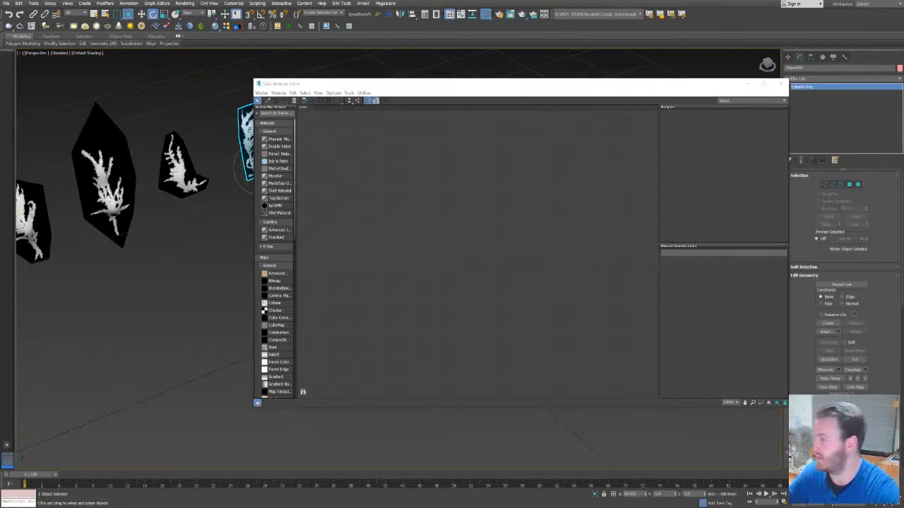
key("alt+Tab")
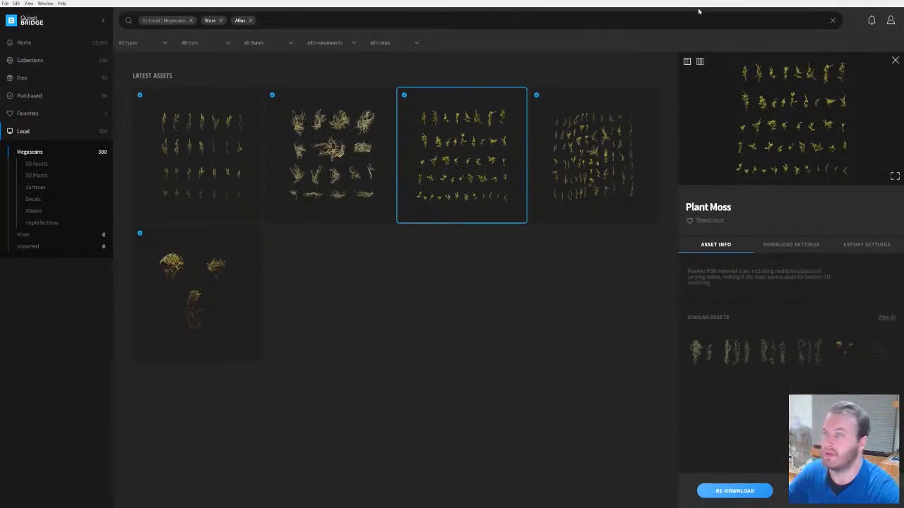
key("alt+Tab")
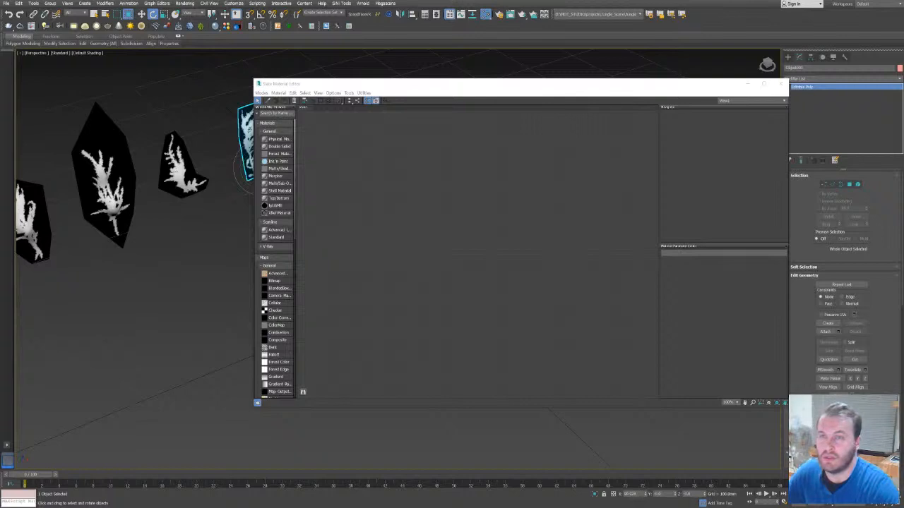
left_click_drag(389, 227, 431, 205)
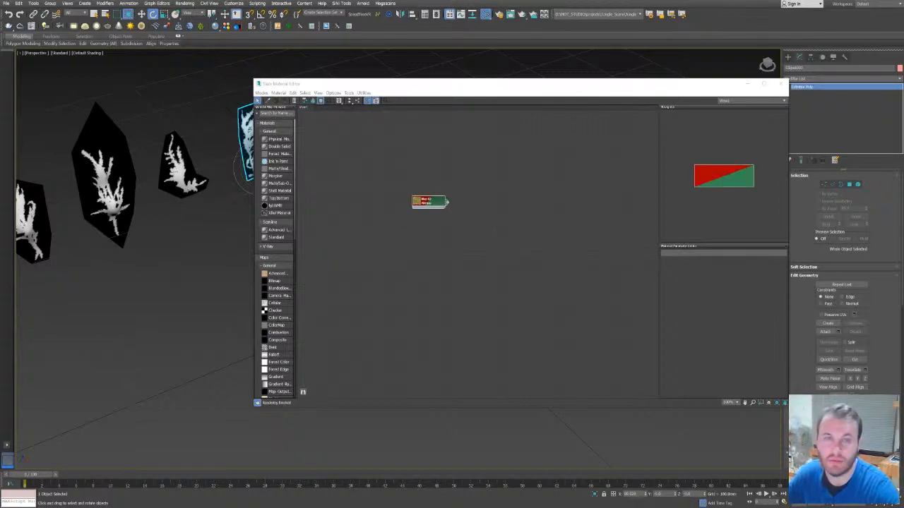
left_click_drag(573, 219, 440, 229)
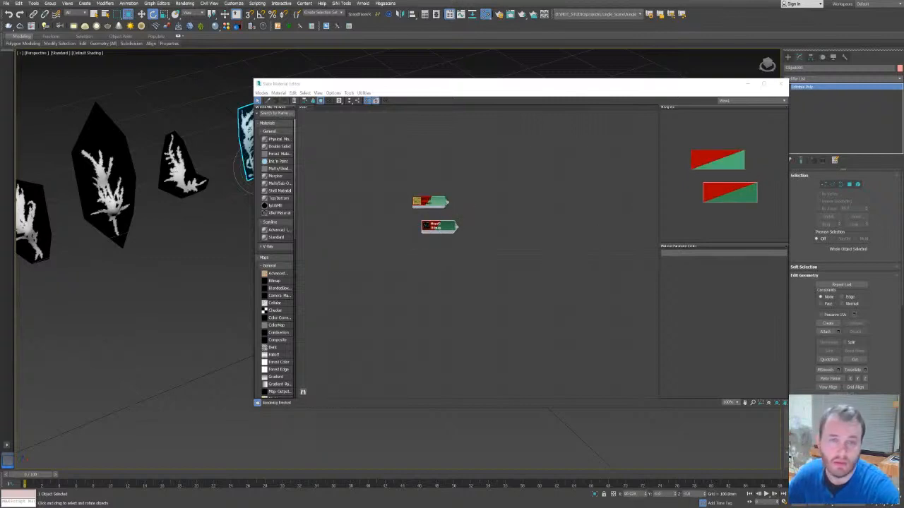
left_click_drag(400, 200, 434, 242)
right_click(469, 175)
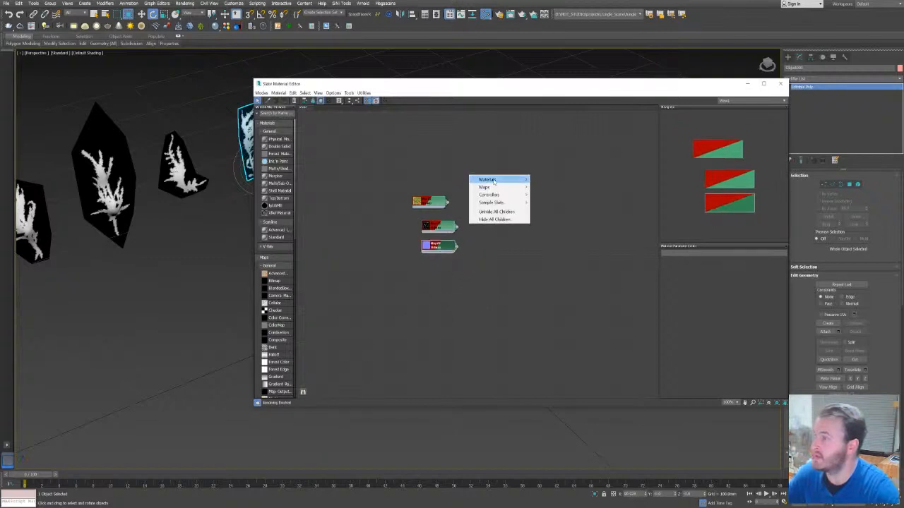
mouse_move(494, 179)
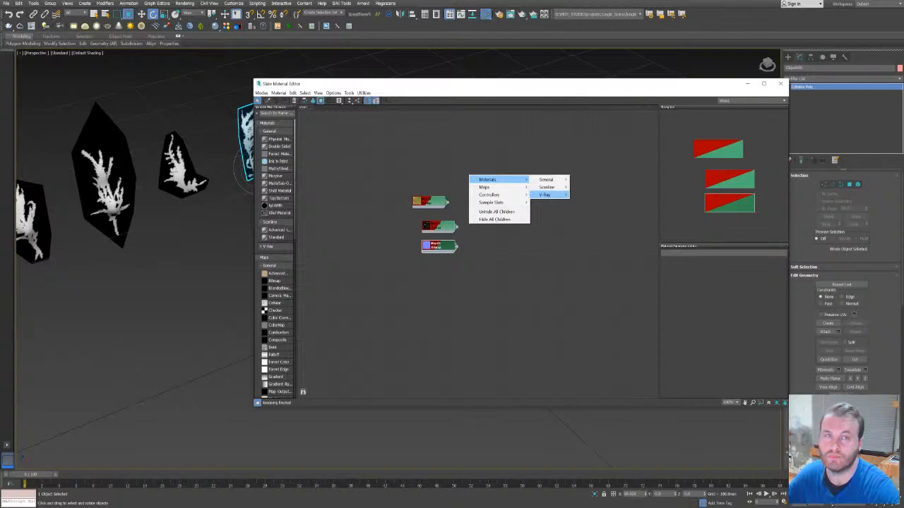
left_click_drag(902, 127, 903, 73)
left_click(487, 275)
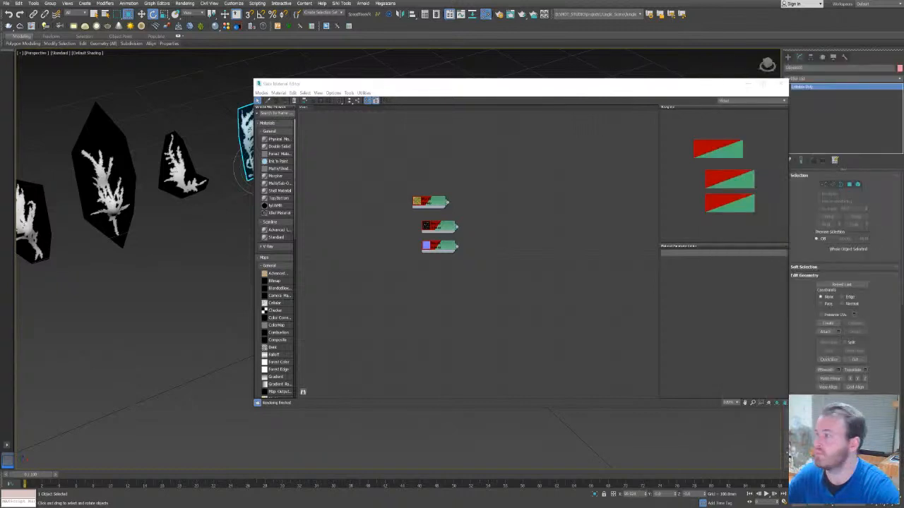
Add a VRayMtl and connect the color bitmap to its diffuse map and the opacity bitmap to its opacity.
right_click(487, 206)
mouse_move(505, 208)
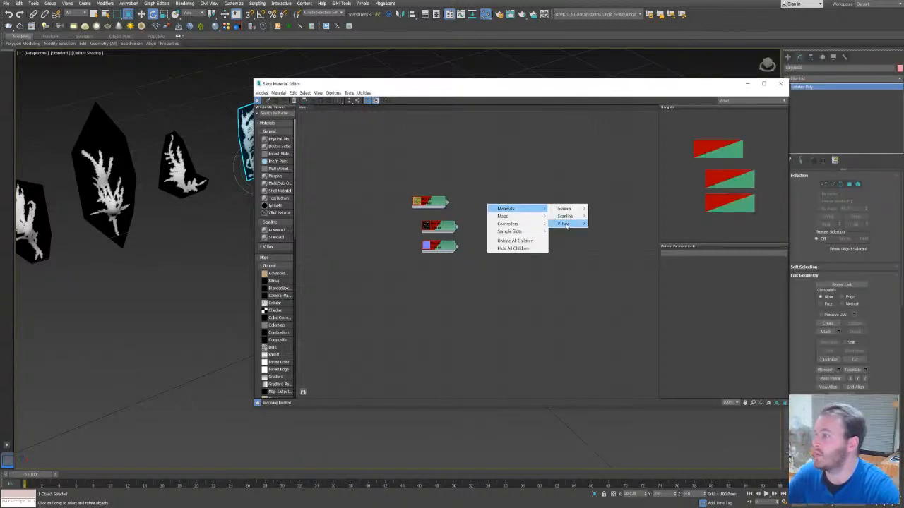
mouse_move(565, 223)
left_click(607, 319)
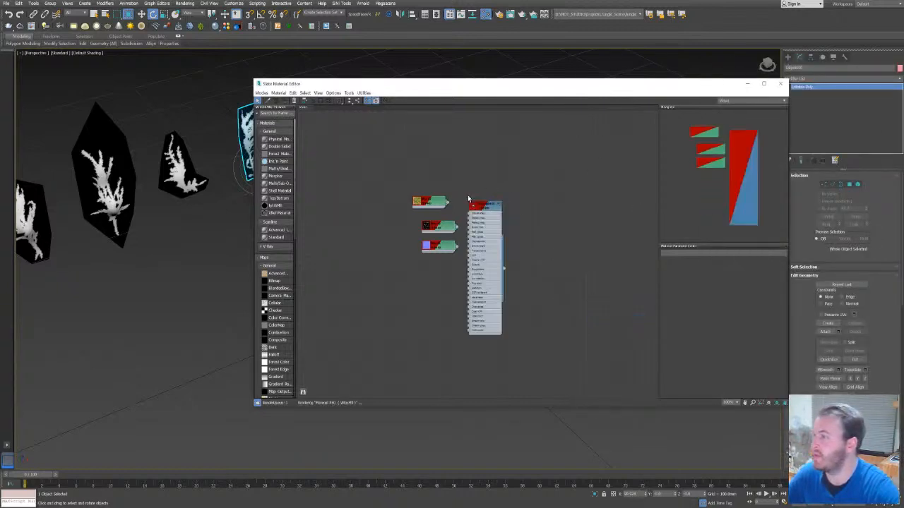
scroll(485, 192, "up", 4)
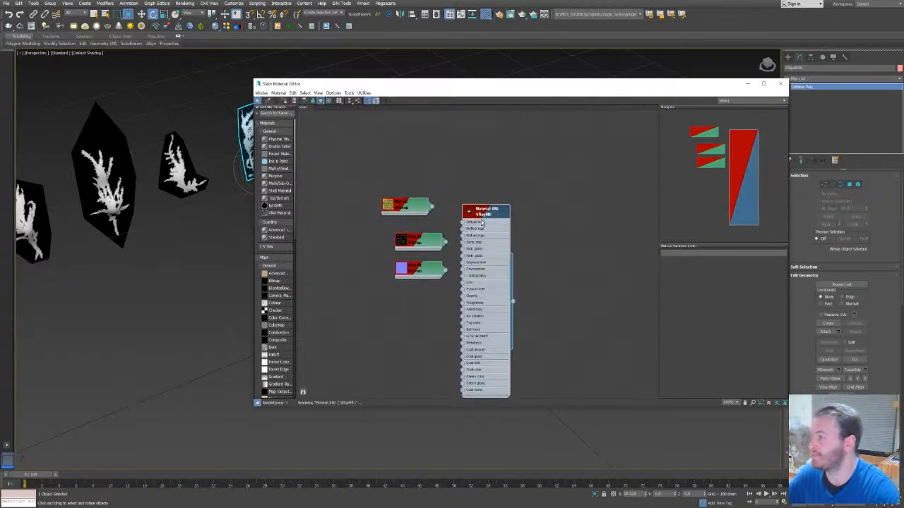
left_click_drag(430, 207, 486, 205)
left_click(441, 219)
left_click_drag(432, 207, 483, 201)
left_click_drag(444, 242, 483, 274)
Rearrange the bitmap nodes and feed the normal bitmap through a new VRayNormalMap into the material's bump map.
left_click_drag(422, 276, 355, 227)
left_click_drag(422, 247, 415, 282)
left_click_drag(363, 225, 342, 239)
right_click(387, 237)
mouse_move(404, 250)
mouse_move(480, 280)
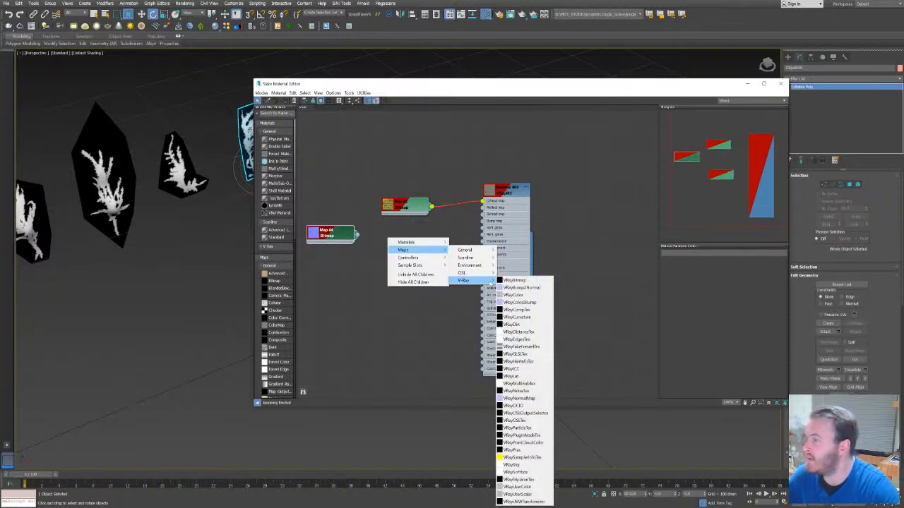
left_click(523, 398)
left_click_drag(389, 243, 483, 221)
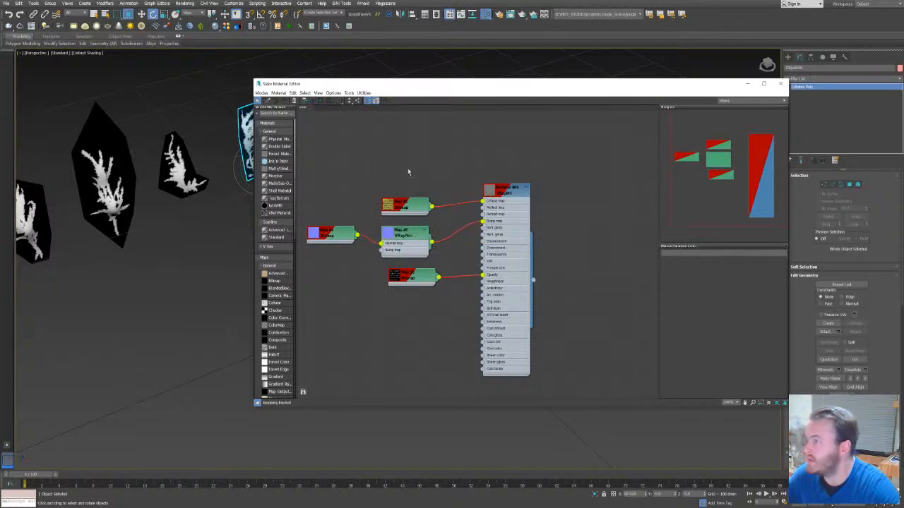
Set the blur to 0.01 on the color, normal and opacity bitmaps.
middle_click_drag(408, 159, 484, 166)
double_click(483, 210)
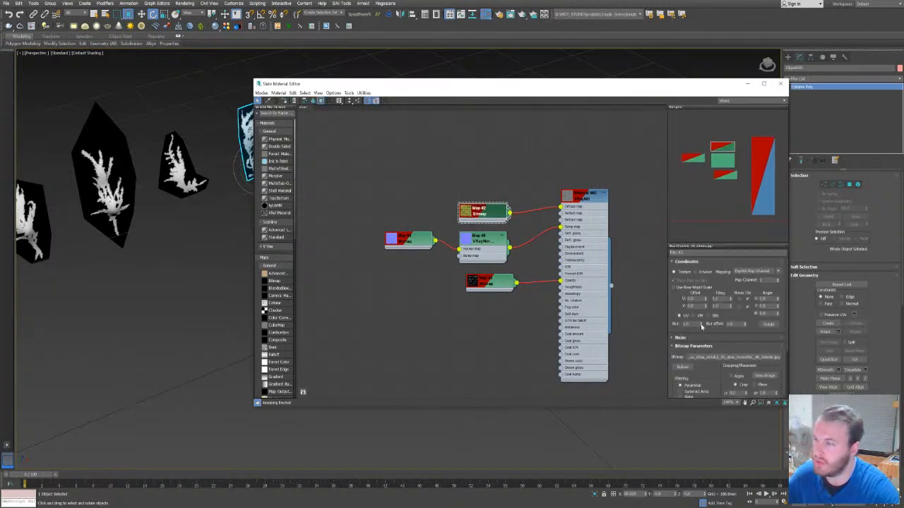
double_click(405, 237)
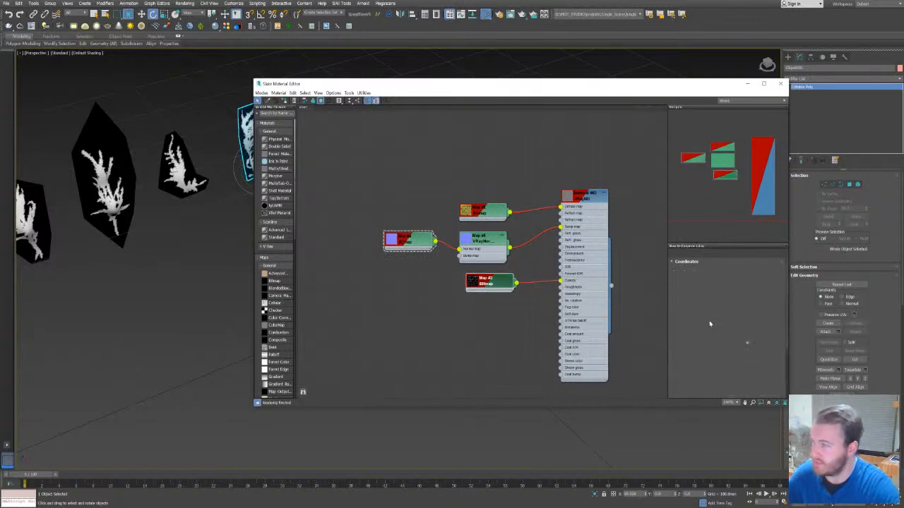
right_click(703, 328)
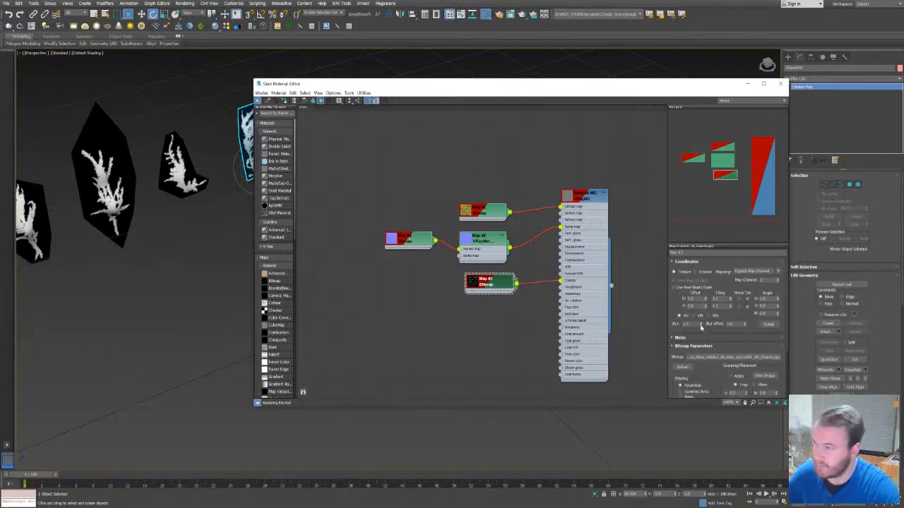
Convert the scene's bitmap textures to VRayBitmap maps, then move the converted opacity map clear of its original and review its parameters.
left_click(163, 302)
right_click(166, 293)
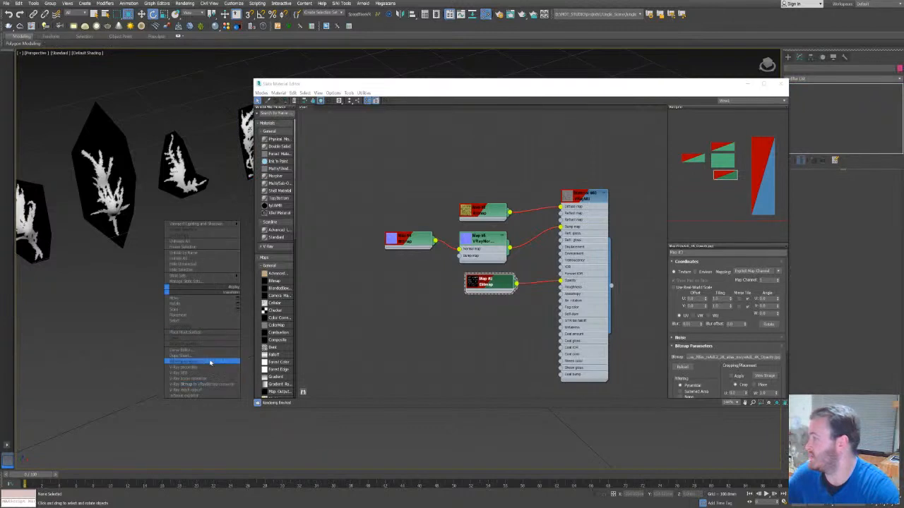
left_click(201, 384)
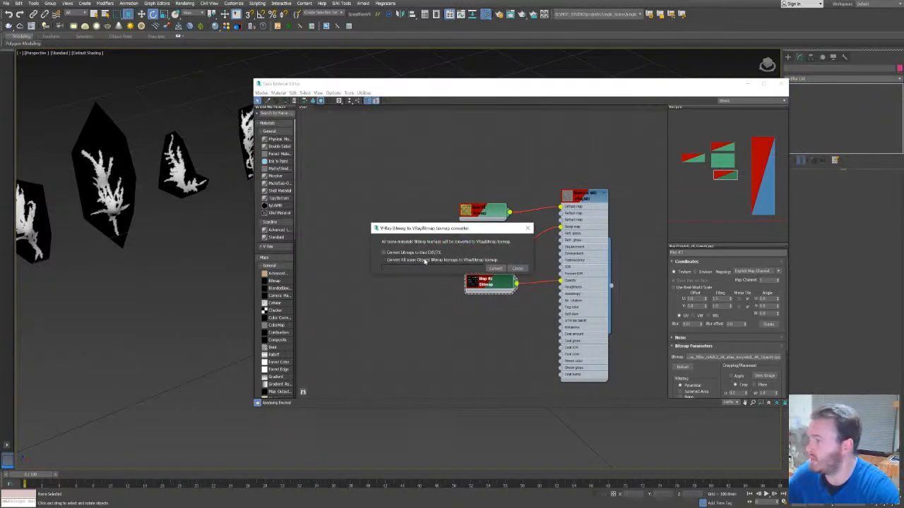
left_click(495, 269)
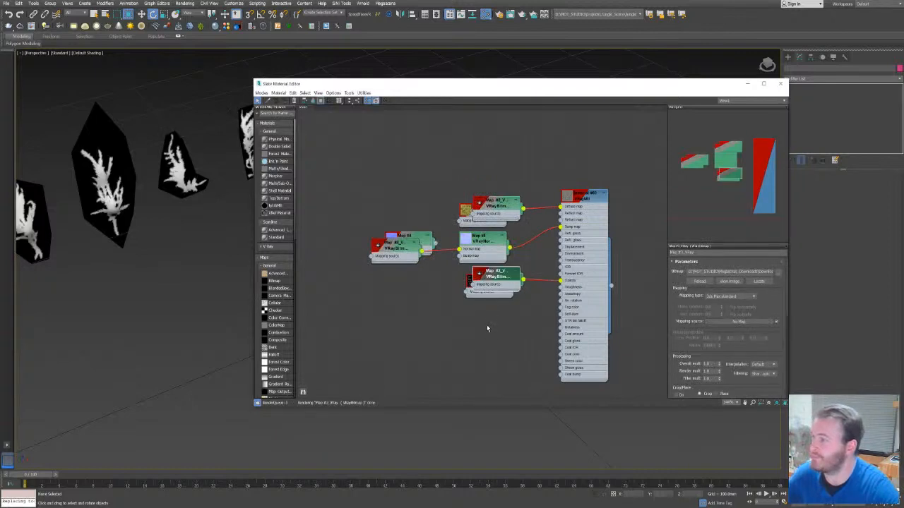
left_click_drag(497, 277, 484, 341)
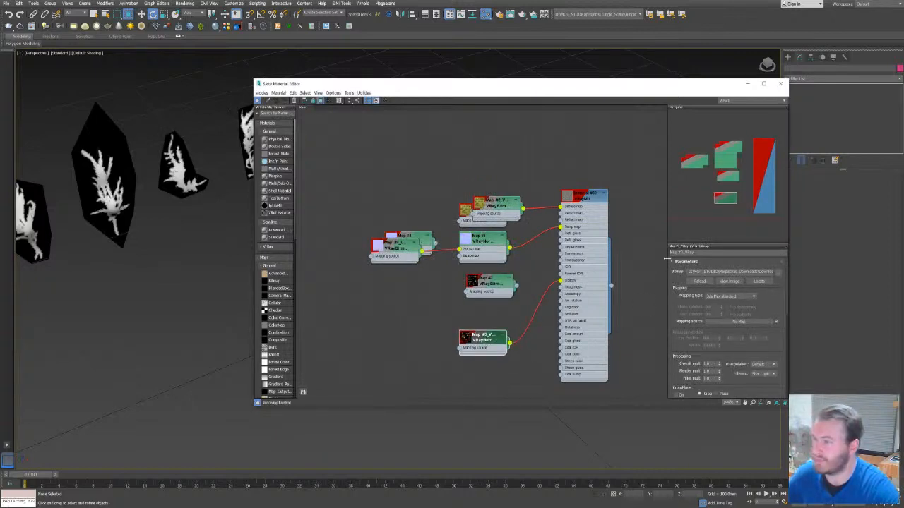
scroll(706, 318, "down", 5)
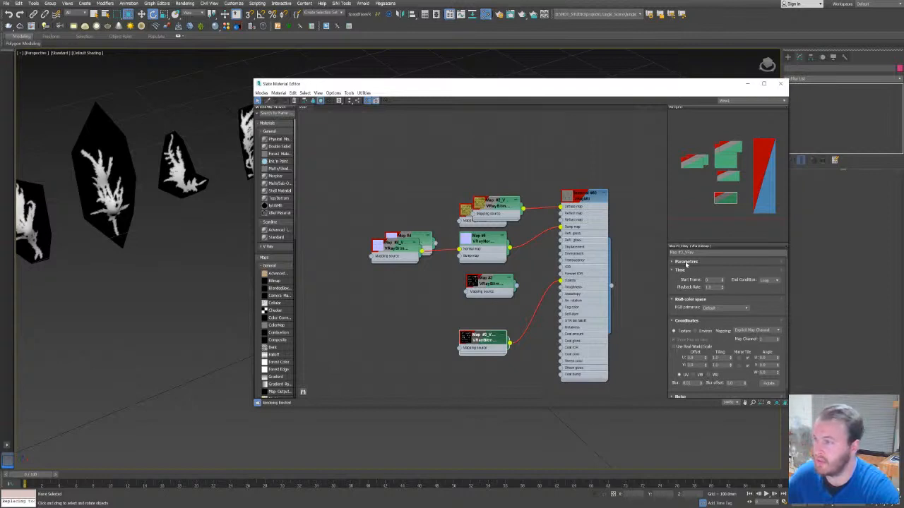
scroll(785, 303, "up", 5)
mouse_move(785, 303)
left_mouse_down()
mouse_move(788, 337)
mouse_move(786, 321)
left_mouse_up()
Set the rendering RGB primaries to ACEScg in V-Ray's color management settings and close Render Setup.
left_click(497, 17)
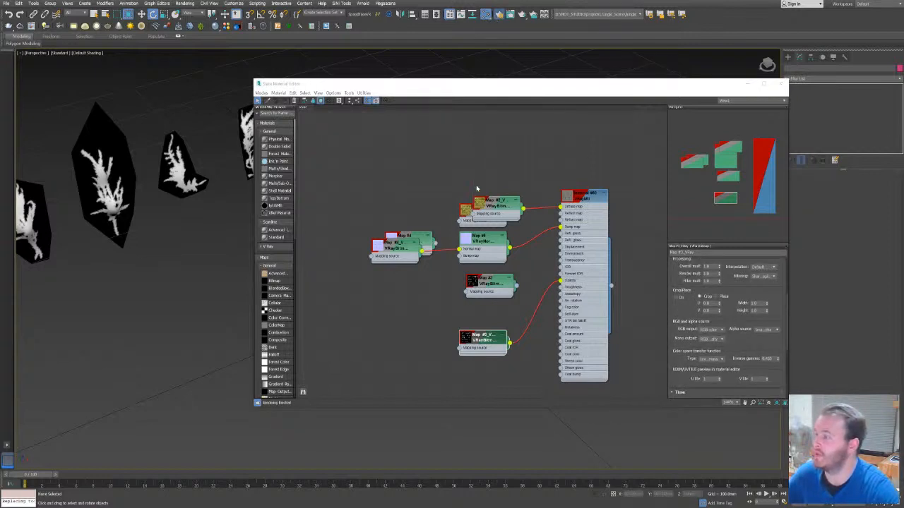
left_click(201, 177)
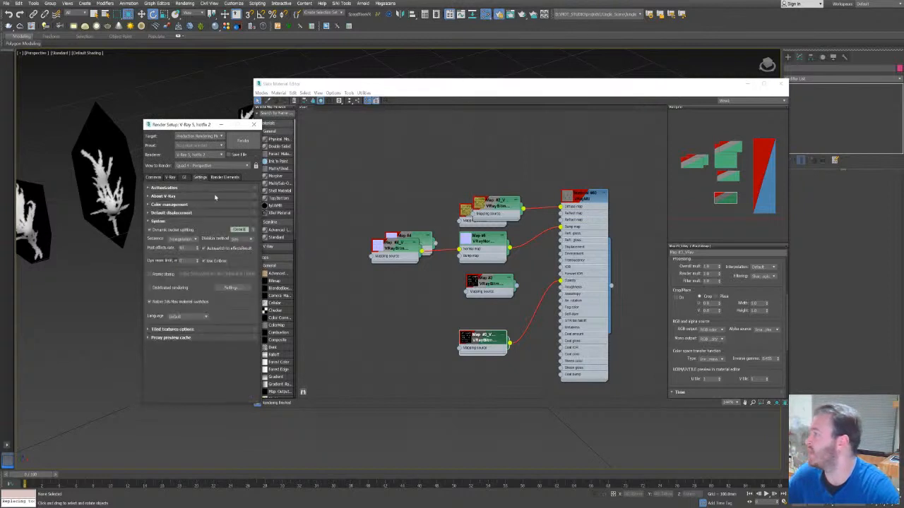
left_click(170, 196)
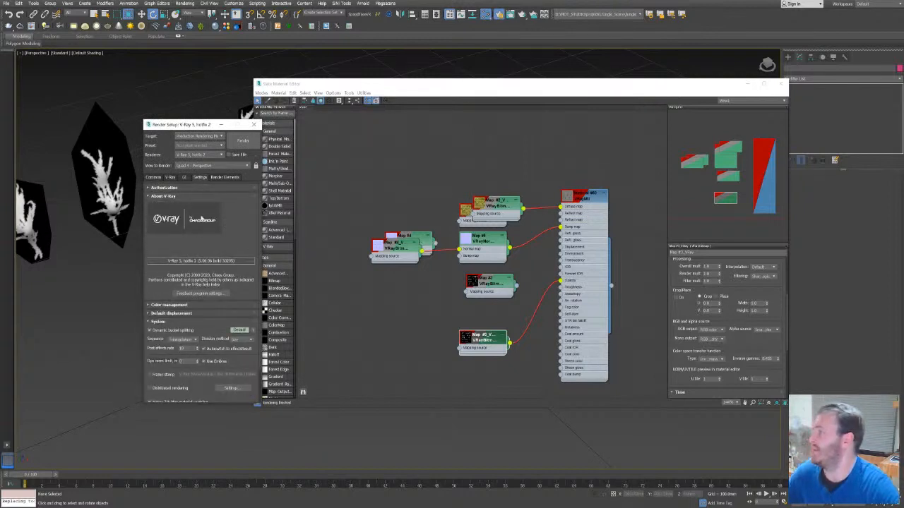
left_click(151, 198)
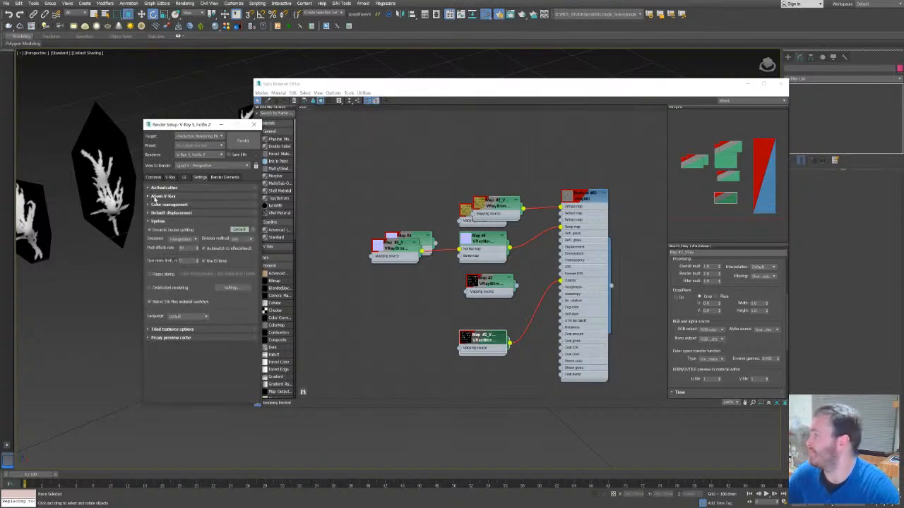
left_click(165, 204)
left_click(211, 215)
left_click(209, 224)
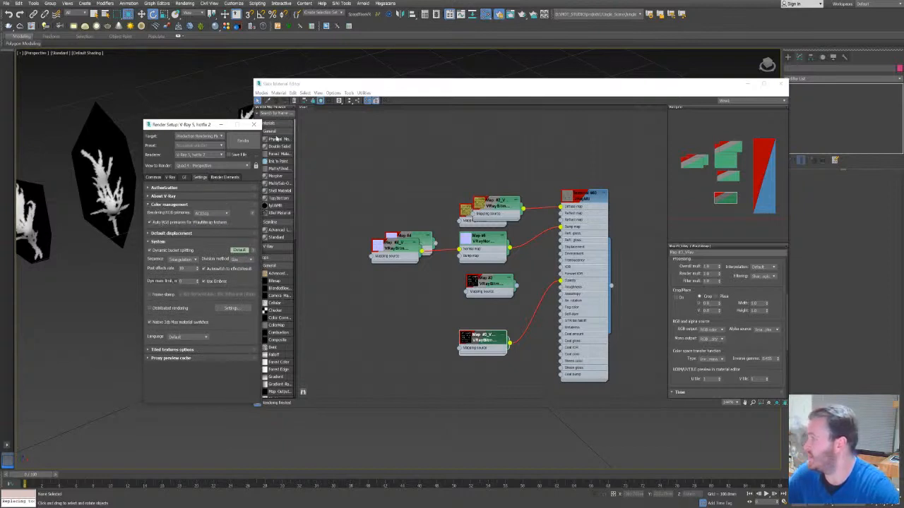
left_click(258, 114)
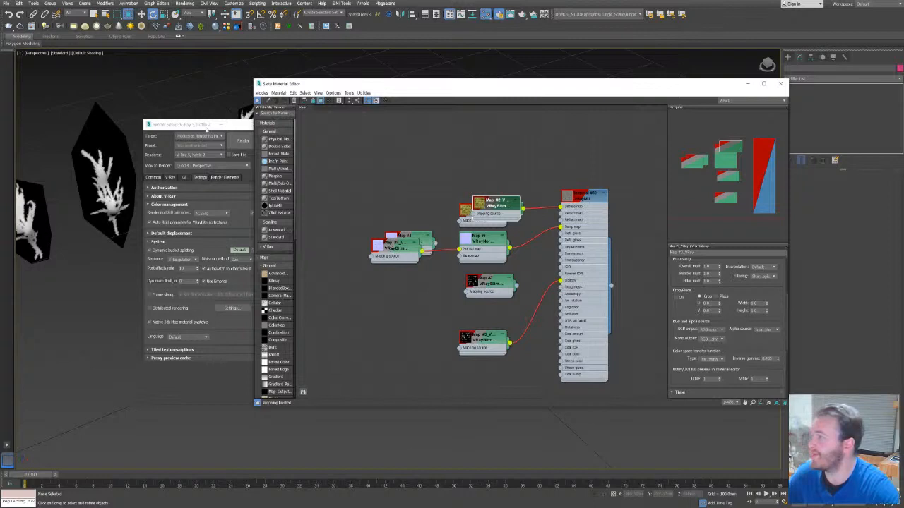
left_click(207, 127)
left_click(259, 124)
Separate the overlapping map nodes and delete the three unconnected normal, color and opacity duplicates.
left_click_drag(397, 256, 397, 277)
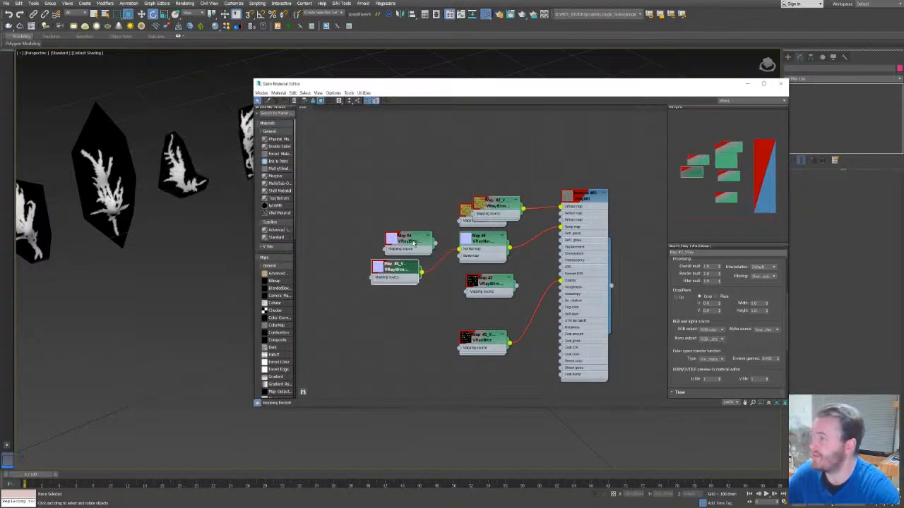
left_click_drag(406, 237, 349, 181)
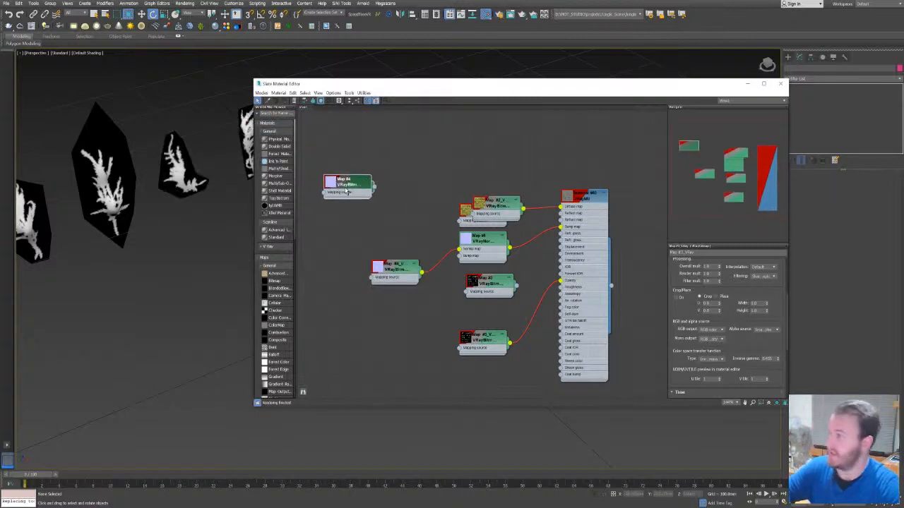
key("Delete")
left_click_drag(512, 211, 496, 173)
left_click(487, 220)
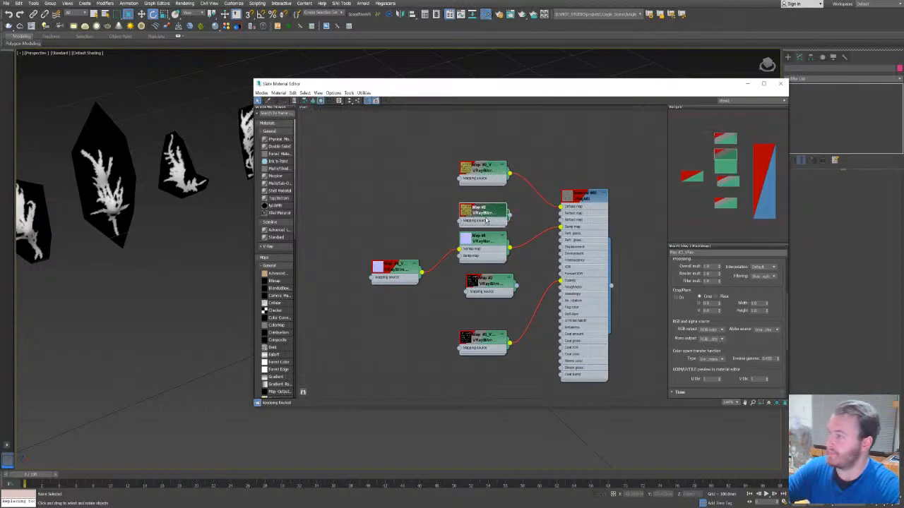
key("Delete")
left_click_drag(484, 344, 490, 330)
left_click(497, 280)
key("Delete")
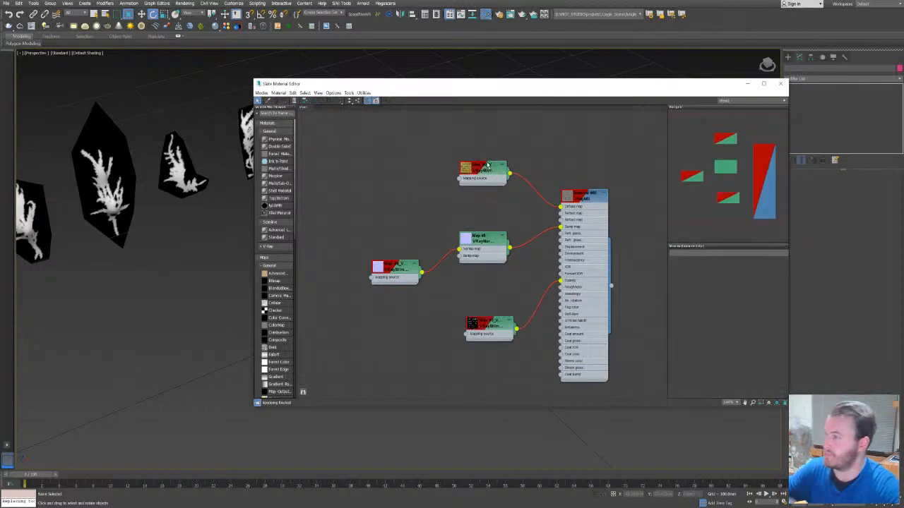
Set the color map's RGB primaries to sRGB primaries, change its color space transfer function type, and align the normal map node.
left_click(487, 166)
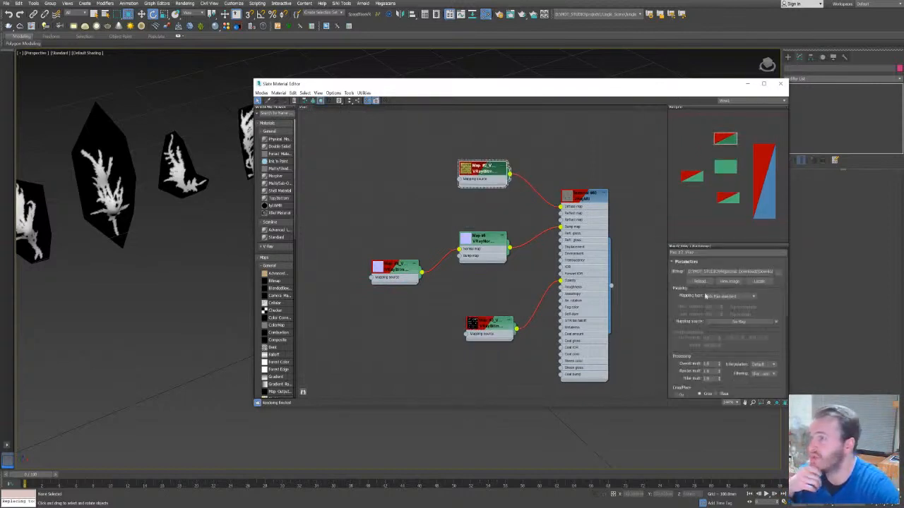
left_click(688, 263)
left_click(727, 308)
left_click(729, 320)
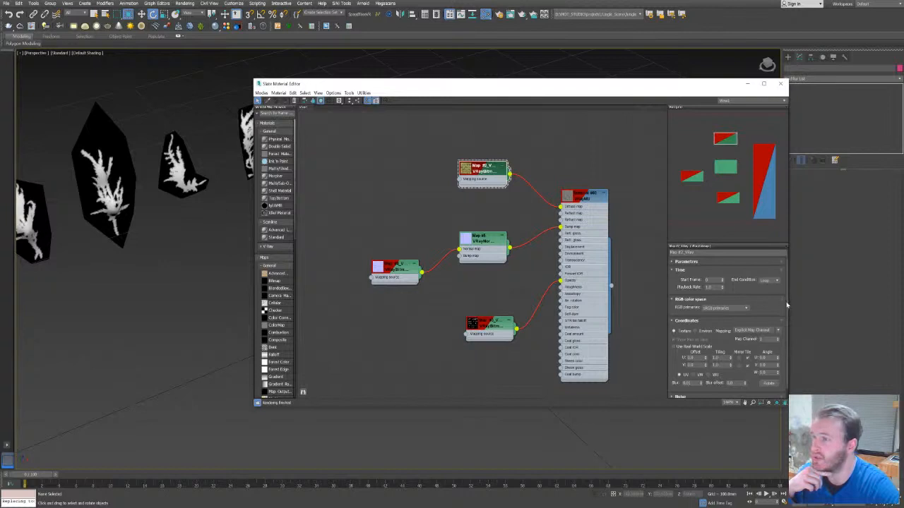
left_click(692, 262)
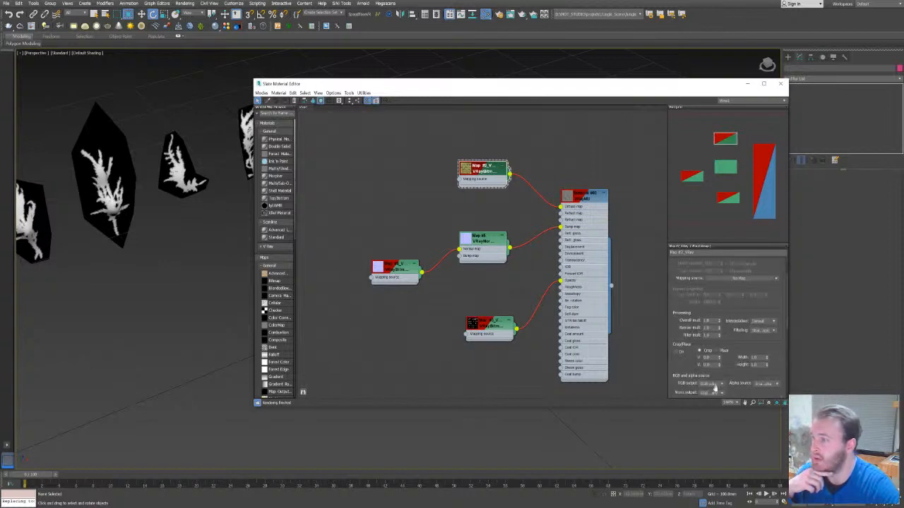
left_click_drag(785, 306, 786, 331)
scroll(786, 331, "down", 2)
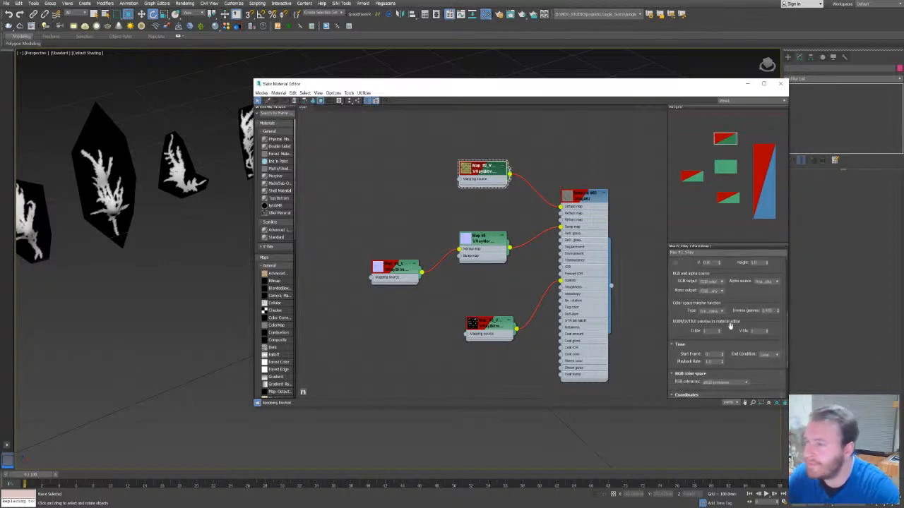
left_click(711, 311)
left_click(713, 326)
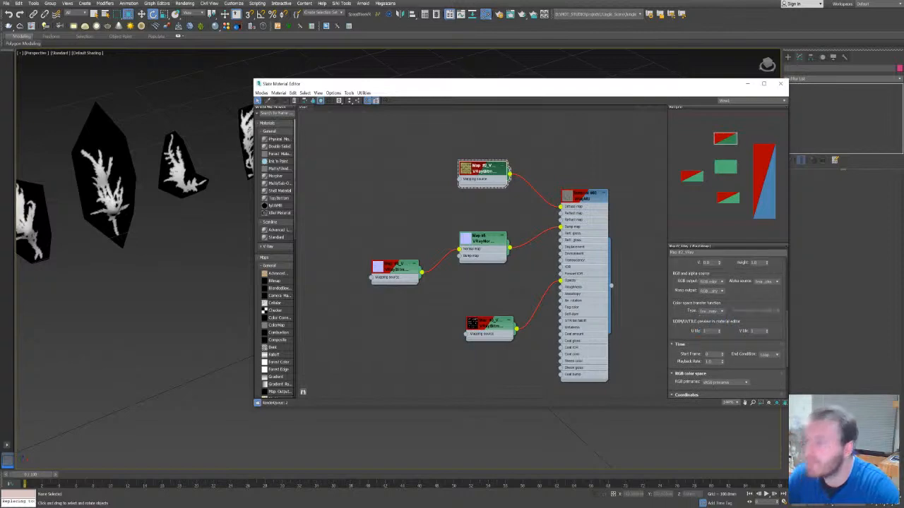
left_click_drag(406, 274, 398, 245)
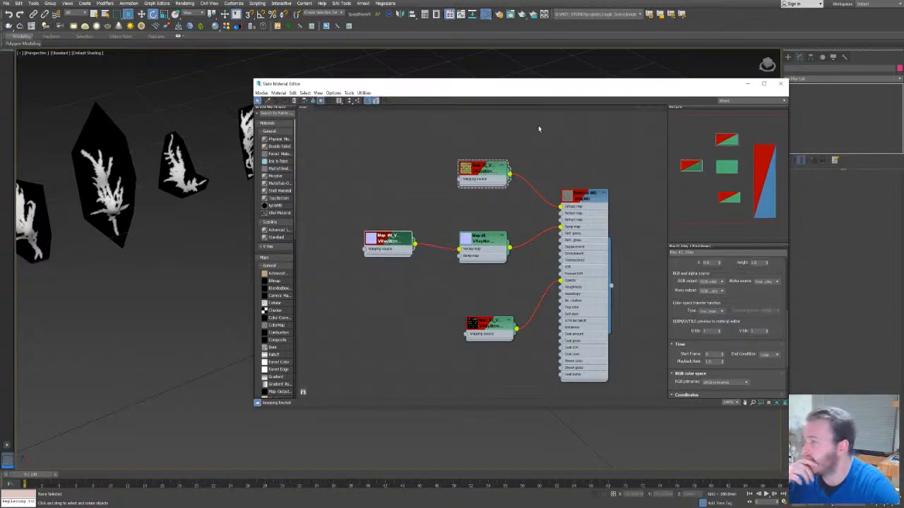
Move the material editor aside, select the Forest object and make its scatter denser by lowering the distribution's density size in units.
left_click_drag(584, 87, 903, 102)
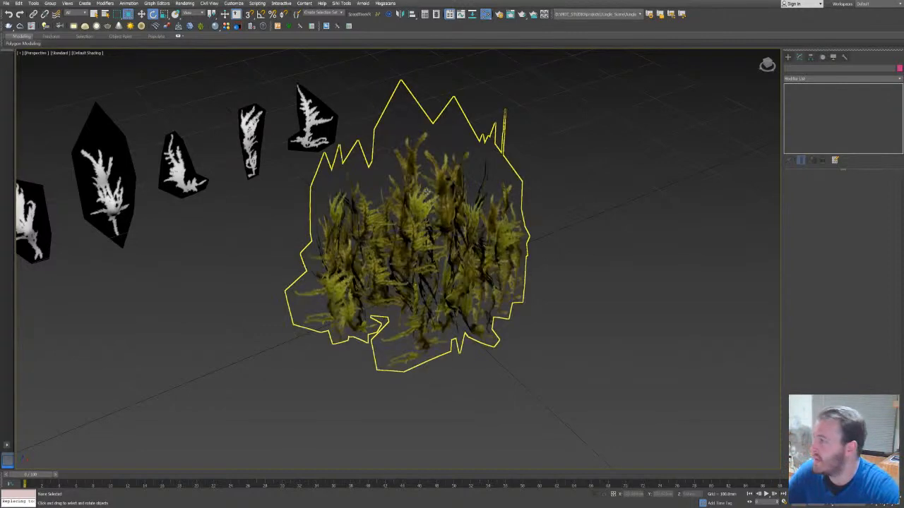
left_click(462, 242)
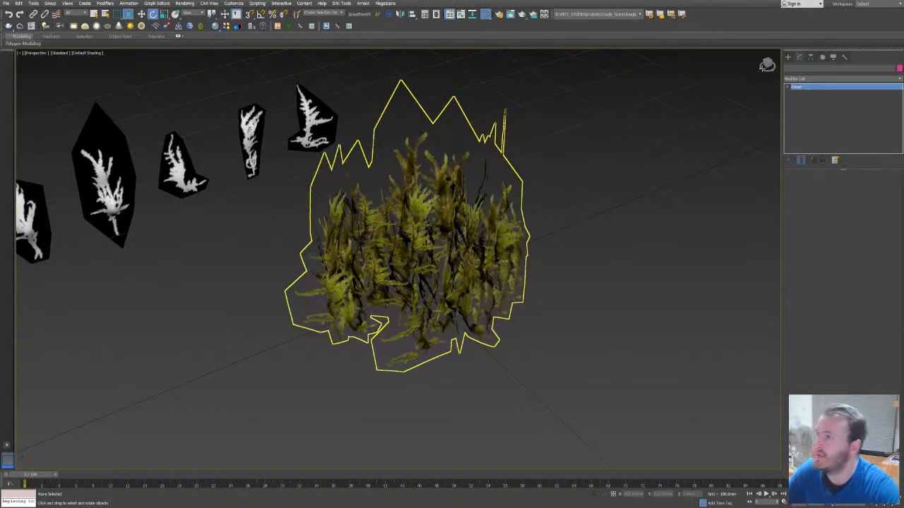
middle_click_drag(413, 265, 423, 295, "alt")
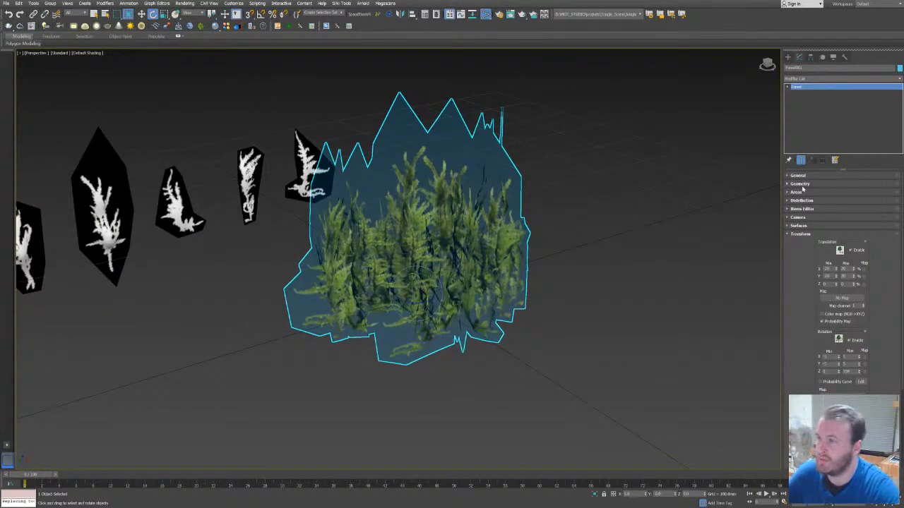
left_click(800, 184)
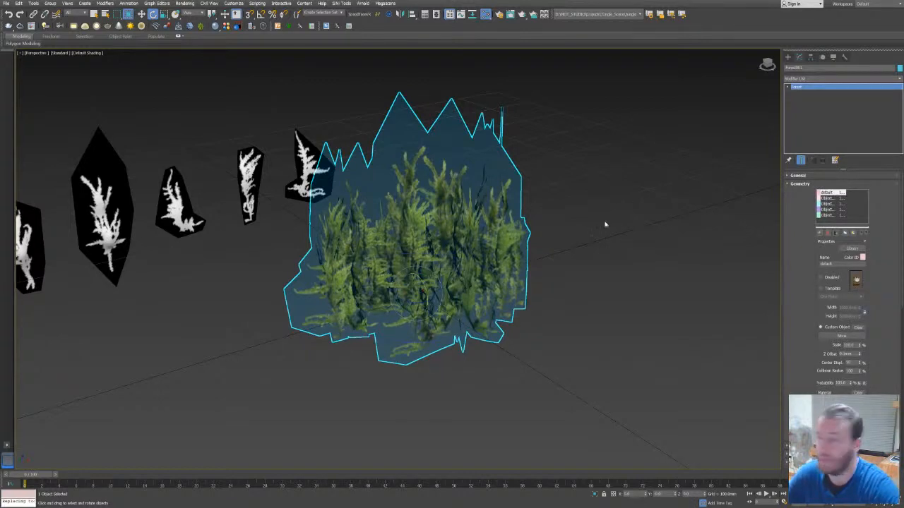
left_click(800, 184)
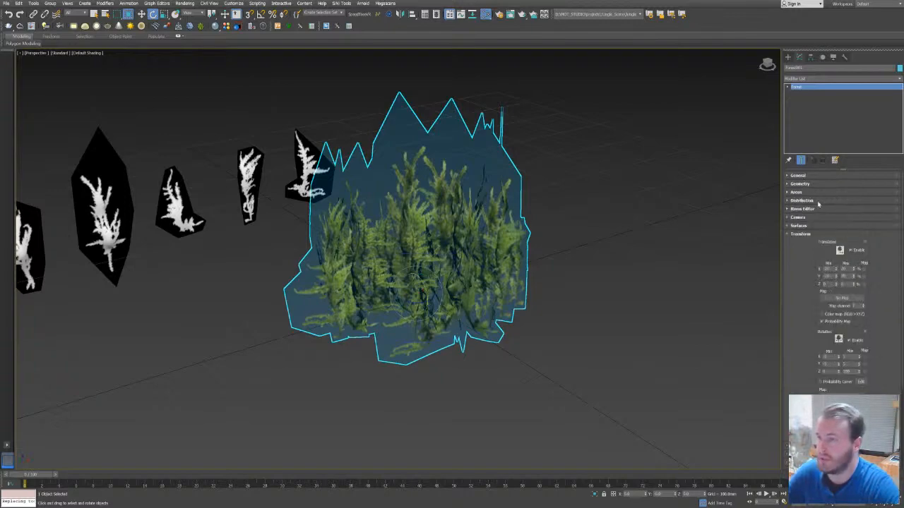
left_click(809, 203)
left_click_drag(863, 263, 861, 271)
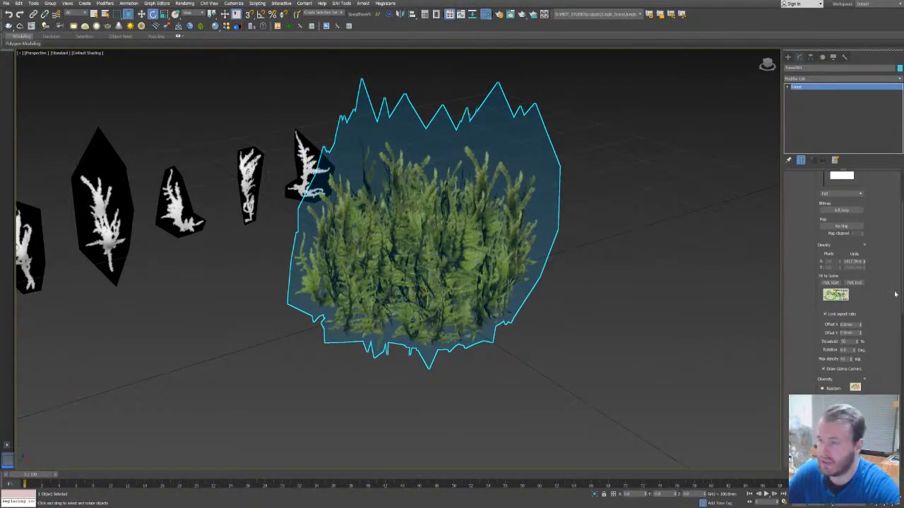
Enable scale falloff in the Forest object's areas, increase its include distance so sprigs shrink towards the circle's edge, and deselect the scatter.
scroll(891, 283, "up", 3)
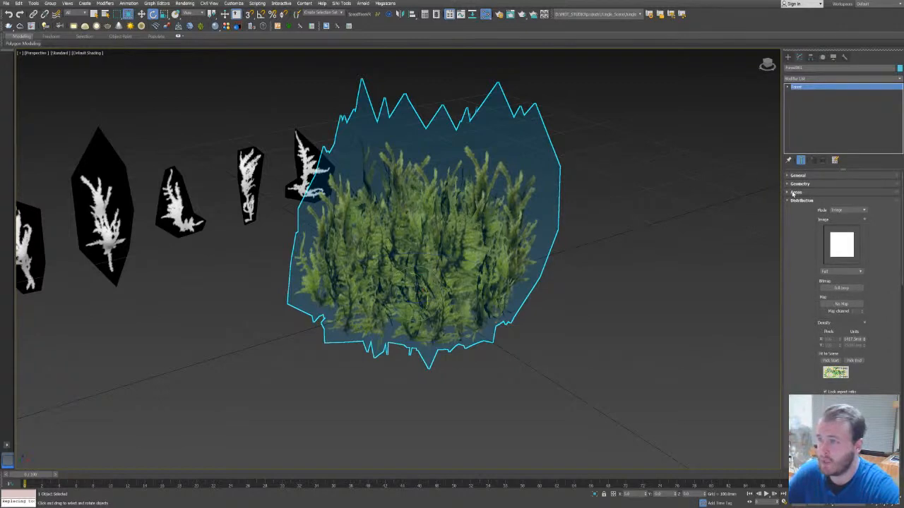
left_click(796, 193)
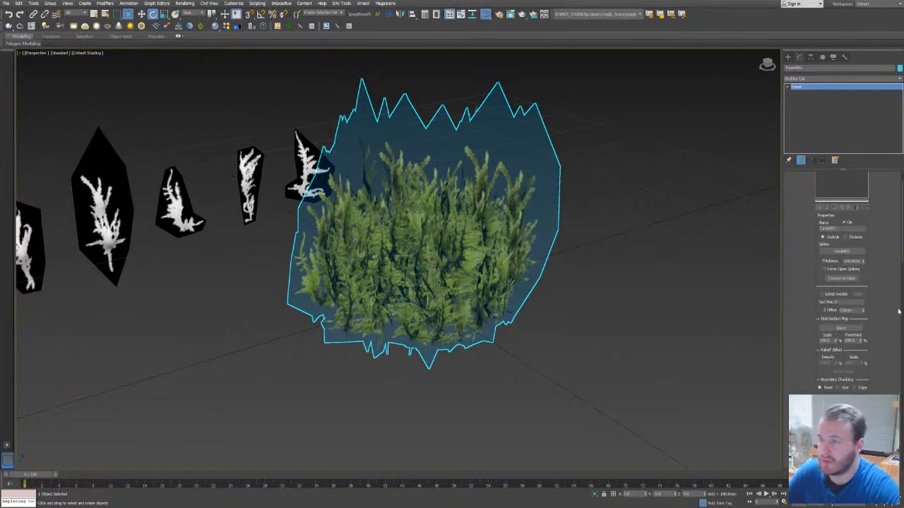
scroll(895, 302, "down", 5)
scroll(895, 302, "up", 1)
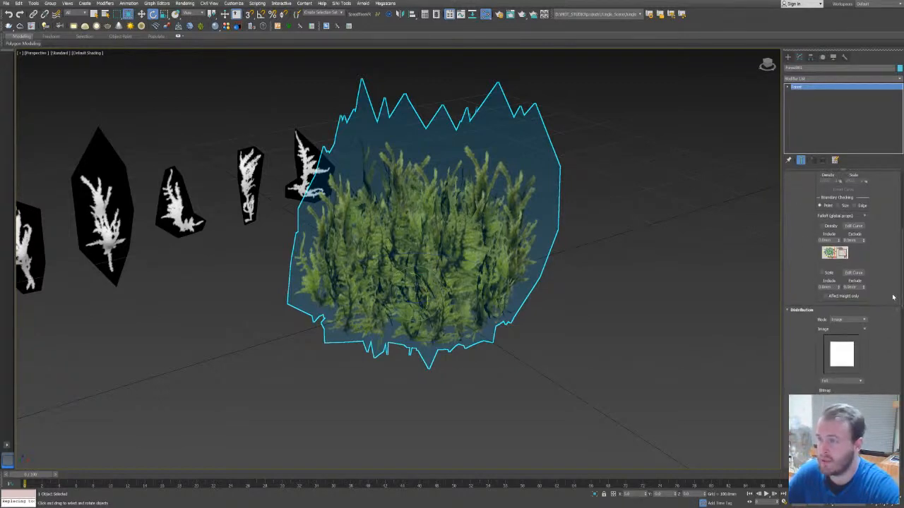
left_click(822, 272)
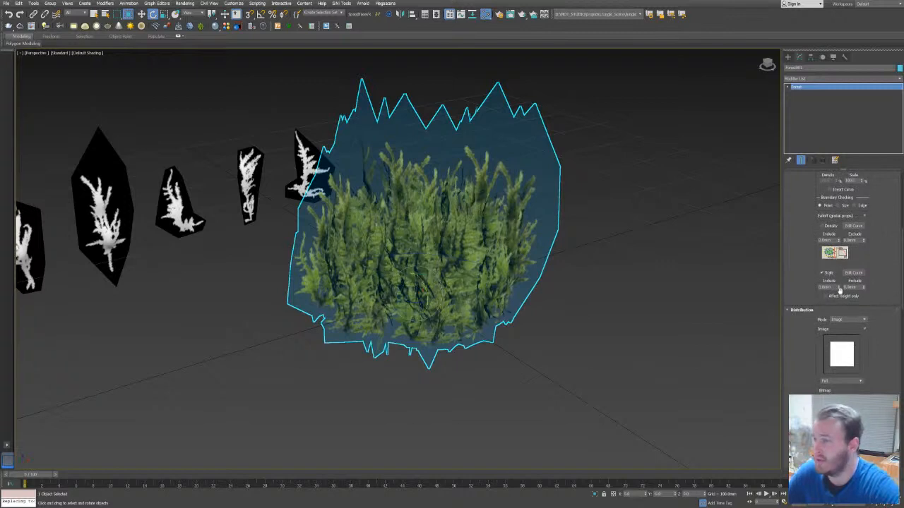
left_click_drag(839, 287, 822, 172)
scroll(622, 233, "down", 6)
middle_click_drag(583, 258, 460, 278)
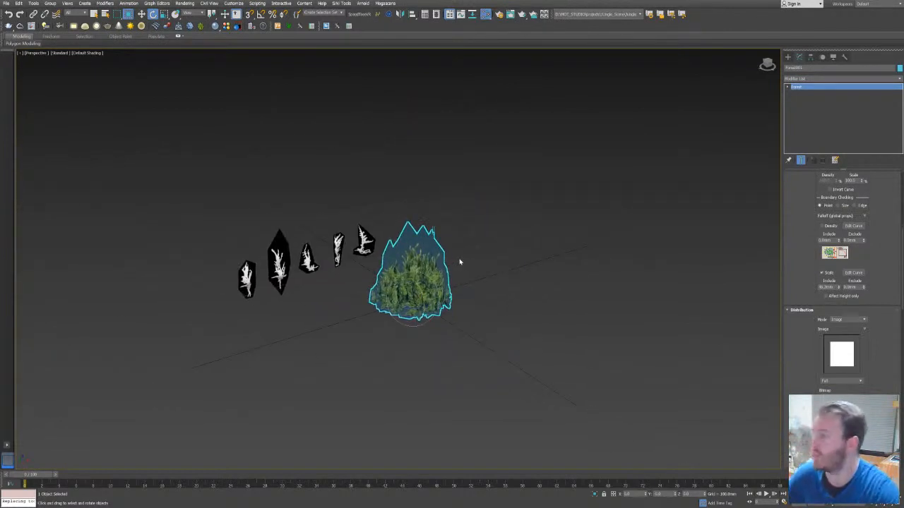
left_click(533, 218)
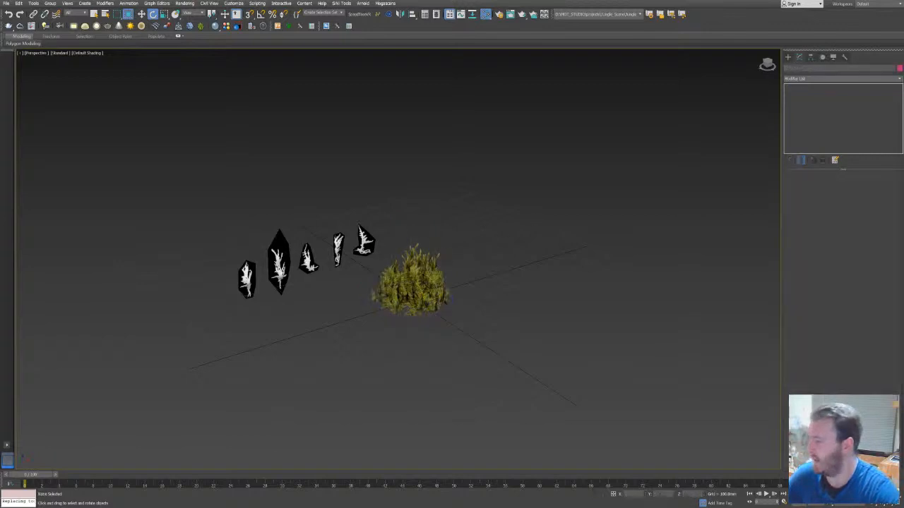
Open the Megascans plugin window and move it clear of the moss clump.
left_click(391, 15)
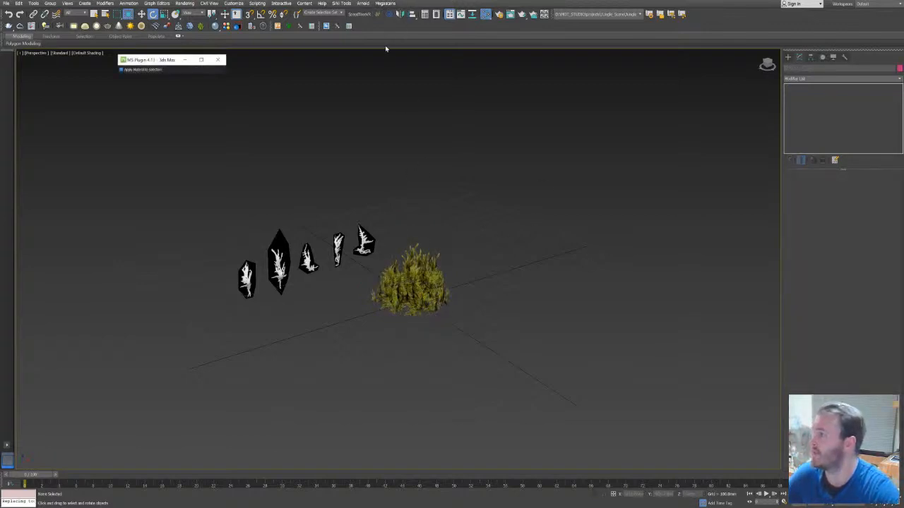
left_click_drag(156, 61, 425, 59)
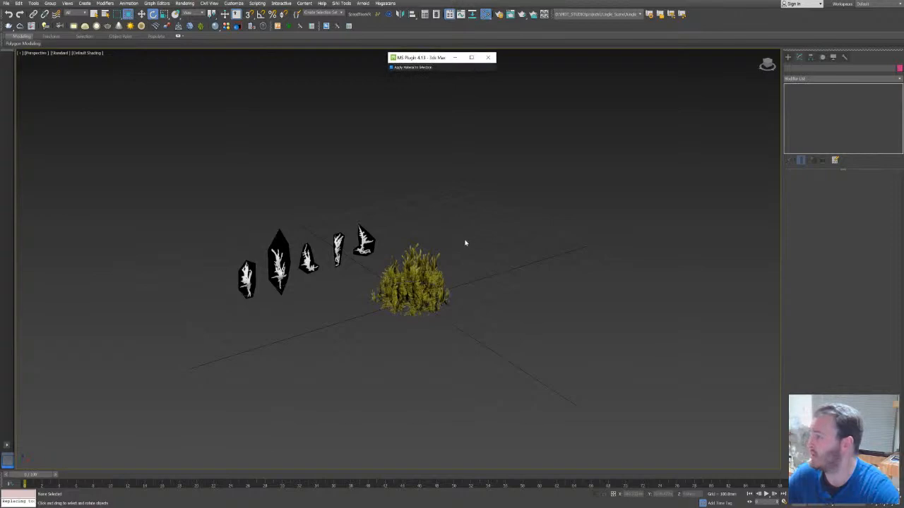
middle_click_drag(432, 265, 411, 286)
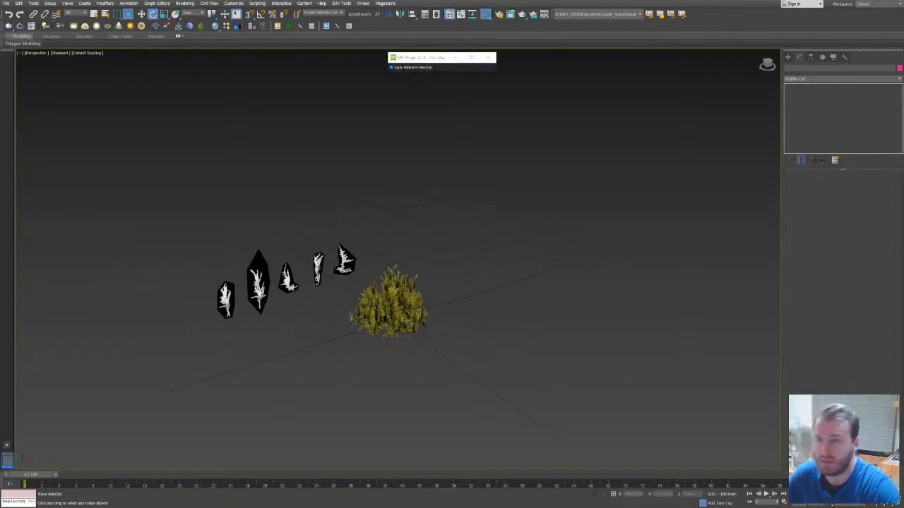
Switch to Quixel Bridge, browse the local Megascans 3D assets and select the elongated Quarry Cliff scan.
left_click_drag(903, 70, 444, 1)
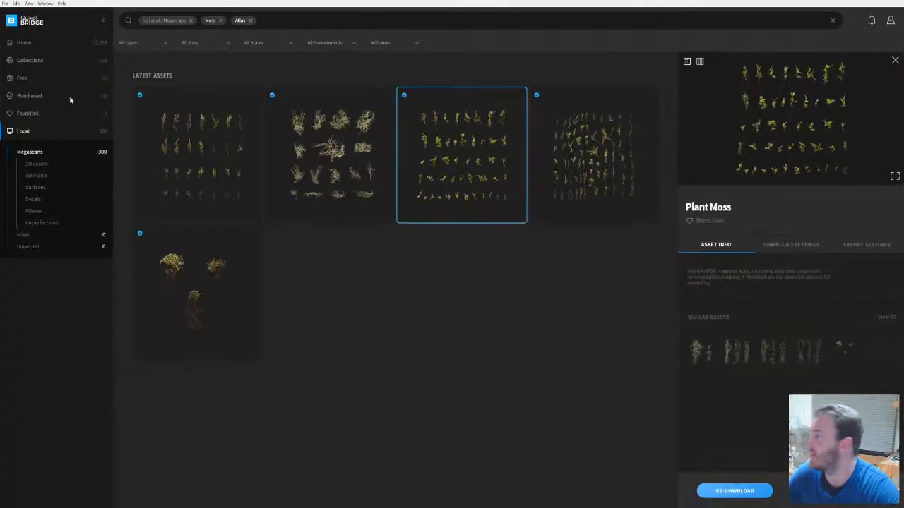
left_click(35, 164)
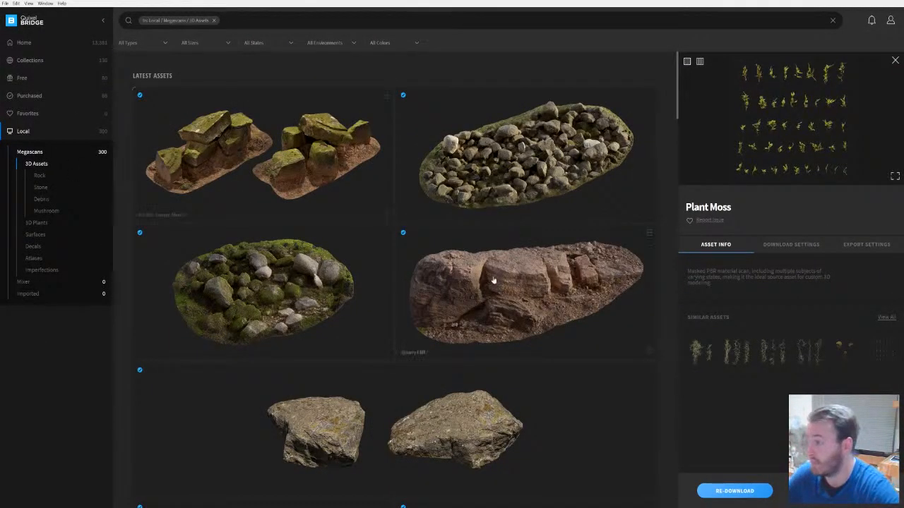
scroll(479, 359, "down", 1)
scroll(479, 358, "down", 5)
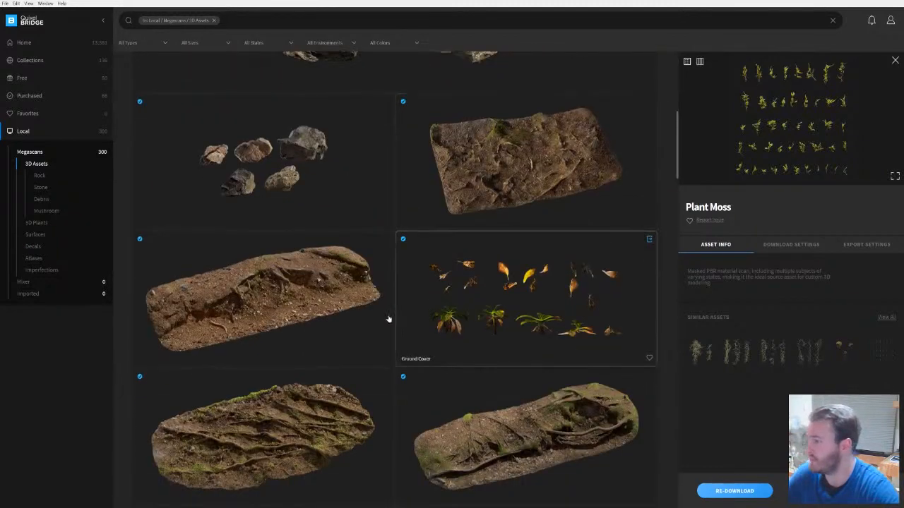
scroll(284, 253, "down", 3)
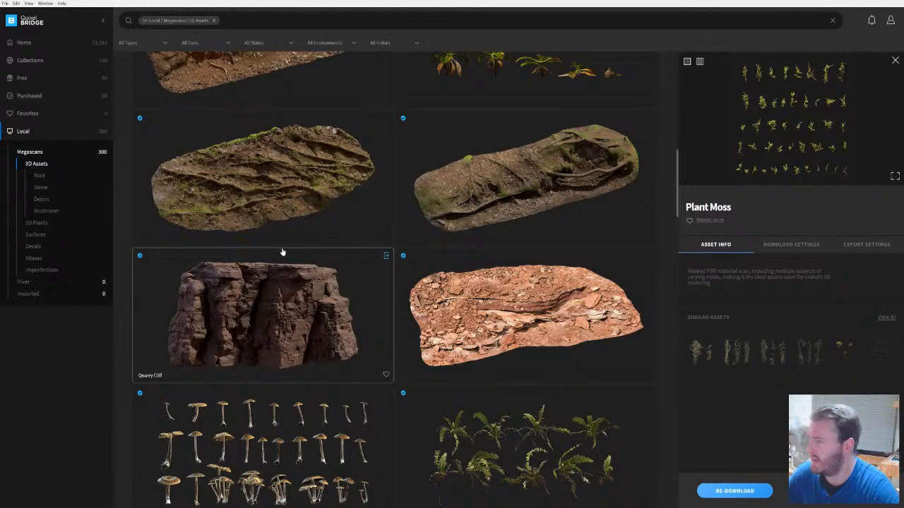
scroll(456, 243, "up", 1)
scroll(451, 247, "up", 4)
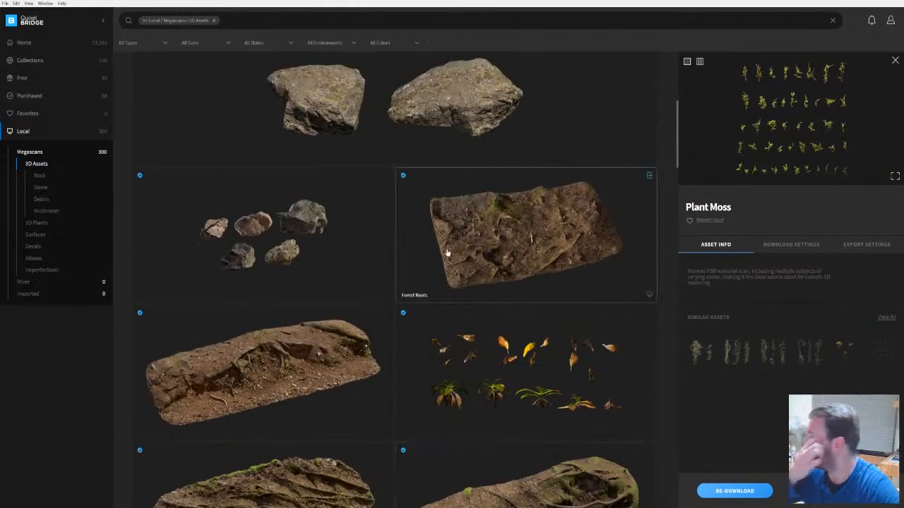
scroll(445, 256, "up", 2)
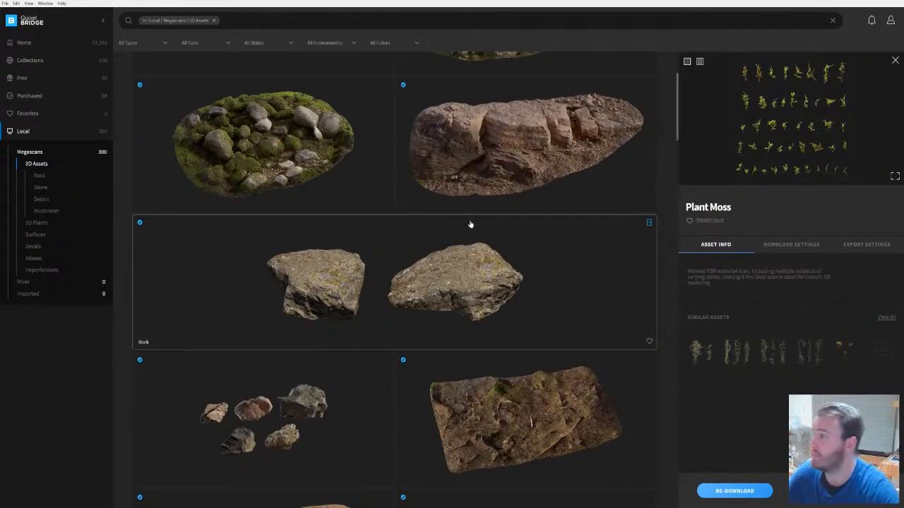
left_click(616, 96)
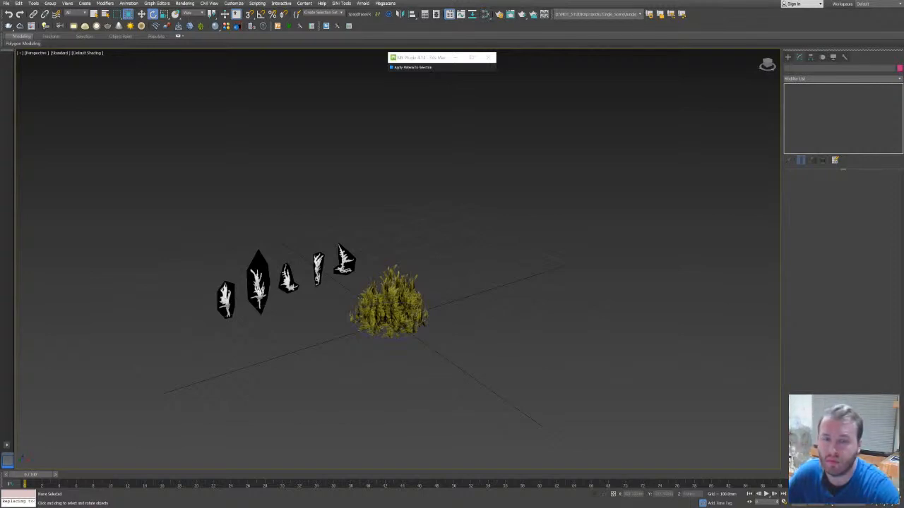
Set the Quarry Cliff's export mesh LOD to High Poly, export it to 3ds Max and switch back there.
left_click_drag(421, 58, 518, 72)
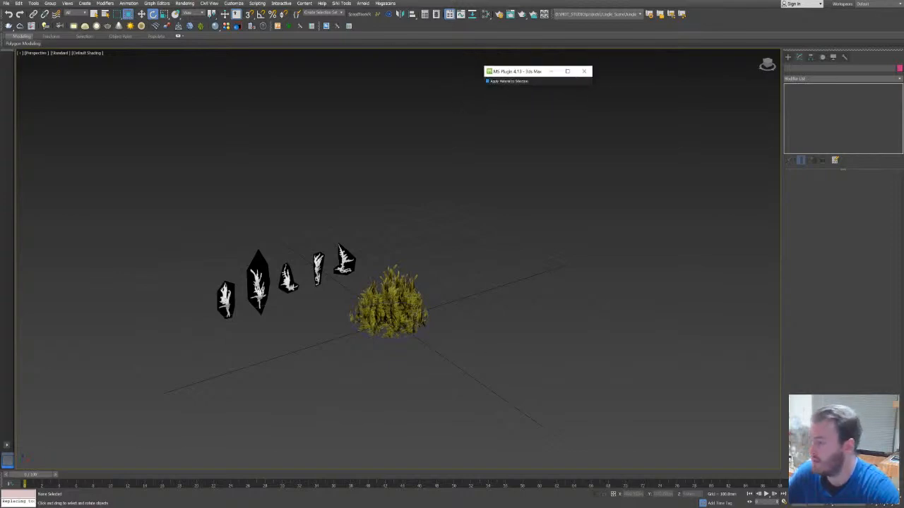
key("alt+Tab")
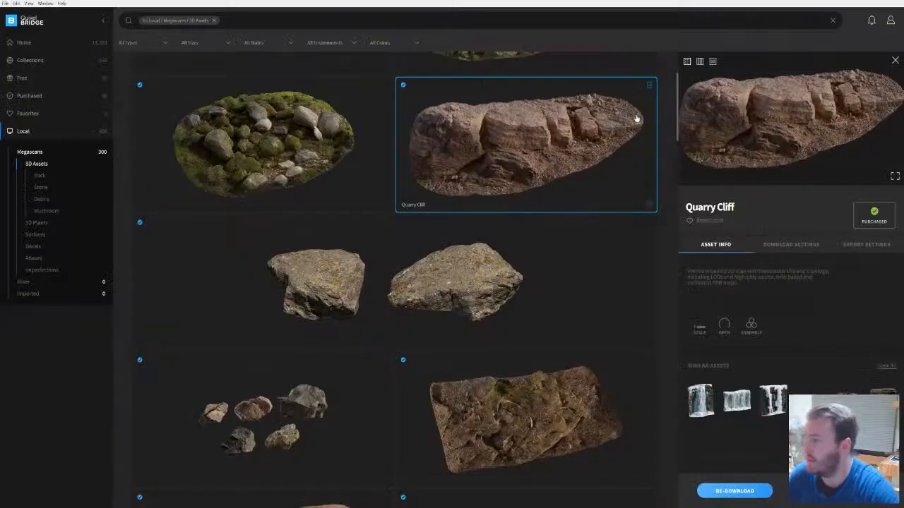
left_click(874, 244)
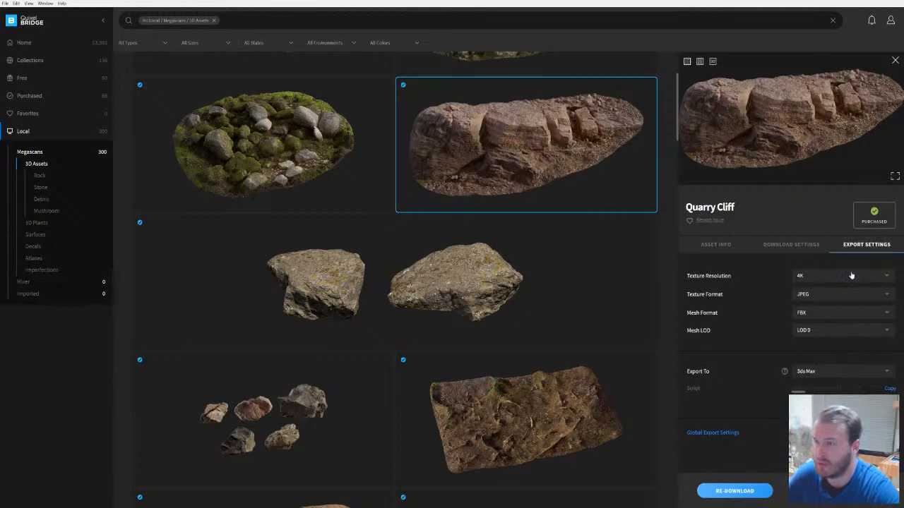
left_click(823, 334)
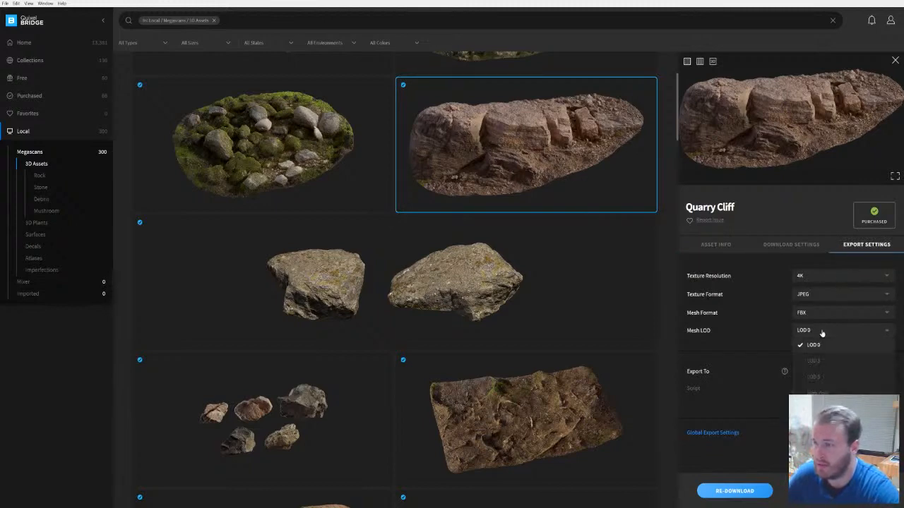
left_click(812, 393)
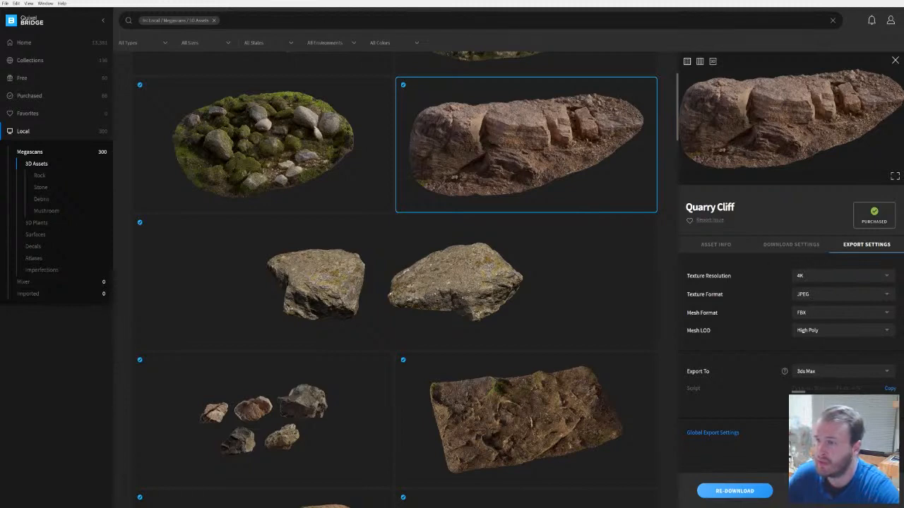
left_click(845, 491)
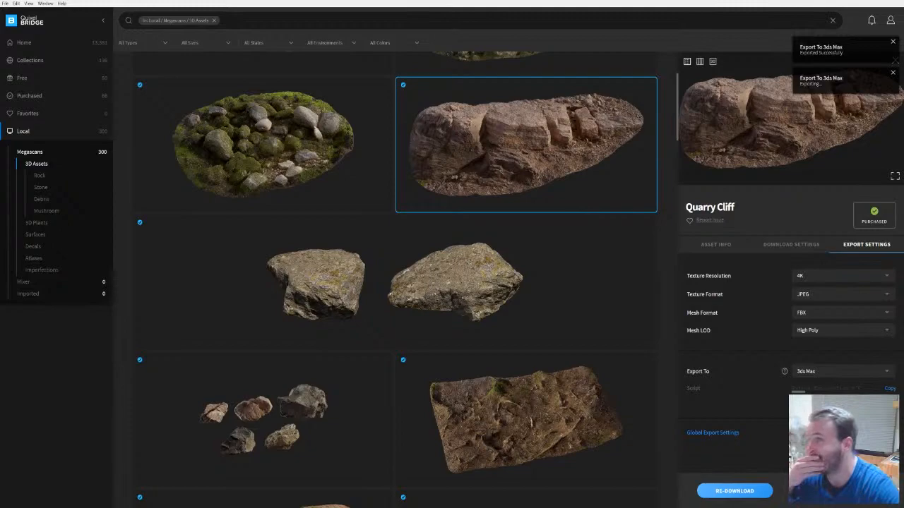
key("alt+Tab")
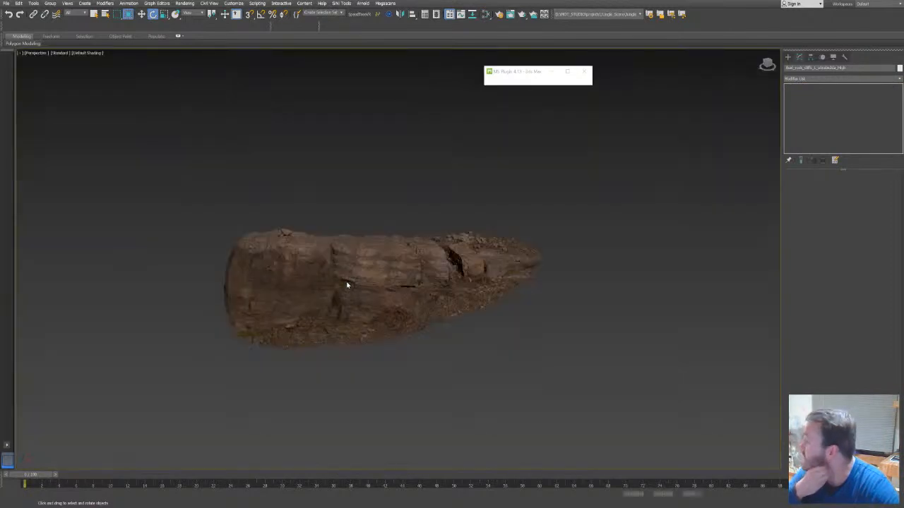
Rotate and move the imported quarry cliff so that its rock face stands behind the moss clump and sprig cards.
left_click(426, 278)
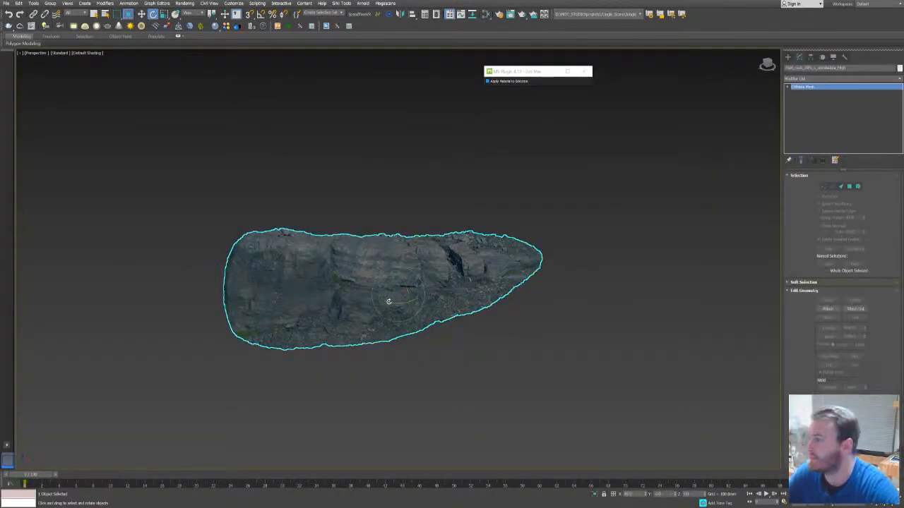
left_click_drag(415, 305, 307, 231)
key("w")
left_click_drag(415, 289, 499, 276)
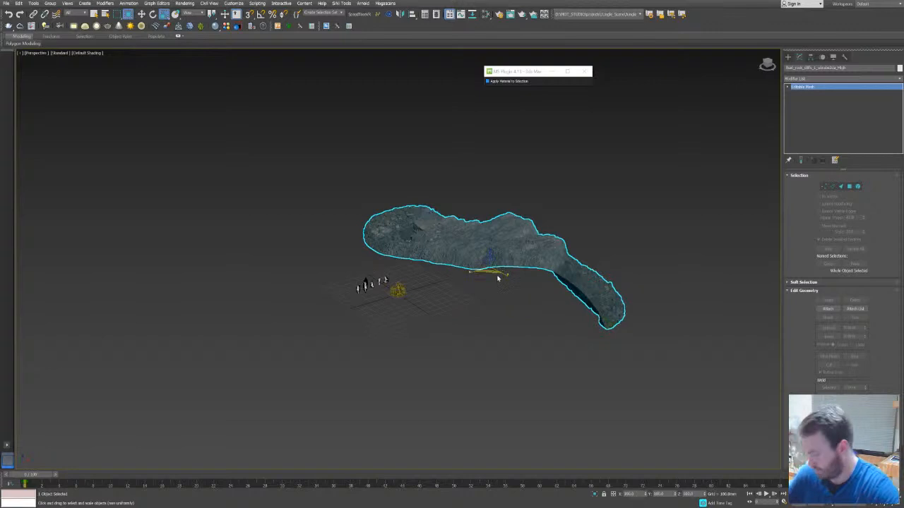
key("e")
left_click_drag(498, 274, 416, 245)
key("w")
scroll(393, 259, "down", 2)
scroll(393, 258, "up", 6)
scroll(393, 259, "down", 3)
middle_click_drag(393, 259, 422, 325)
scroll(418, 320, "up", 3)
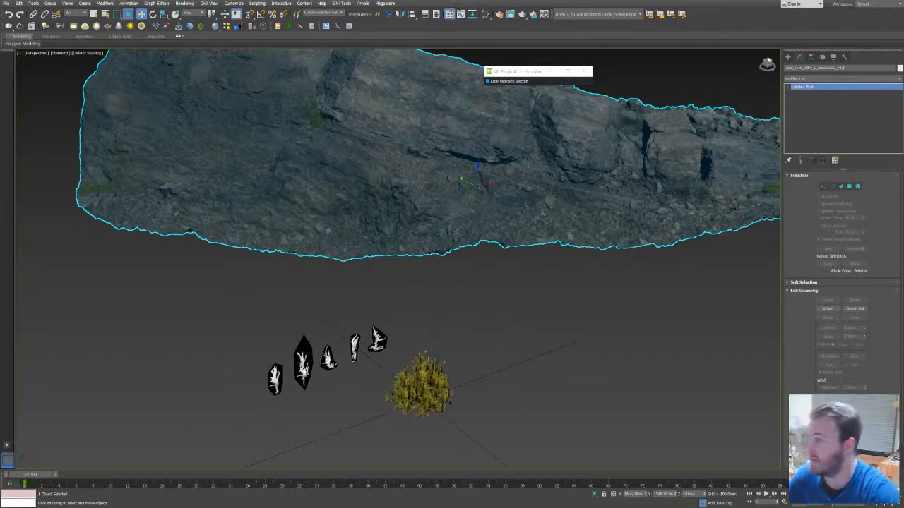
Select the Forest object and make the moss clump slightly denser by lowering the distribution's density size in units.
left_click(437, 385)
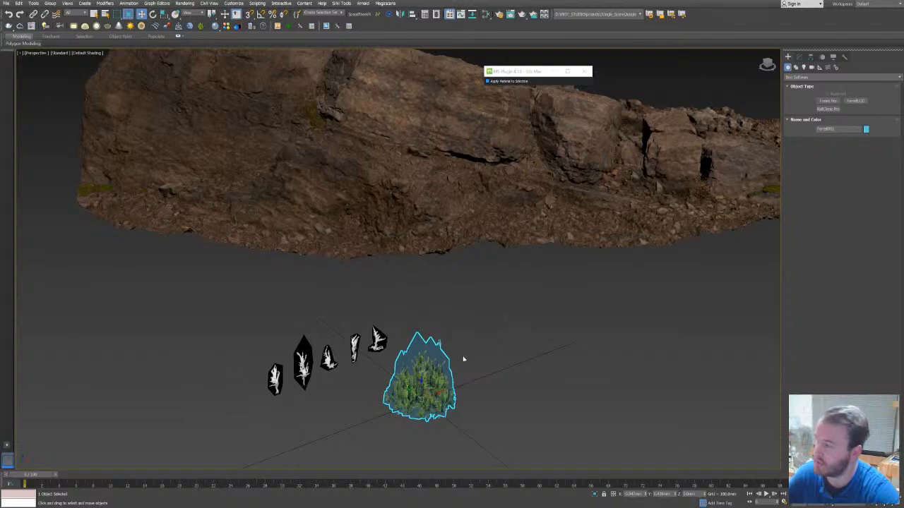
middle_click_drag(455, 359, 458, 357)
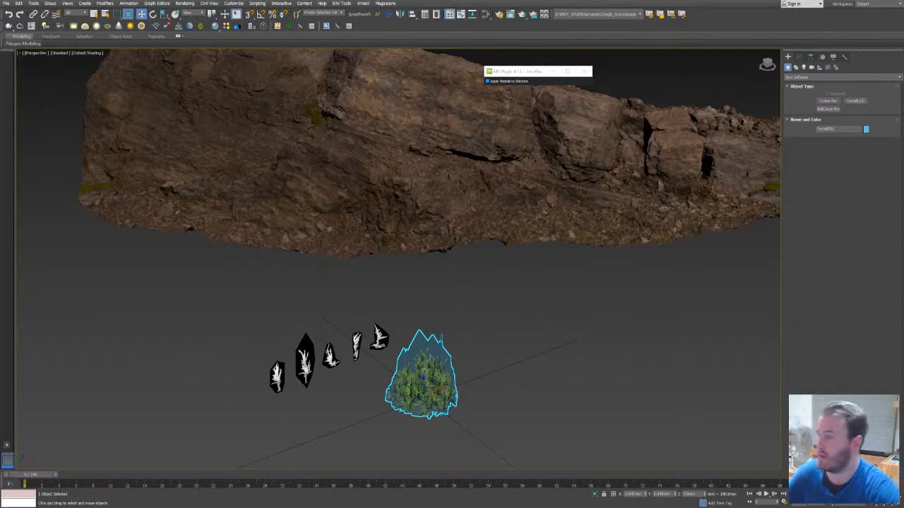
left_click(484, 317)
left_click(435, 379)
right_click(434, 379)
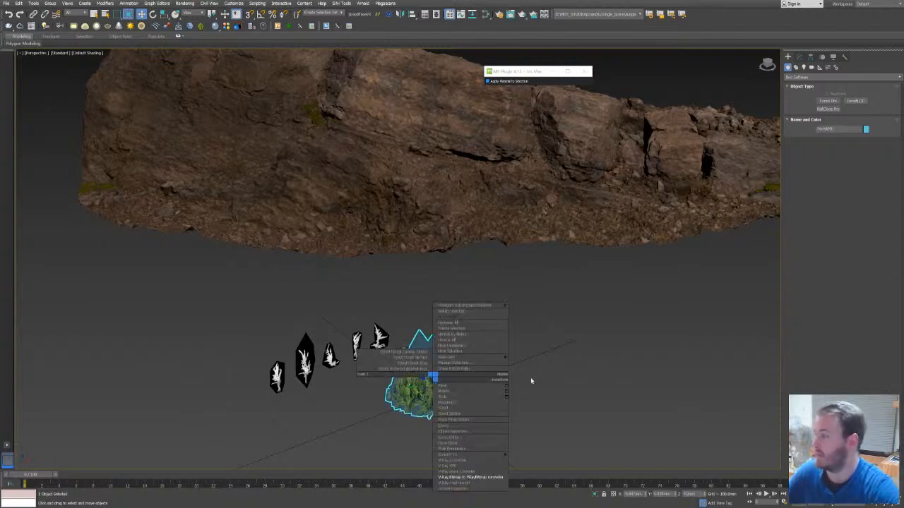
left_click(799, 56)
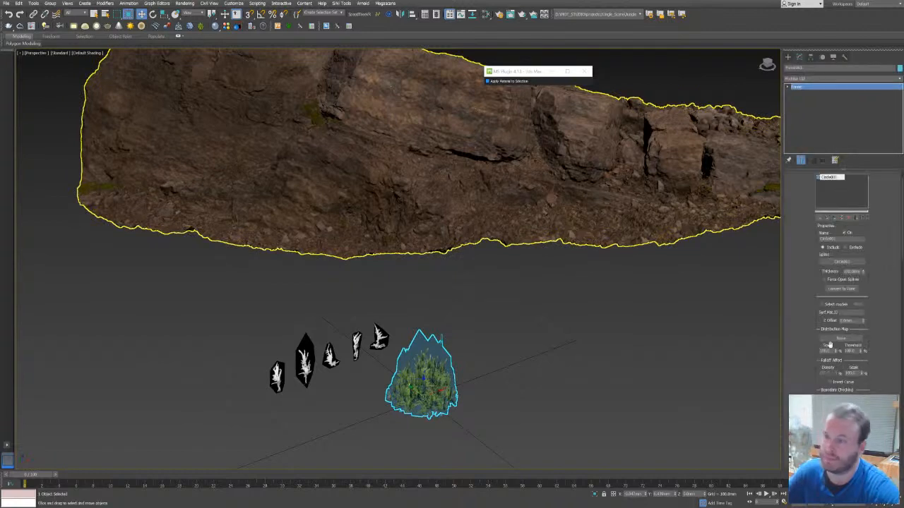
scroll(819, 177, "up", 2)
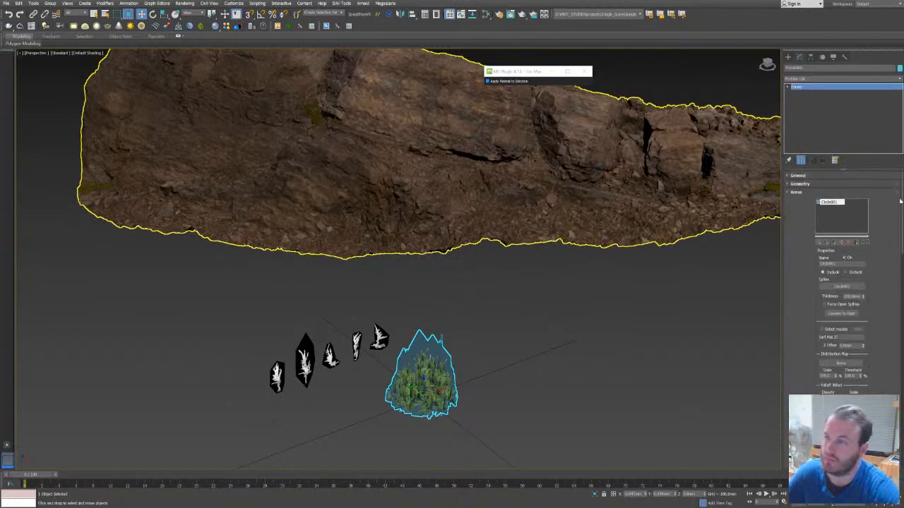
left_click(798, 192)
left_click(800, 183)
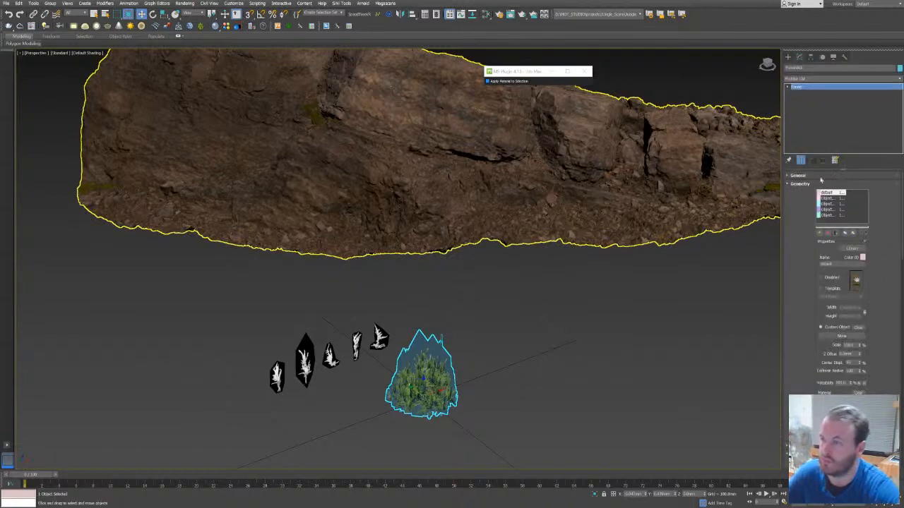
left_click(798, 184)
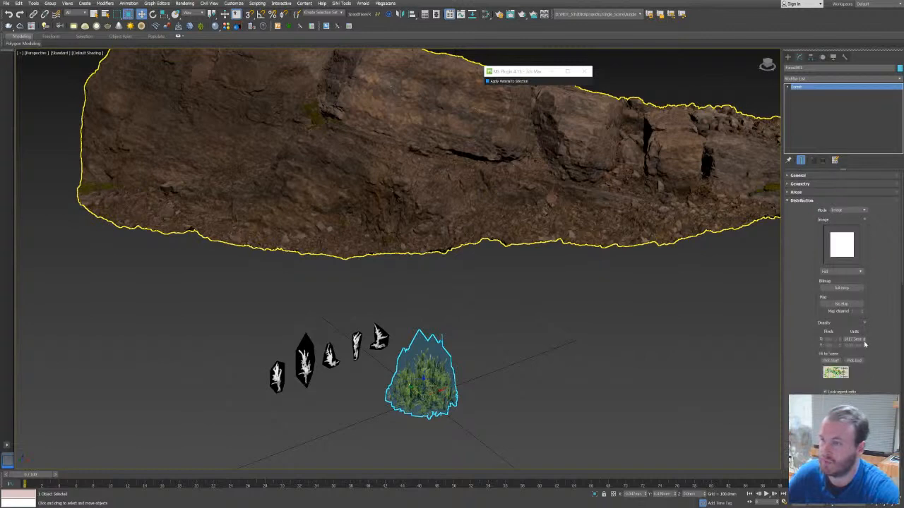
left_click_drag(864, 341, 865, 347)
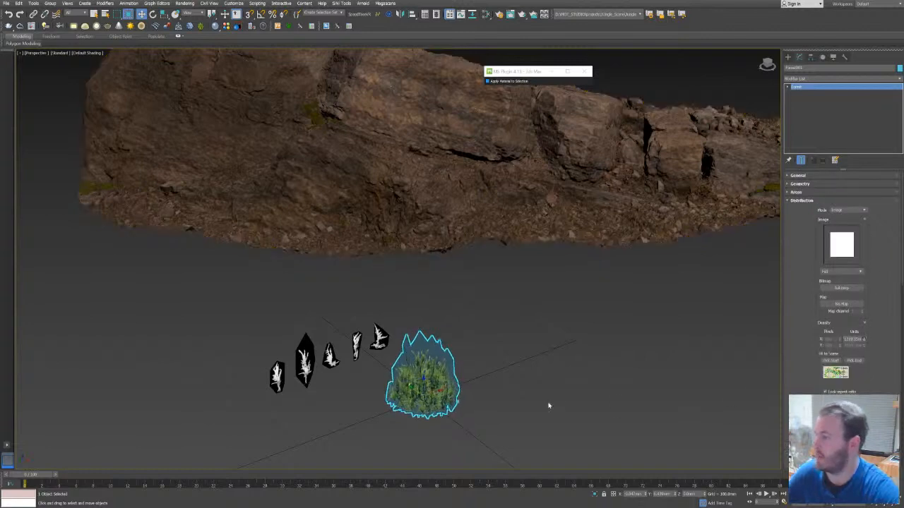
Convert the Forest moss clump to an editable mesh.
right_click(421, 379)
mouse_move(469, 460)
left_click(530, 459)
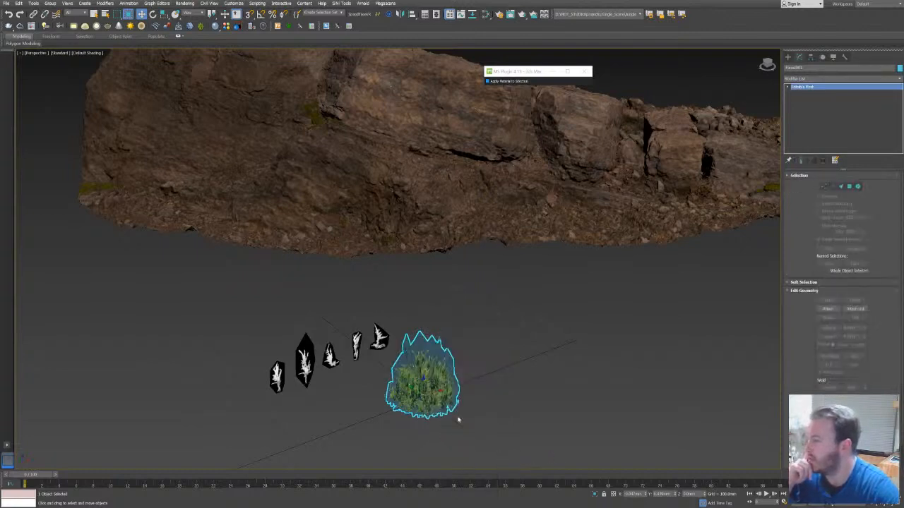
Move the moss clump mesh slightly farther away from the row of sprig cards.
left_click_drag(432, 390, 461, 396)
mouse_move(768, 65)
left_mouse_down()
mouse_move(766, 54)
mouse_move(766, 65)
left_mouse_up()
key("e")
key("r")
key("r")
mouse_move(454, 396)
left_mouse_down()
mouse_move(454, 384)
mouse_move(455, 396)
left_mouse_up()
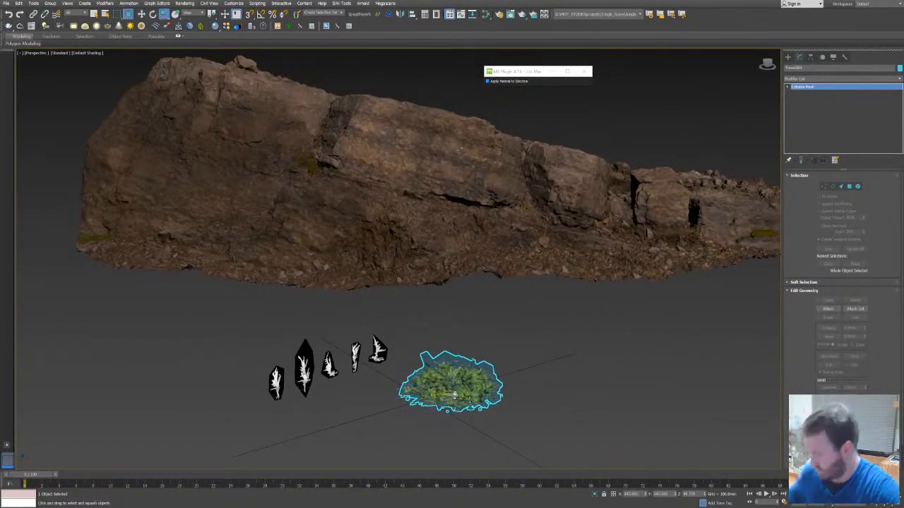
key("ctrl+z")
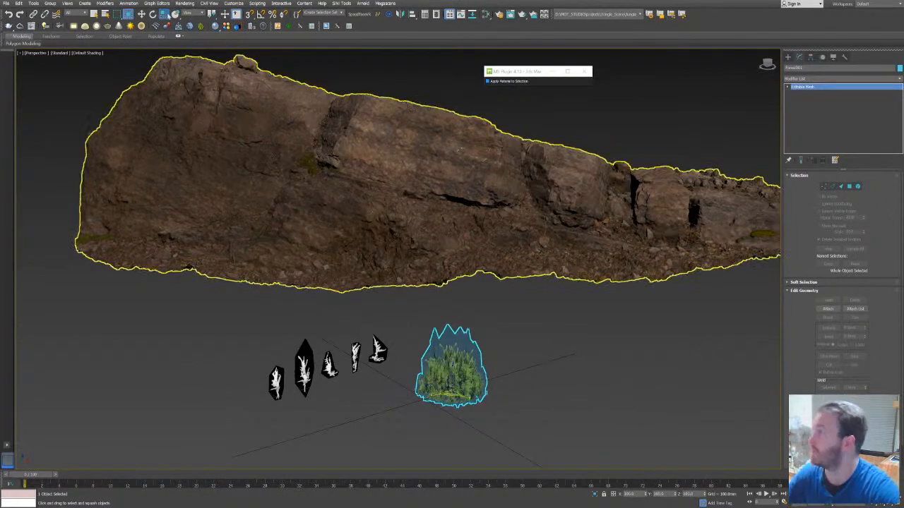
Scale the moss clump down uniformly to a small tuft relative to the cliff and close the MS Plugin window.
left_click_drag(163, 14, 164, 17)
left_click_drag(452, 394, 449, 442)
mouse_move(471, 299)
middle_mouse_down()
mouse_move(480, 343)
mouse_move(433, 361)
mouse_move(441, 348)
middle_mouse_up()
mouse_move(768, 65)
left_mouse_down()
mouse_move(738, 77)
mouse_move(748, 77)
left_mouse_up()
middle_click_drag(565, 196, 479, 221)
scroll(380, 247, "down", 2)
scroll(378, 245, "up", 1)
left_click(584, 71)
left_click_drag(768, 64, 770, 66)
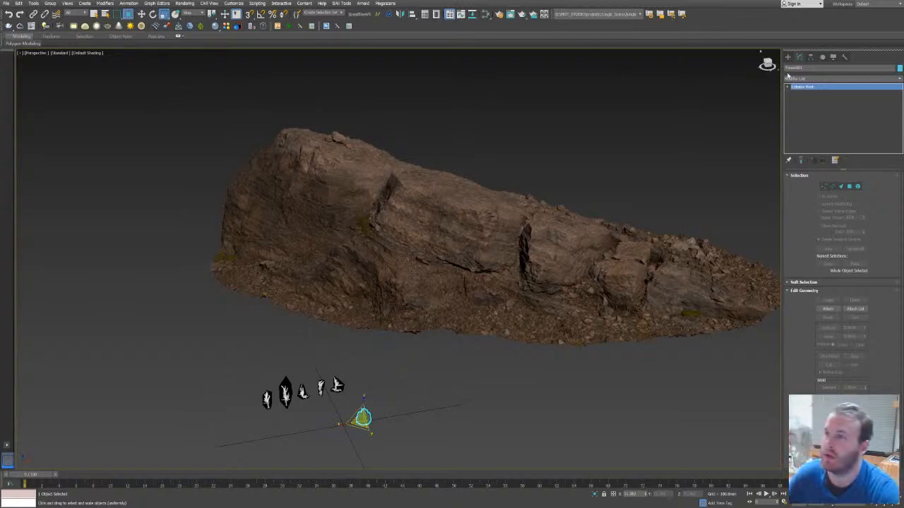
Create a tyFlow object from the Standard Primitives on the ground in front of the cliff, beside the moss clump.
left_click(849, 80)
left_click(782, 93)
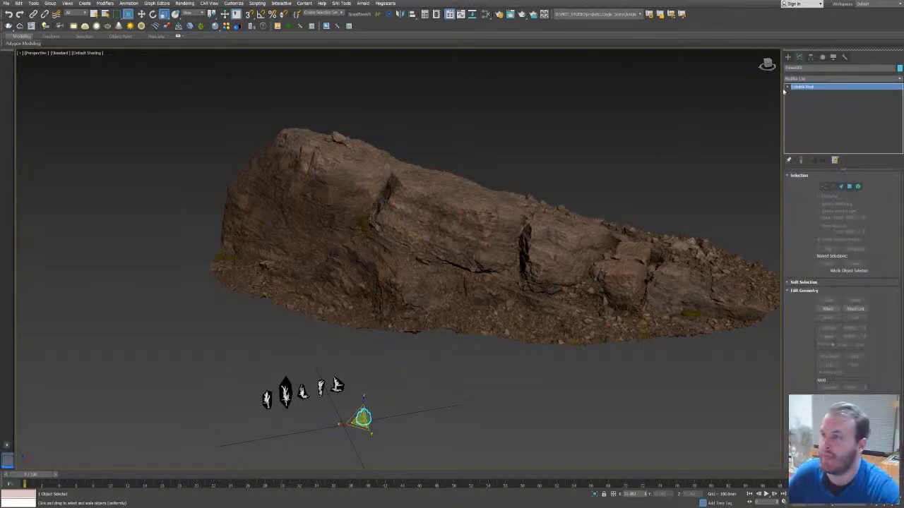
left_click(788, 58)
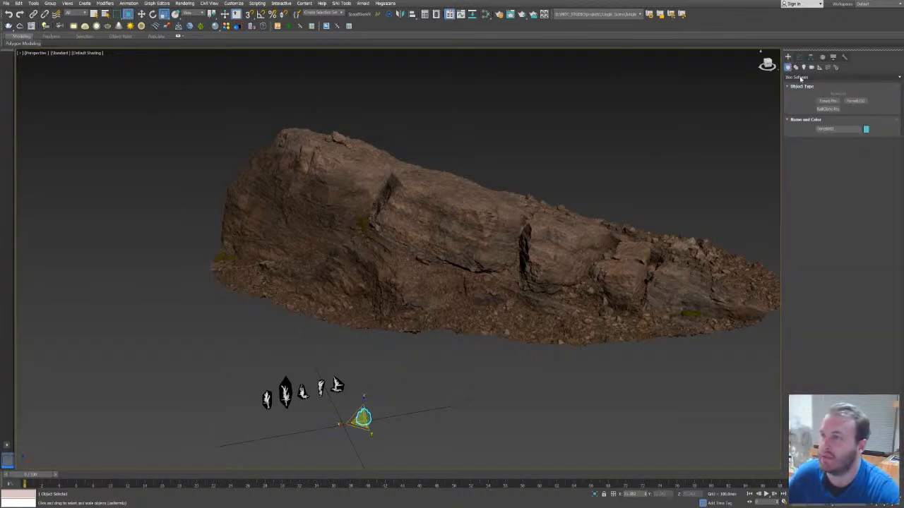
left_click(802, 79)
left_click(802, 85)
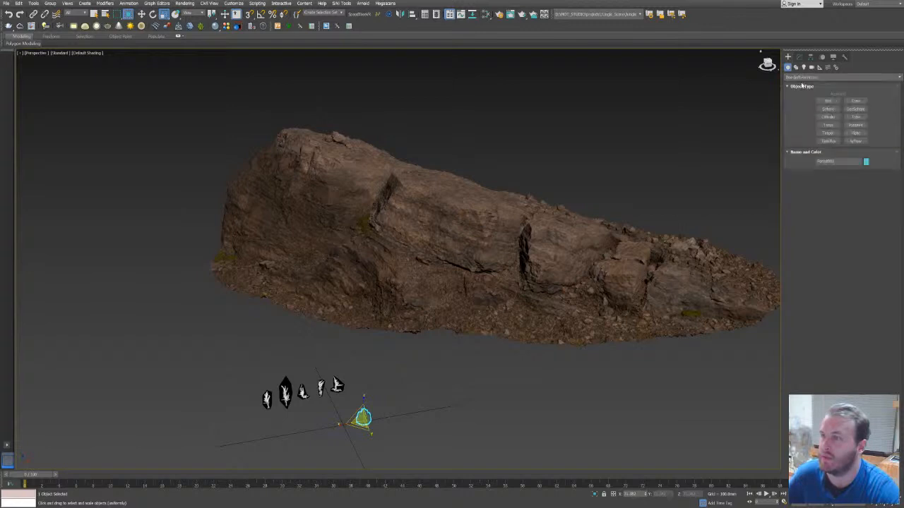
left_click(855, 141)
left_click(551, 412)
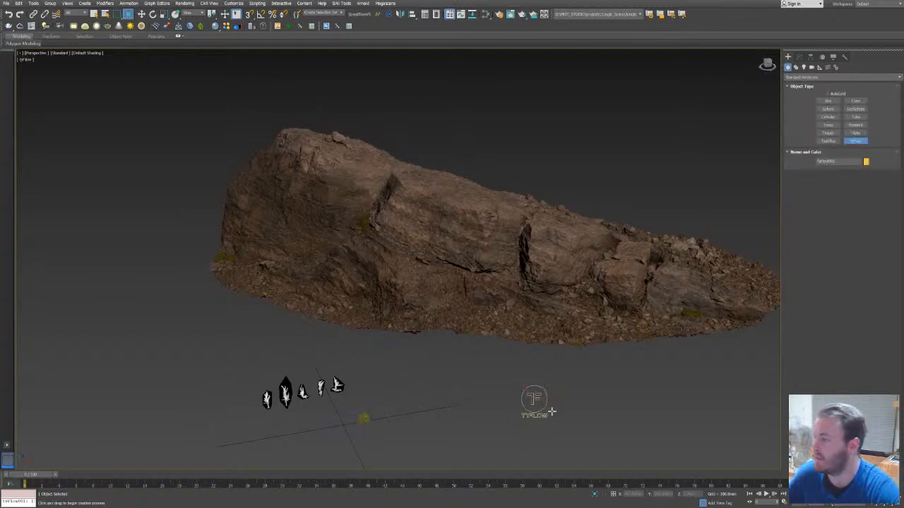
Open the new tyFlow object's editor, add a Simple Scatter Flow preset, and move the editor window clear of the scene.
left_click(799, 57)
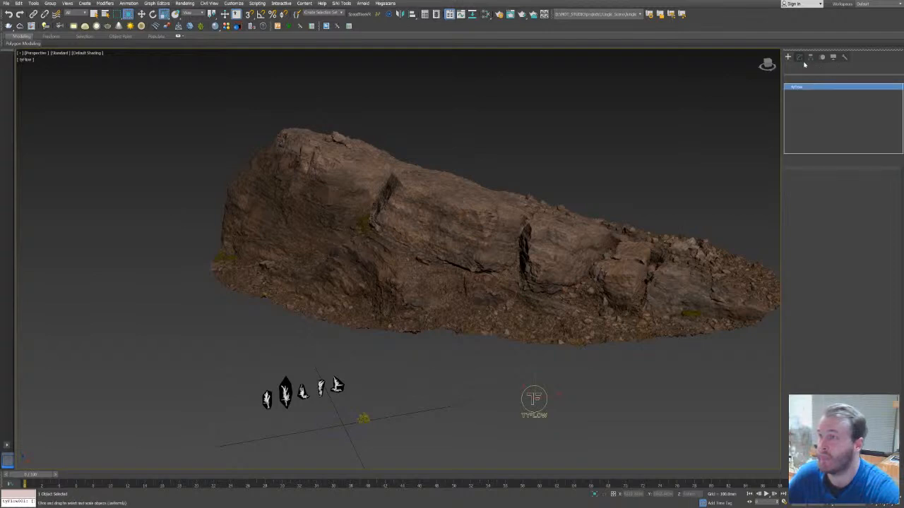
left_click(836, 192)
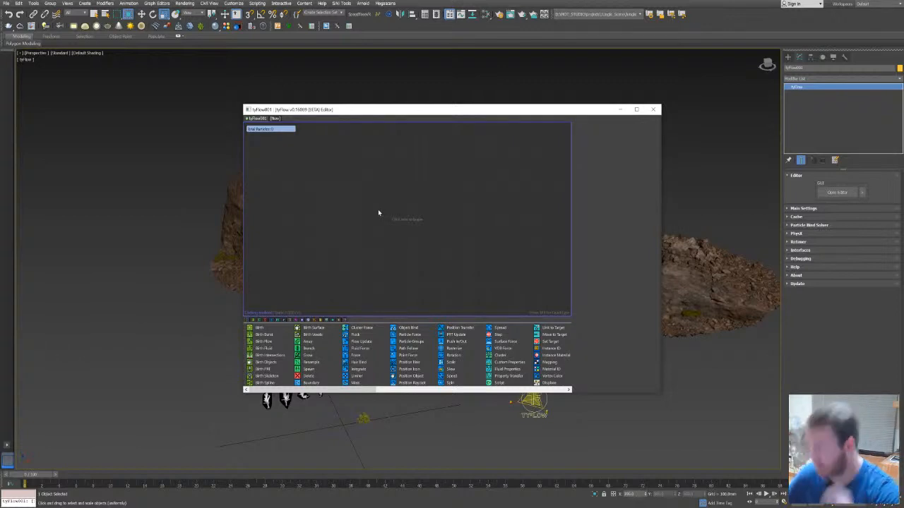
right_click(382, 188)
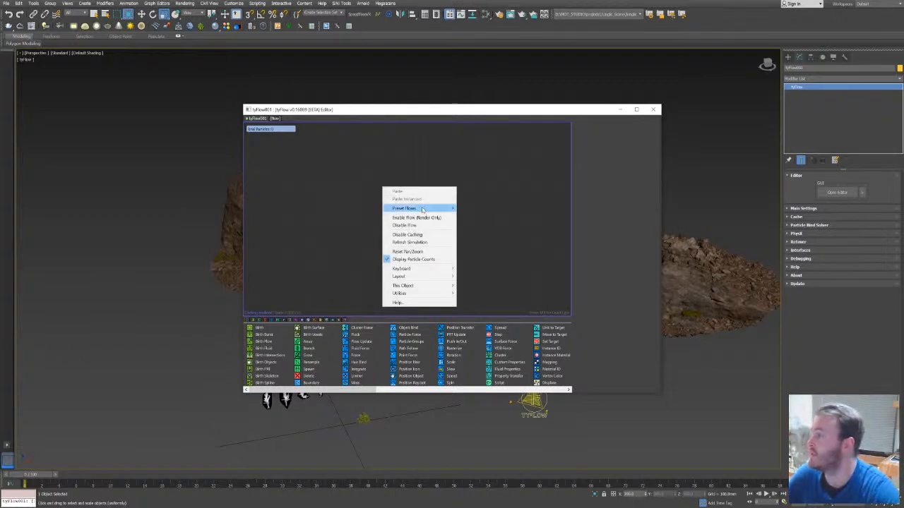
mouse_move(423, 208)
right_click(372, 181)
right_click(371, 181)
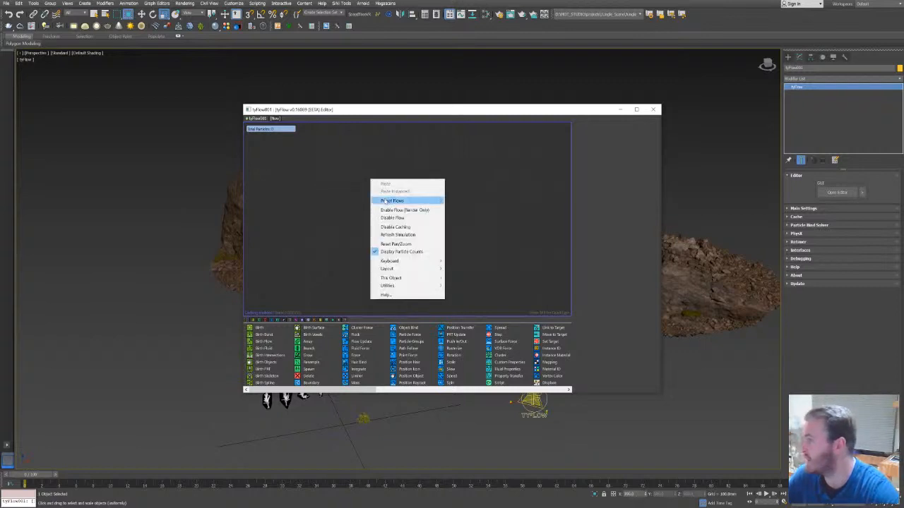
mouse_move(388, 201)
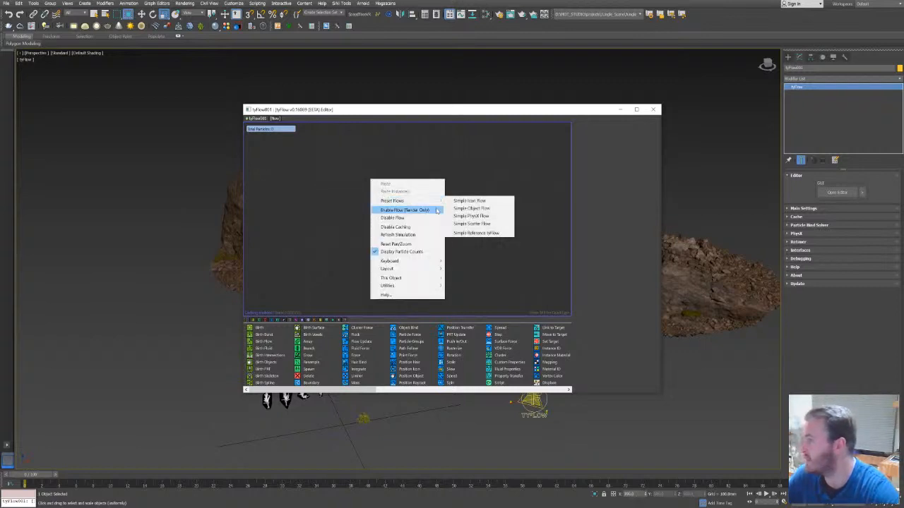
left_click(492, 225)
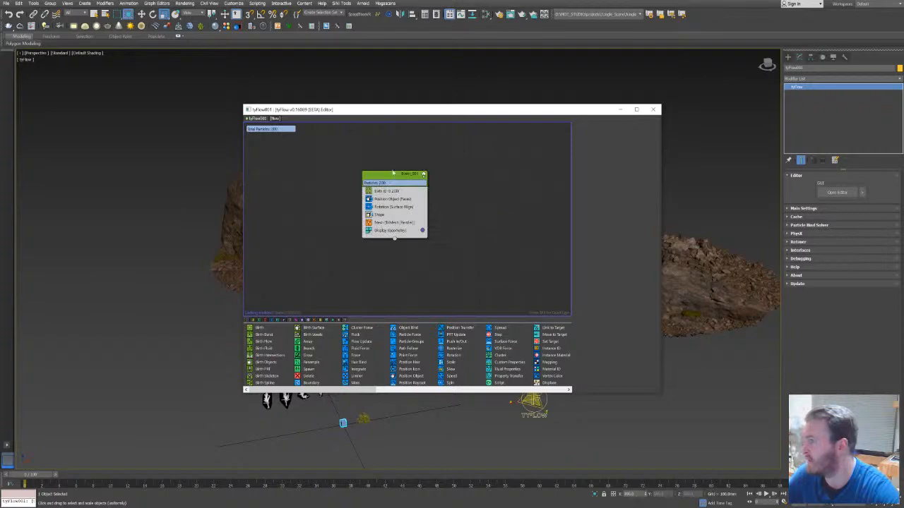
left_click_drag(442, 105, 612, 45)
left_click(608, 206)
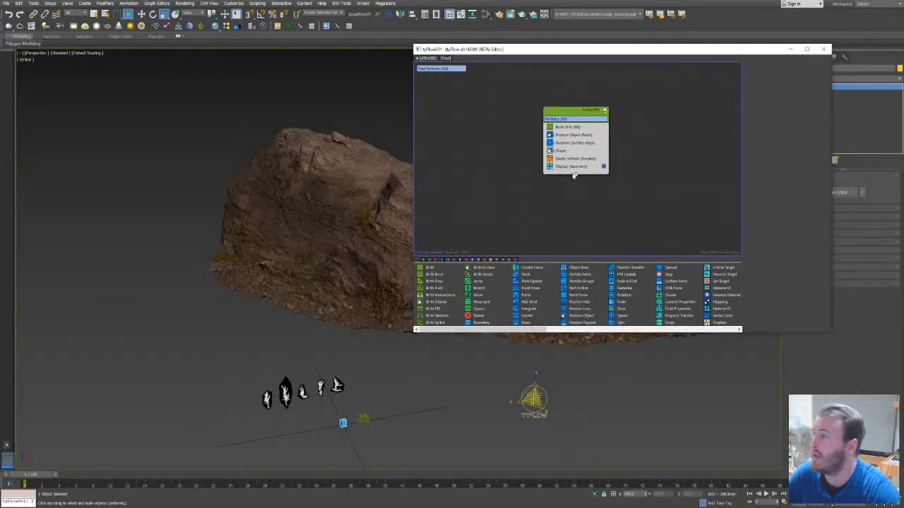
Change the Shape operator's mesh type to a reference node and assign the small green plant object near the grid origin.
left_click(560, 150)
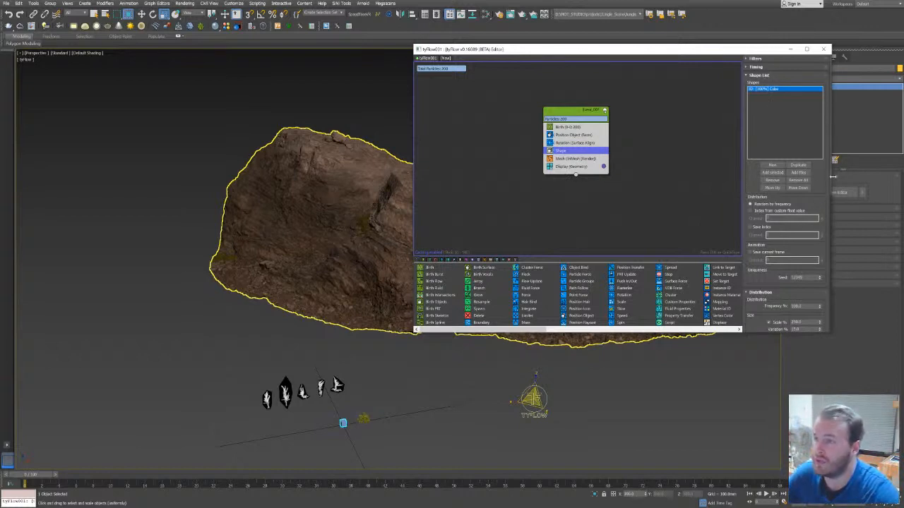
scroll(823, 233, "down", 5)
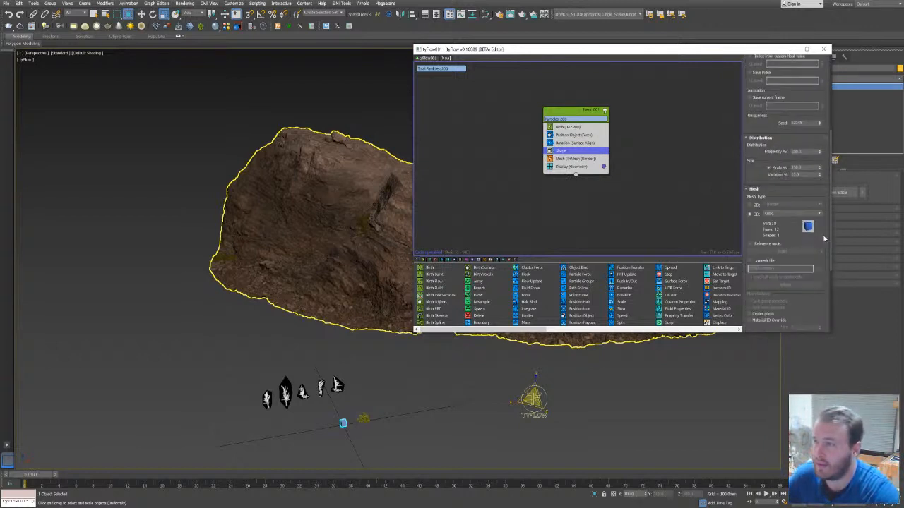
left_click(484, 429)
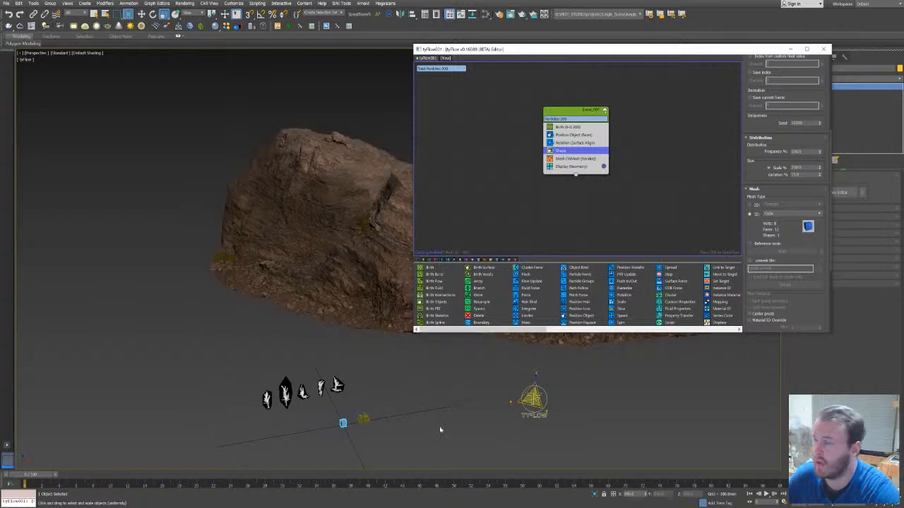
left_click(364, 419)
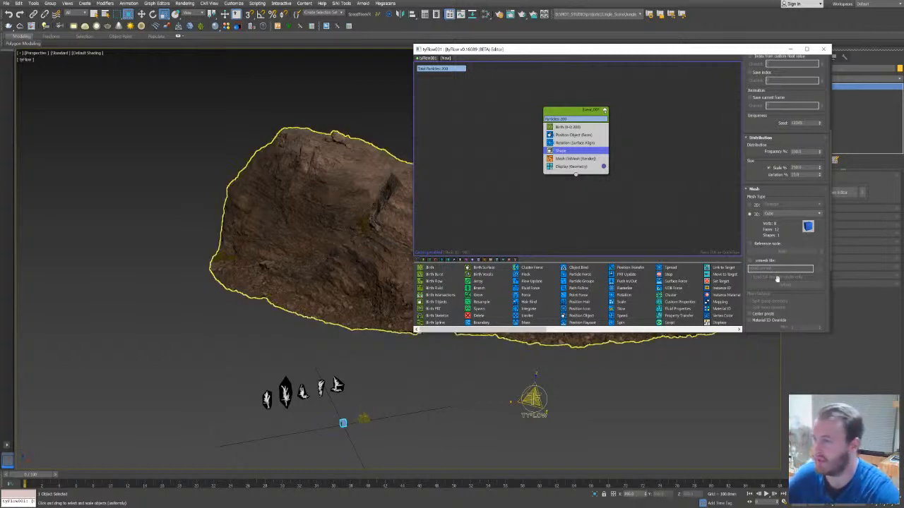
left_click(749, 260)
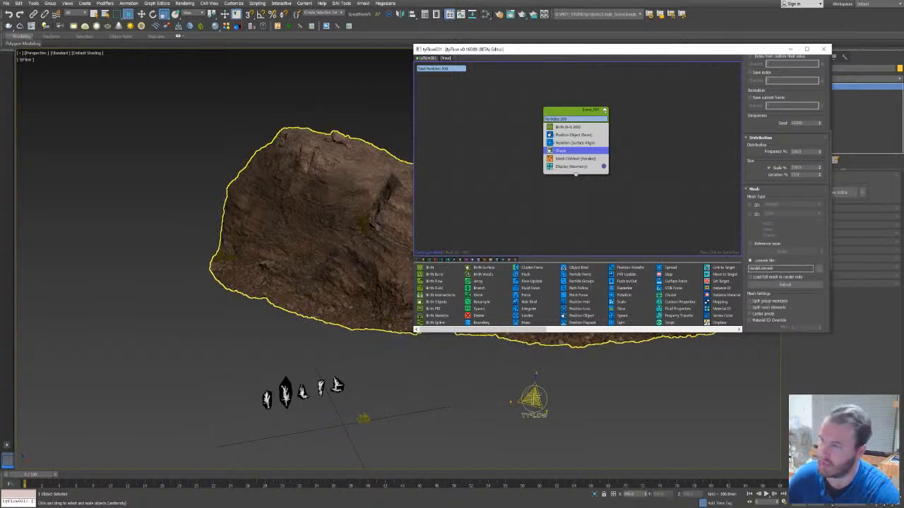
left_click(750, 244)
left_click(773, 252)
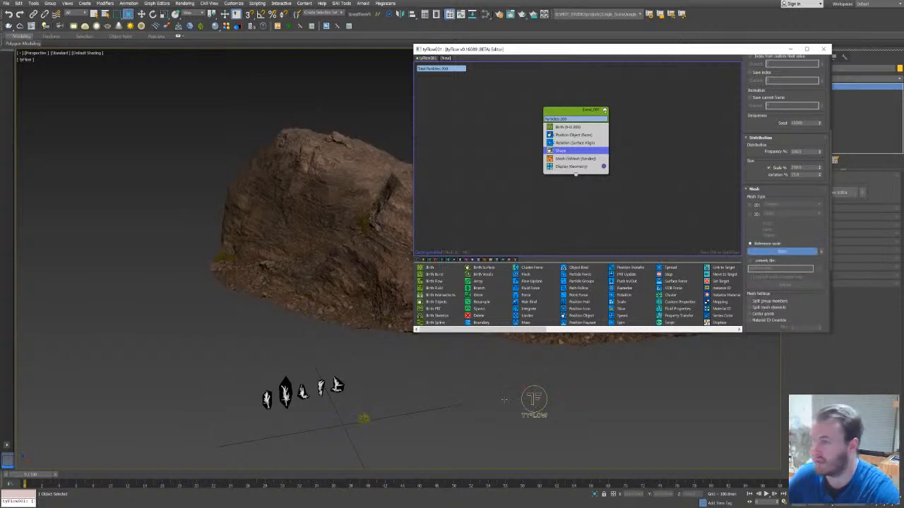
left_click(363, 418)
middle_click_drag(302, 315, 179, 353)
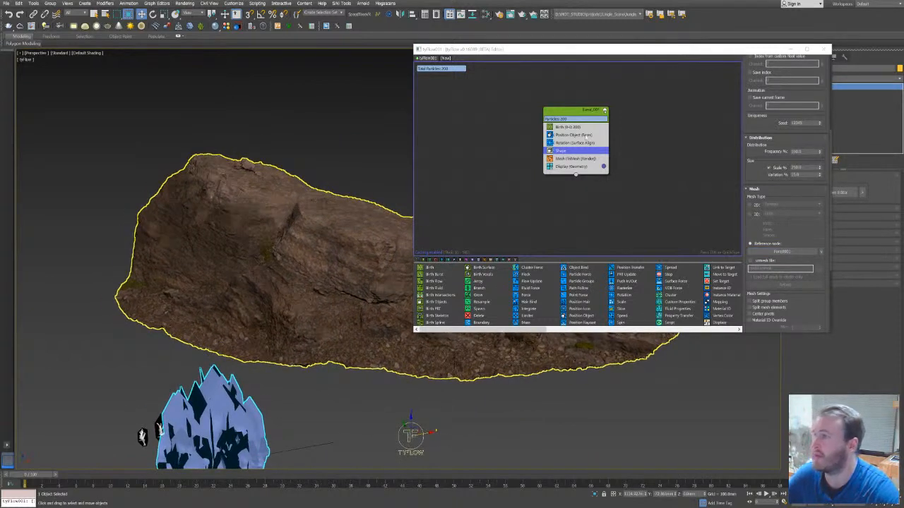
Assign the large rock cliff as the emitter surface in the Position Object operator.
left_click(570, 135)
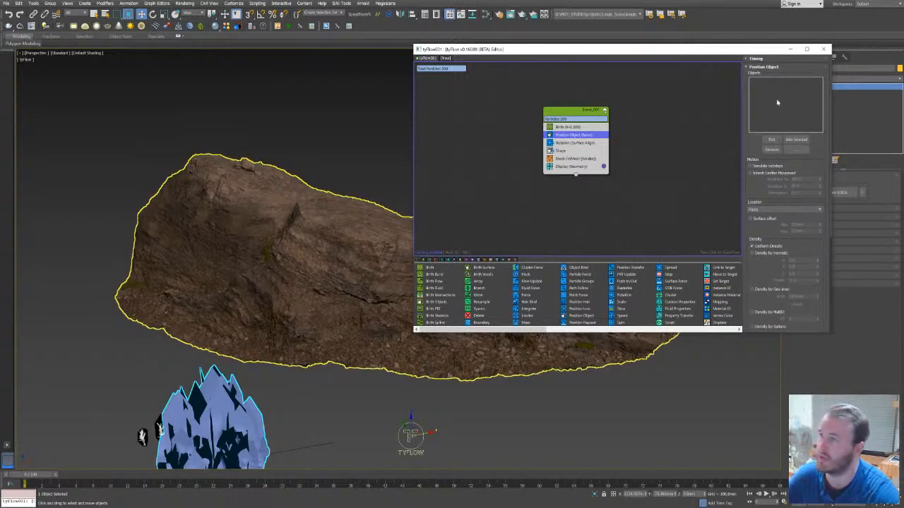
left_click(771, 139)
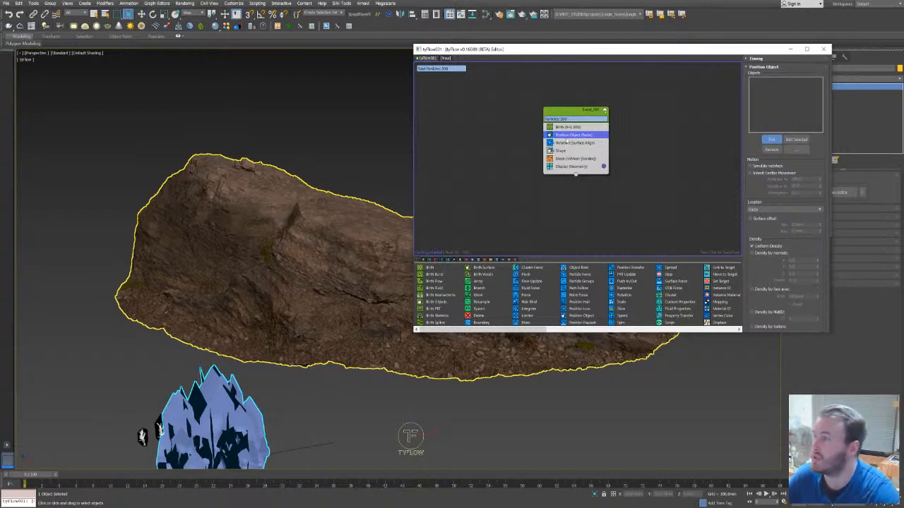
left_click(353, 258)
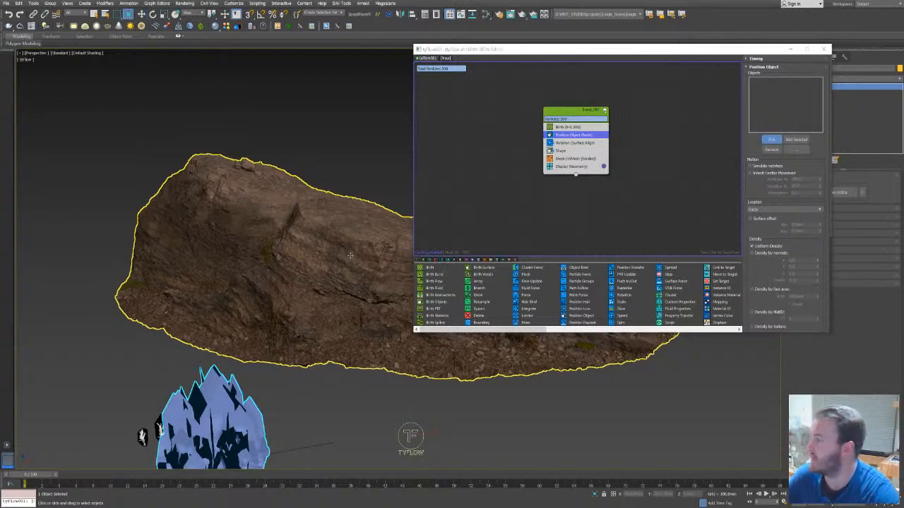
middle_click_drag(320, 175, 355, 185)
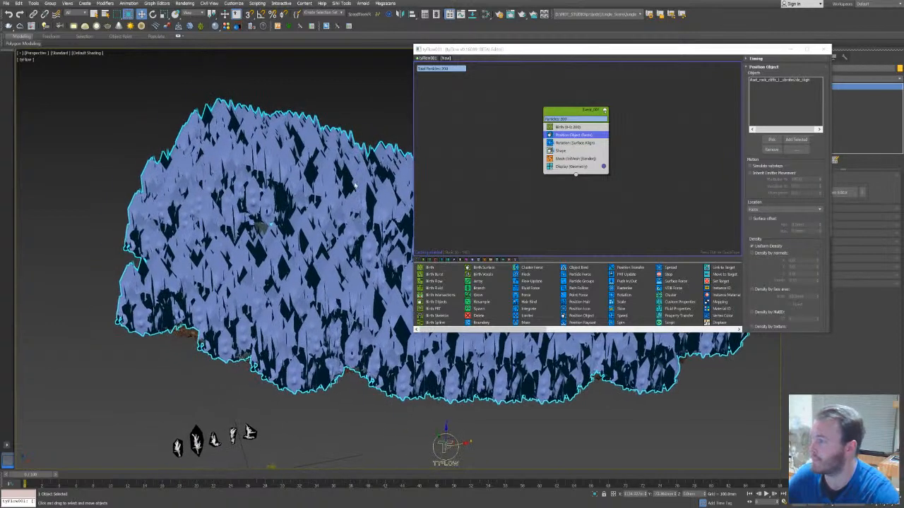
Set the Shape operator's scale to 15% to shrink the plants scattered over the rock.
left_click(572, 204)
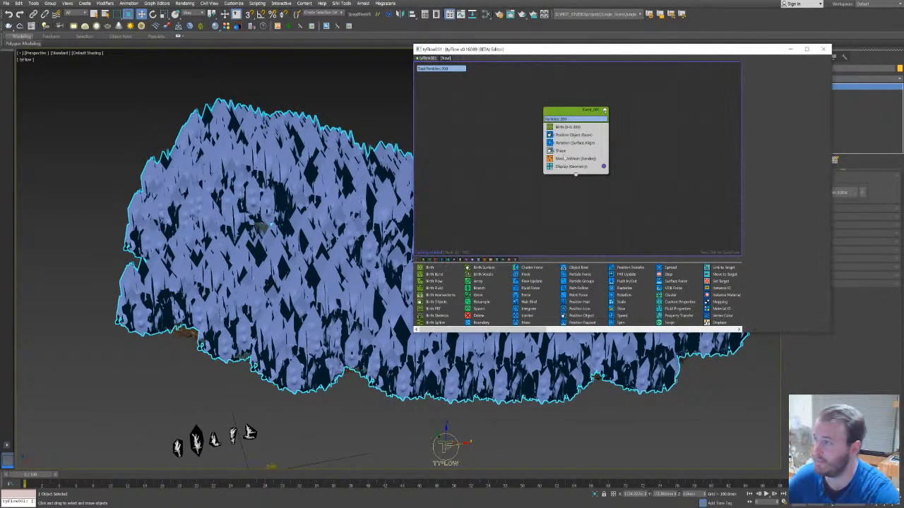
left_click(561, 159)
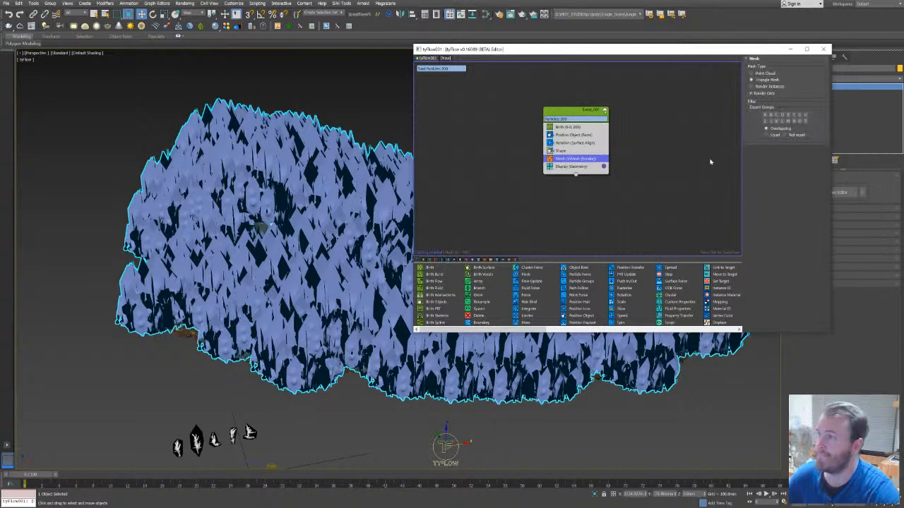
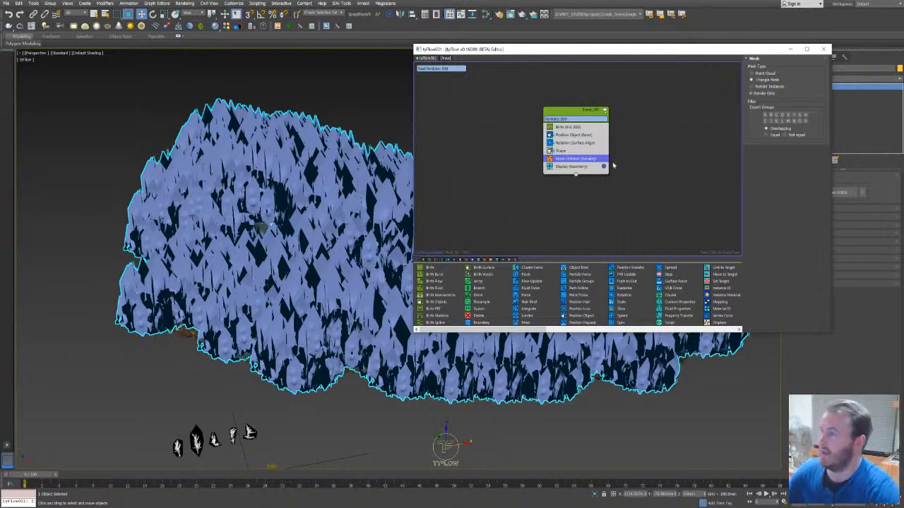
left_click(565, 135)
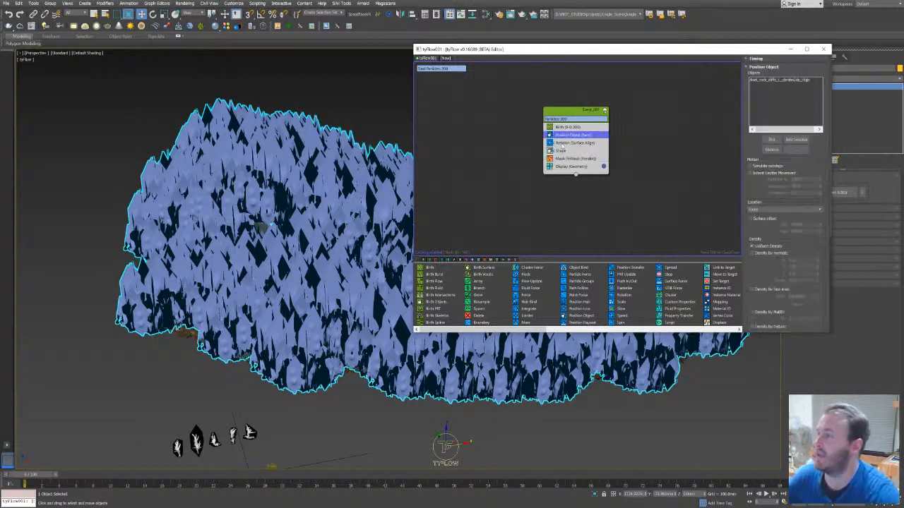
left_click(560, 151)
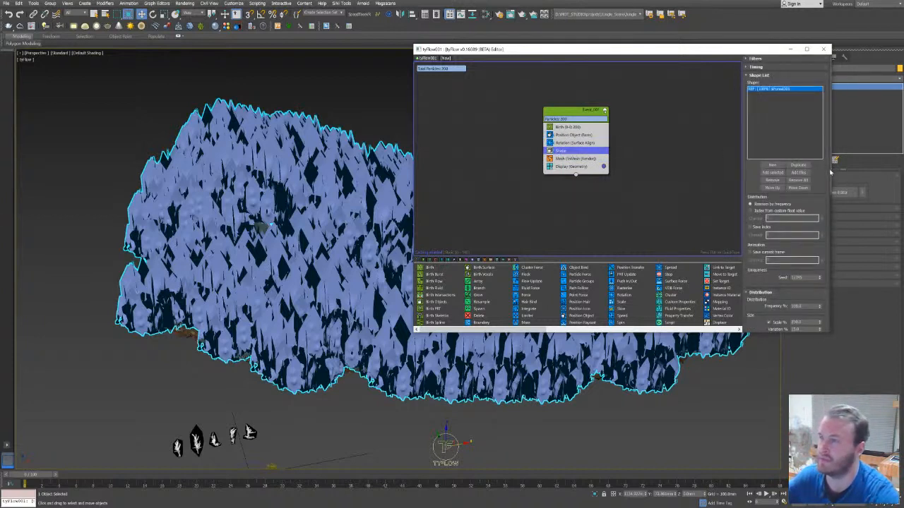
scroll(828, 223, "down", 3)
scroll(829, 223, "down", 2)
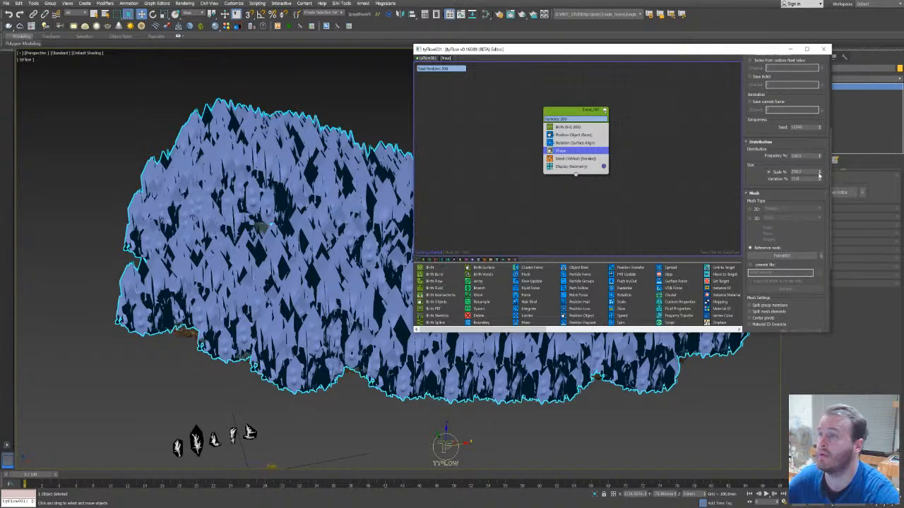
double_click(811, 172)
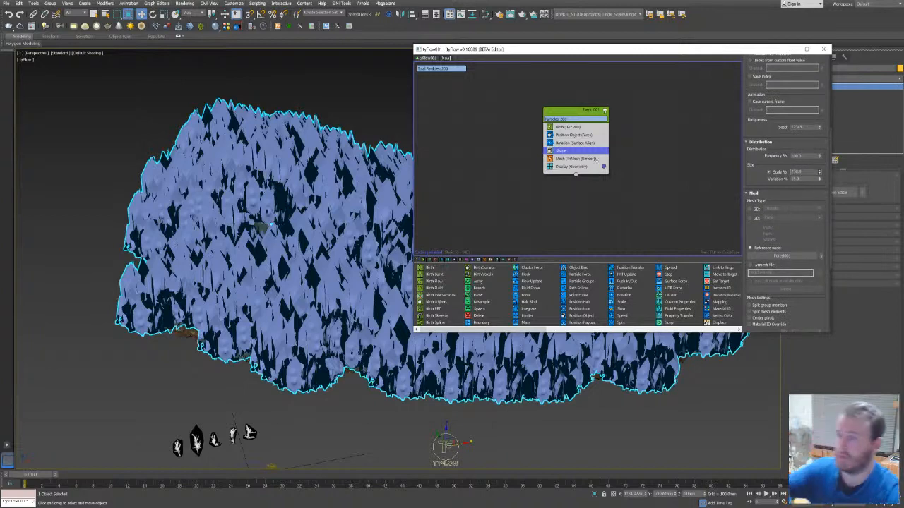
left_click(605, 164)
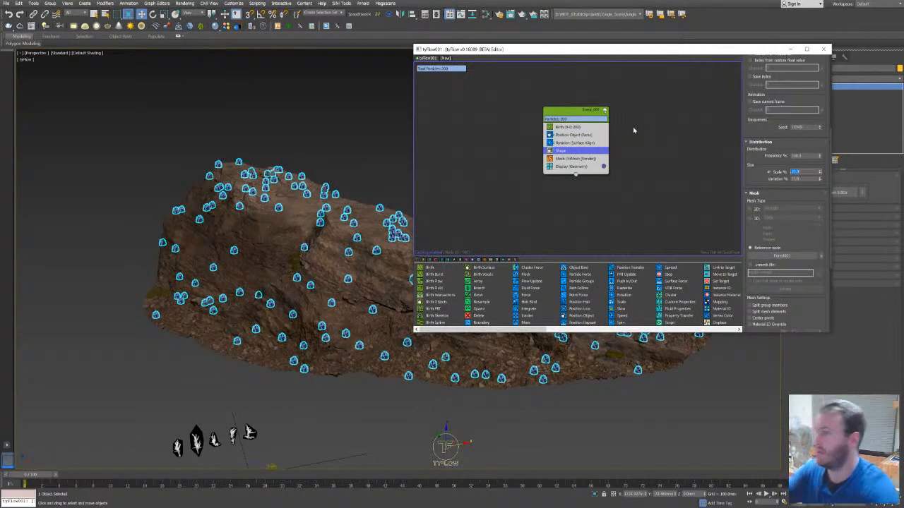
type("1")
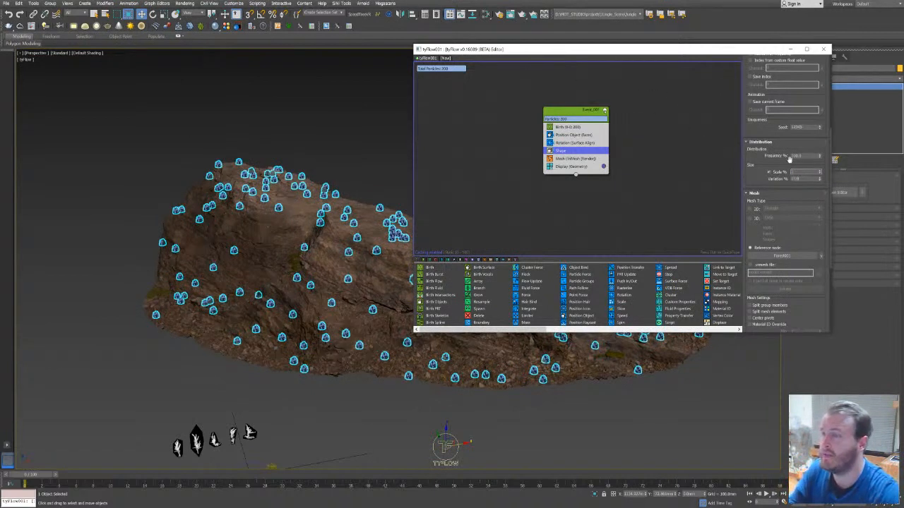
left_click(323, 199)
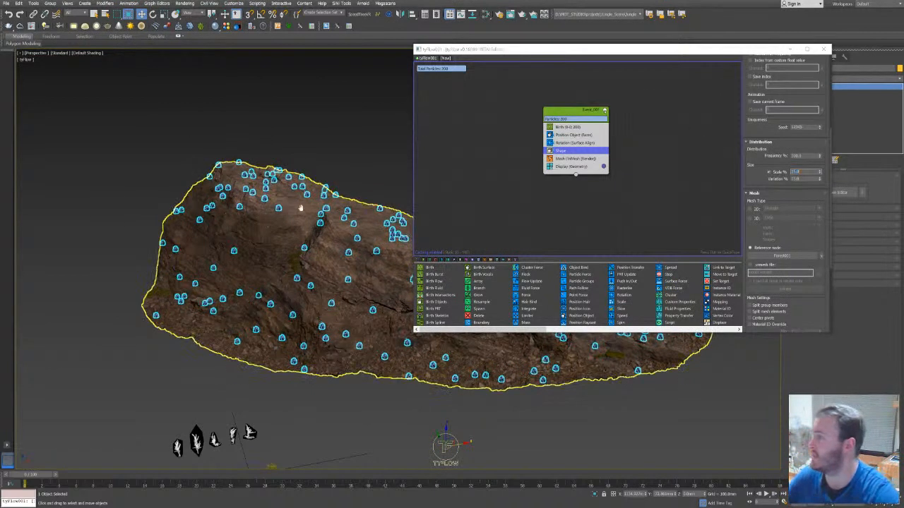
scroll(323, 199, "up", 4)
scroll(323, 199, "up", 4)
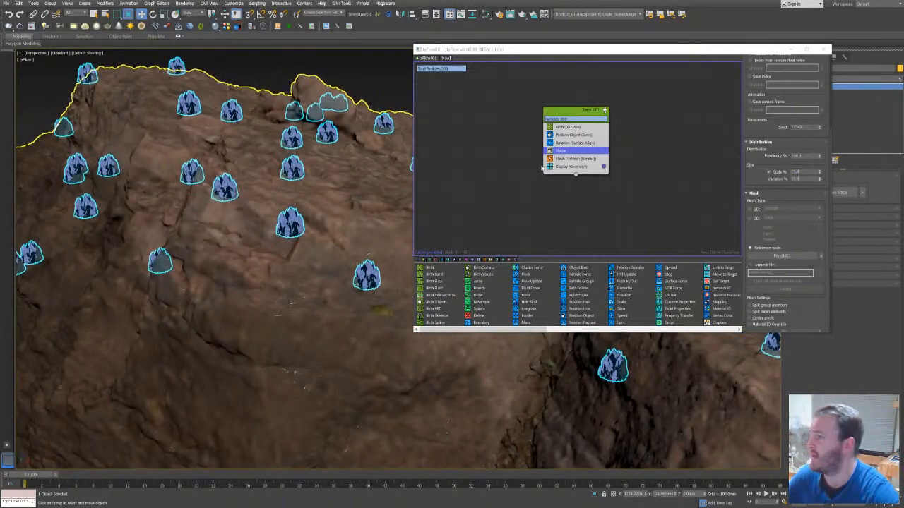
Enable density by normals in the Position Object operator so the plants favour the rock's upward-facing surfaces.
left_click(568, 166)
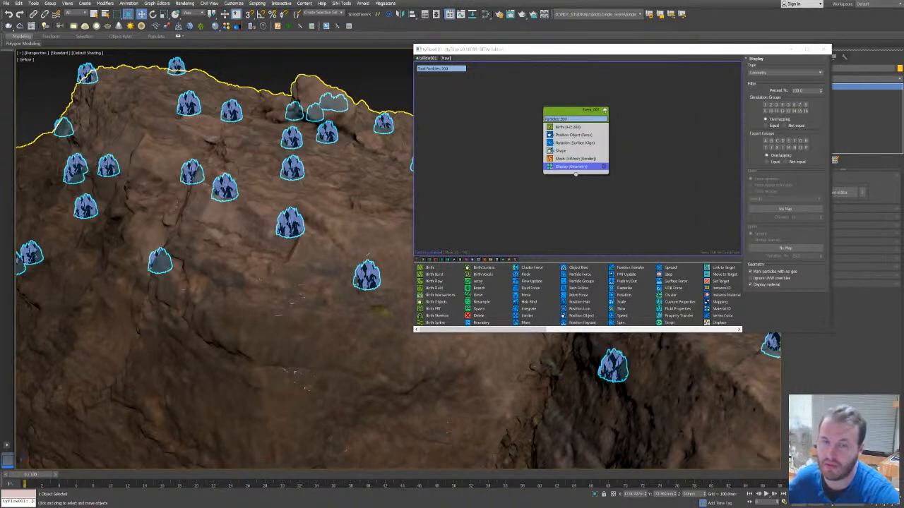
scroll(332, 230, "down", 5)
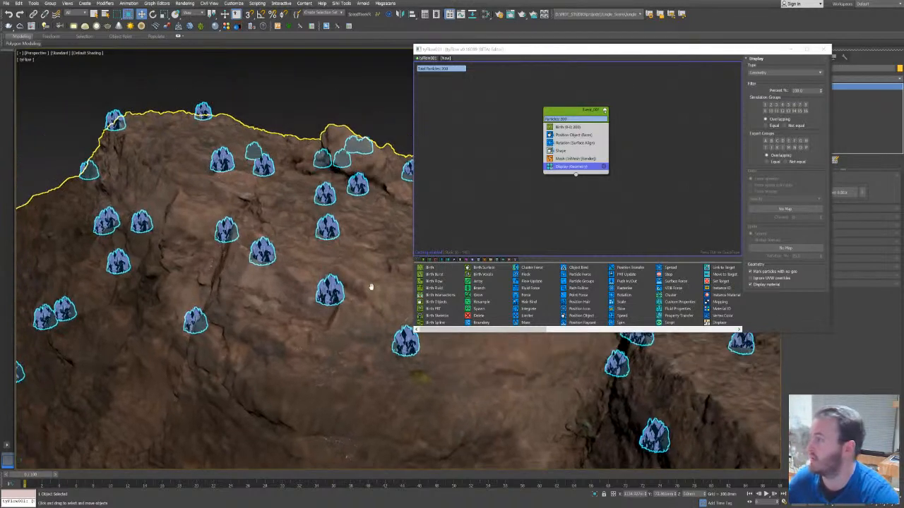
left_click(558, 143)
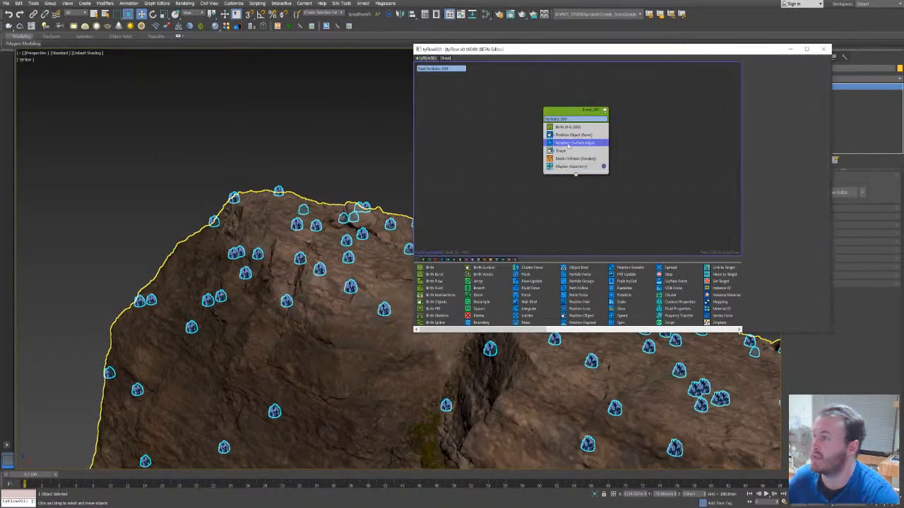
middle_click_drag(242, 296, 347, 169, "alt")
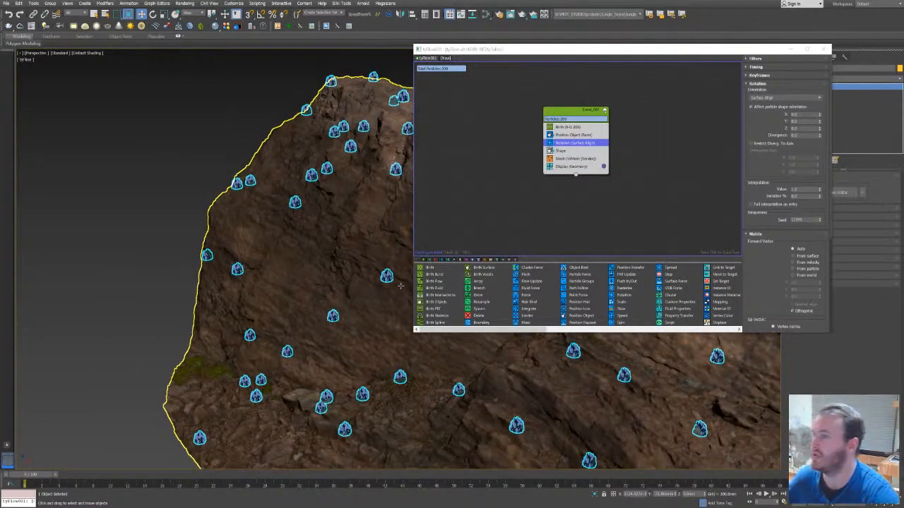
left_click(561, 134)
left_click(559, 135)
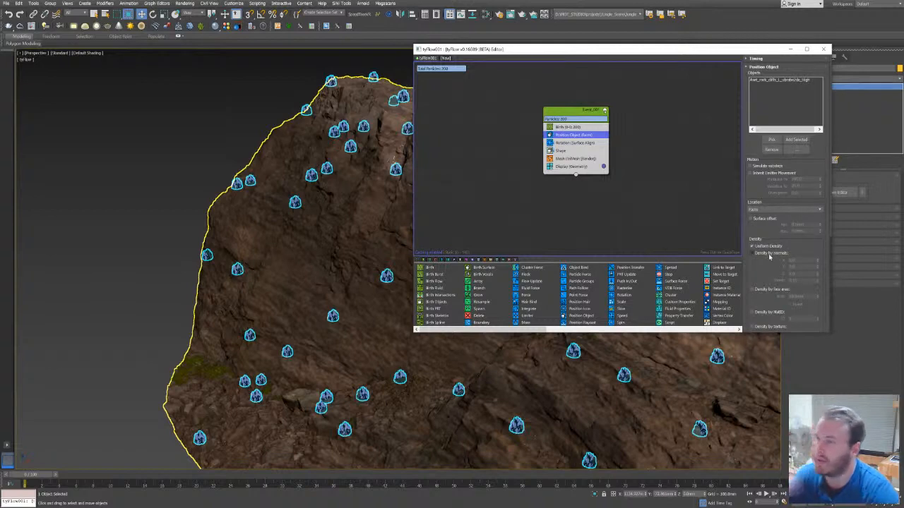
left_click(769, 254)
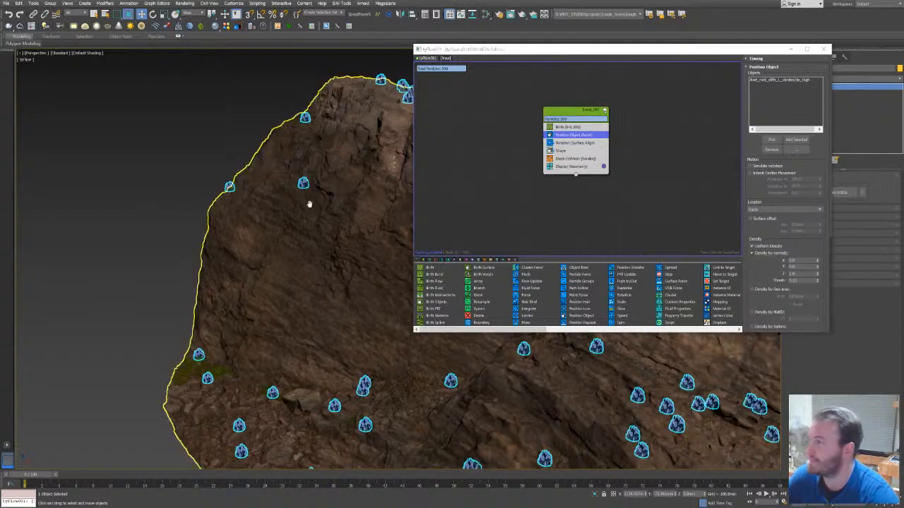
Set the Birth operator's total particle count to 8000 to cover the rock more densely.
middle_click_drag(308, 204, 100, 191)
scroll(100, 191, "down", 5)
middle_click_drag(180, 219, 326, 218)
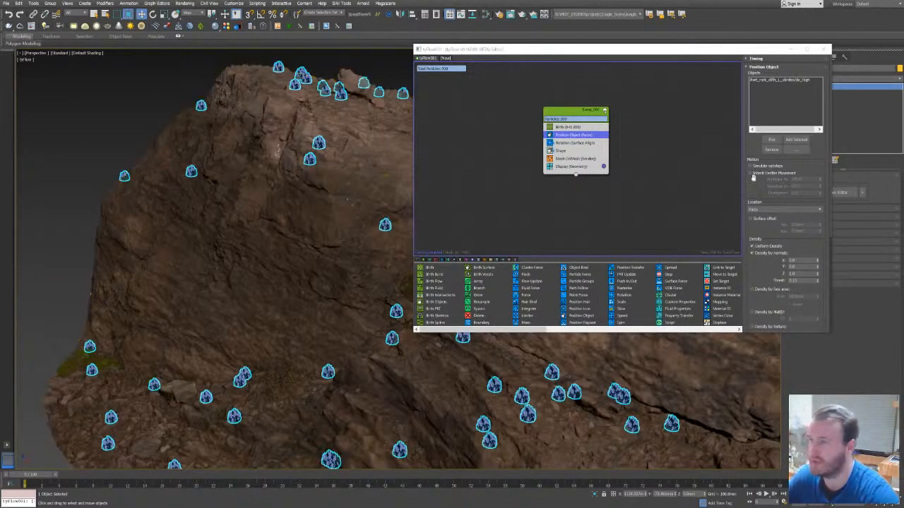
left_click(561, 127)
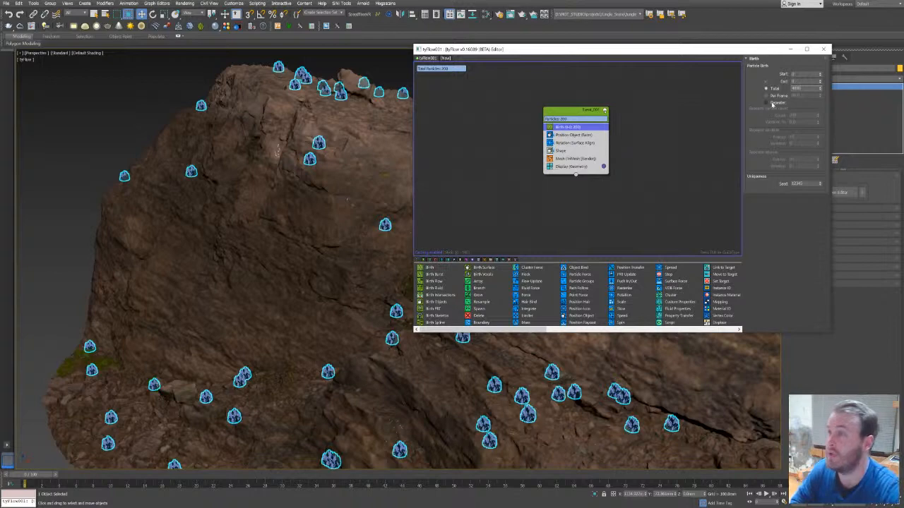
middle_click_drag(290, 141, 177, 144, "alt")
left_click_drag(805, 89, 741, 95)
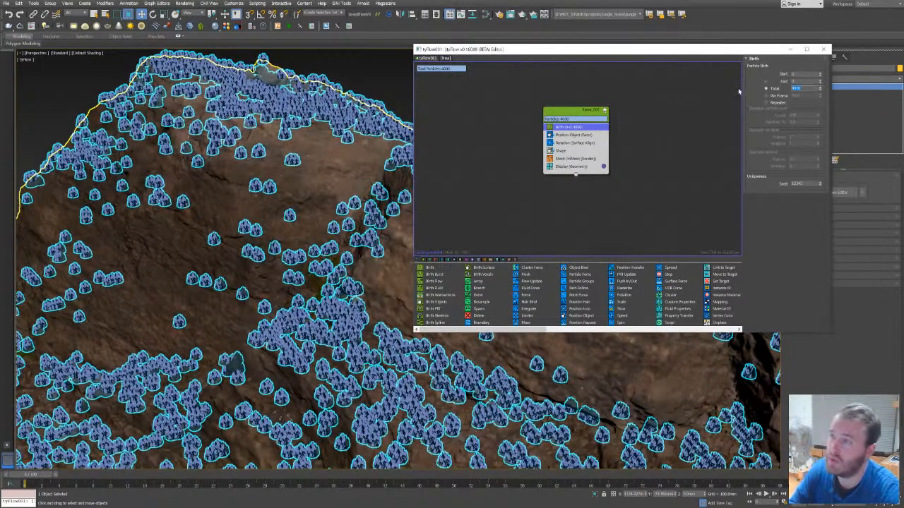
type("8")
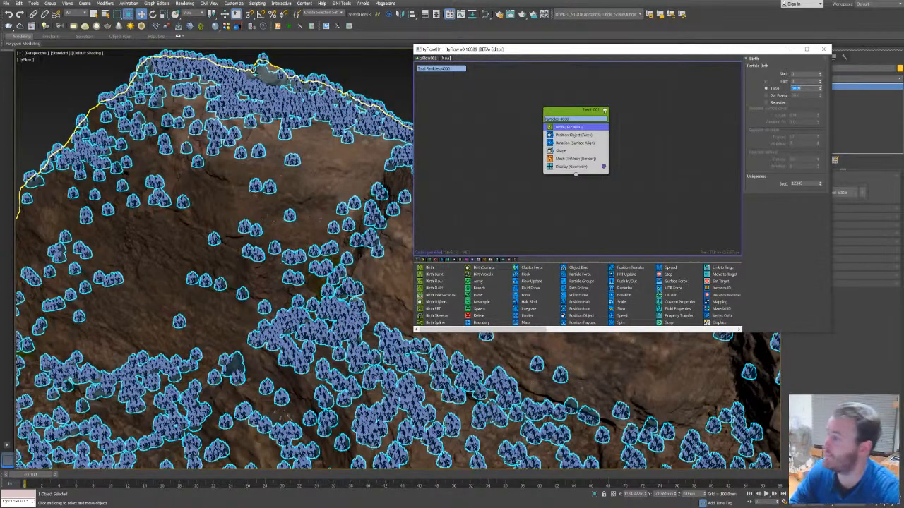
scroll(307, 214, "down", 5)
middle_click_drag(307, 212, 208, 247)
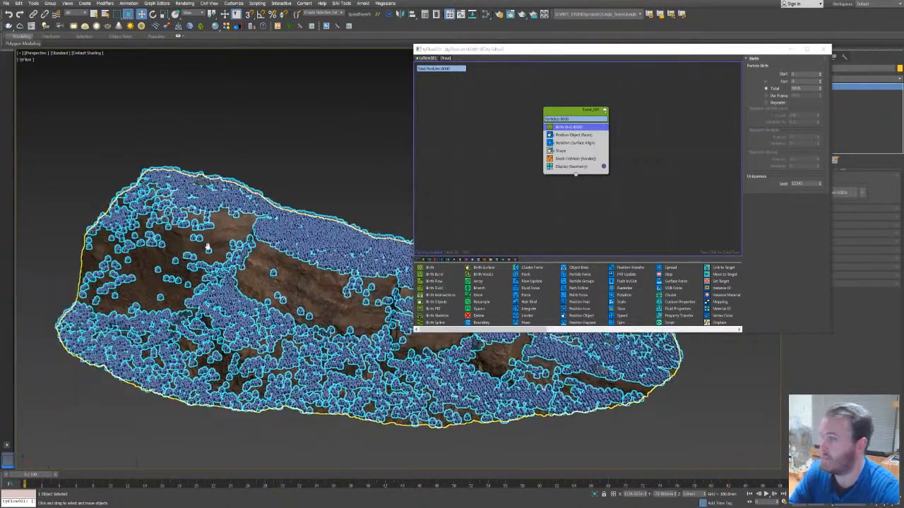
Change the Display operator's type to Bounding Boxes for the scattered particles.
left_click(578, 167)
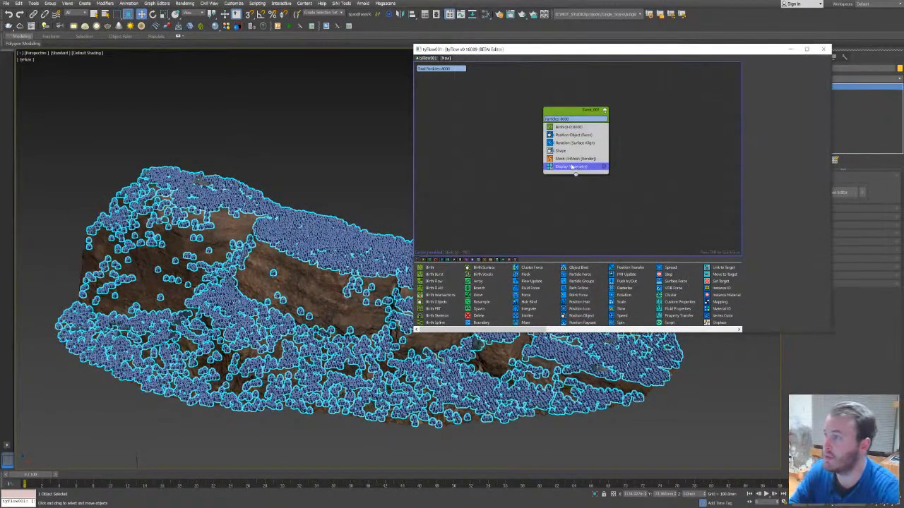
left_click(780, 74)
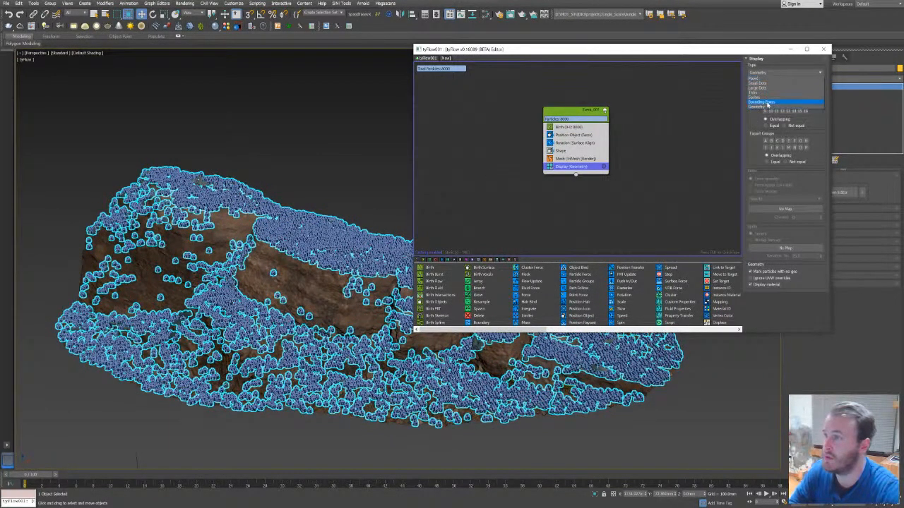
left_click(767, 103)
middle_click_drag(264, 178, 314, 168)
scroll(303, 311, "up", 3)
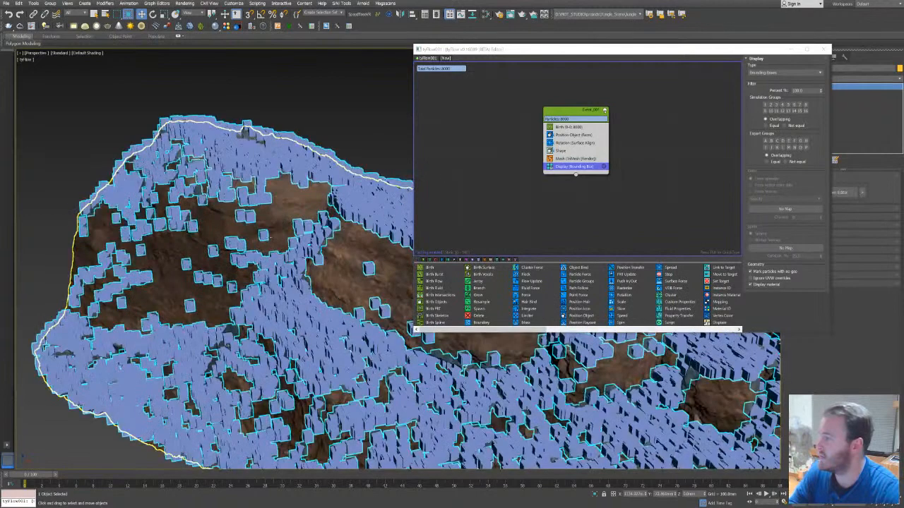
Assign the large rock cliff as the Rotation operator's surface-align object so the instances follow its slopes.
left_click(568, 142)
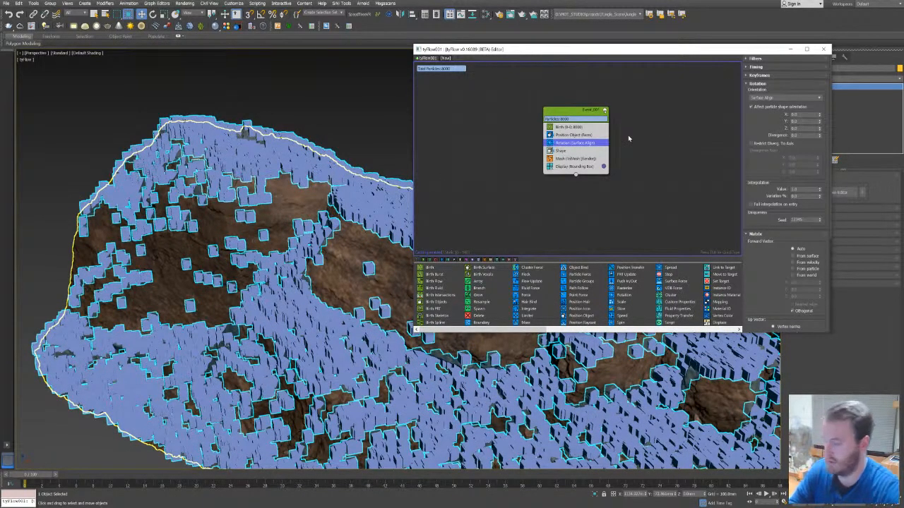
left_click(756, 83)
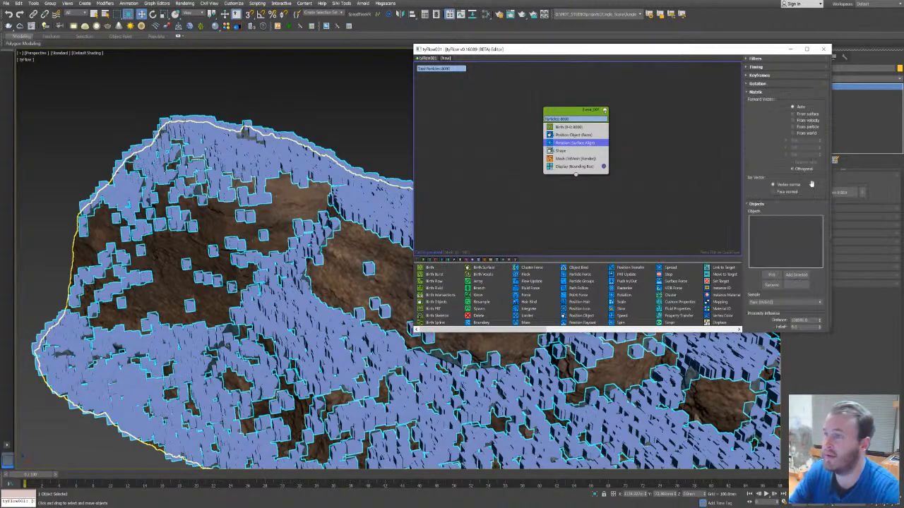
left_click(771, 275)
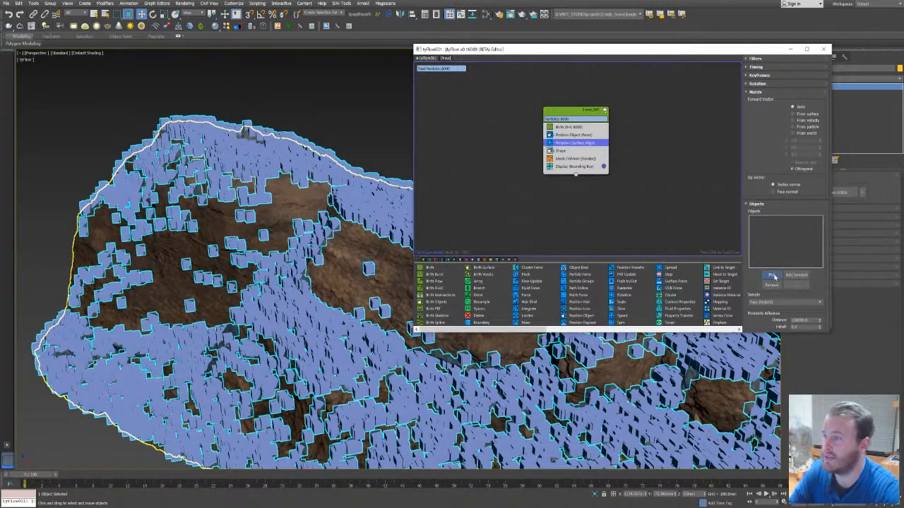
left_click(398, 281)
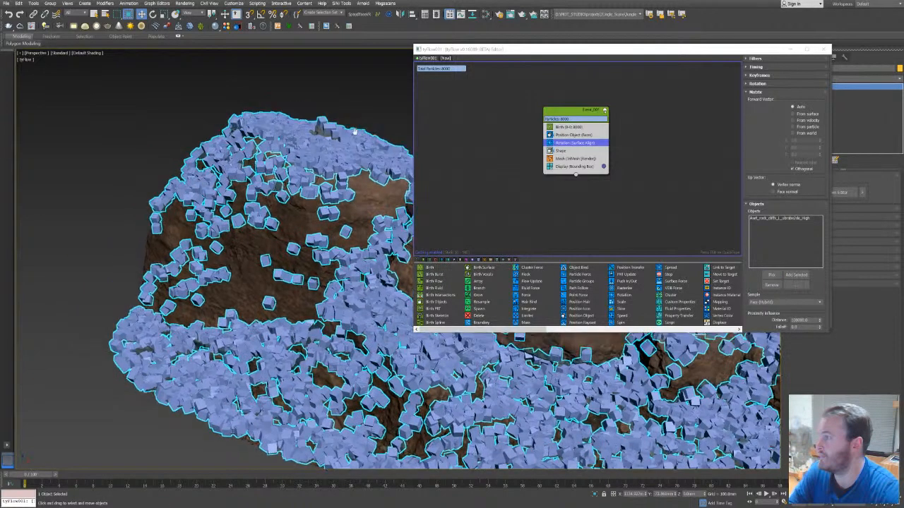
middle_click_drag(354, 132, 351, 86)
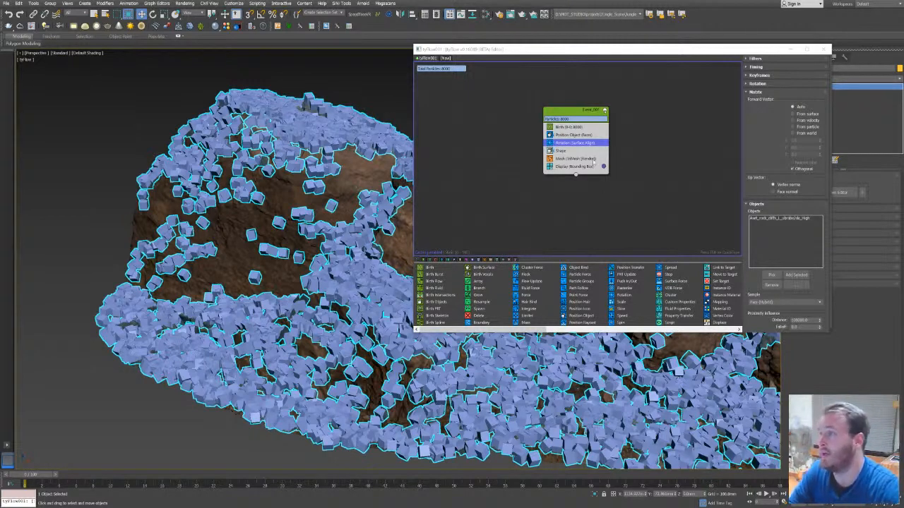
Select the small source plant near the grid origin and open the Slate Material Editor.
left_click(565, 135)
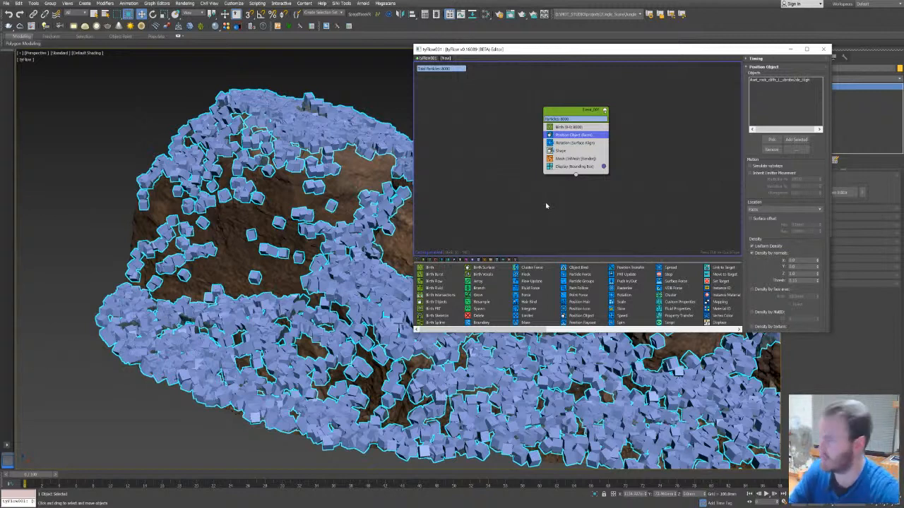
left_click(627, 176)
middle_click_drag(244, 201, 166, 194, "alt")
scroll(173, 198, "down", 6)
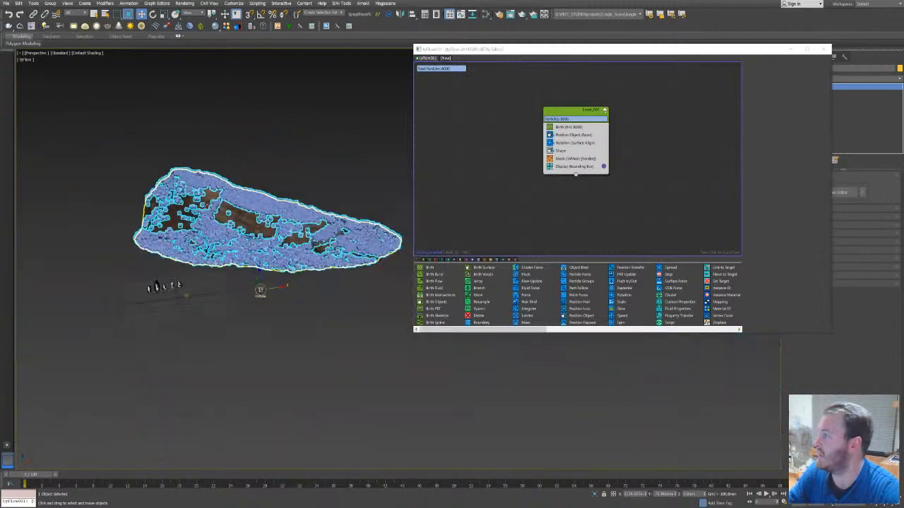
scroll(241, 321, "up", 6)
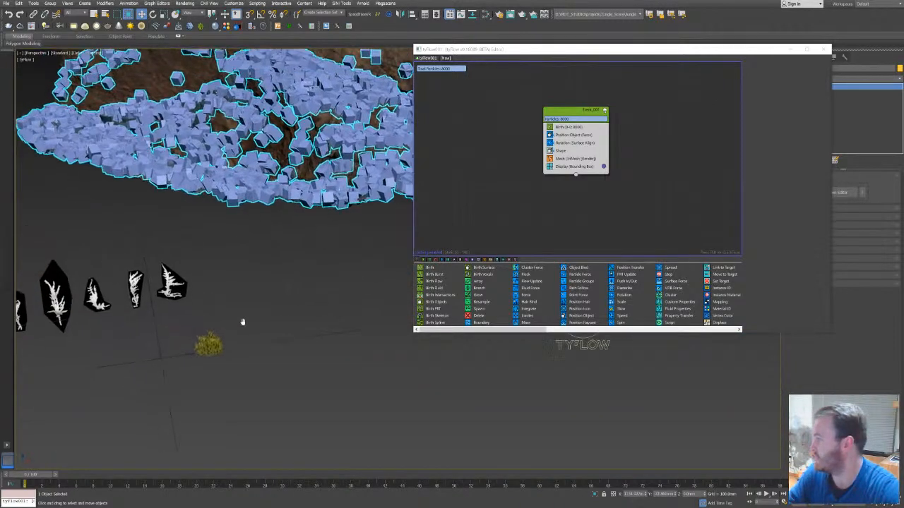
left_click(209, 342)
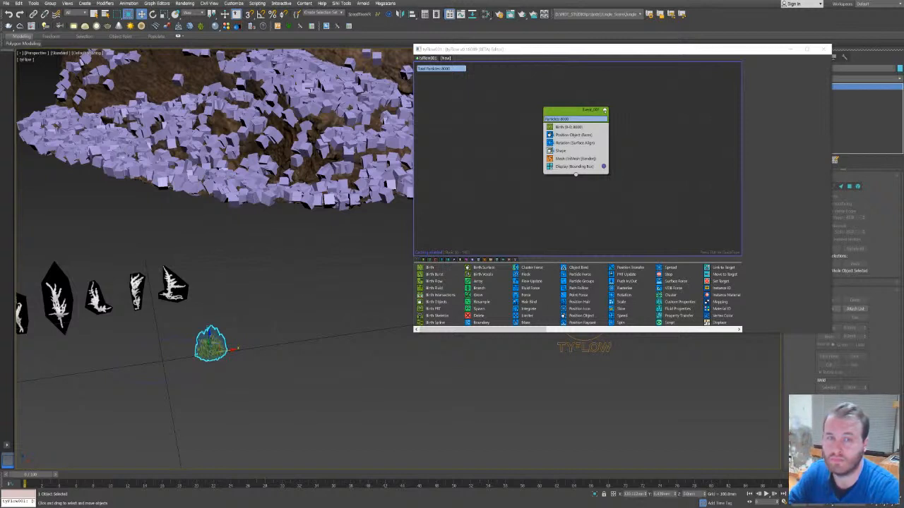
left_click(573, 195)
left_click_drag(570, 111, 598, 94)
left_click(487, 17)
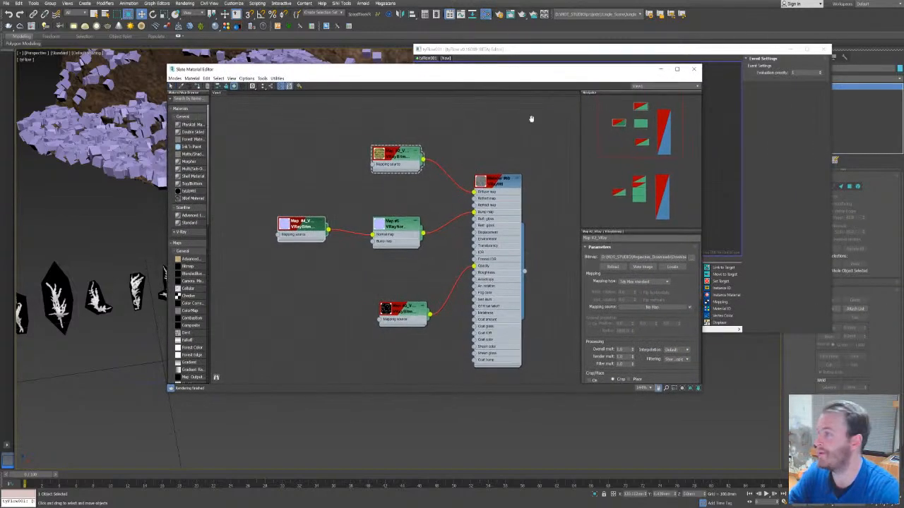
Create a VRay2SidedMtl and connect the plant's VRayMtl to both its front and back material inputs.
middle_click_drag(398, 127, 386, 142)
right_click(412, 154)
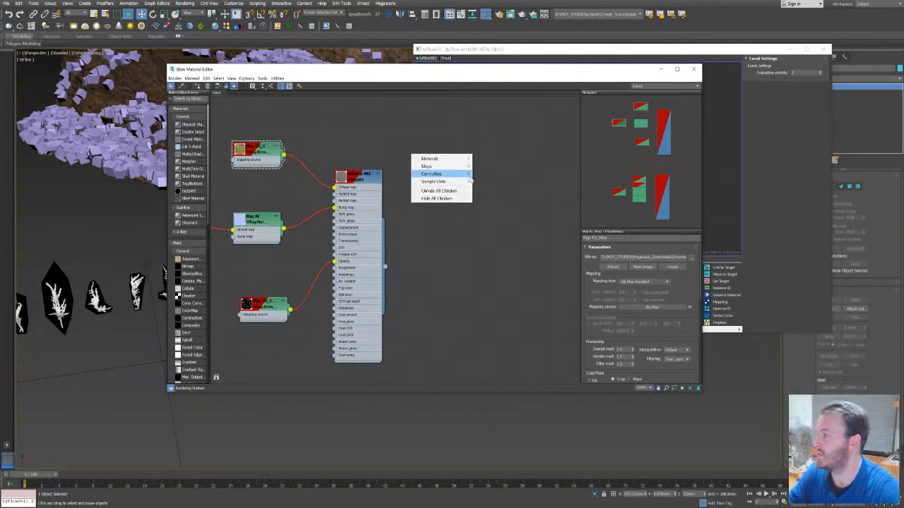
mouse_move(461, 159)
mouse_move(487, 174)
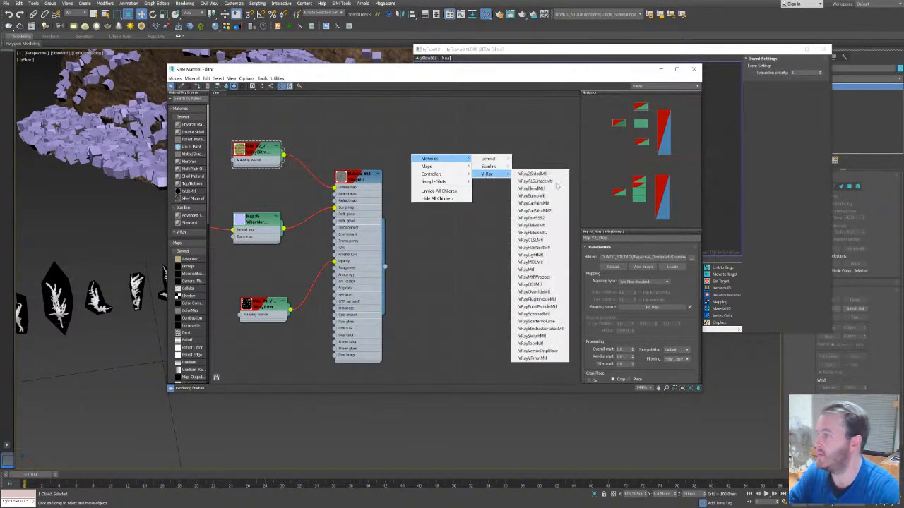
left_click(551, 174)
left_click_drag(417, 158, 464, 213)
left_click_drag(385, 266, 436, 223)
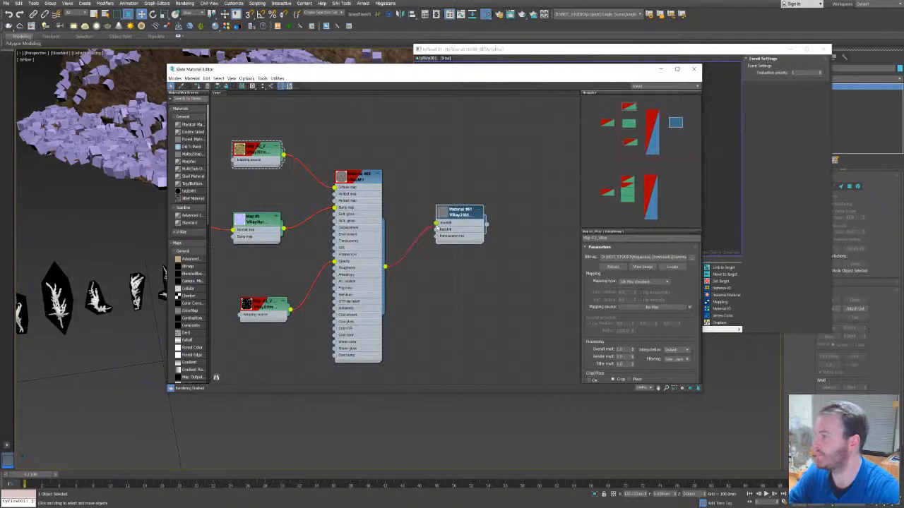
left_click_drag(386, 266, 438, 229)
left_click_drag(473, 76, 903, 106)
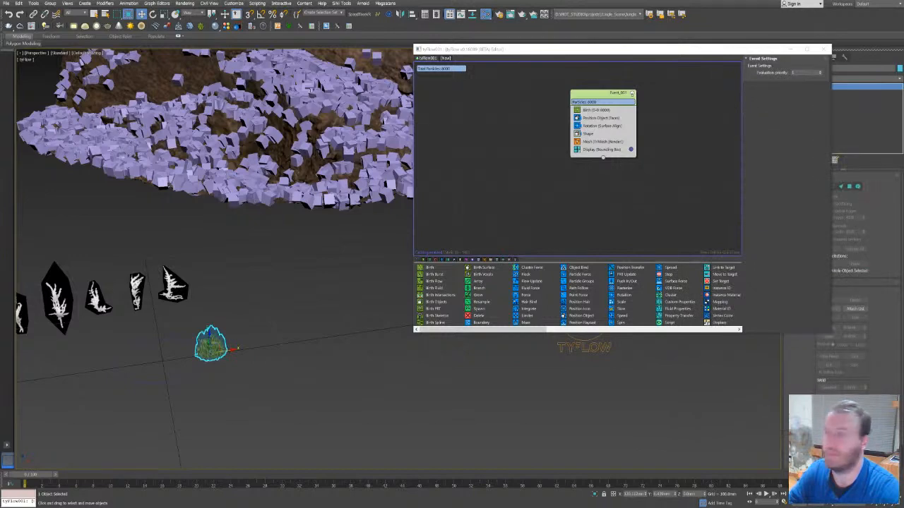
Add an Instance Material operator to the event between the Mesh and Display operators.
middle_click_drag(290, 225, 326, 338)
left_click(605, 99)
middle_click_drag(615, 192, 575, 181)
left_click_drag(504, 329, 669, 325)
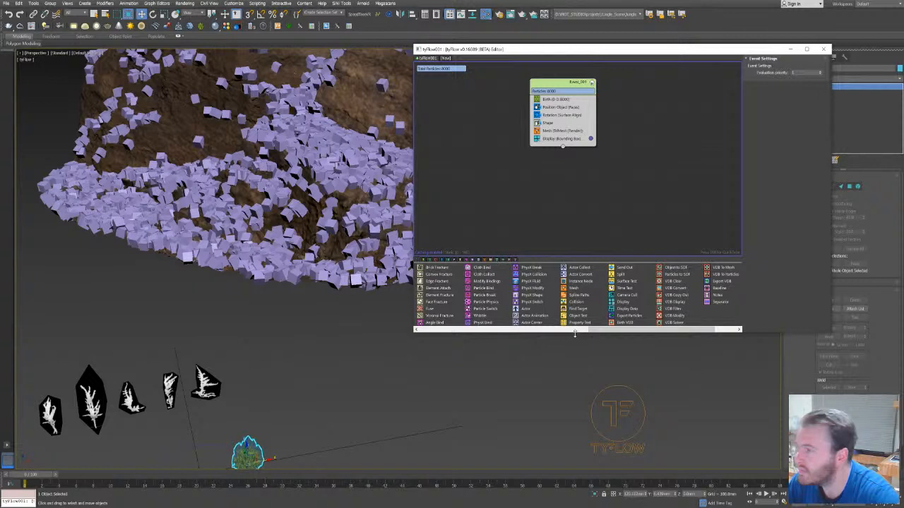
scroll(565, 323, "up", 2)
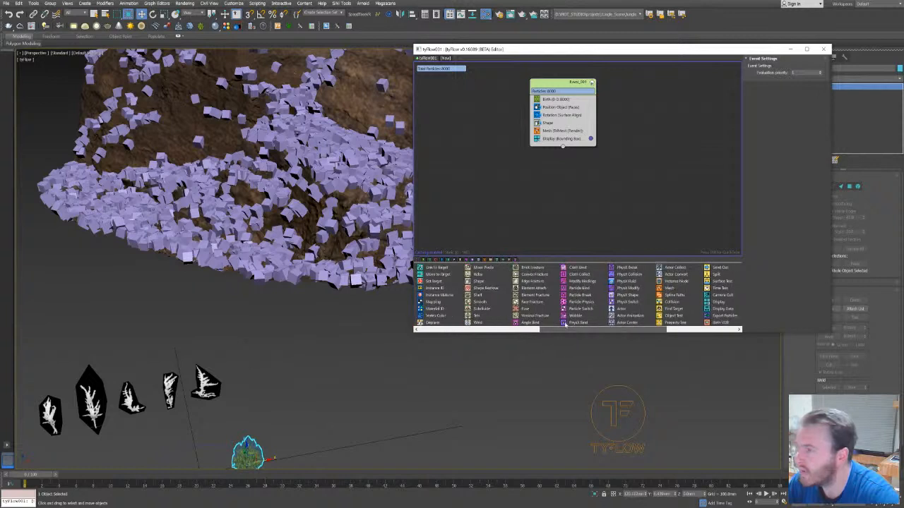
left_click(438, 294)
left_click_drag(565, 140, 569, 139)
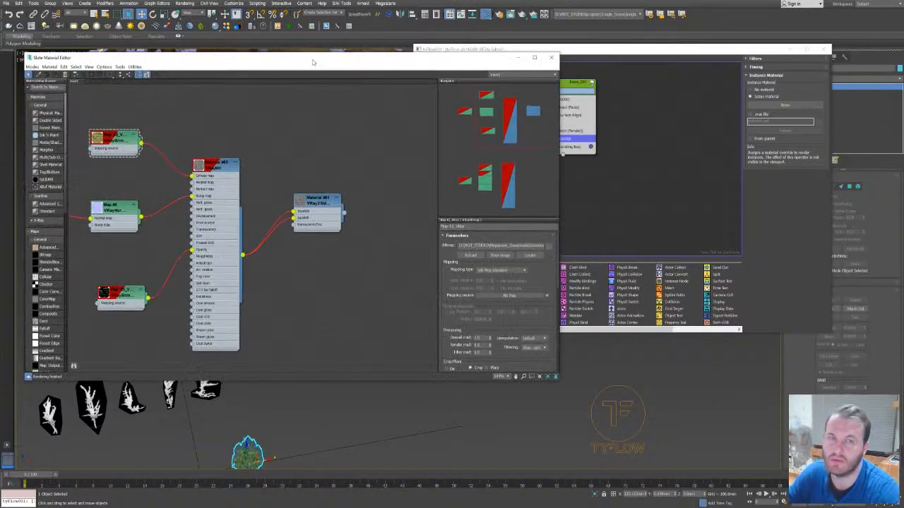
Assign the plant's VRay2SidedMtl as the Instance Material operator's scene material and dismiss the material editor.
left_click_drag(318, 57, 120, 60)
left_click_drag(148, 210, 768, 106)
left_click(606, 215)
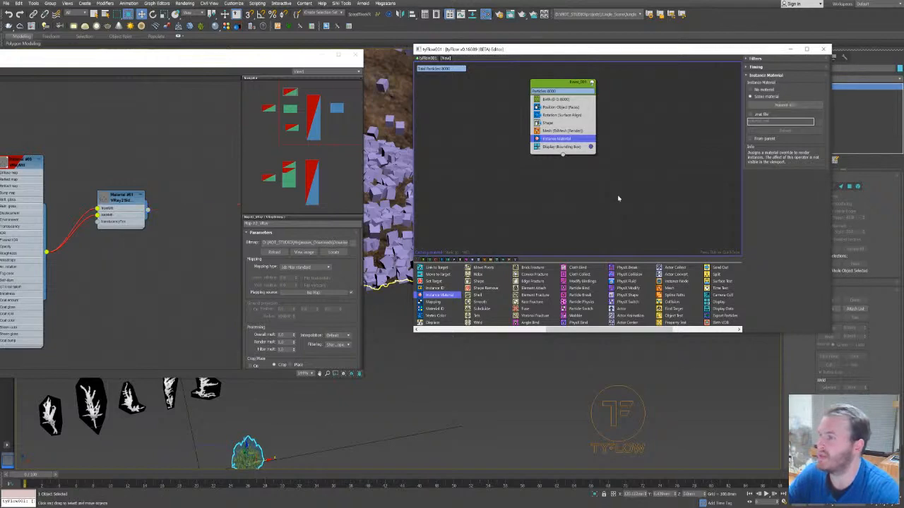
left_click(355, 55)
Place a V-Ray dome light on the ground beside the rock cliff.
middle_click_drag(395, 297, 427, 403)
scroll(382, 369, "down", 3)
mouse_move(382, 364)
middle_mouse_down()
mouse_move(350, 379)
mouse_move(374, 365)
middle_mouse_up()
left_click(87, 26)
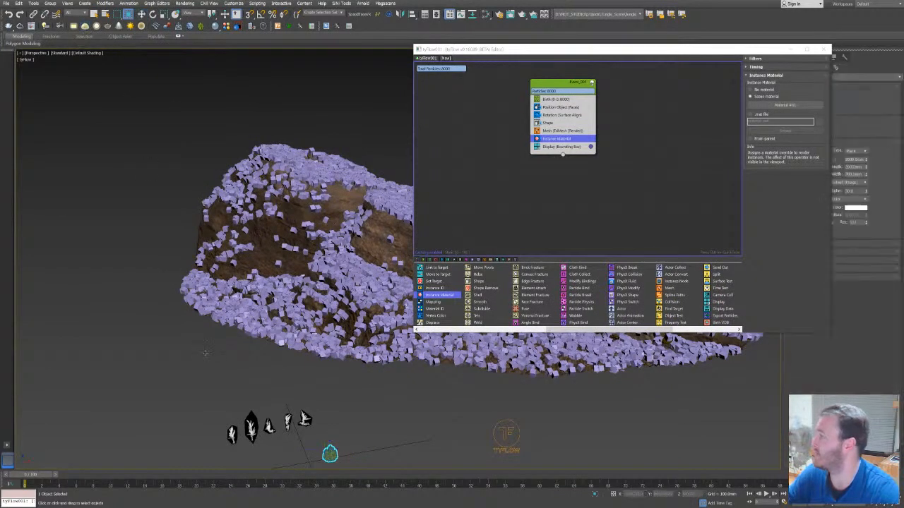
left_click(197, 349)
Assign a VRayBitmap as the dome light's texture map.
left_click_drag(747, 51, 715, 51)
left_click(847, 231)
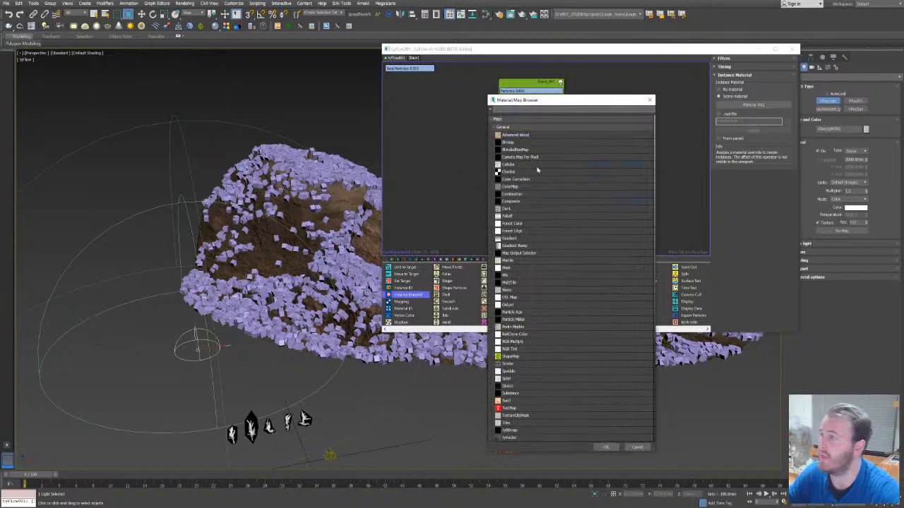
left_click(523, 127)
left_click(503, 180)
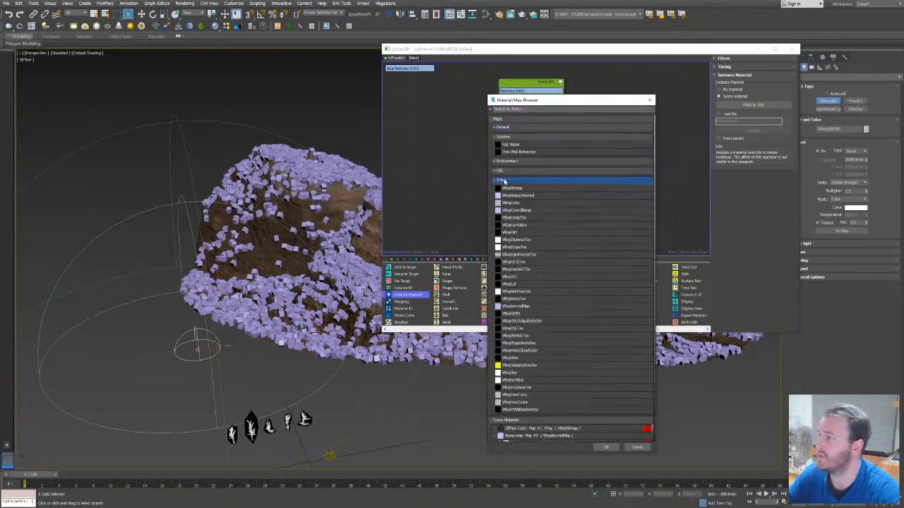
left_click(518, 188)
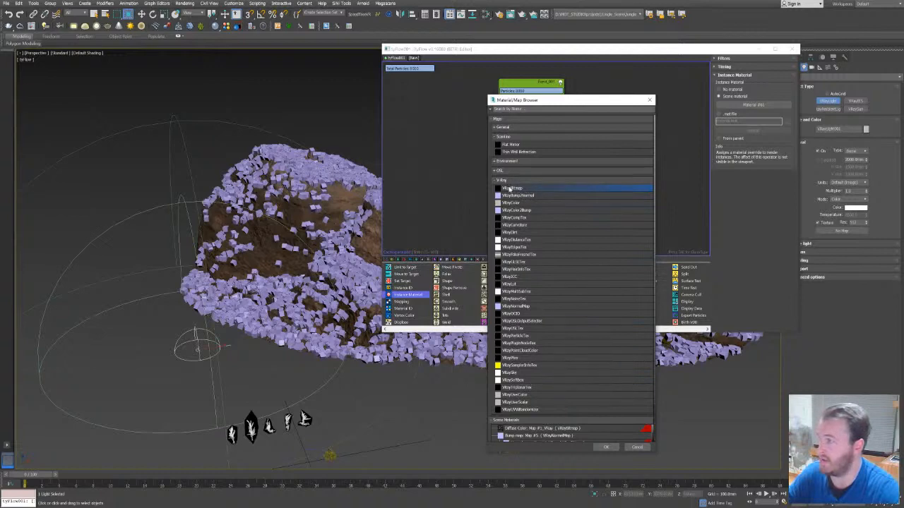
left_click(605, 448)
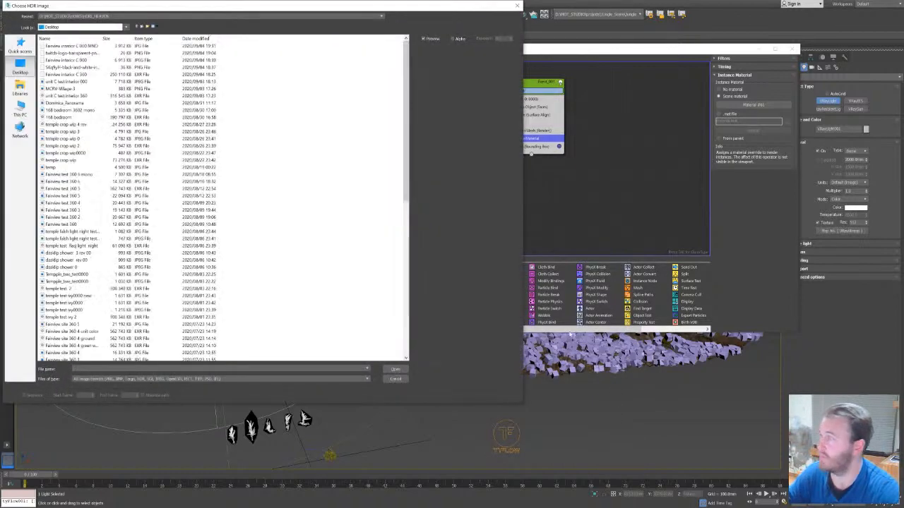
Load pump_station_8k from the HDRI_HEAVEN folder inside HOT_STUDIO's HDRIS folder as the VRayBitmap's HDR image.
left_click(20, 111)
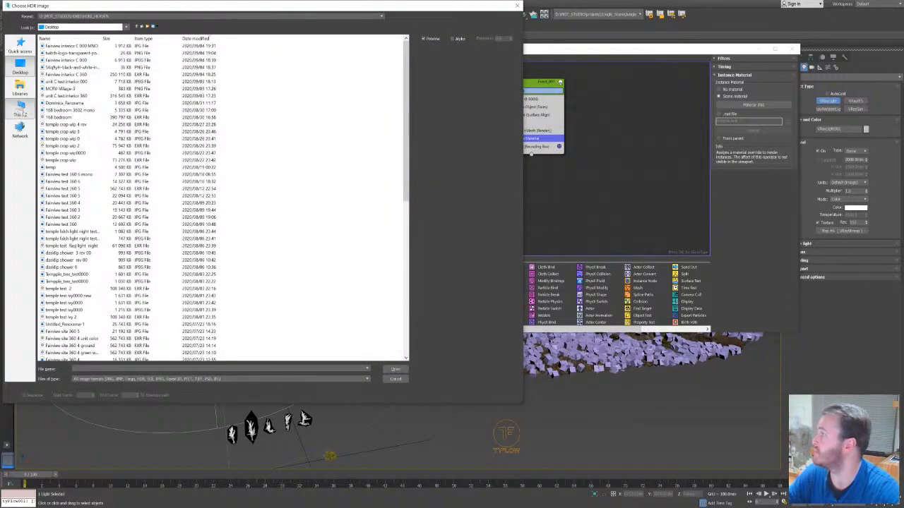
double_click(159, 99)
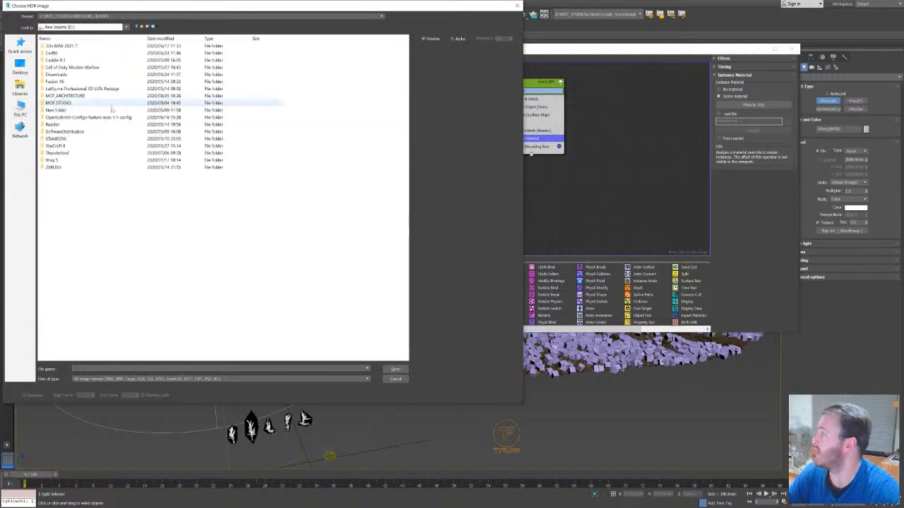
double_click(63, 103)
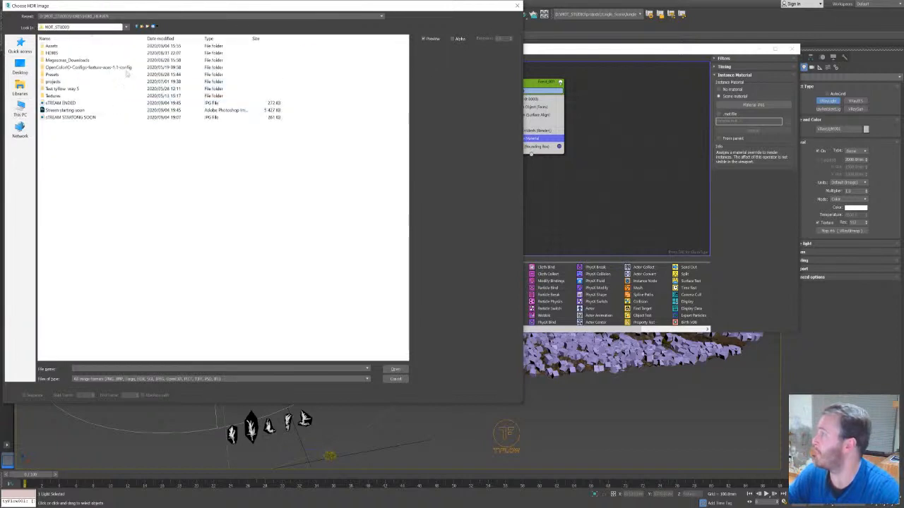
double_click(55, 60)
double_click(59, 46)
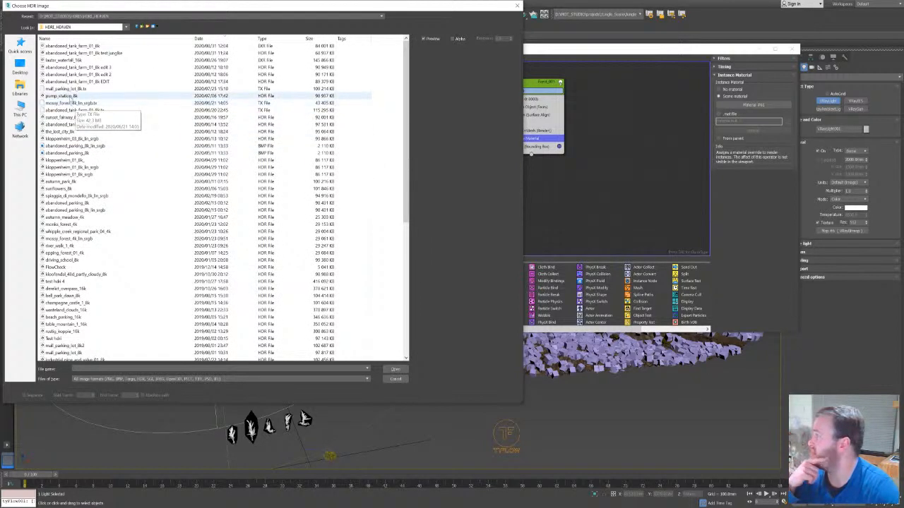
left_click(141, 97)
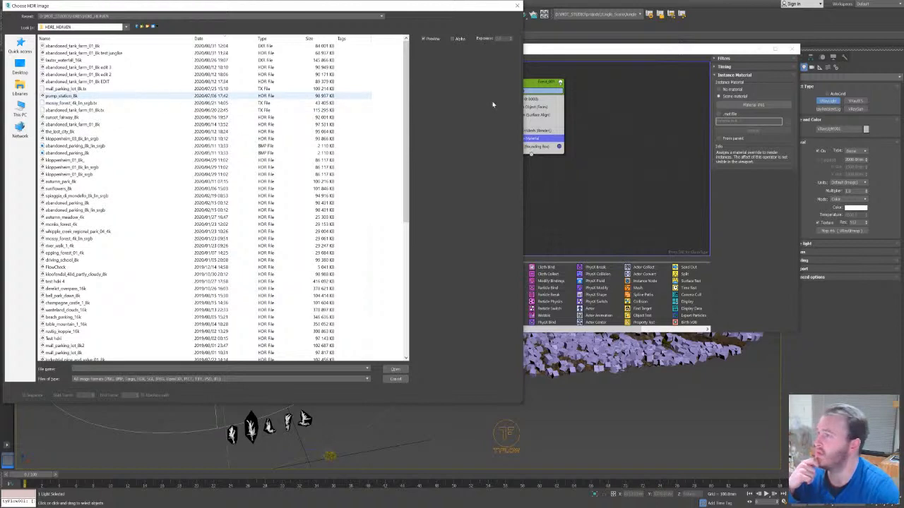
left_click(395, 368)
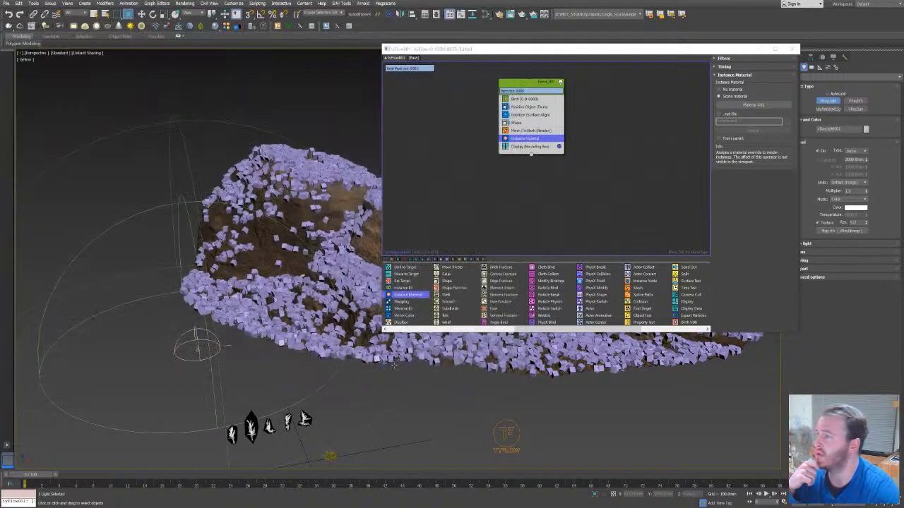
Place the dome light's texture map in the Slate Material Editor as an instance.
left_click(485, 14)
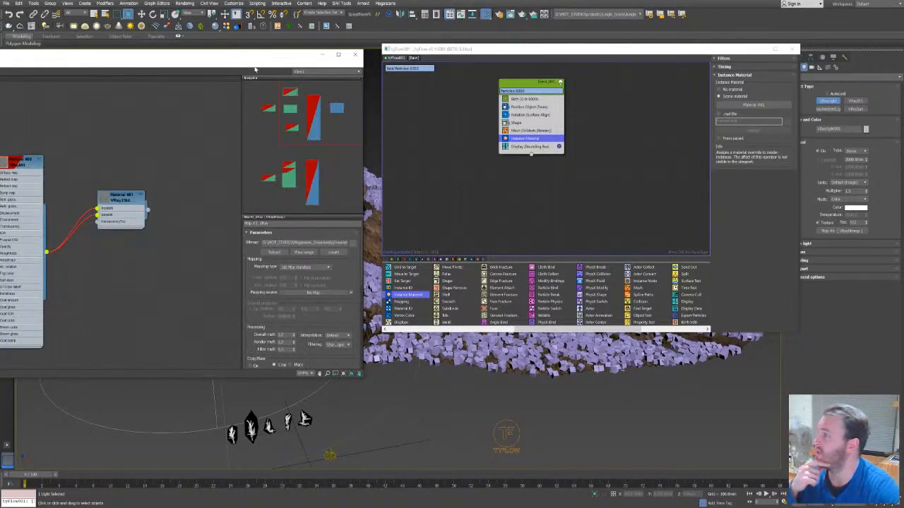
left_click_drag(851, 235, 247, 146)
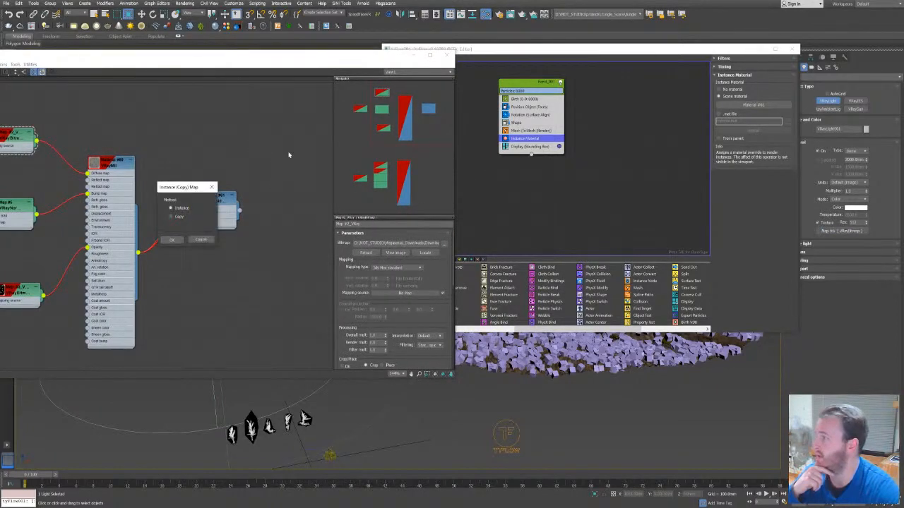
left_click(174, 241)
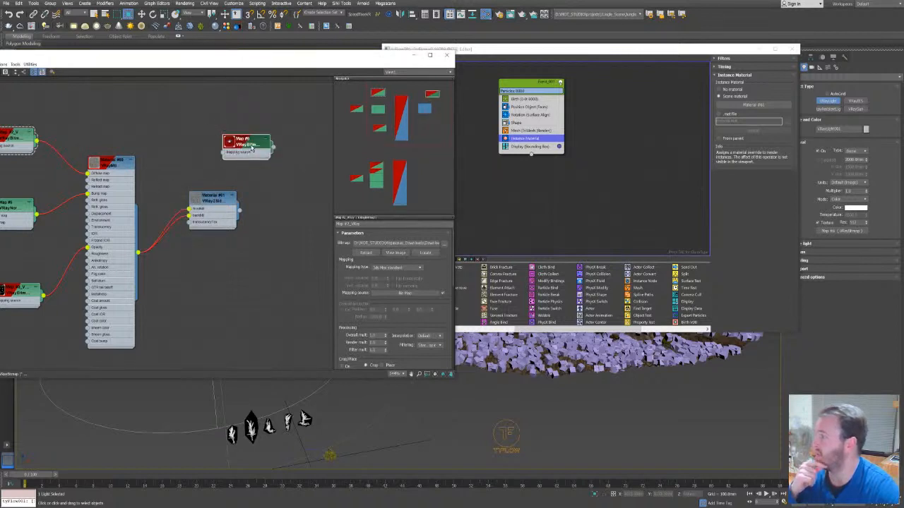
Set the HDRI map's RGB primaries to sRGB primaries and dismiss the material editor.
left_click(362, 234)
left_click(388, 280)
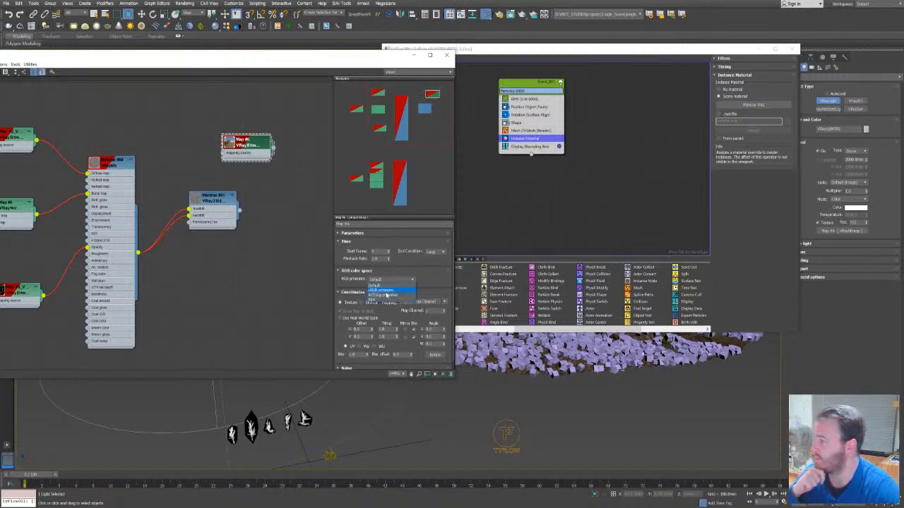
left_click(384, 291)
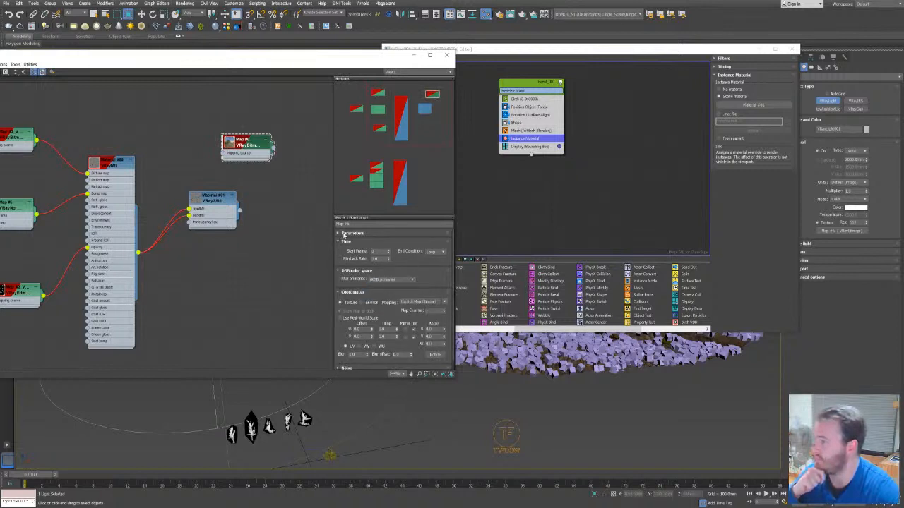
scroll(353, 254, "down", 5)
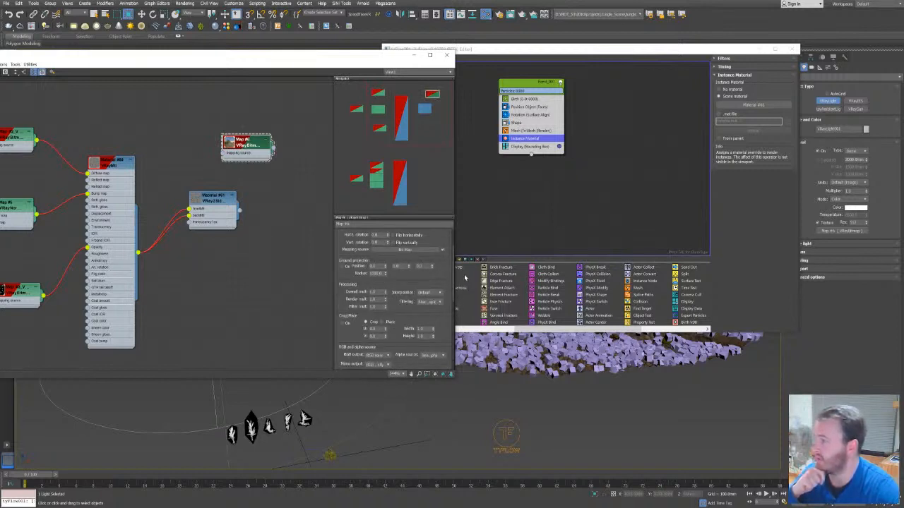
left_click(446, 56)
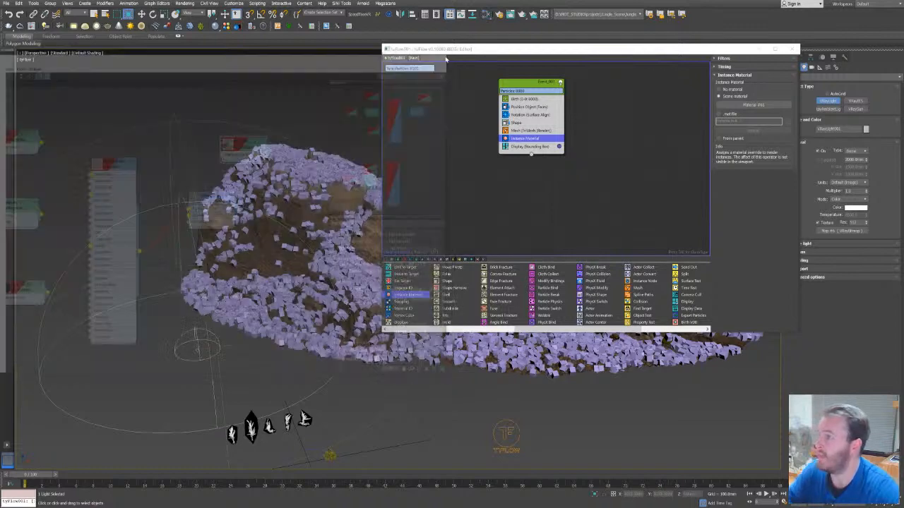
Move the tyFlow editor out of the way and create a Physical camera from a wider view of the whole cliff.
left_click_drag(672, 50, 903, 69)
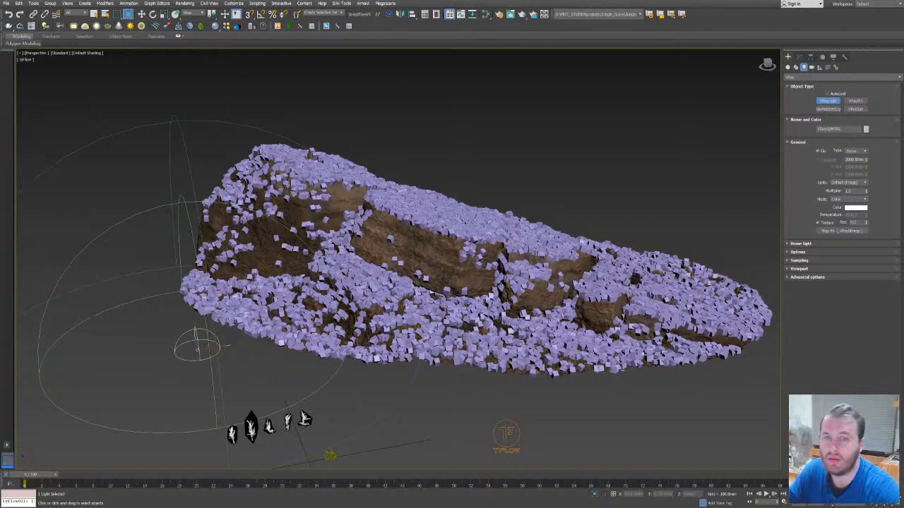
middle_click_drag(650, 159, 629, 159)
scroll(632, 158, "down", 3)
middle_click_drag(459, 127, 257, 148, "alt")
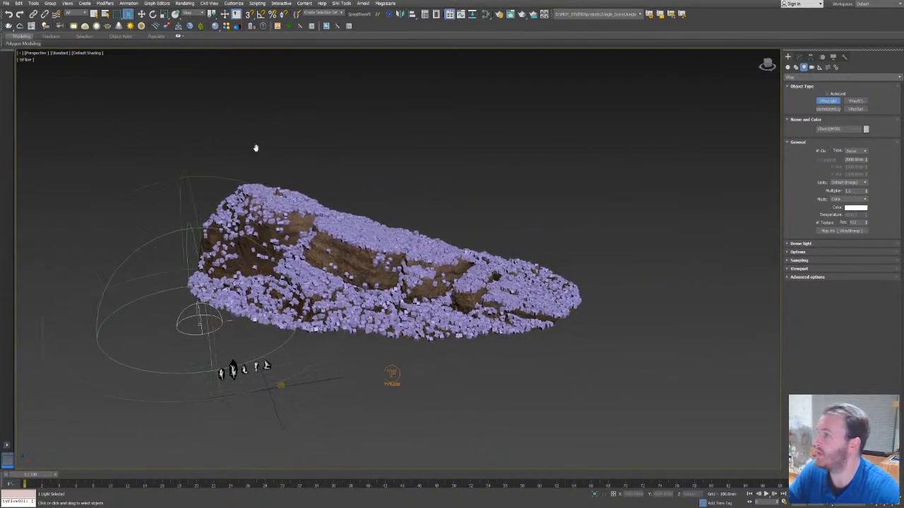
left_click(69, 5)
left_click(87, 99)
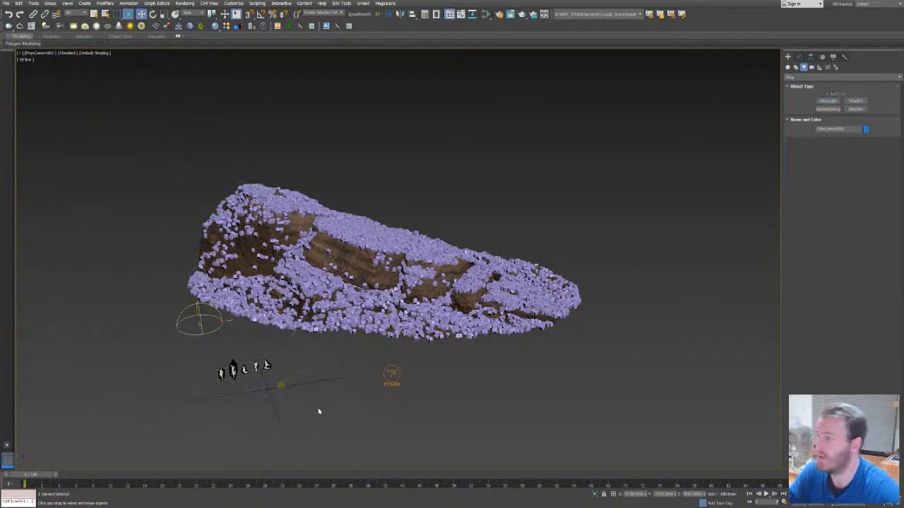
middle_click_drag(432, 234, 455, 229)
left_click(800, 58)
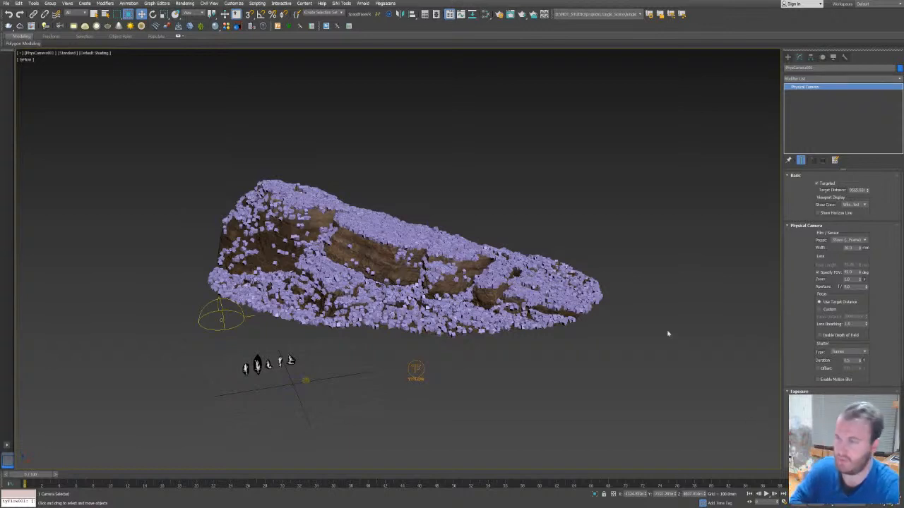
Select the dome light beside the cliff and enable Lock texture to icon in its dome light settings.
left_click(152, 13)
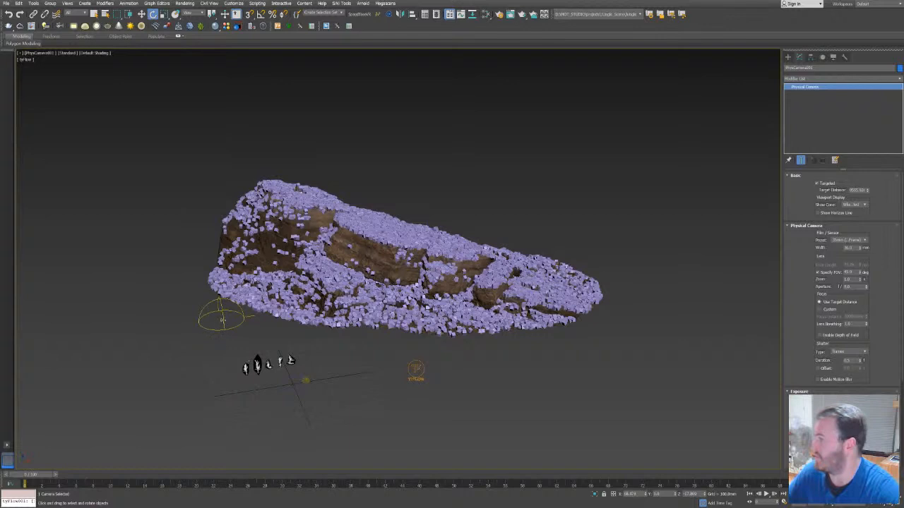
left_click(222, 319)
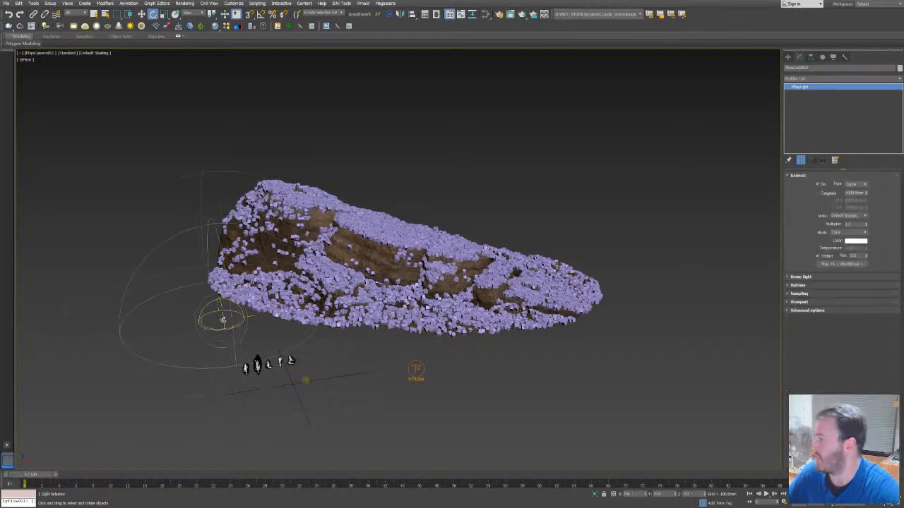
left_click(813, 277)
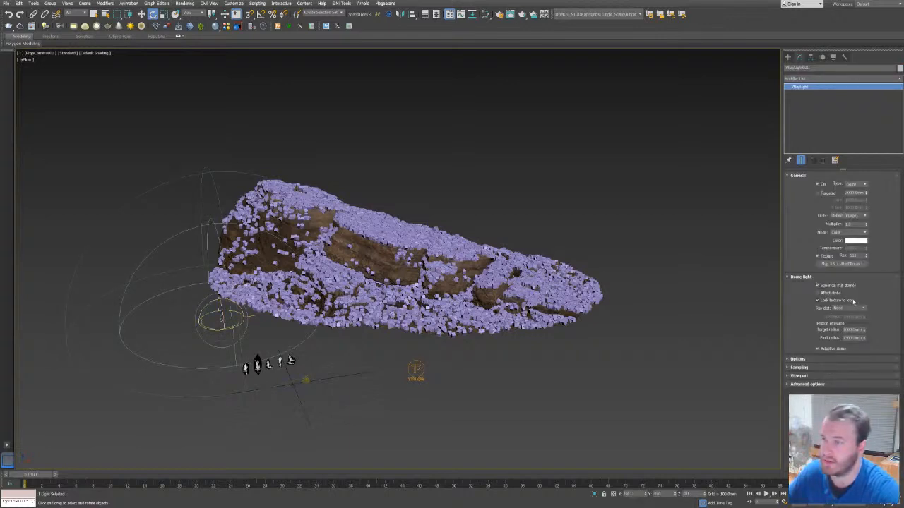
middle_click_drag(449, 175, 470, 184)
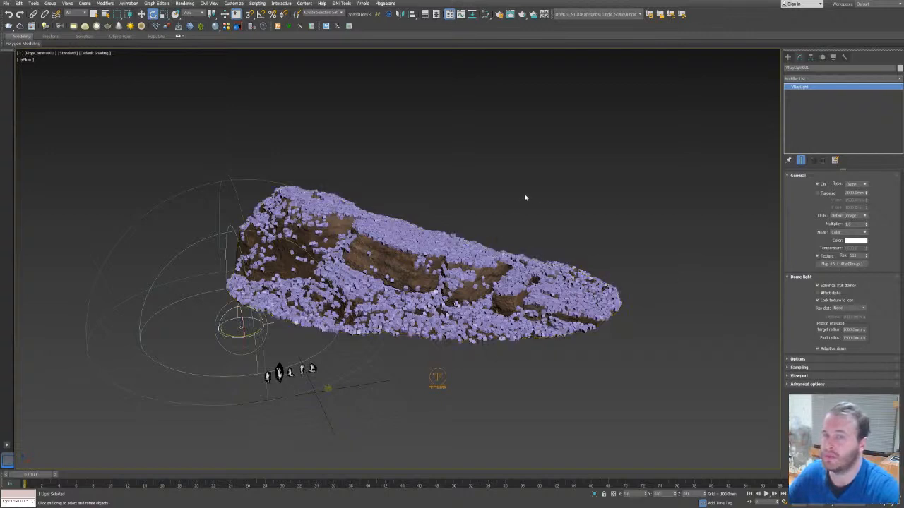
Run a test render of the camera view in the V-Ray Frame Buffer, then stop it.
middle_click_drag(523, 198, 558, 202)
left_click(44, 26)
left_click_drag(319, 254, 230, 254)
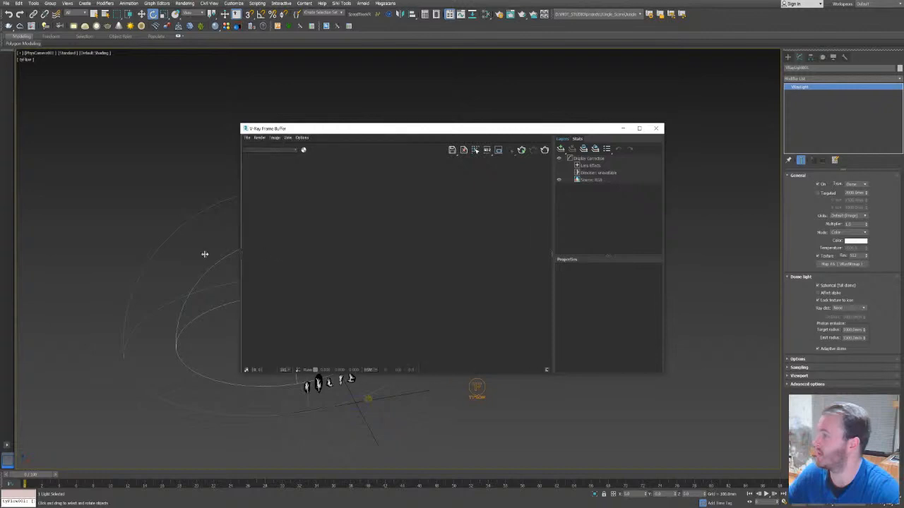
left_click_drag(259, 129, 119, 75)
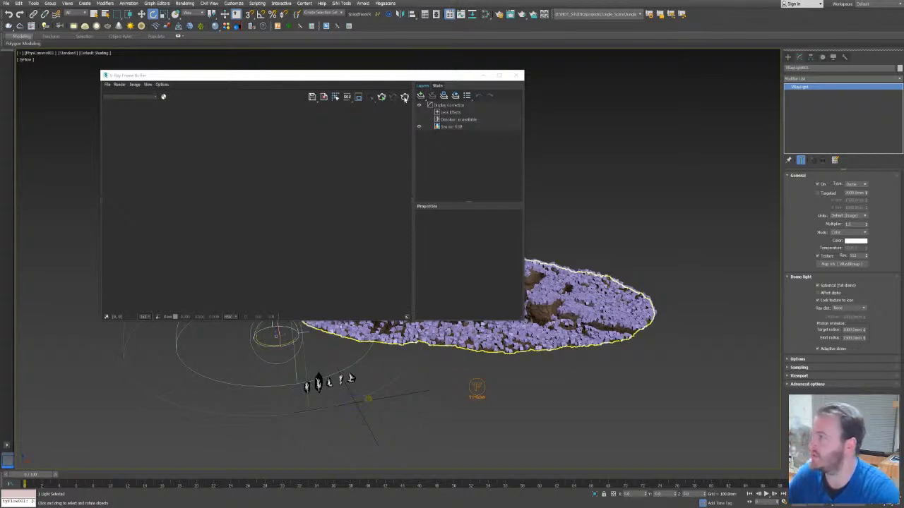
left_click(405, 98)
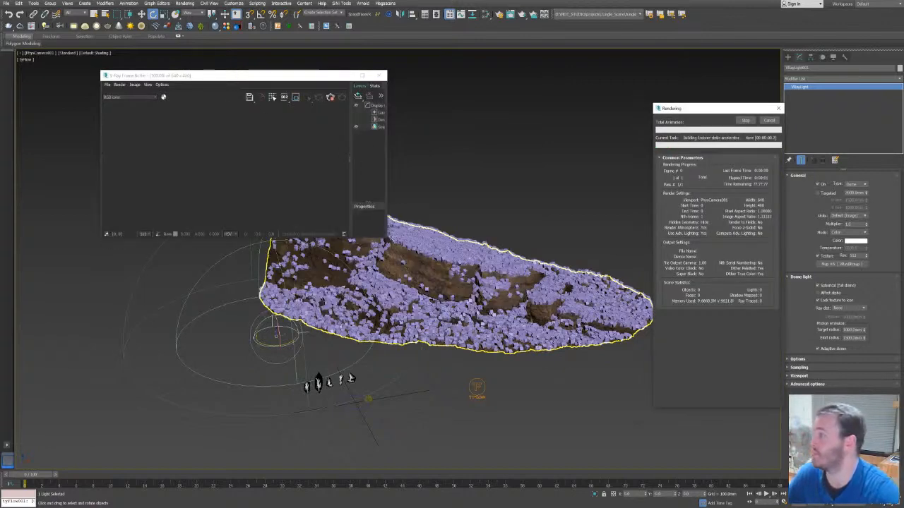
left_click_drag(386, 235, 536, 308)
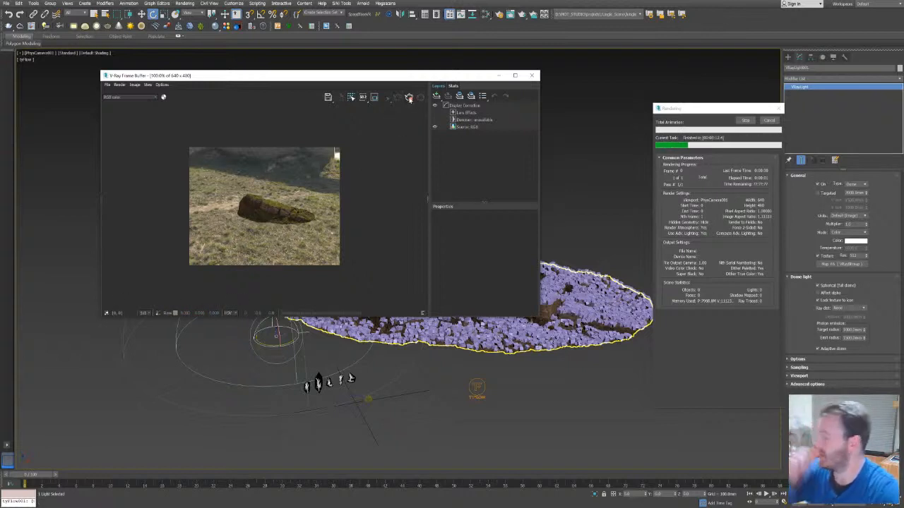
left_click(408, 99)
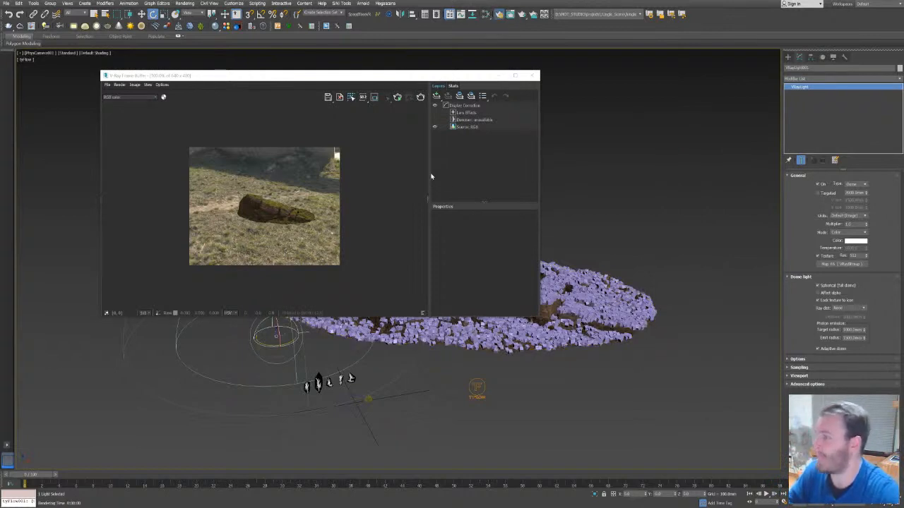
Lock the image and pixel aspect ratios in the render setup and set the output width to 2100.
key("F10")
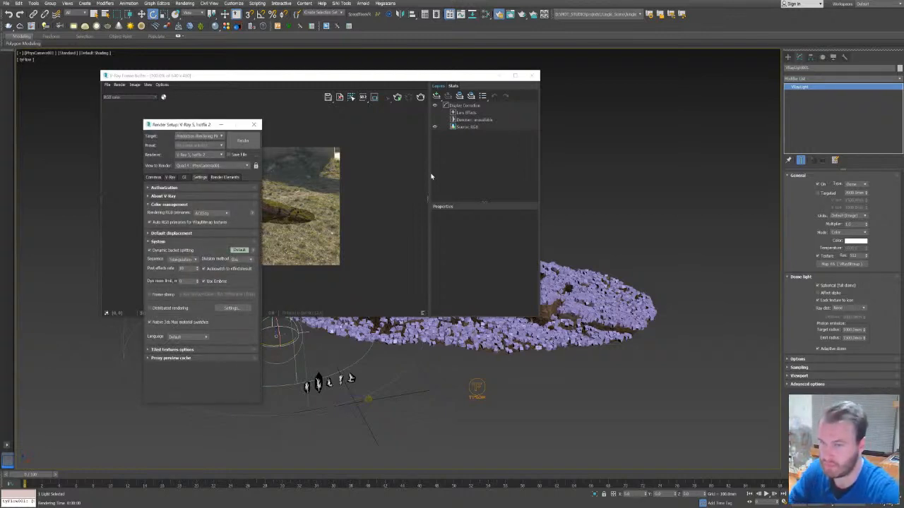
left_click(156, 178)
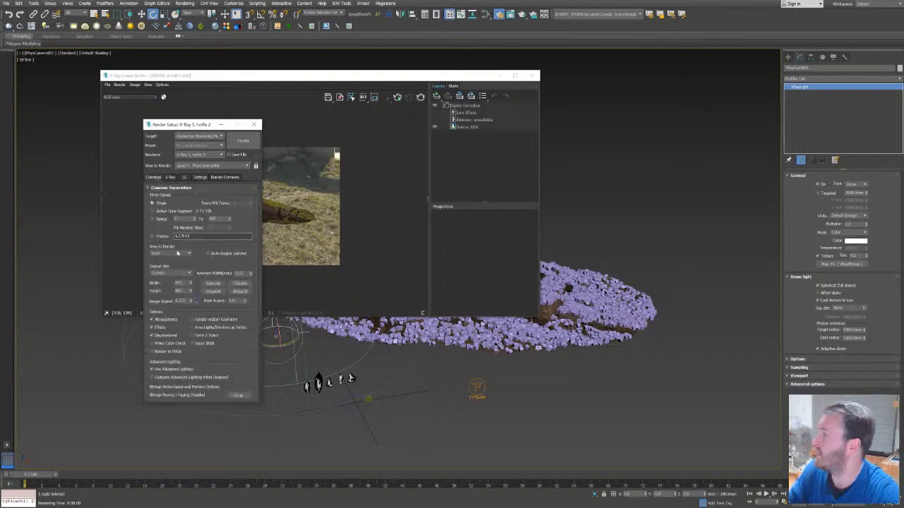
left_click(195, 301)
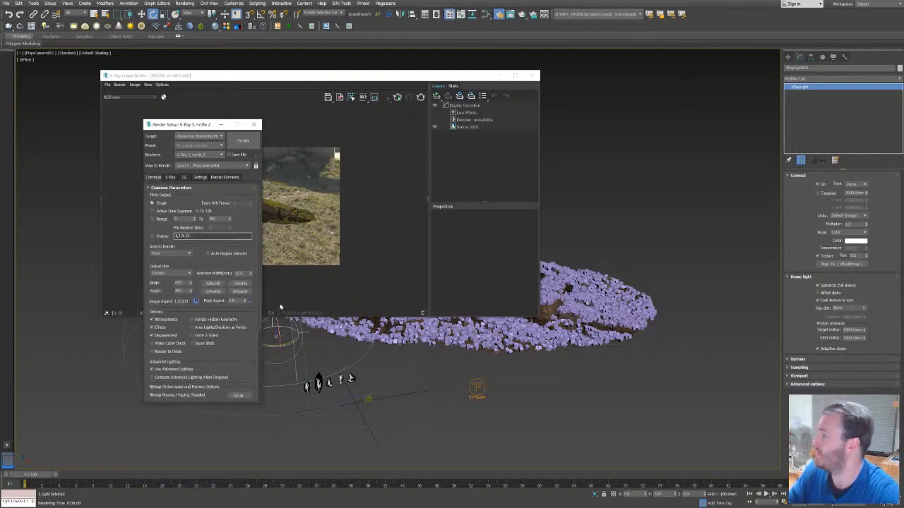
left_click(249, 300)
left_click_drag(183, 283, 112, 255)
type("2100")
key("Return")
Switch the V-Ray image sampler type to Bucket and set its noise threshold to 0.02.
left_click_drag(197, 129, 662, 75)
left_click(664, 122)
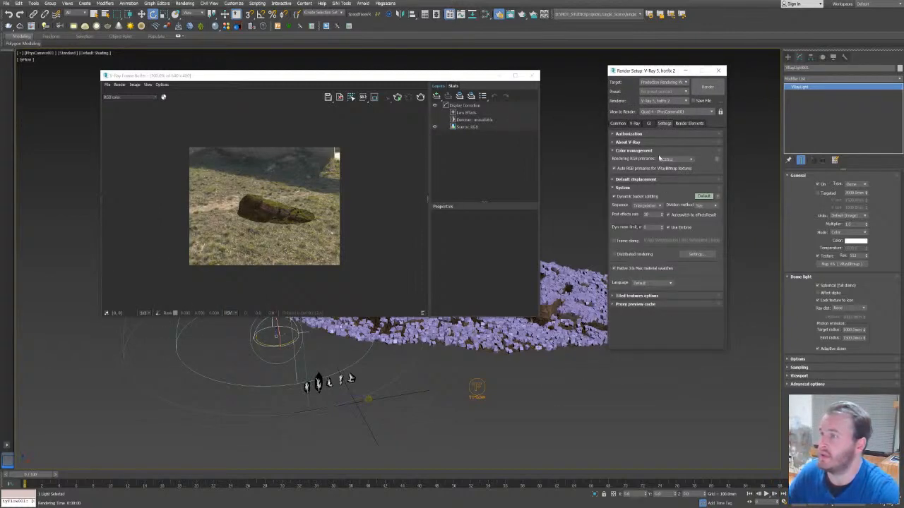
left_click(635, 122)
left_click(648, 191)
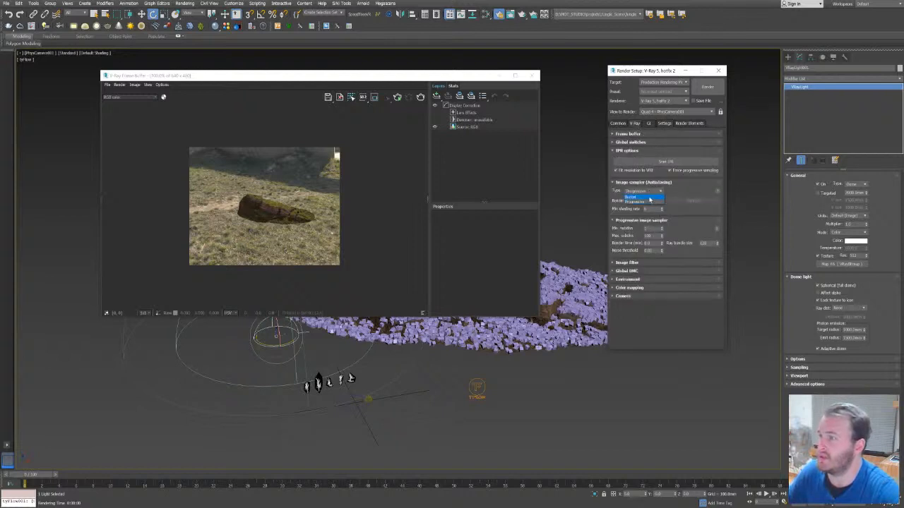
left_click(634, 196)
left_click(662, 244)
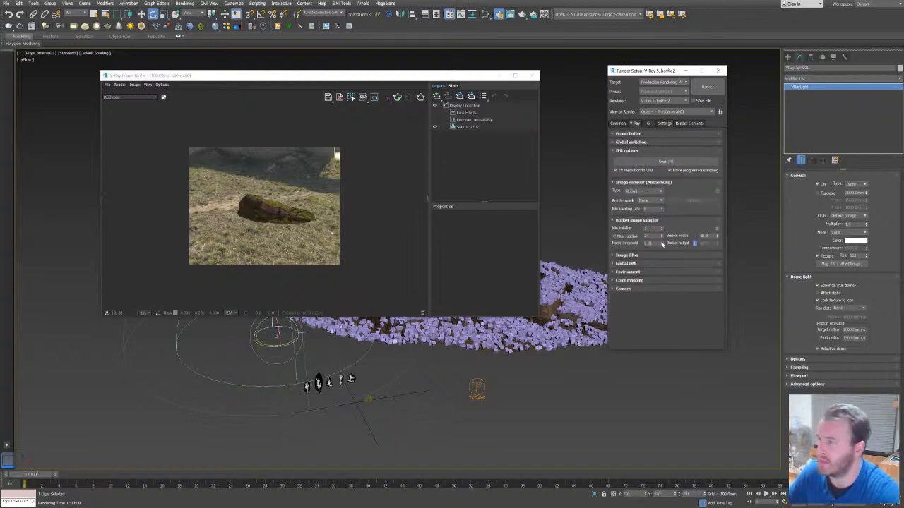
Expand the color mapping settings and start a new render of the camera view.
left_click(634, 360)
left_click(633, 281)
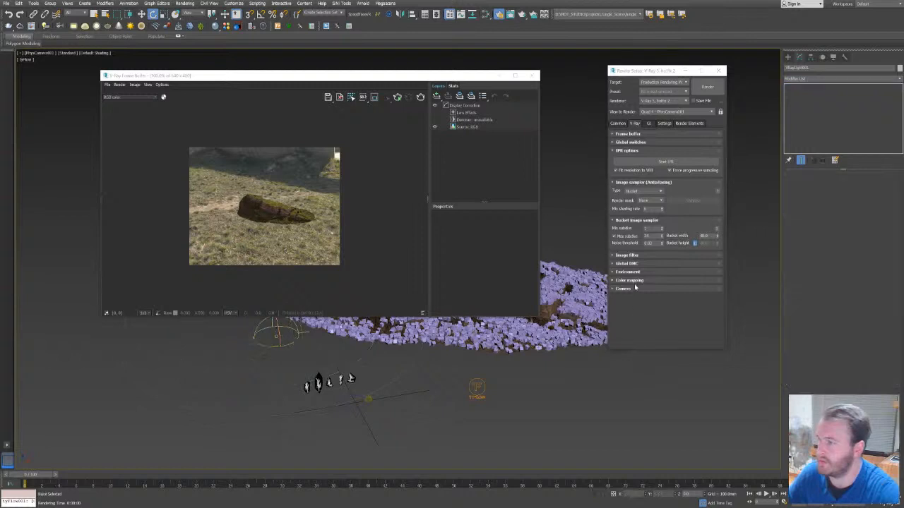
left_click(637, 362)
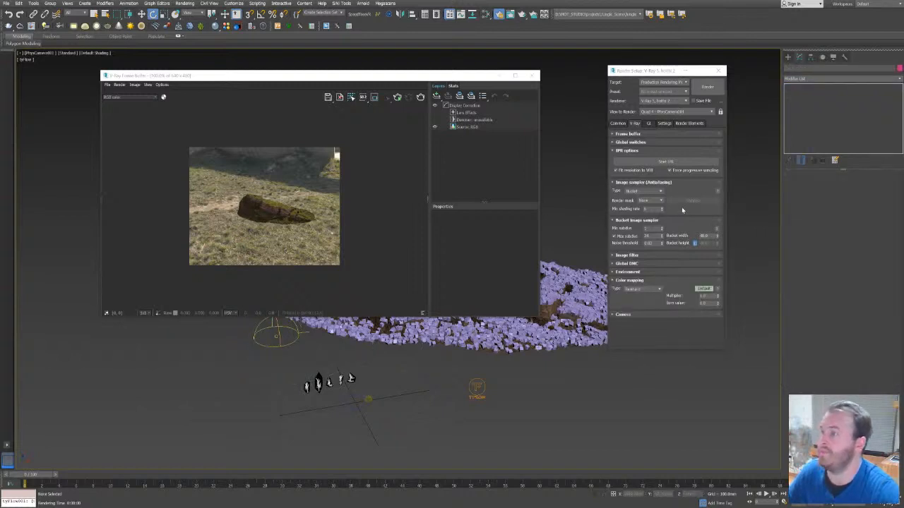
left_click(420, 96)
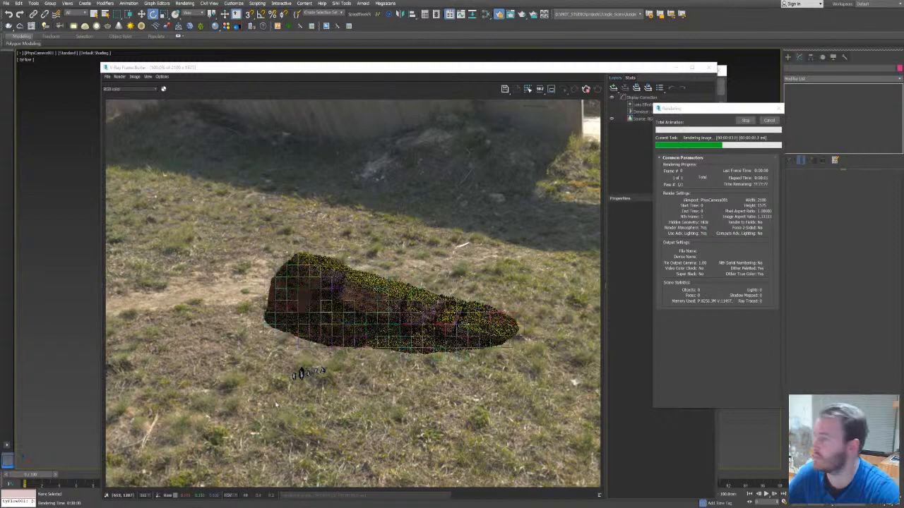
Inspect the plants on the cliff up close in the running render, stop the render and close the frame buffer.
left_click(362, 300)
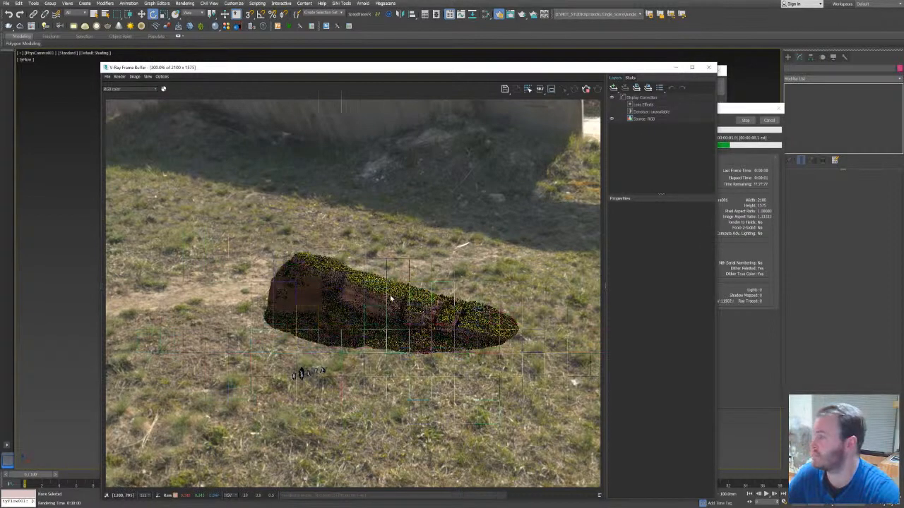
scroll(367, 300, "up", 2)
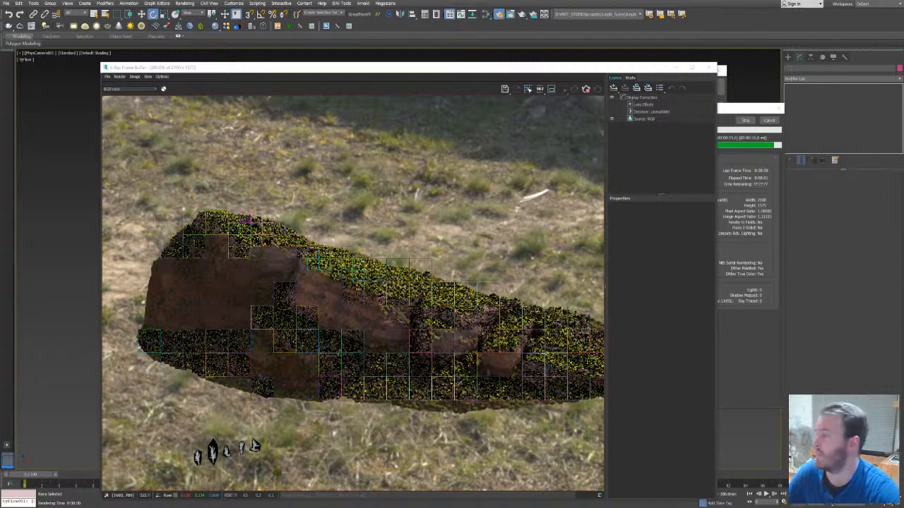
middle_click_drag(330, 303, 351, 311)
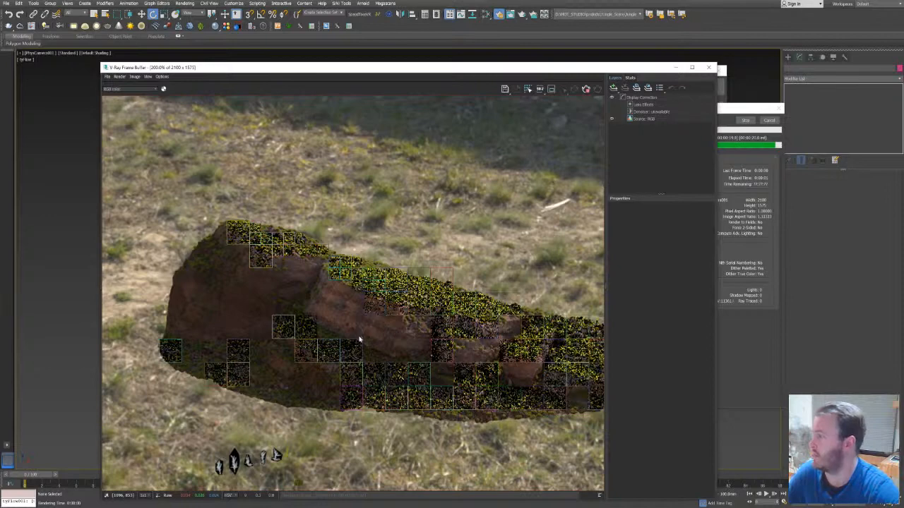
middle_click_drag(458, 346, 430, 331)
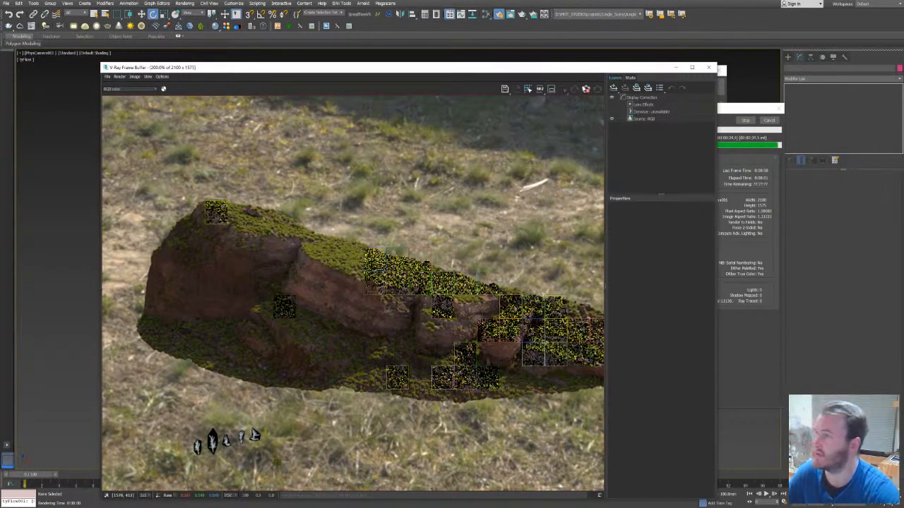
left_click(586, 89)
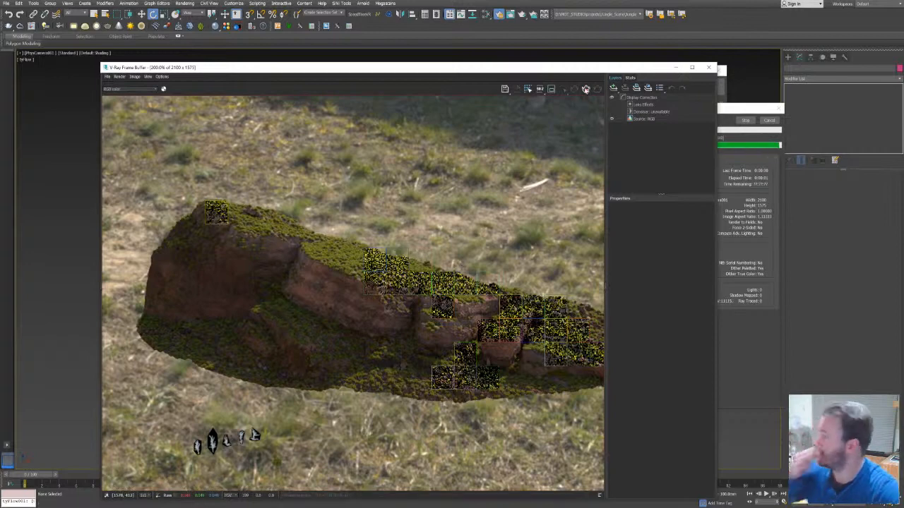
left_click(709, 67)
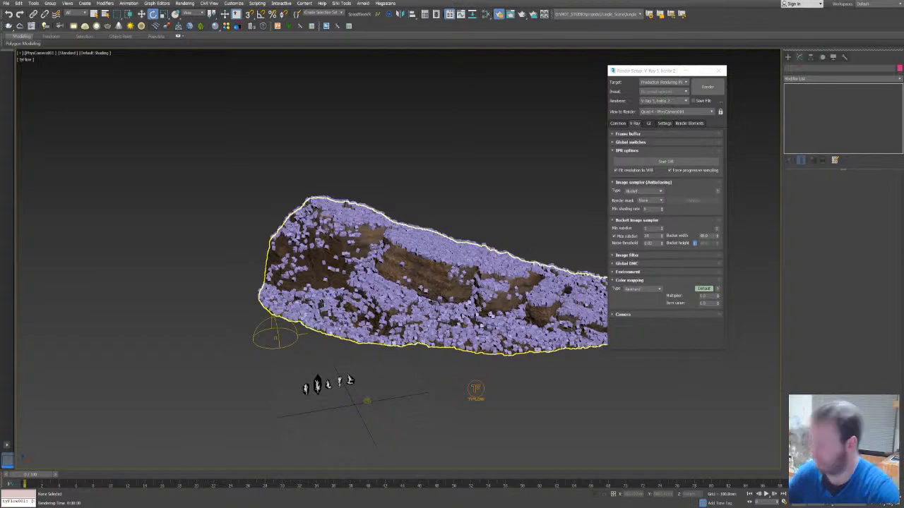
Switch from the camera to a close Perspective view of the scattered cliff and open the Slate Material Editor.
key("p")
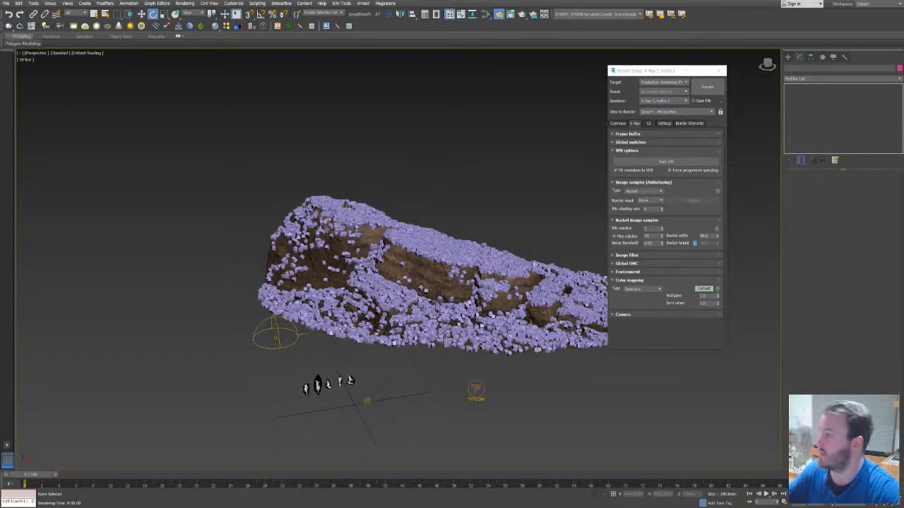
scroll(346, 304, "up", 4)
middle_click_drag(353, 311, 311, 170)
middle_click_drag(379, 281, 270, 326)
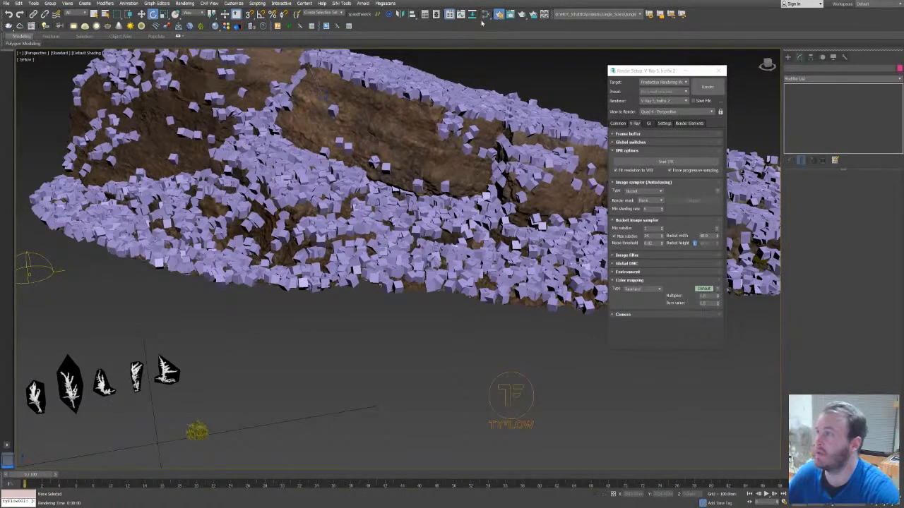
left_click(485, 13)
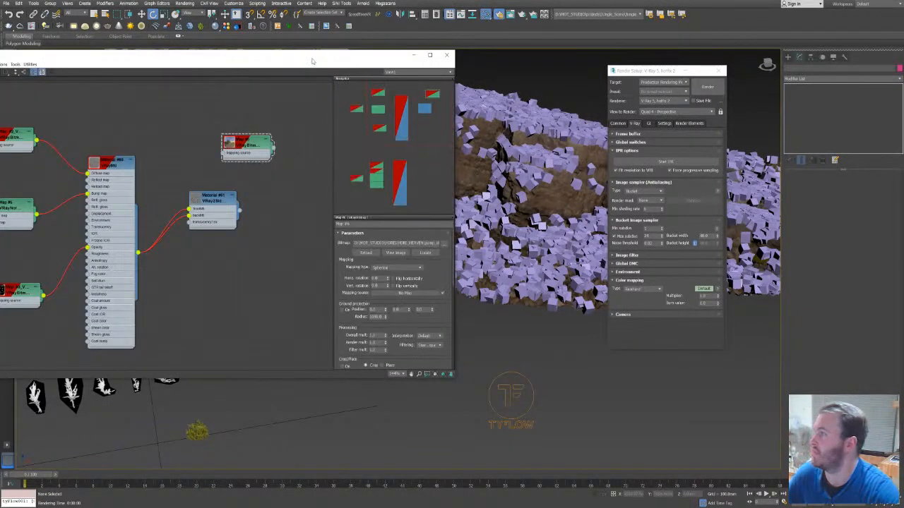
left_click_drag(311, 61, 579, 119)
key("l")
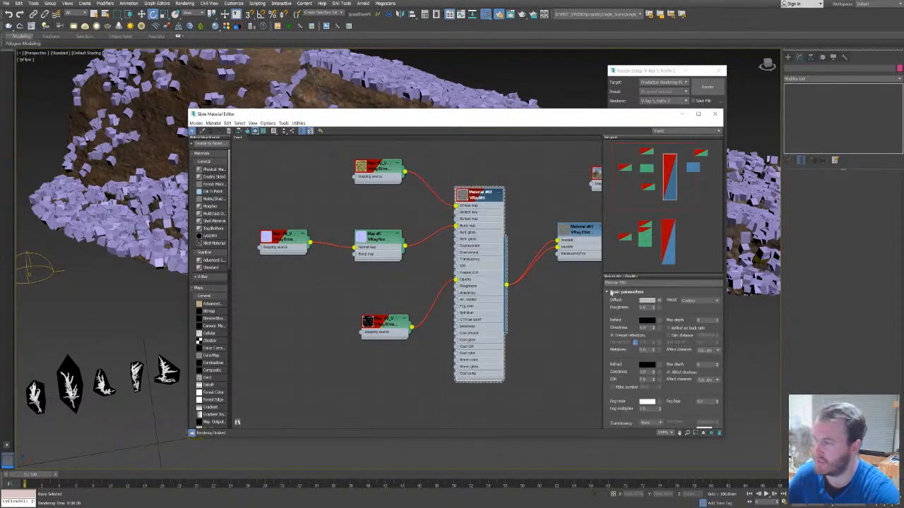
Expand the Options of the plants' VRayMtl and set its reflection max depth to 3.
left_click(612, 293)
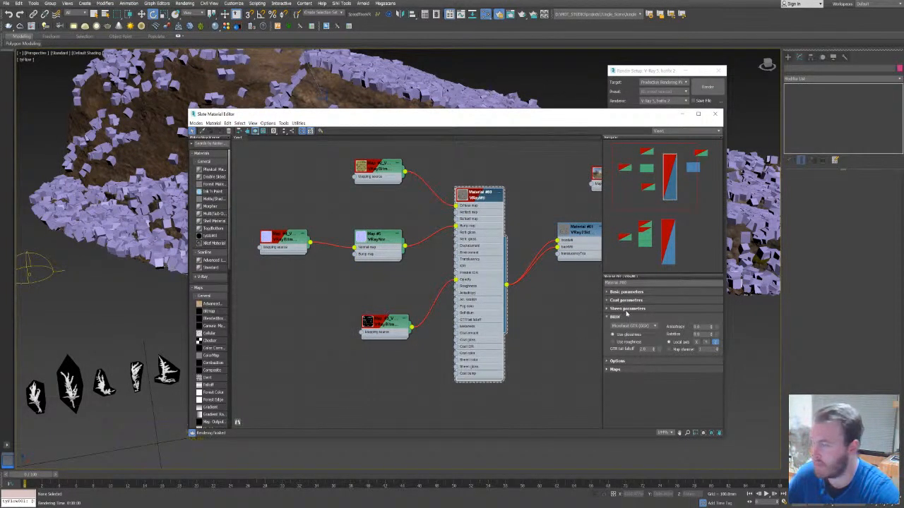
left_click(617, 361)
left_click(717, 400)
left_click(709, 411)
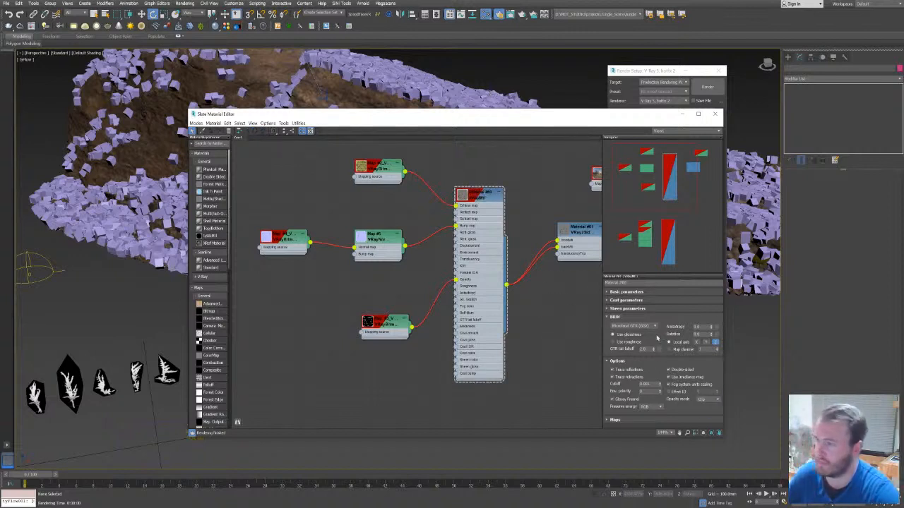
left_click(616, 292)
left_click_drag(711, 303, 625, 304)
type("3")
left_click_drag(712, 347, 666, 354)
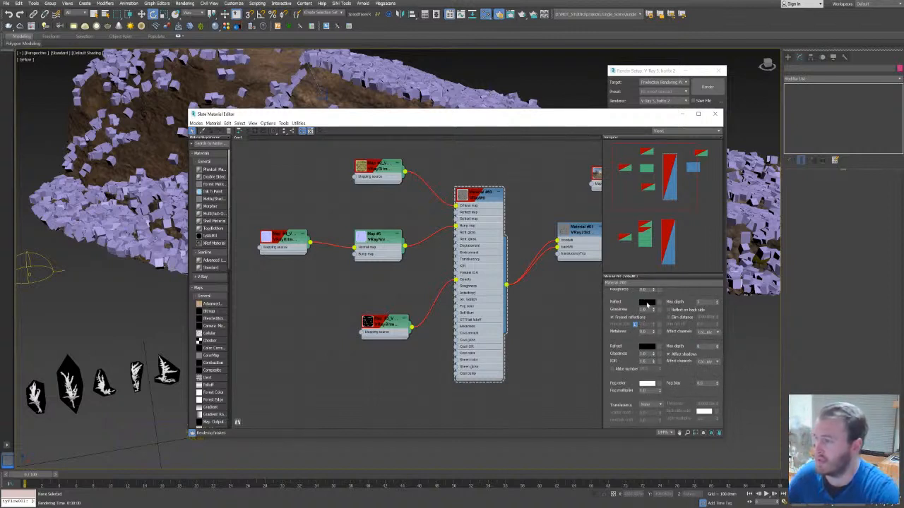
Change the plant material's reflect color from black to gray and lower its reflection glossiness.
left_click(646, 301)
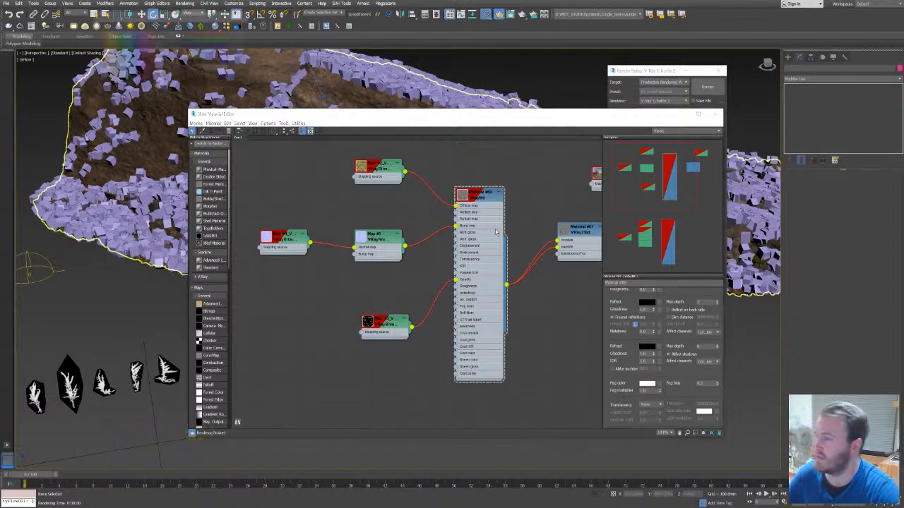
left_click_drag(186, 68, 206, 68)
left_click(217, 97)
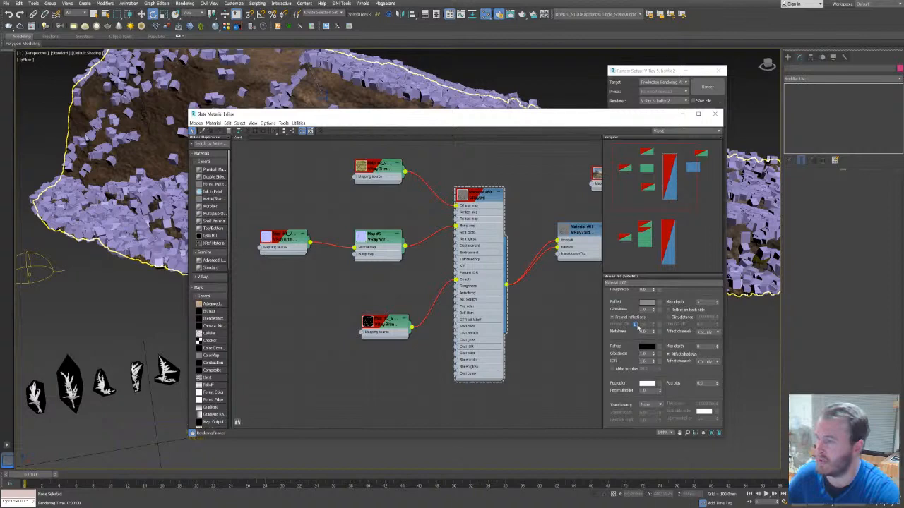
left_click_drag(654, 312, 655, 318)
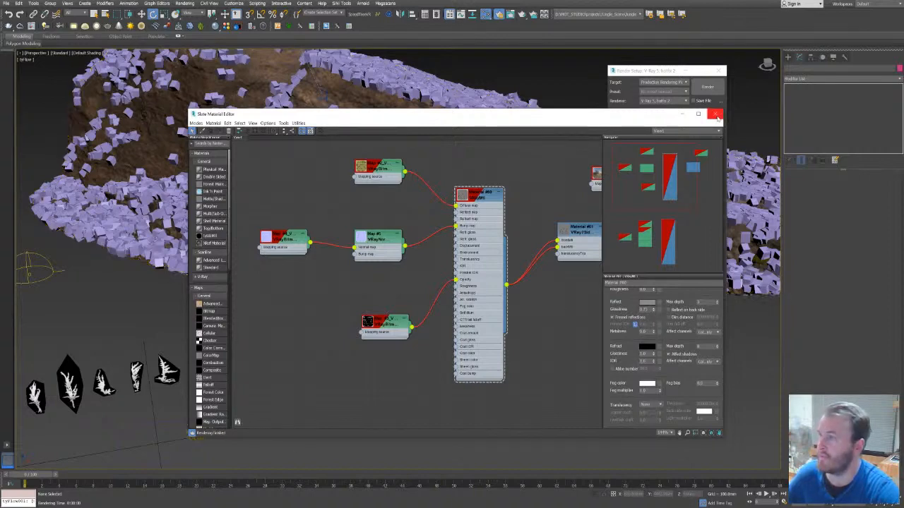
Open the tyFlow editor in place of the material editor and set the Birth operator's total to 20000 particles.
left_click(715, 114)
left_click_drag(903, 125, 535, 115)
left_click(414, 244)
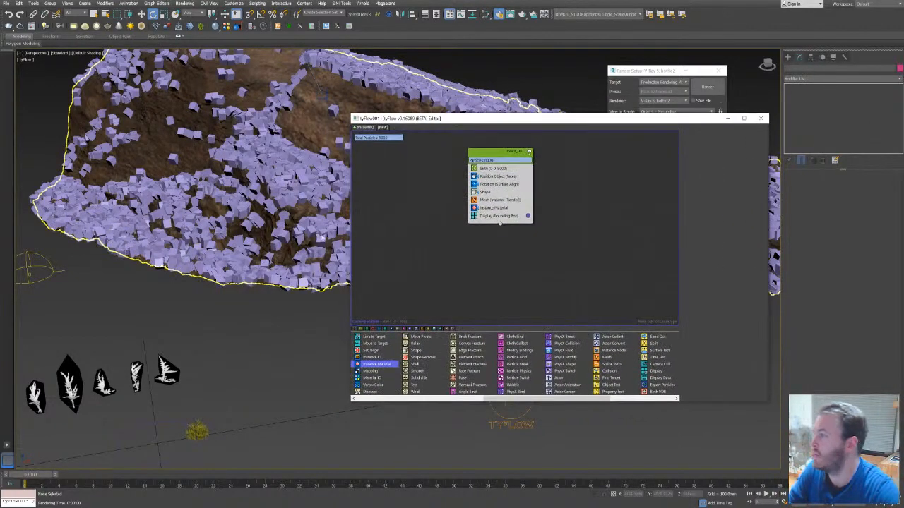
middle_click_drag(211, 310, 244, 359)
left_click(483, 240)
left_click(489, 169)
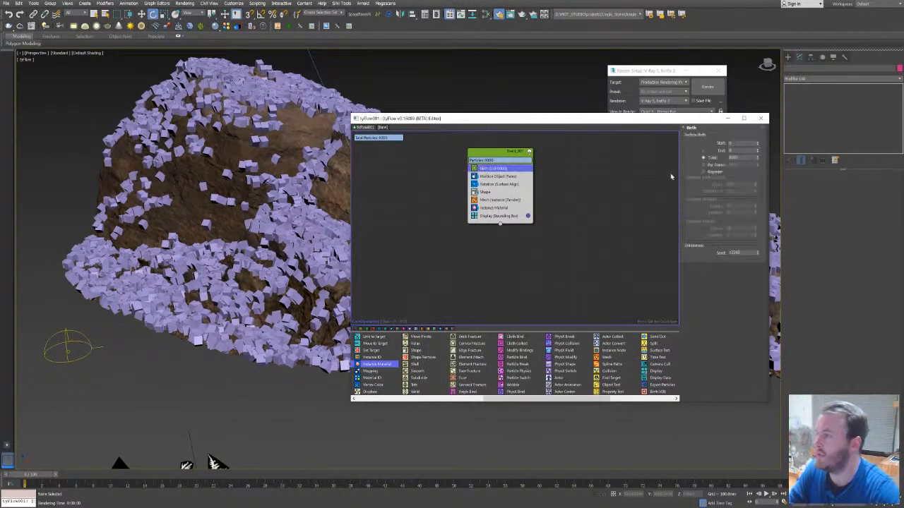
double_click(734, 157)
left_click(504, 258)
left_click(500, 216)
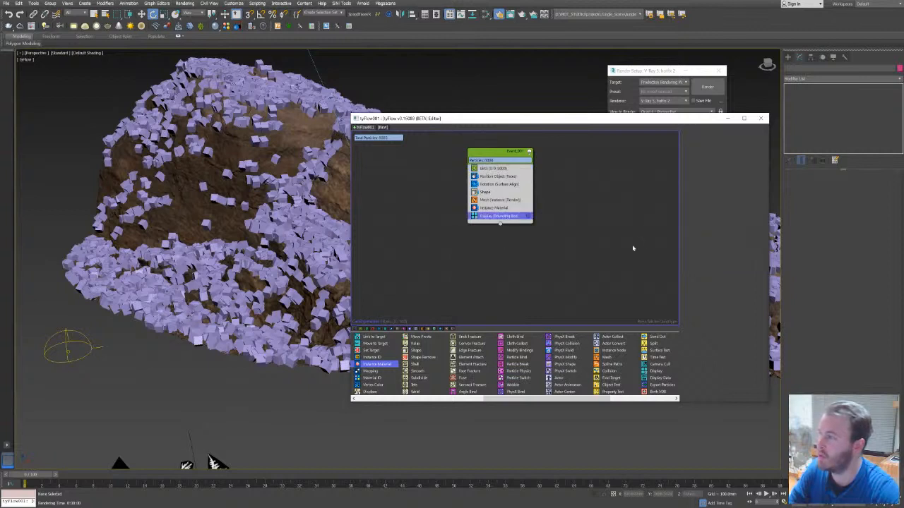
left_click(492, 169)
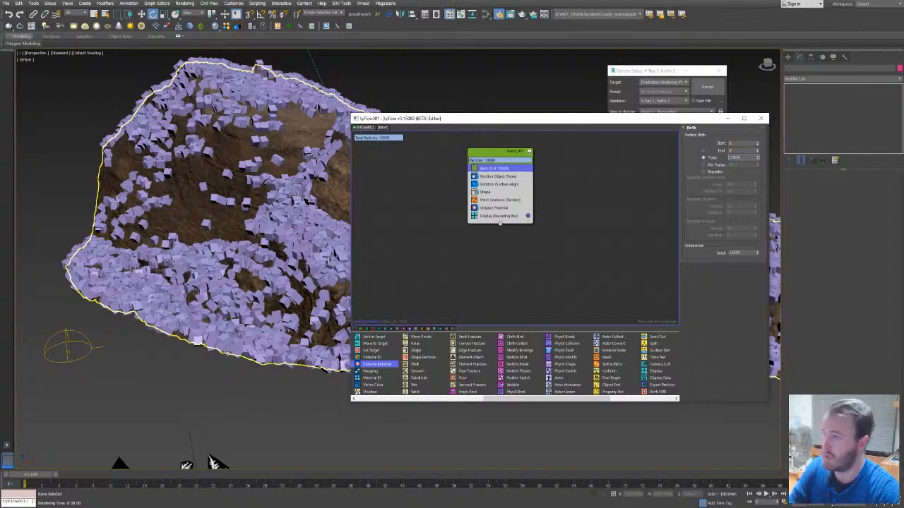
key("Return")
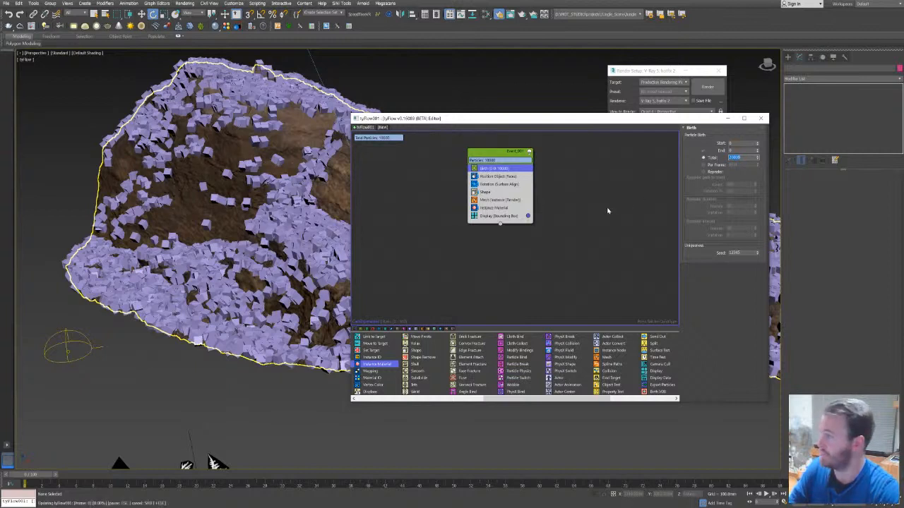
middle_click_drag(228, 224, 212, 247, "alt")
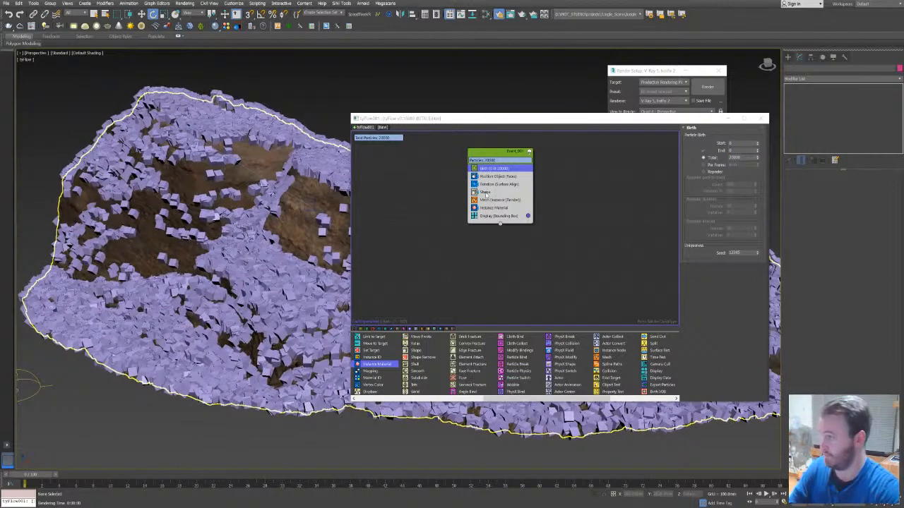
Enable density by texture in the Position Object operator that scatters particles on the cliff.
left_click(459, 399)
scroll(459, 390, "right", 3)
left_click(487, 176)
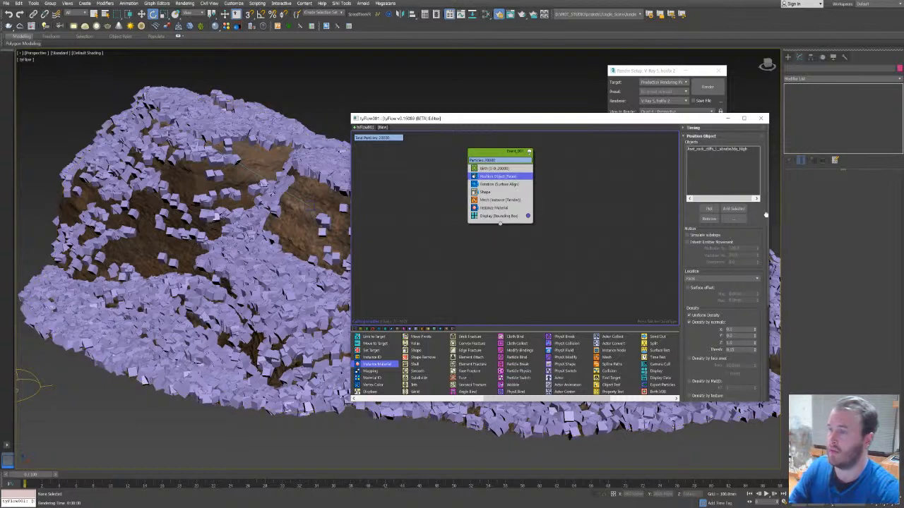
scroll(762, 261, "down", 3)
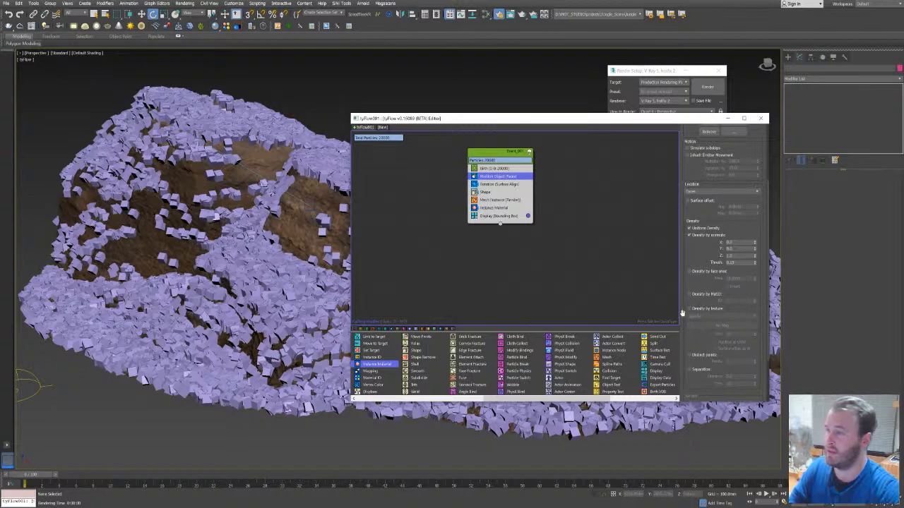
left_click(345, 268)
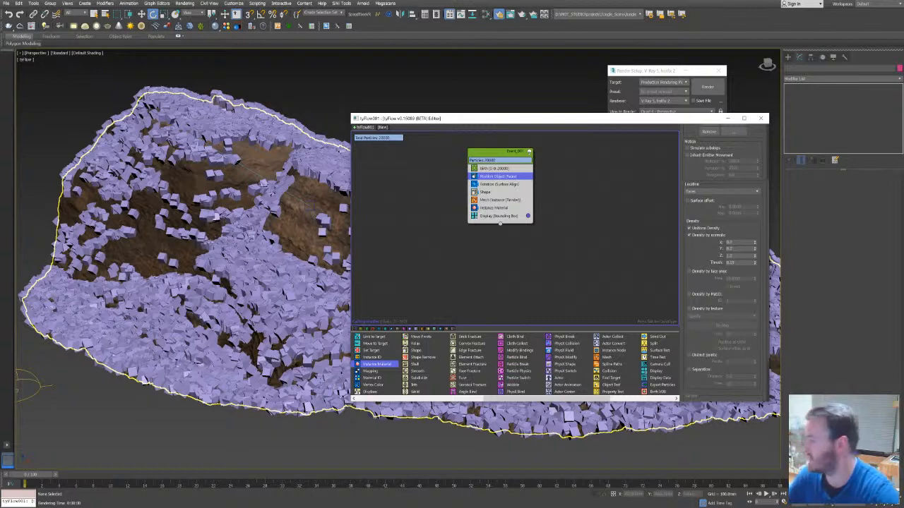
left_click(706, 310)
Move the tyFlow editor aside and add a Noise map to an empty area of the Slate Material Editor.
left_click_drag(622, 116, 386, 125)
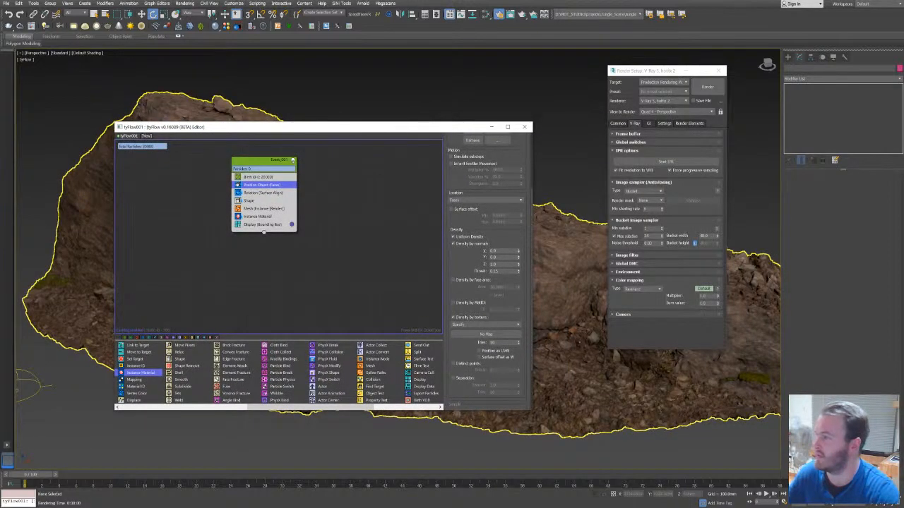
left_click(415, 78)
left_click(483, 14)
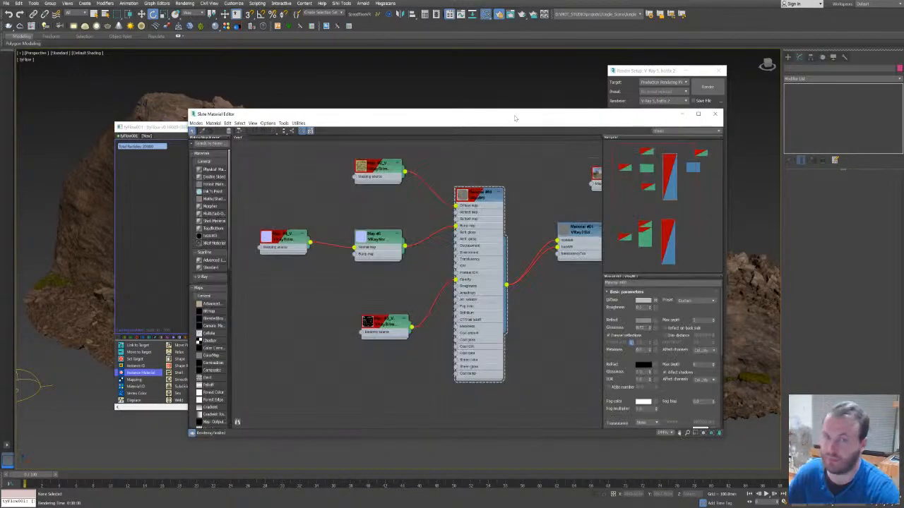
scroll(432, 338, "down", 3)
scroll(436, 338, "down", 1)
right_click(381, 316)
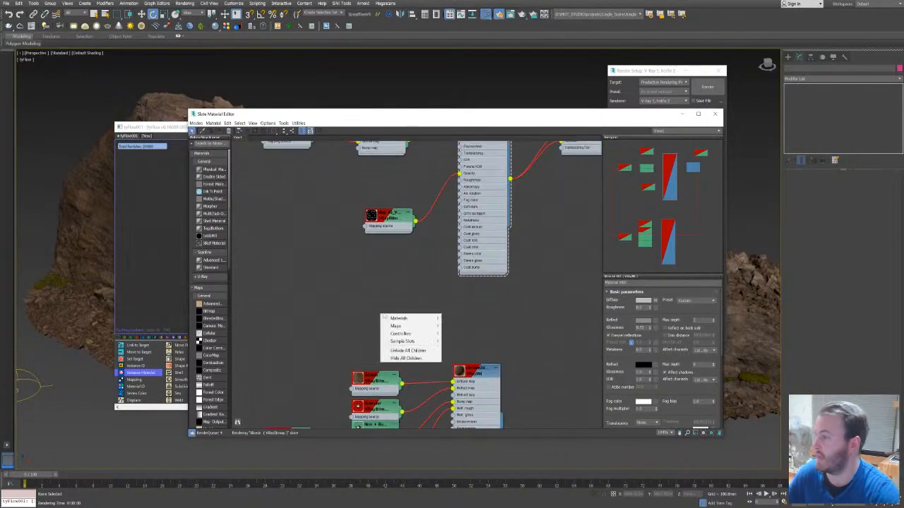
mouse_move(413, 318)
mouse_move(462, 334)
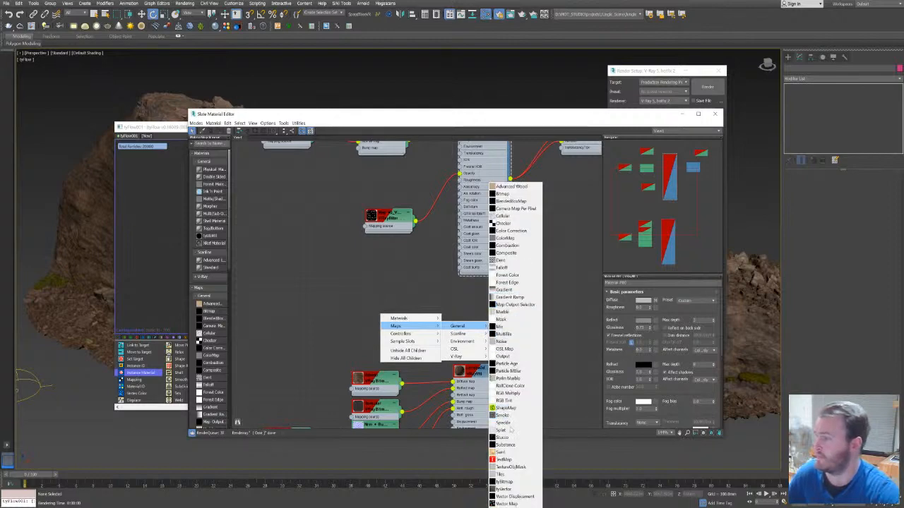
left_click(505, 341)
Assign the Noise map as an instance to the Position Object operator's density texture slot.
left_click_drag(424, 114, 767, 98)
left_click_drag(754, 308, 472, 333)
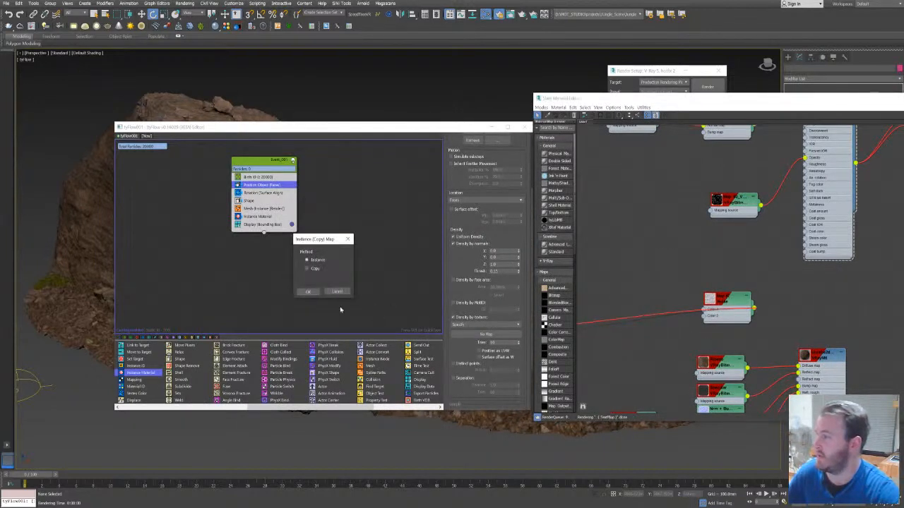
left_click(308, 292)
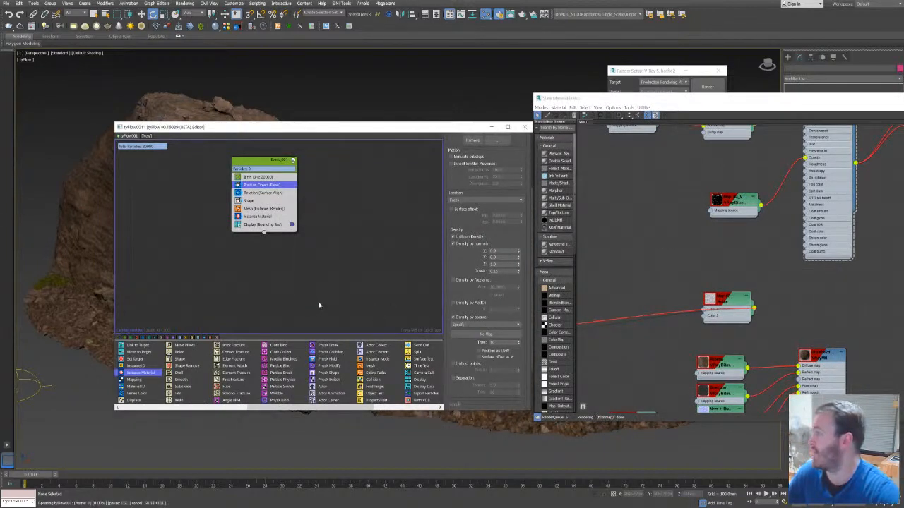
Arrange the tyFlow and material editors beside the cliff, open the Noise map's parameters and set its blur to 0.01.
left_click_drag(375, 127, 280, 274)
left_click_drag(699, 100, 618, 46)
left_click_drag(771, 49, 663, 61)
left_click(560, 253)
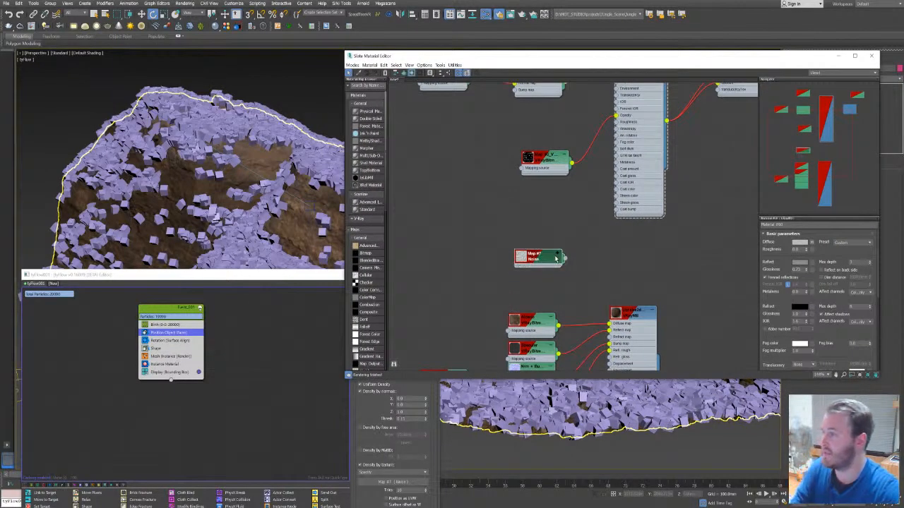
double_click(536, 255)
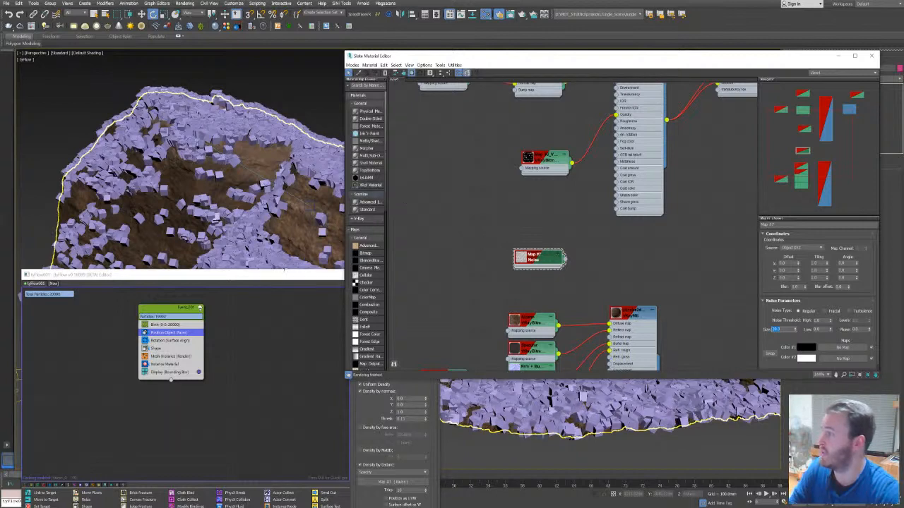
left_click_drag(279, 278, 221, 222)
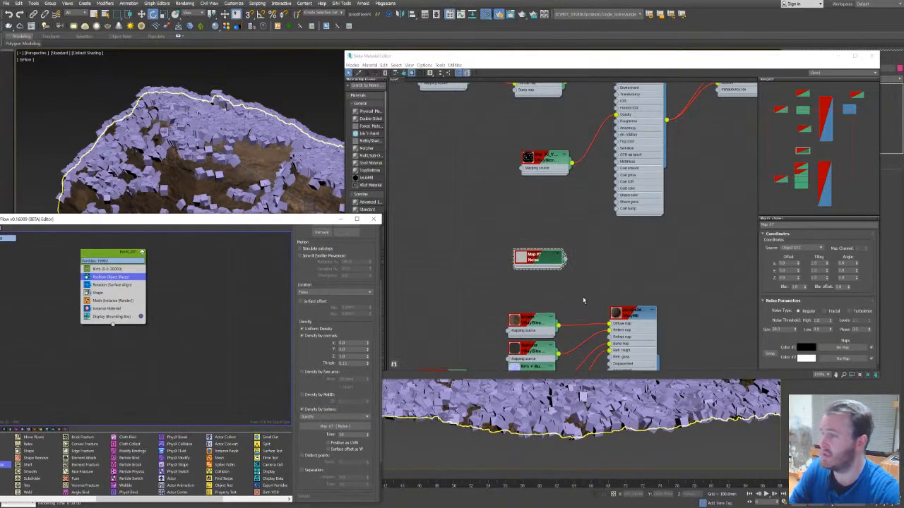
left_click(804, 290)
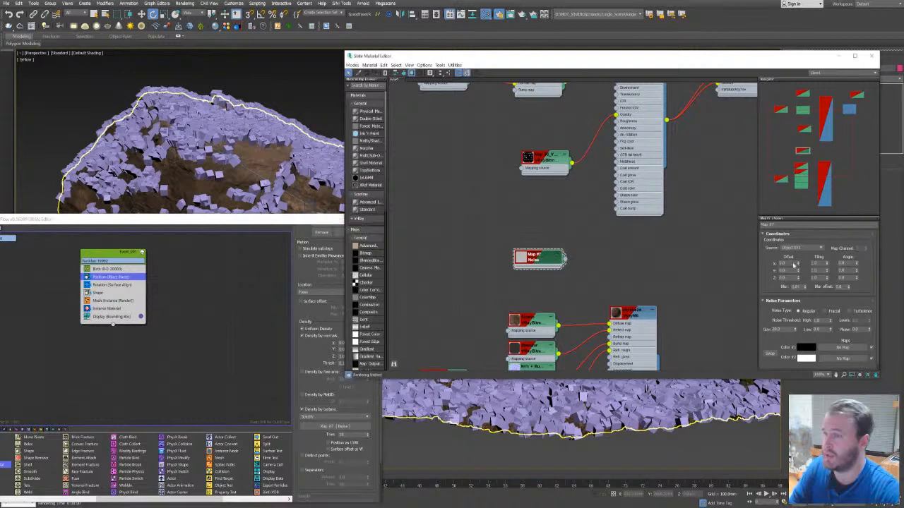
Set the low noise threshold of the Noise map to 0.25.
left_click(776, 234)
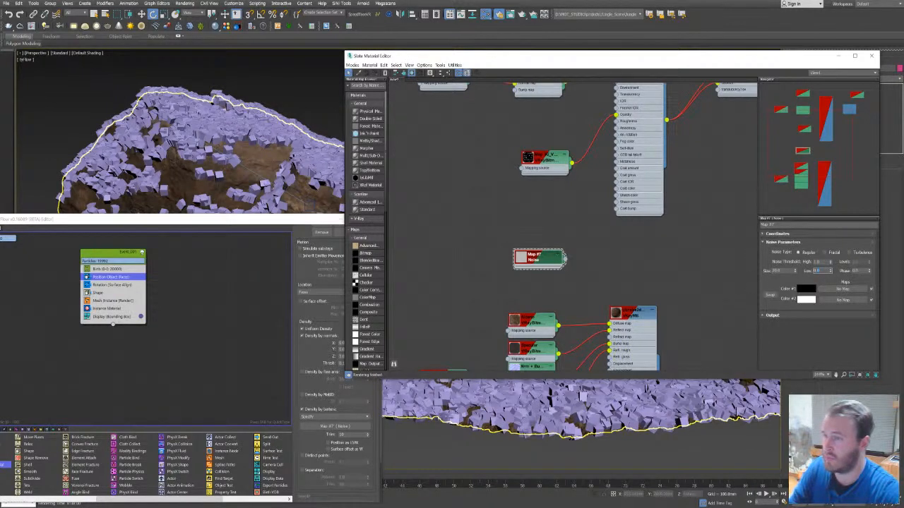
key("Return")
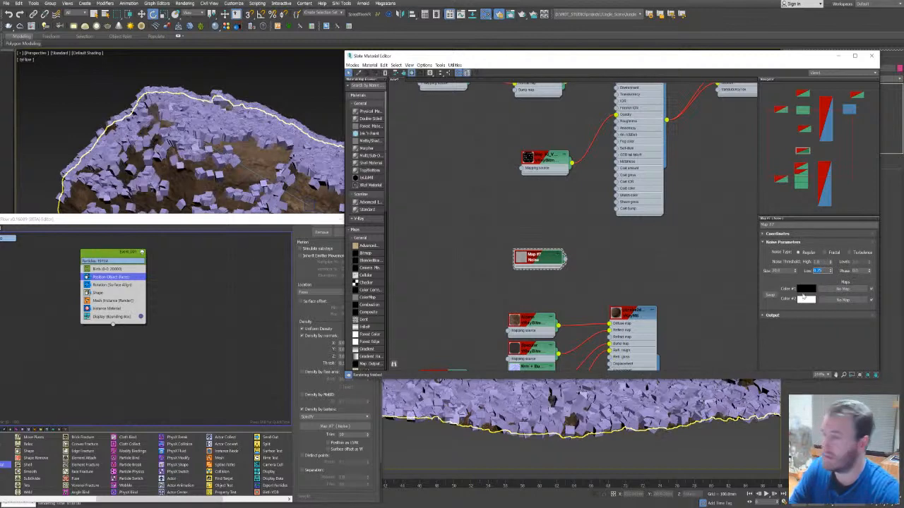
Bring the tyFlow editor forward and add a Scale operator to the event directly below the Shape operator.
left_click_drag(271, 222, 414, 207)
left_click(351, 248)
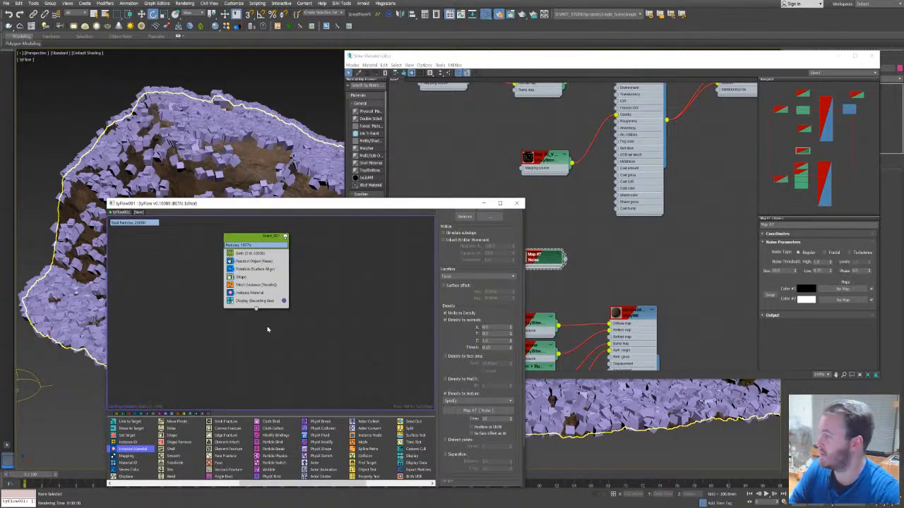
left_click(233, 484)
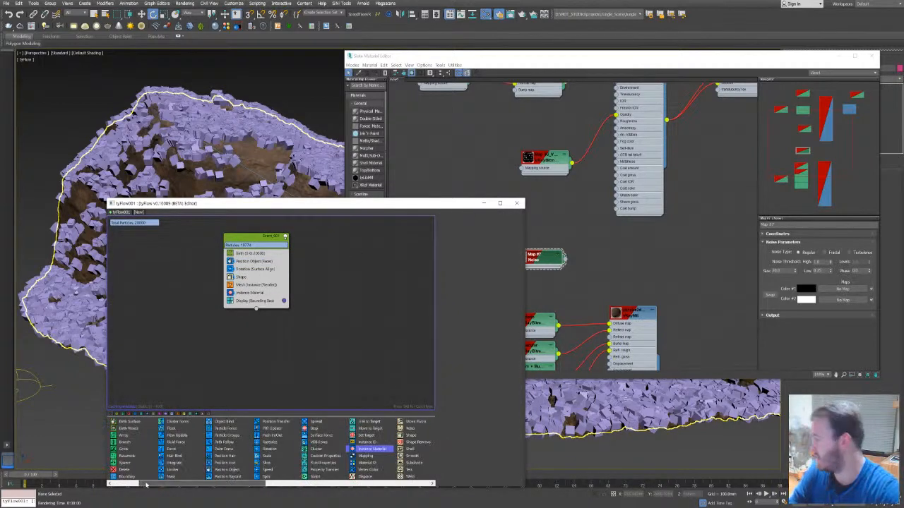
left_click_drag(267, 459, 243, 283)
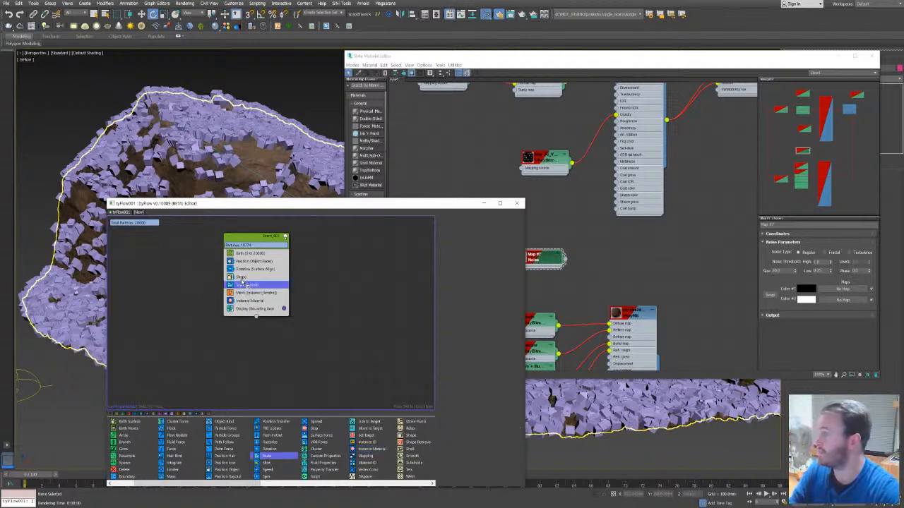
Enable Multiply by texmap in the new Scale operator's texture map settings.
left_click(248, 284)
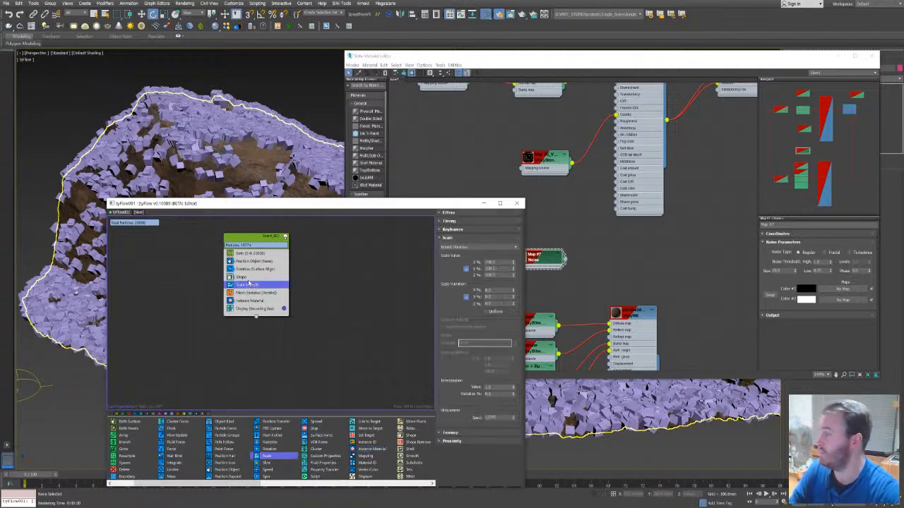
left_click(449, 238)
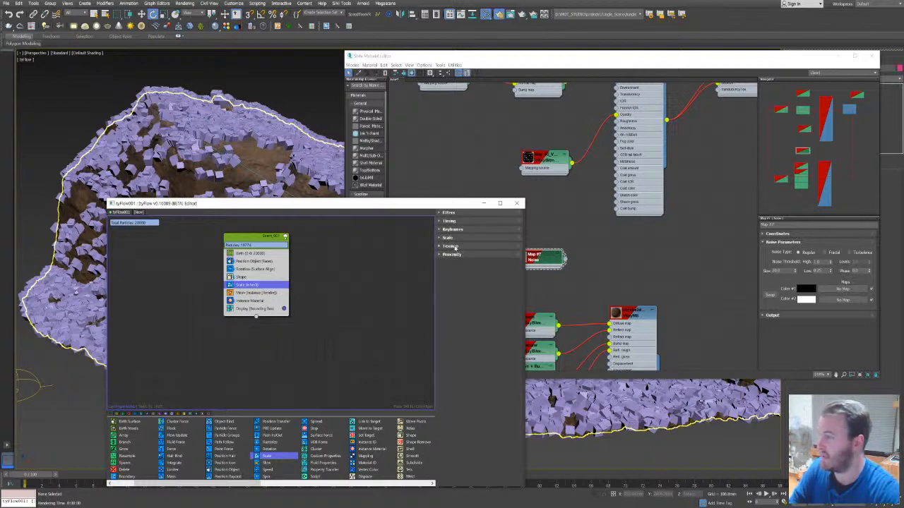
left_click(454, 247)
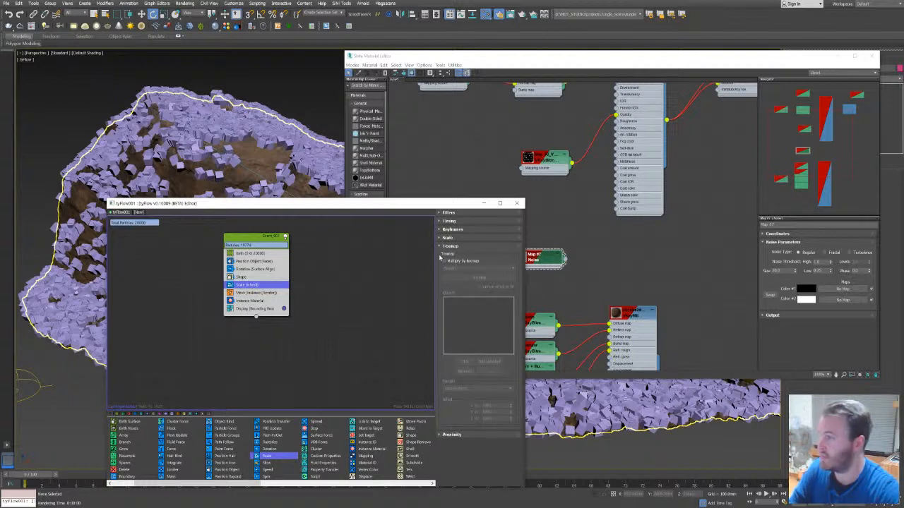
left_click(454, 262)
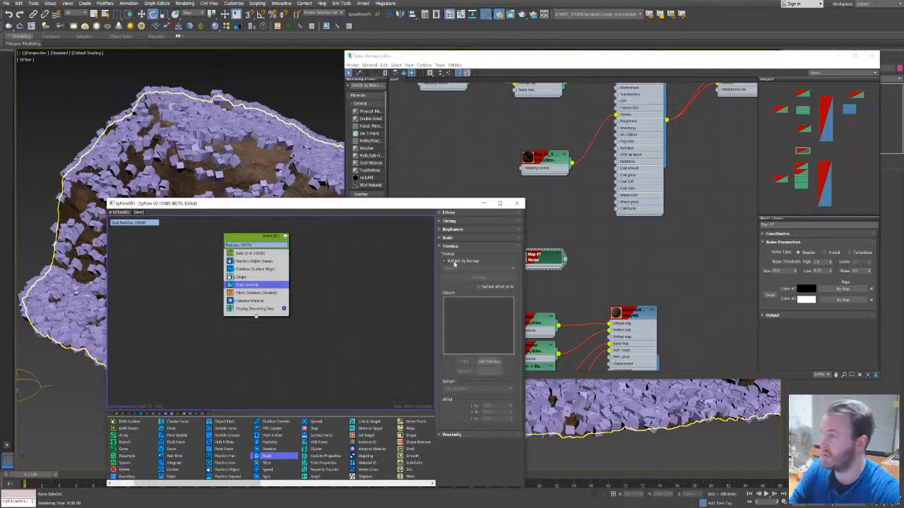
Place the tyFlow and material editors side by side and assign the Noise map as an instance to the Scale operator's texmap slot.
left_click_drag(463, 204, 397, 204)
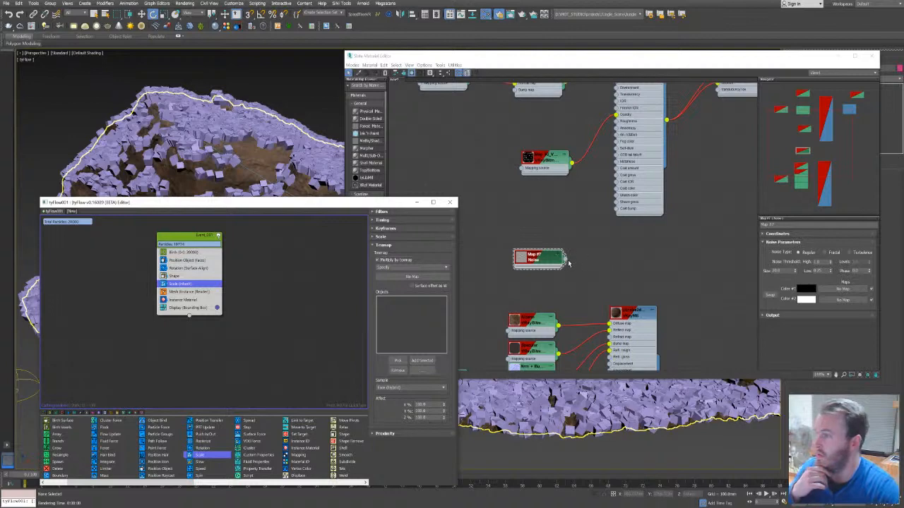
left_click_drag(564, 259, 540, 341)
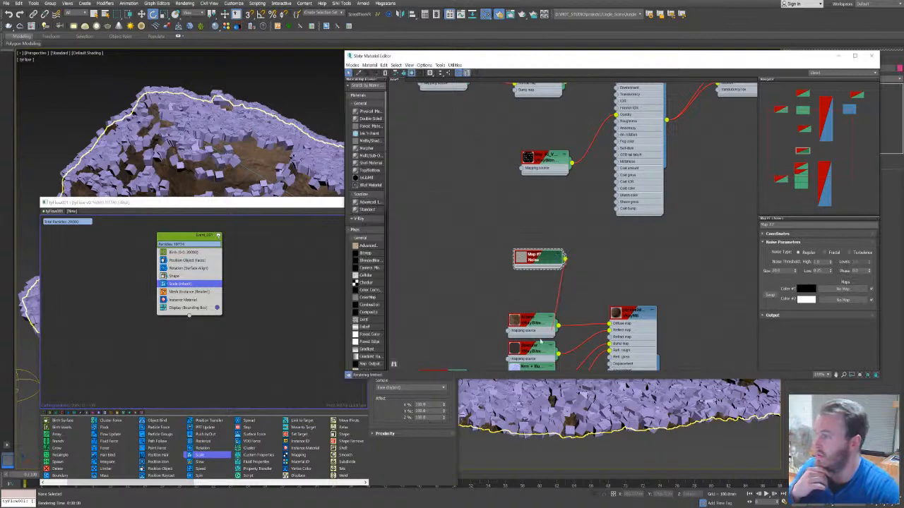
left_click(314, 207)
left_click_drag(314, 206, 285, 194)
mouse_move(564, 259)
left_mouse_down()
mouse_move(332, 291)
mouse_move(326, 214)
mouse_move(330, 239)
mouse_move(562, 259)
left_mouse_up()
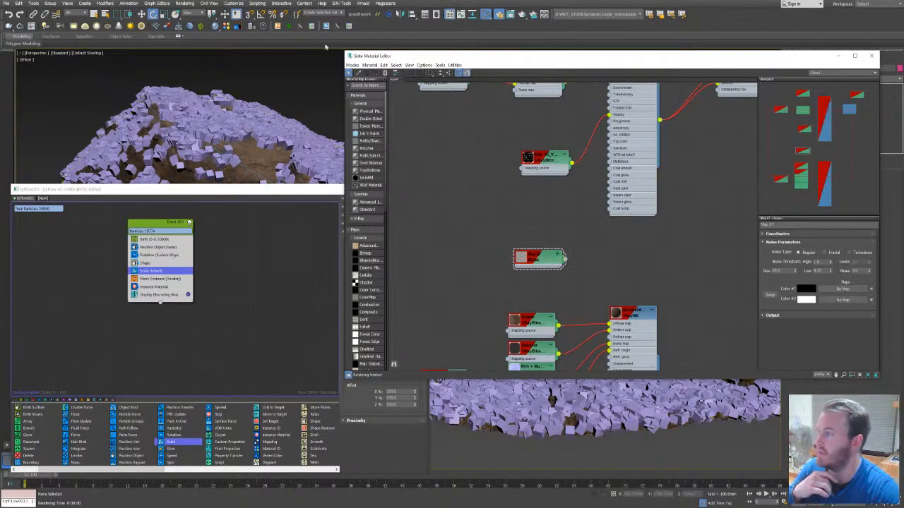
left_click_drag(404, 56, 502, 59)
left_click_drag(662, 262, 370, 263)
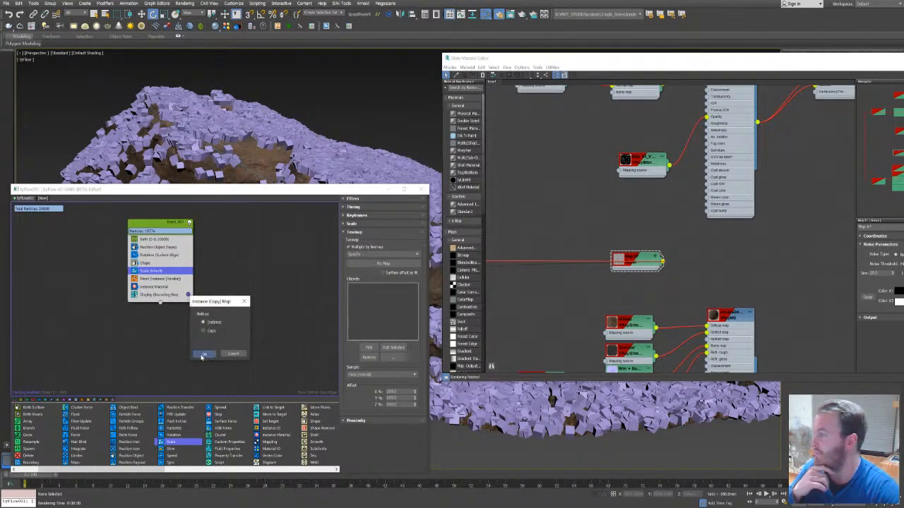
left_click(202, 355)
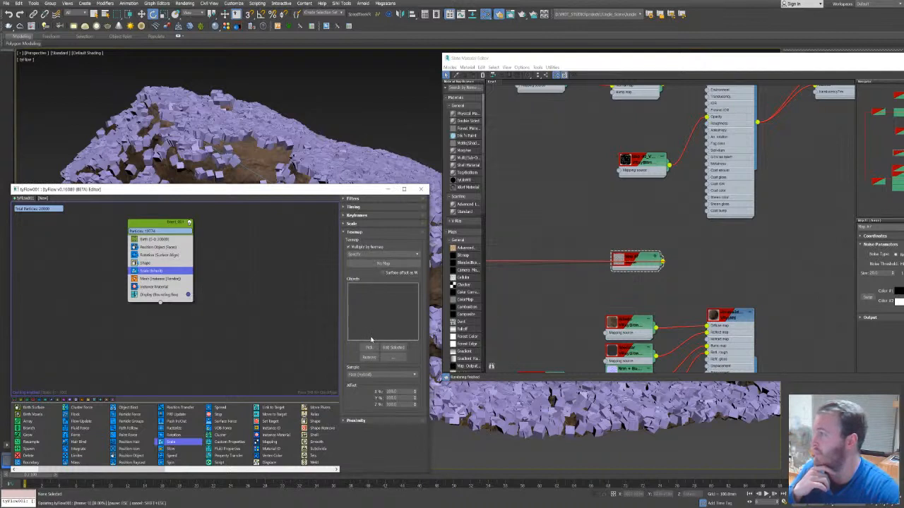
Pick the rock cliff as the Scale operator's texmap sampling object and move the tyFlow editor off the cliff.
left_click(367, 347)
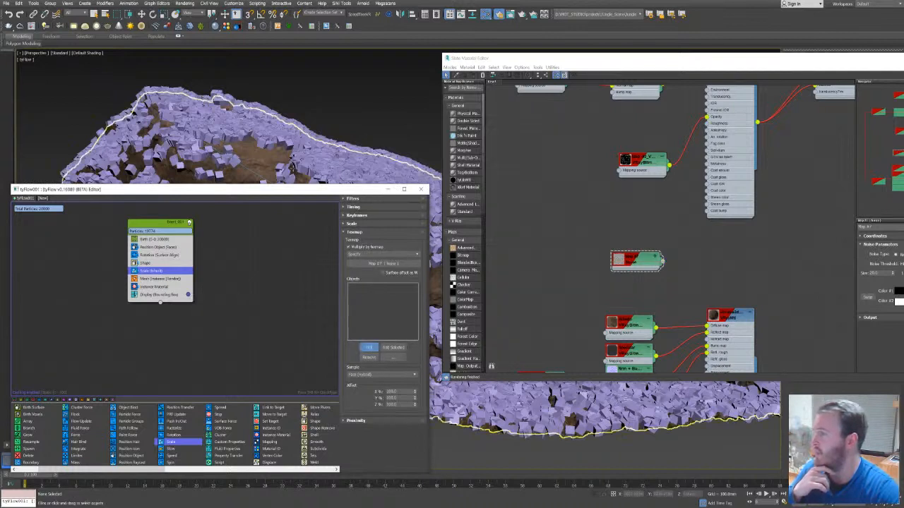
left_click(260, 161)
left_click_drag(219, 198, 579, 184)
left_click(574, 343)
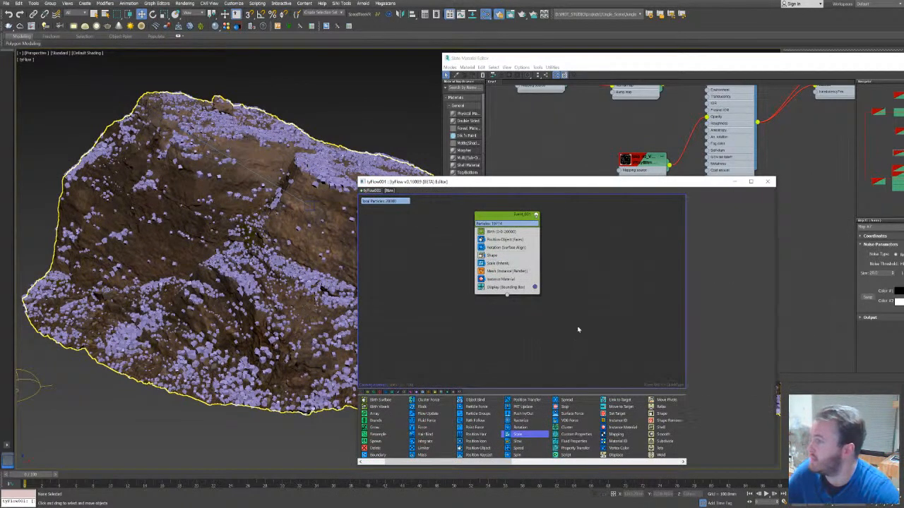
Bring the material editor back into view and set the Noise map's thresholds to 0.85 high and 0.15 low.
left_click(504, 218)
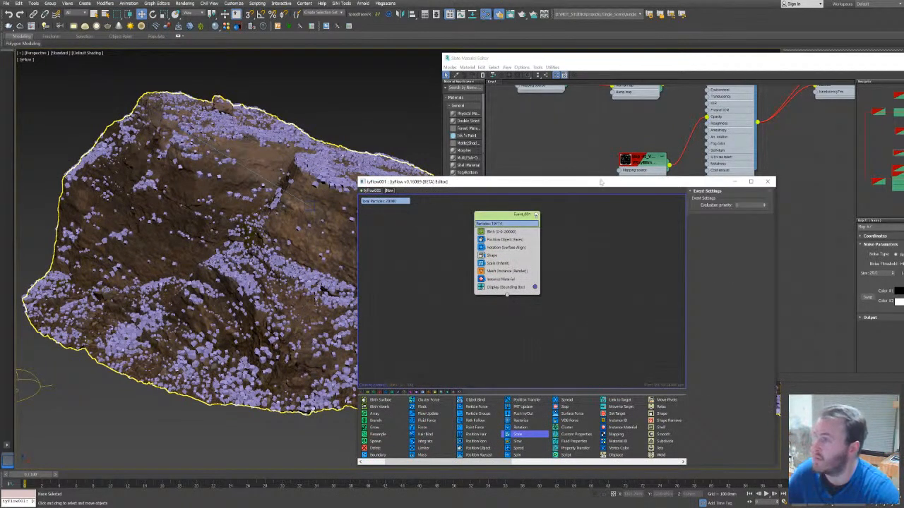
left_click_drag(603, 182, 580, 191)
left_click_drag(689, 62, 545, 52)
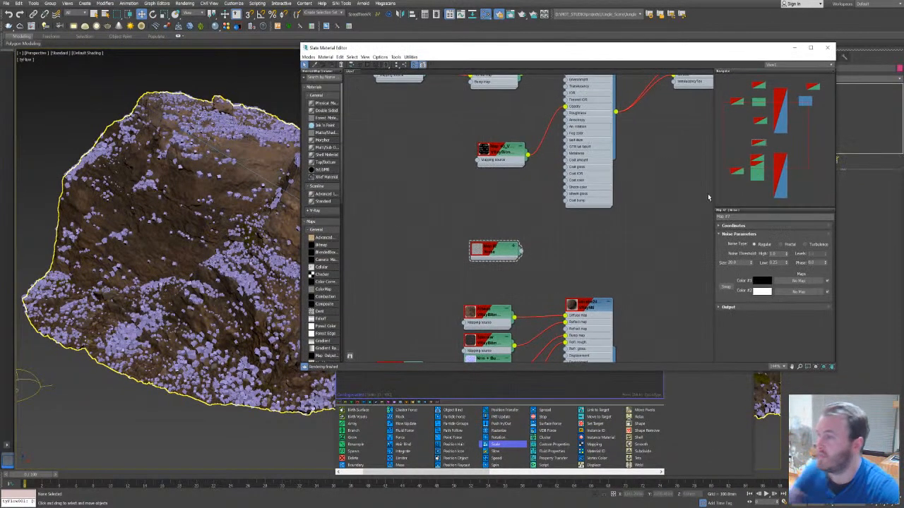
double_click(767, 254)
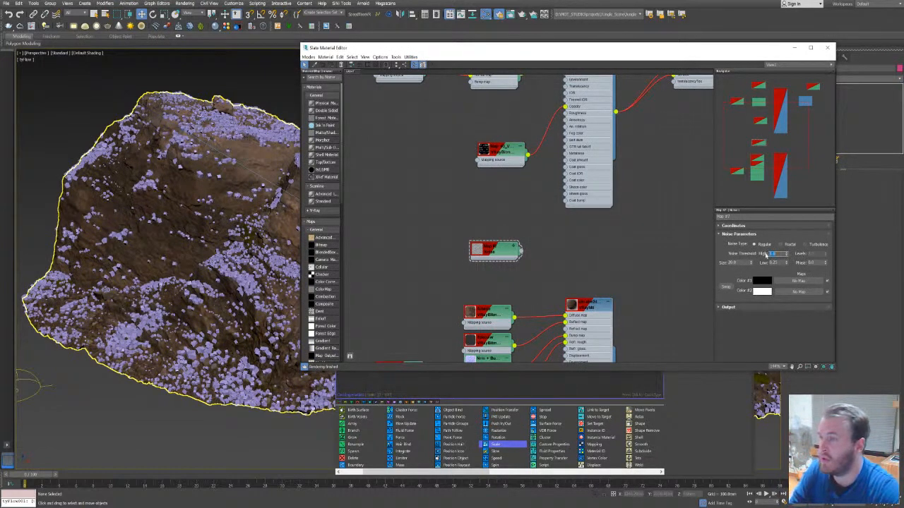
type(".85")
key("Return")
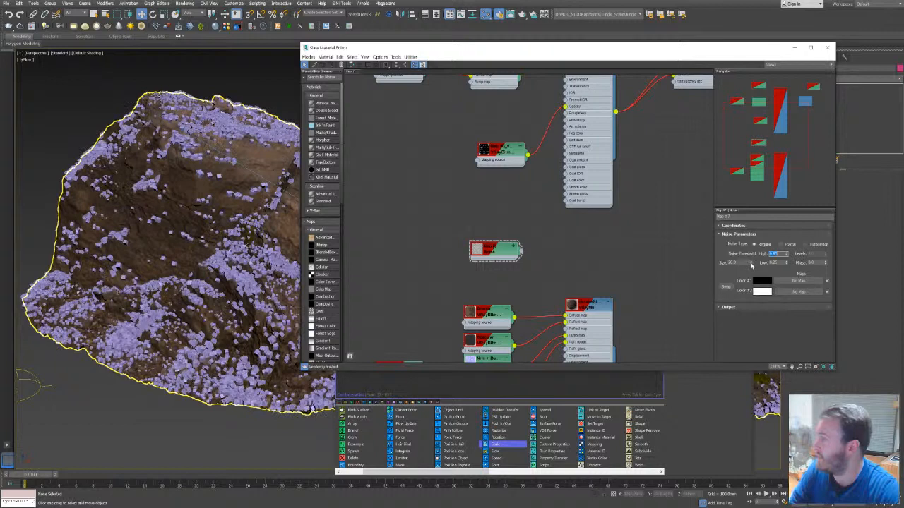
key("Tab")
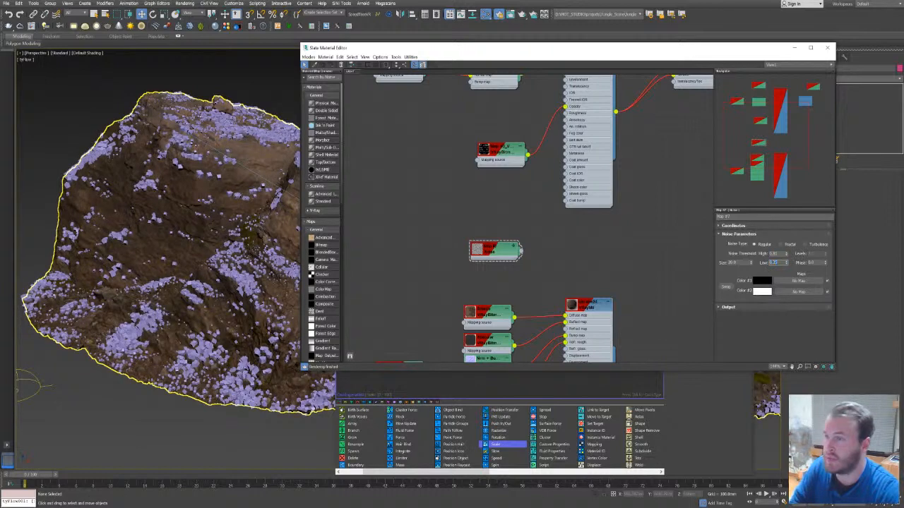
type("0.15")
key("Return")
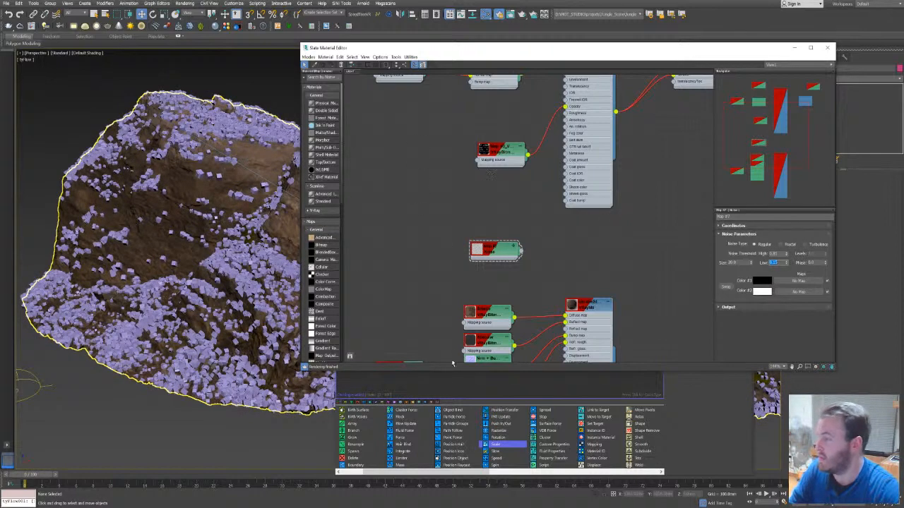
Raise the Birth operator's total particle count to 40000.
left_click(435, 387)
left_click(474, 242)
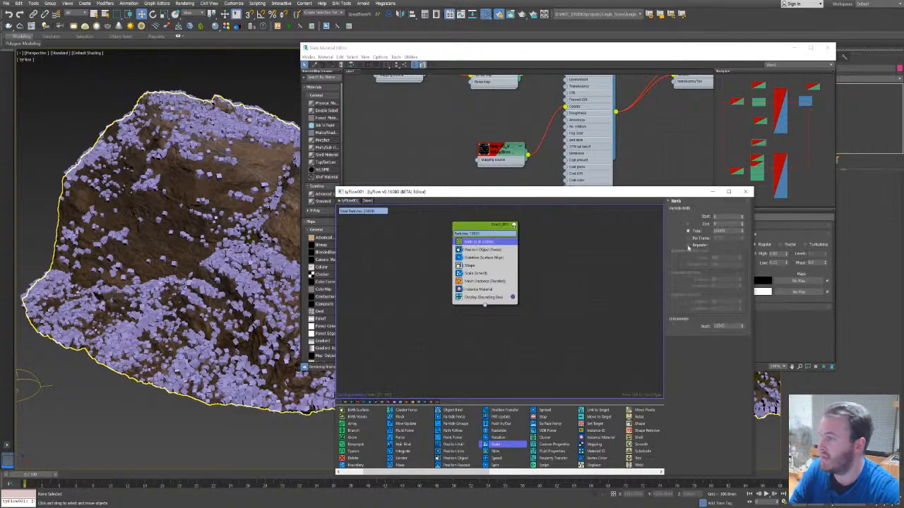
double_click(727, 231)
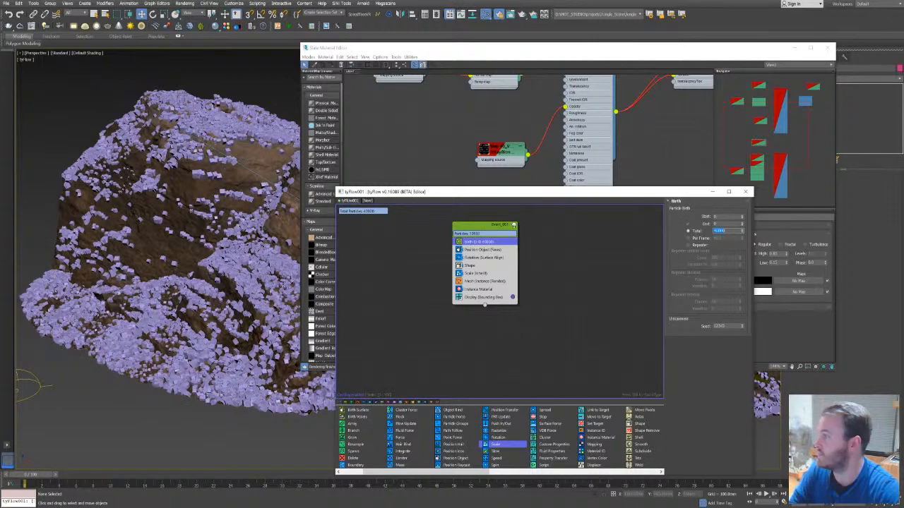
Switch the perspective viewport to the PhysCamera001 view.
left_click(238, 63)
left_click(39, 54)
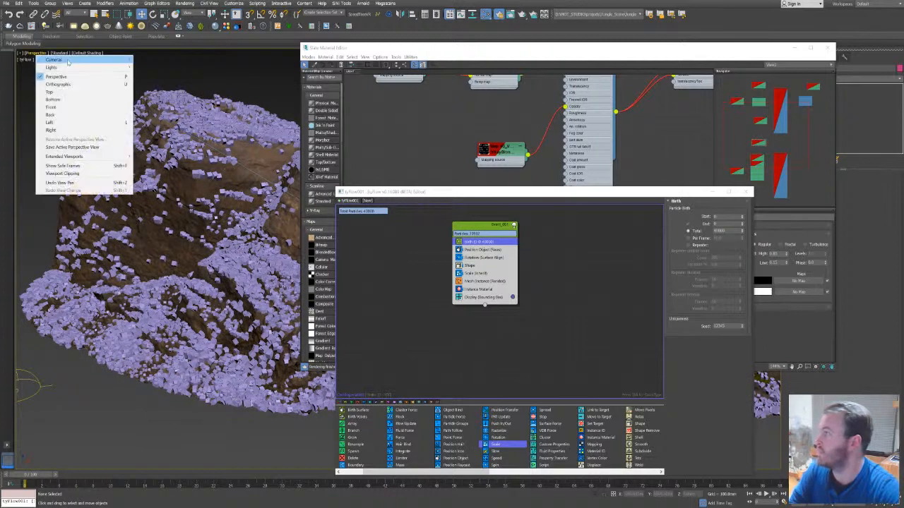
mouse_move(120, 62)
left_click(178, 65)
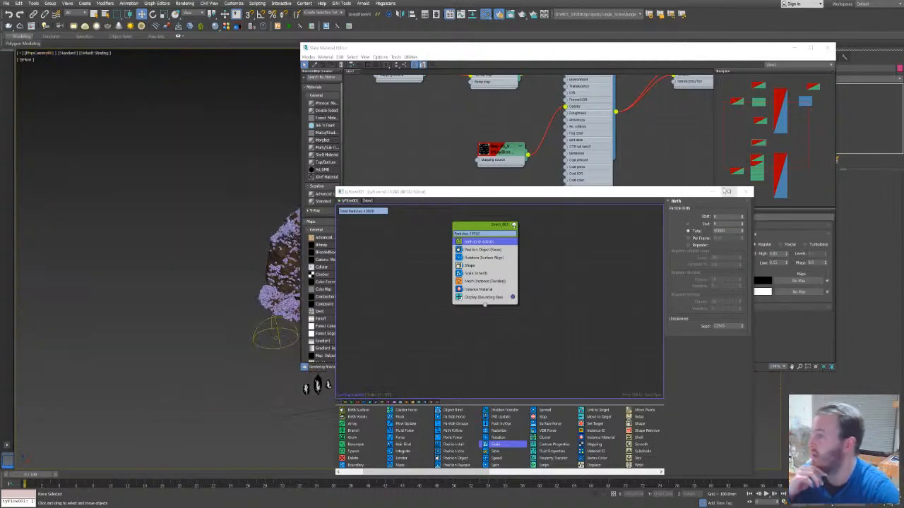
Close the material editor, Render Setup and tyFlow editor, then briefly open and close the V-Ray Frame Buffer.
left_click(833, 49)
left_click(830, 48)
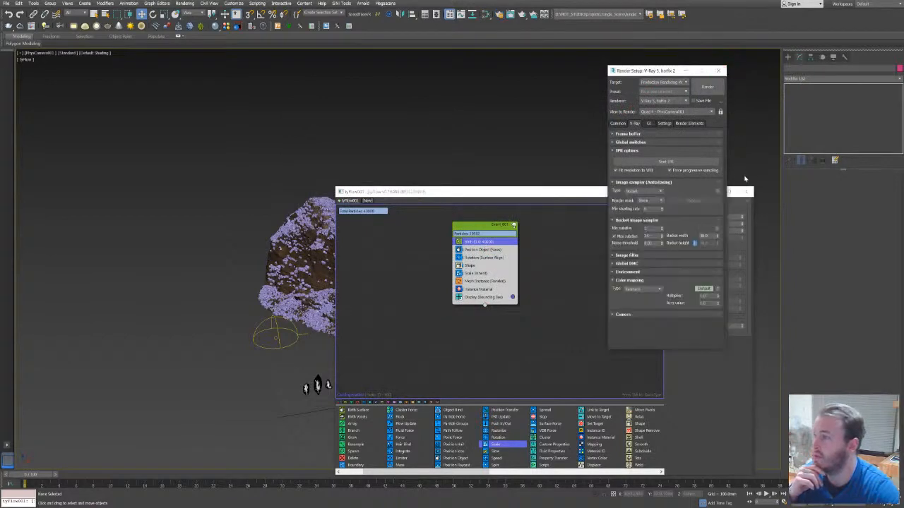
left_click(720, 72)
left_click(749, 191)
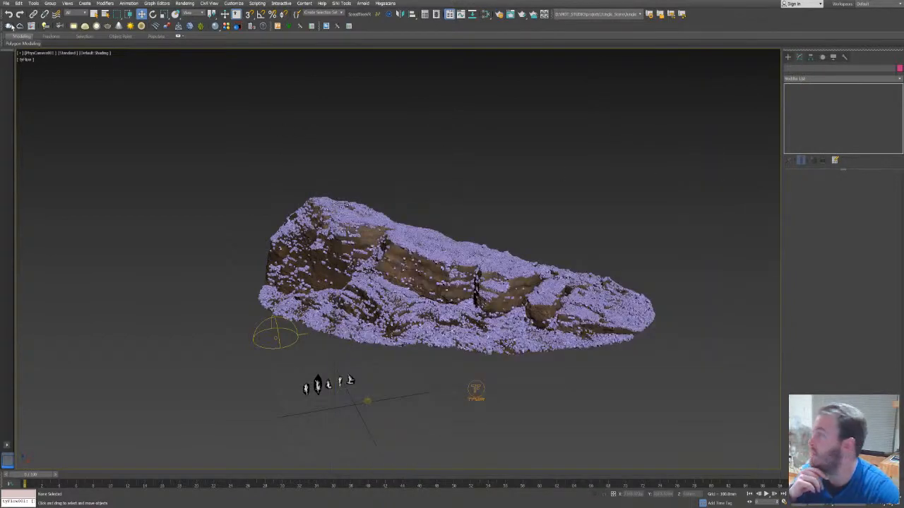
left_click(32, 27)
left_click(708, 67)
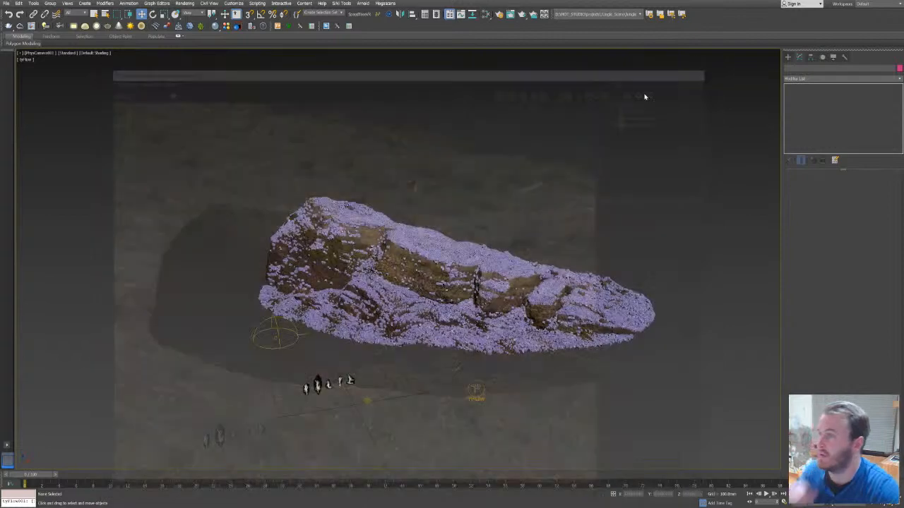
Show the safe frame and reposition the camera closer so the whole cliff fills the frame.
key("shift+f")
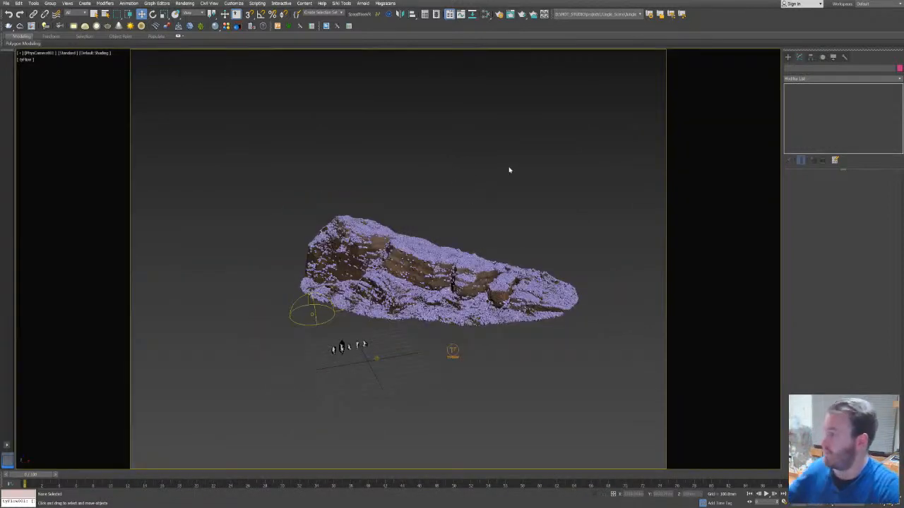
middle_click_drag(536, 281, 447, 324, "alt")
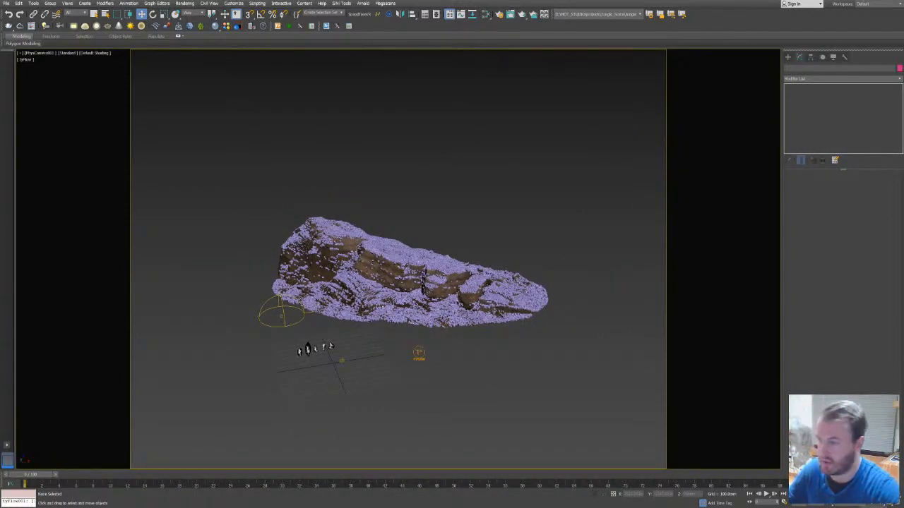
scroll(446, 324, "up", 6)
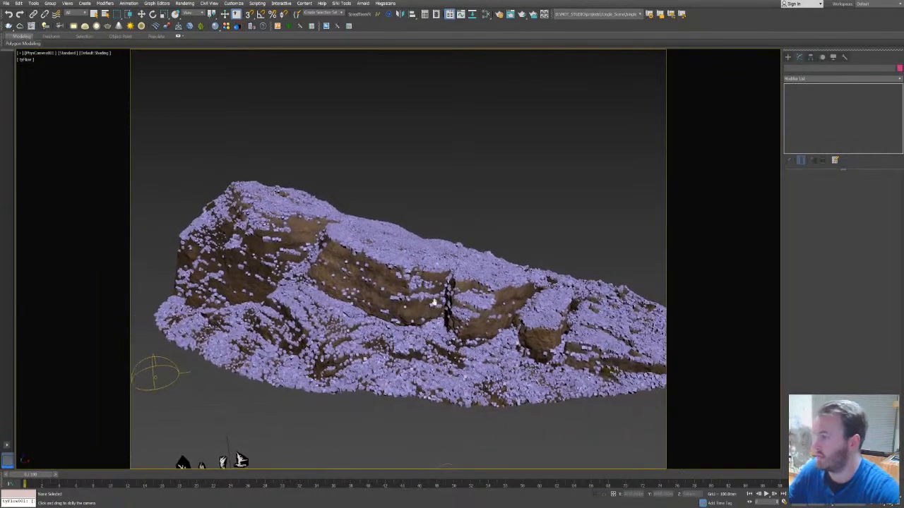
middle_click_drag(418, 300, 424, 304, "alt")
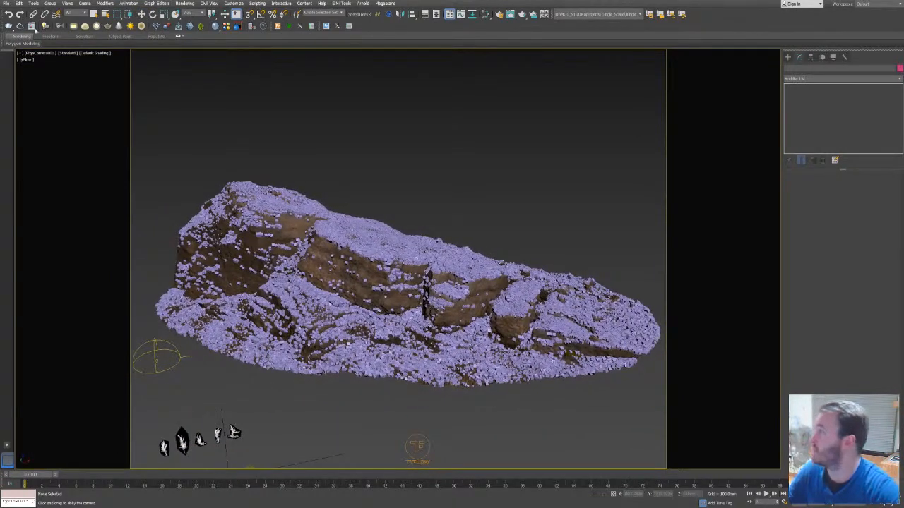
Open the V-Ray Frame Buffer with the camera's render and move it aside to reveal part of the viewport.
left_click(31, 26)
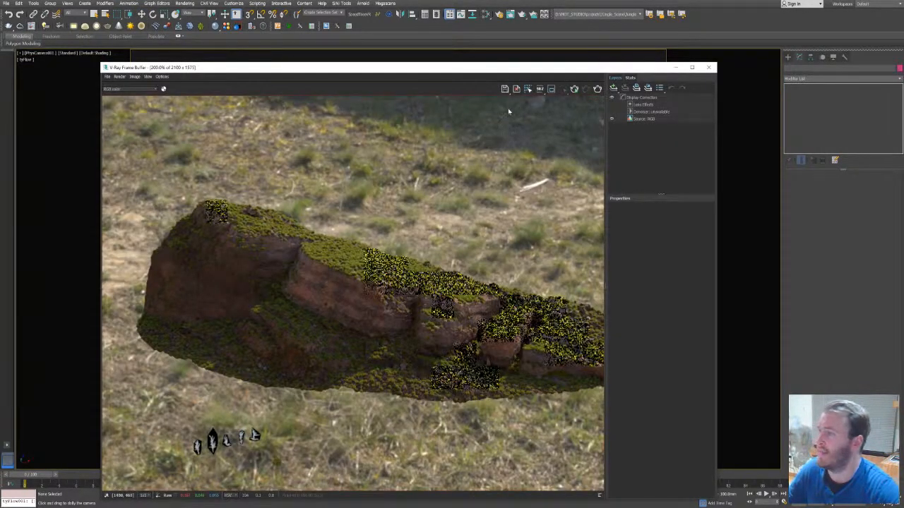
left_click_drag(533, 70, 745, 58)
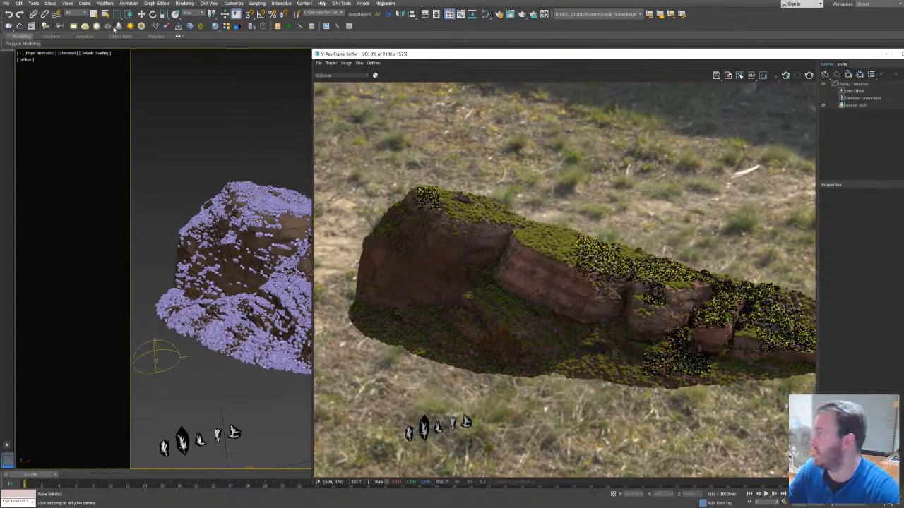
Make the V-Ray dome light invisible through the light's own options so its environment image stays out of the render background.
left_click(141, 13)
left_click(156, 360)
left_click_drag(658, 55, 413, 58)
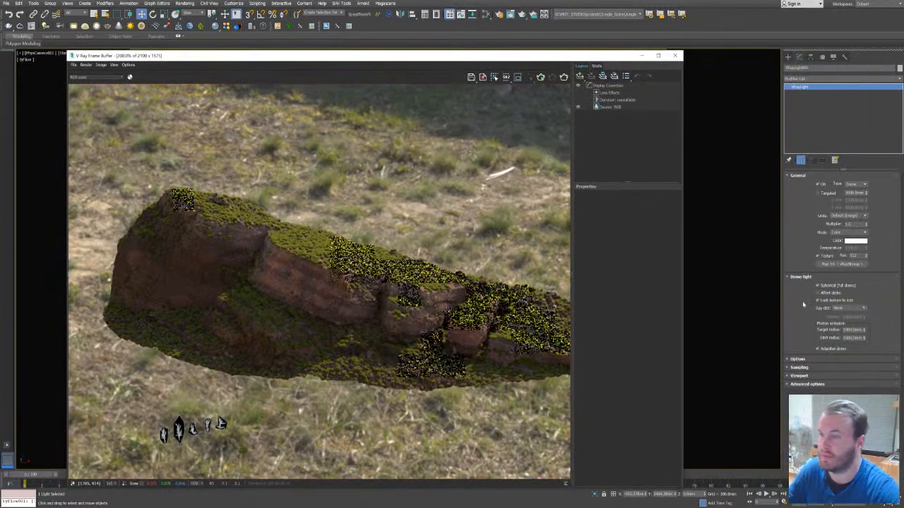
left_click(797, 360)
left_click(823, 391)
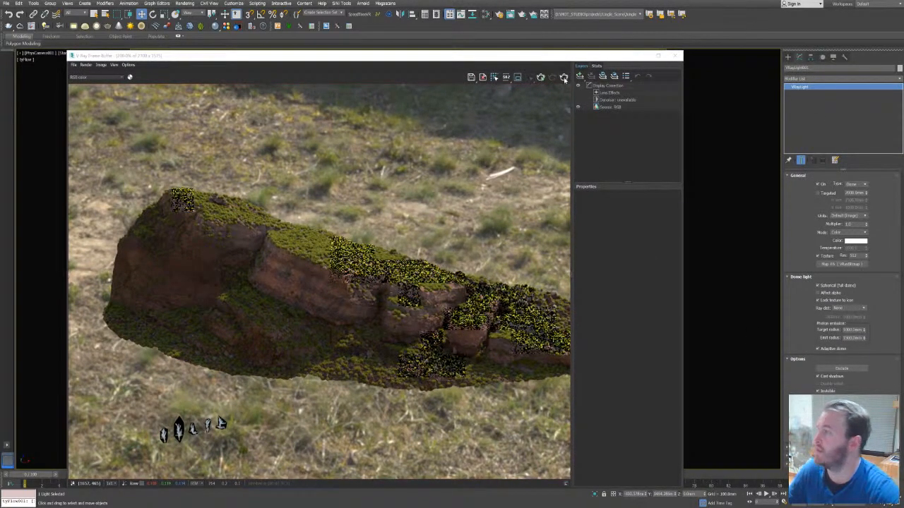
Render the PhysCamera001 view again and examine the plants on the cliff's rock faces and slopes up close.
left_click(564, 78)
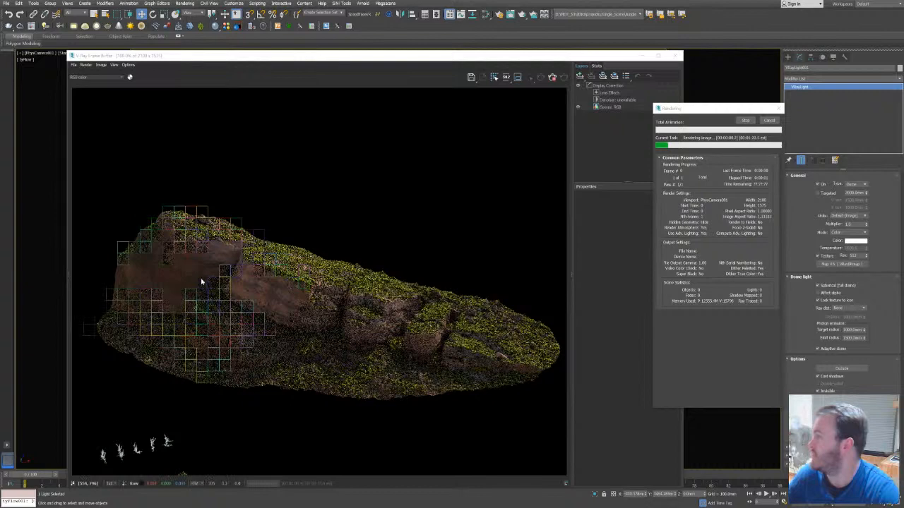
scroll(200, 274, "up", 3)
scroll(332, 309, "down", 3)
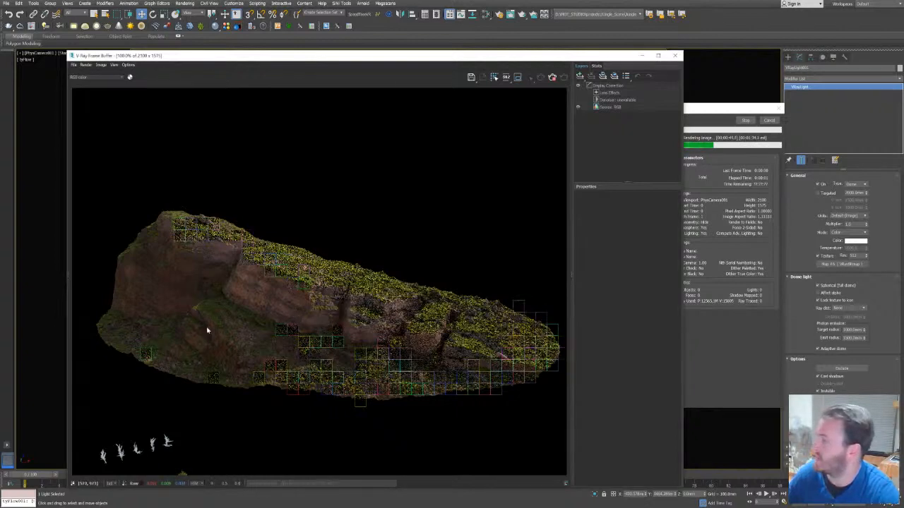
scroll(208, 332, "up", 2)
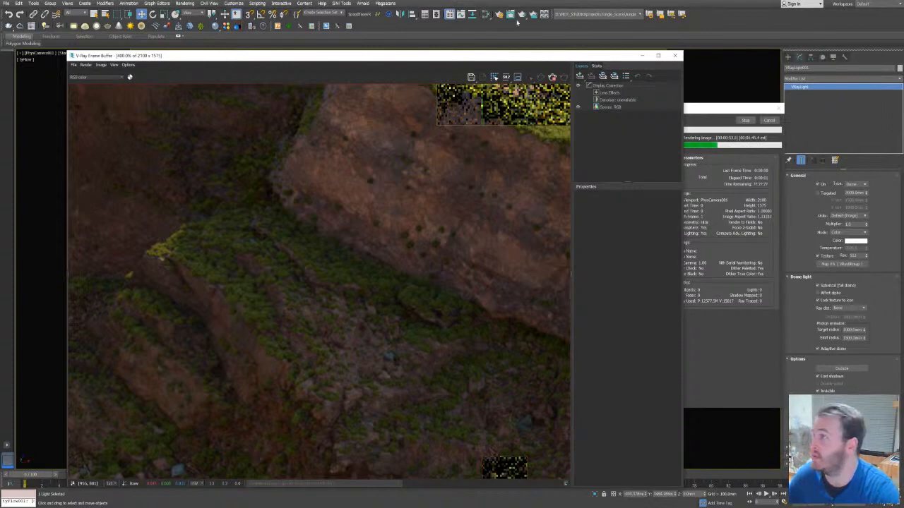
scroll(388, 301, "down", 2)
scroll(230, 328, "up", 3)
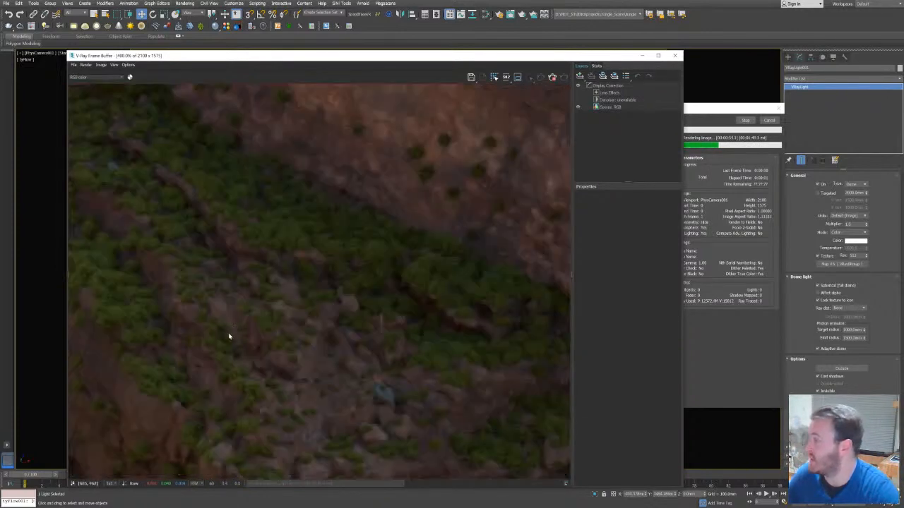
scroll(228, 351, "down", 3)
scroll(232, 313, "up", 2)
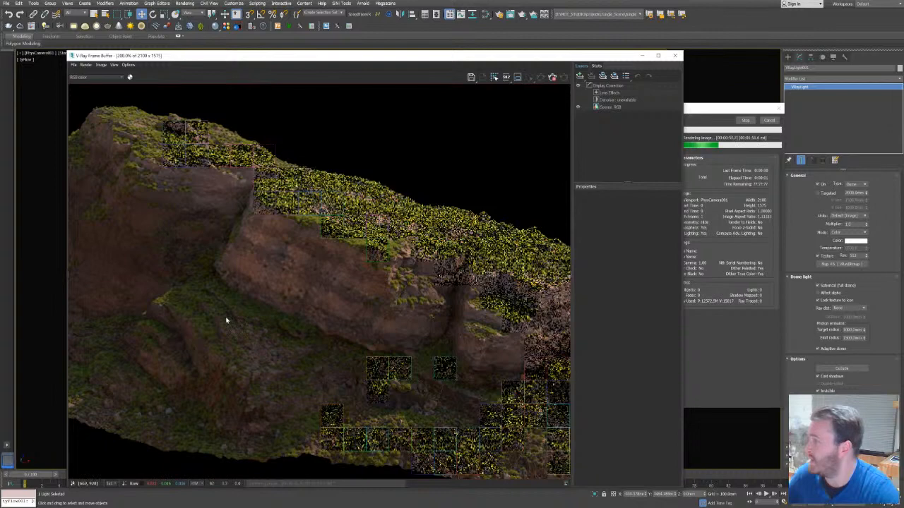
middle_click_drag(301, 251, 407, 272)
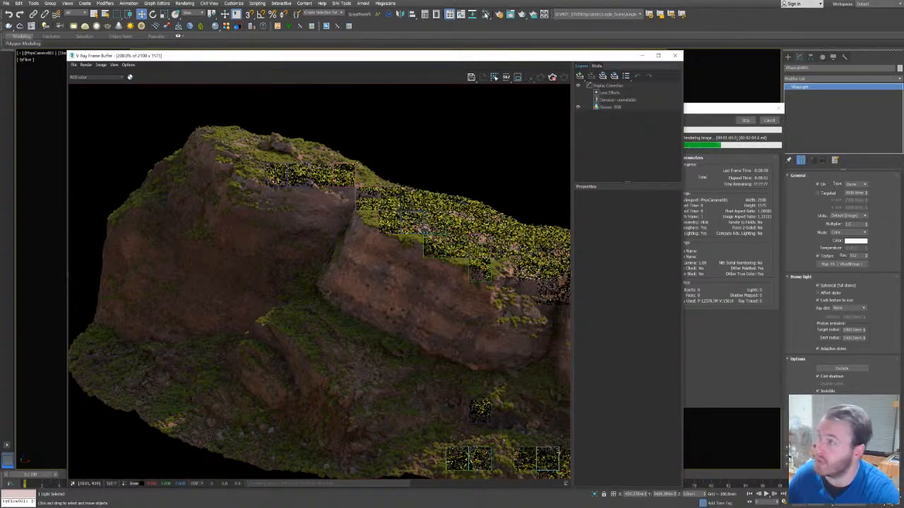
Stop the running render and close the V-Ray Frame Buffer.
left_click(749, 125)
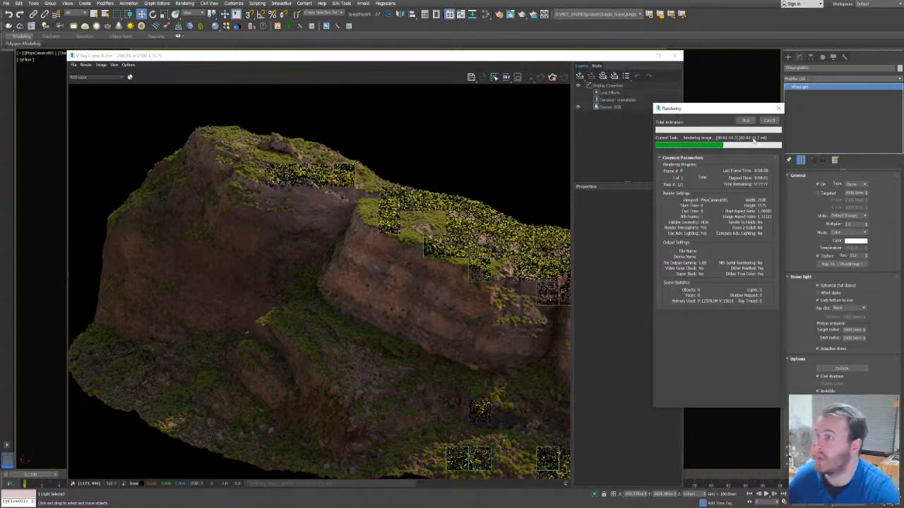
left_click(746, 119)
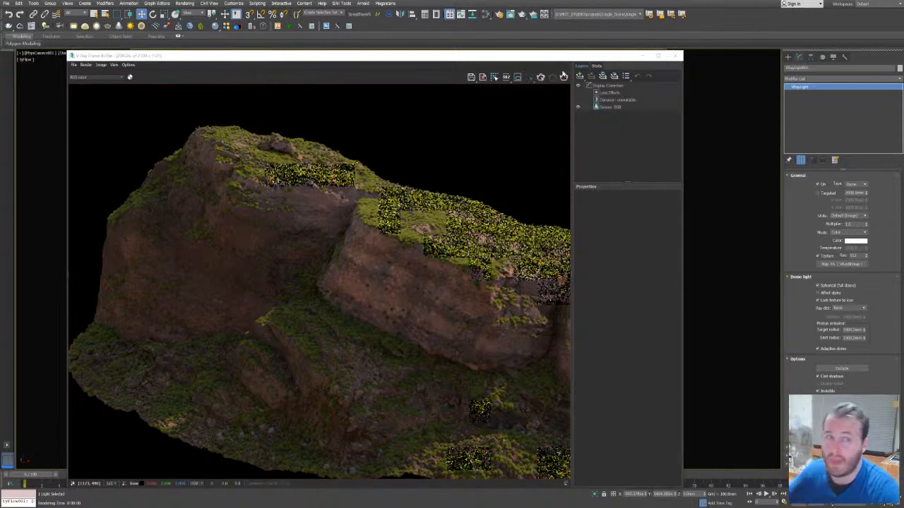
left_click(676, 55)
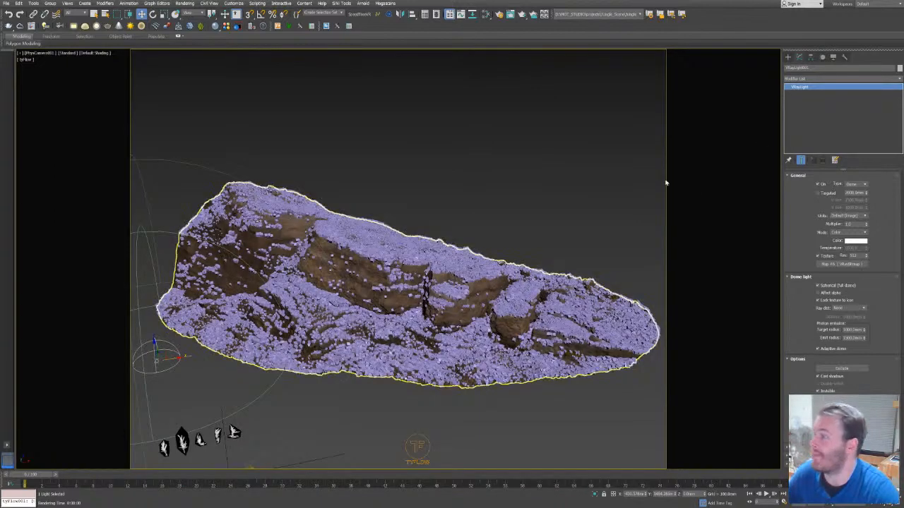
Set the density-by-normals threshold of the flow's Position Object operator to 0.45 in the tyFlow editor, and deselect everything.
left_click(787, 58)
left_click(417, 447)
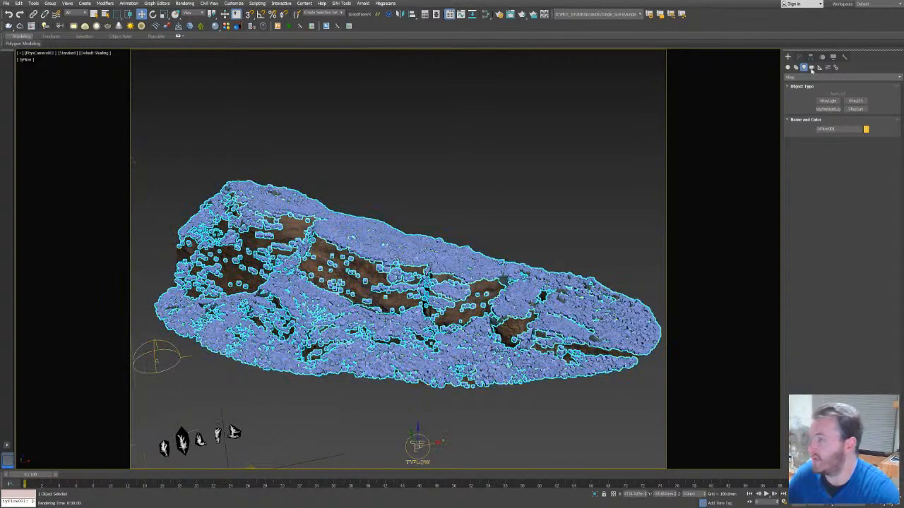
left_click(800, 57)
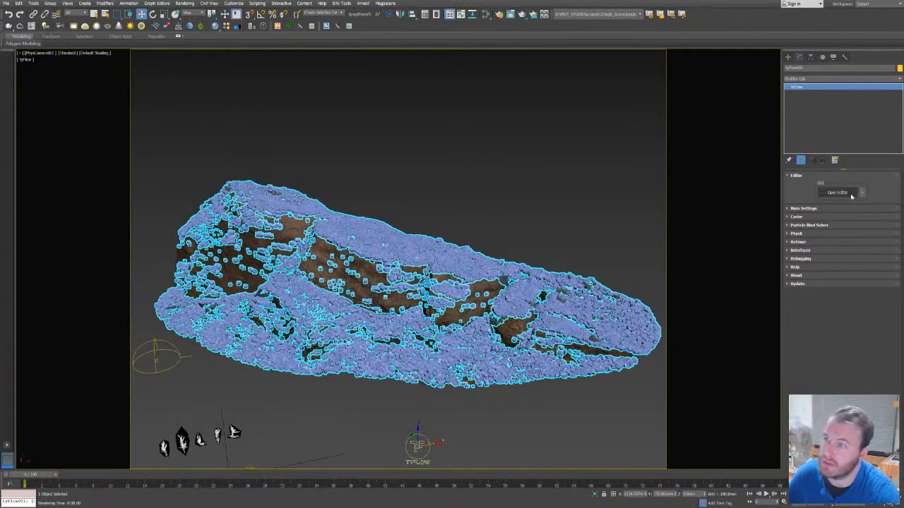
left_click(850, 194)
left_click(472, 250)
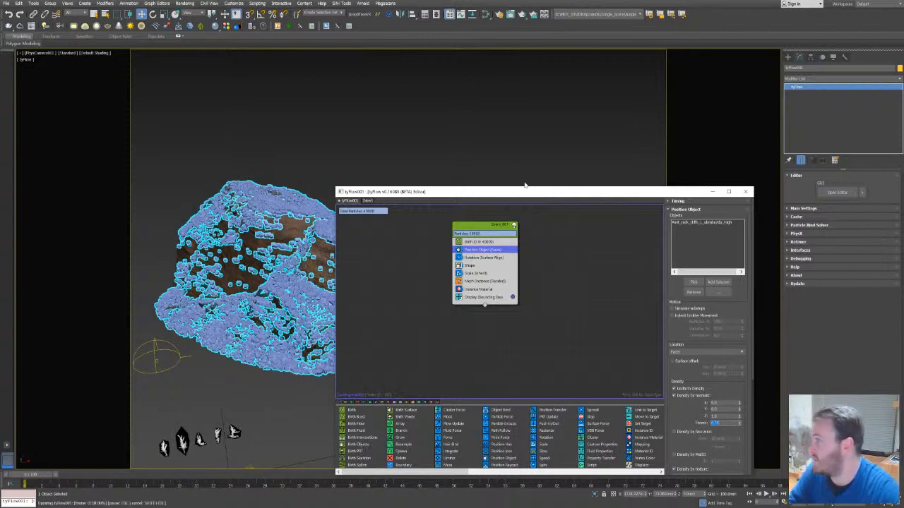
left_click_drag(526, 192, 588, 82)
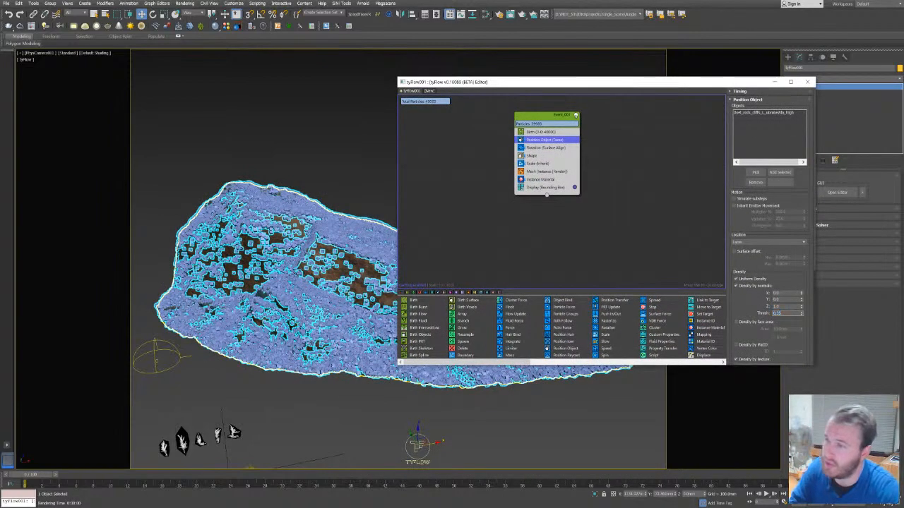
type("0.45")
key("Return")
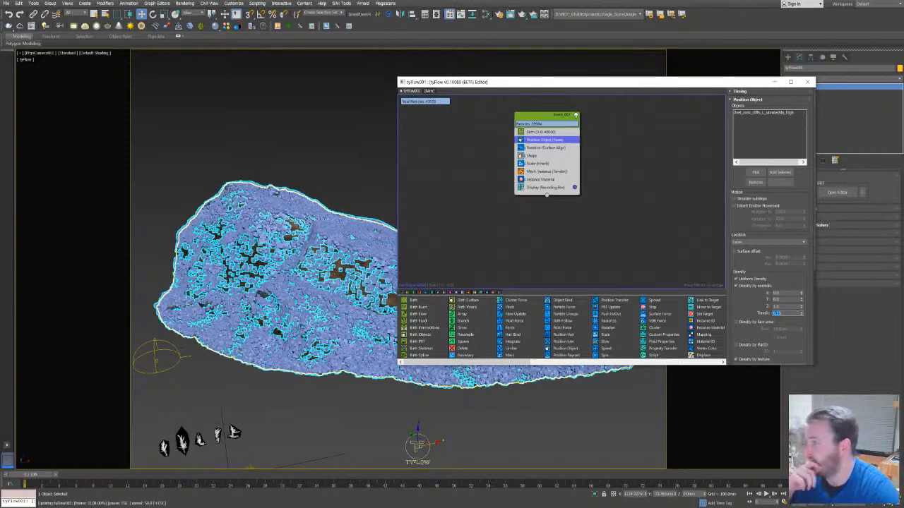
left_click(595, 246)
left_click(362, 162)
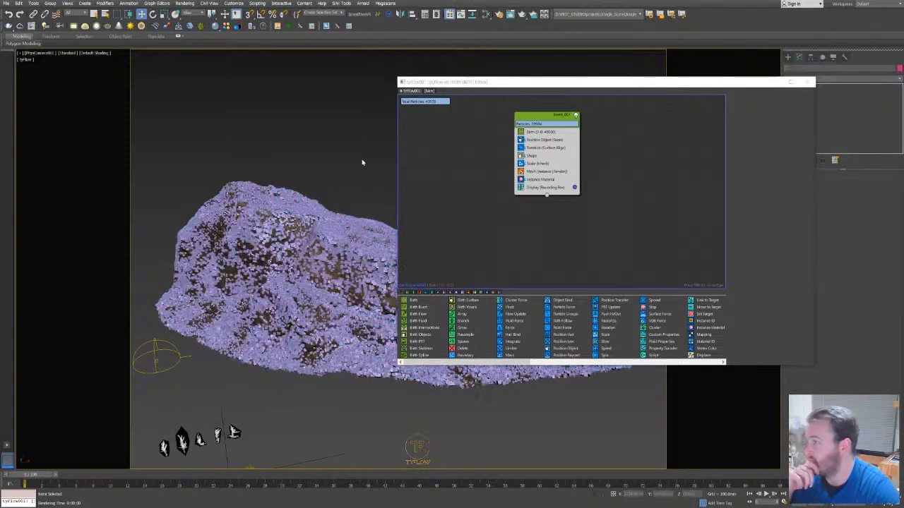
Set the Noise map's low threshold to 0.0 and move the material editor aside to reveal the tyFlow editor.
left_click(486, 14)
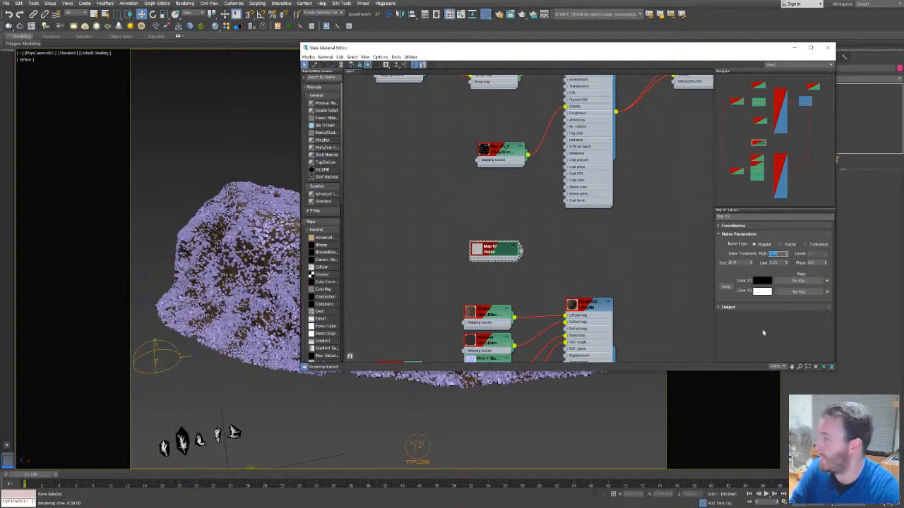
left_click(777, 262)
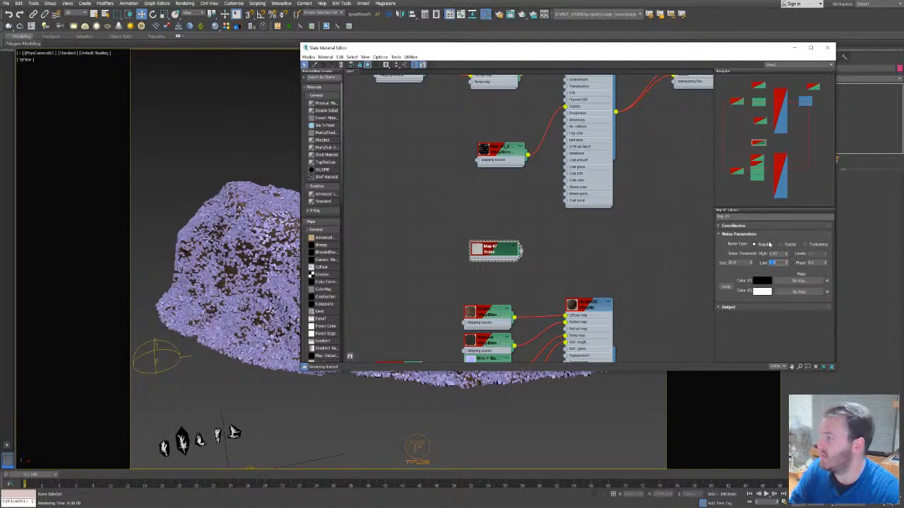
middle_click_drag(645, 177, 625, 176)
left_click_drag(636, 48, 152, 67)
Set the Birth operator's total to 80000 particles and close the material editor.
left_click(540, 131)
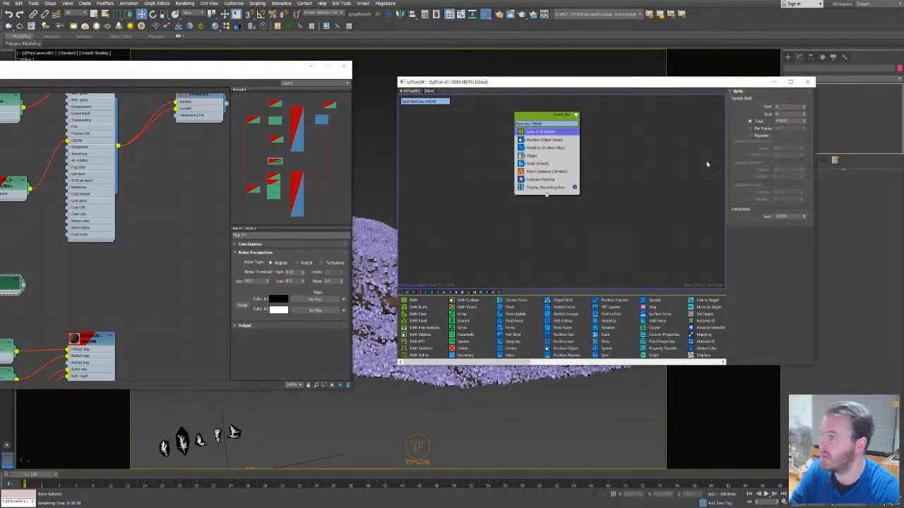
left_click_drag(779, 121, 763, 121)
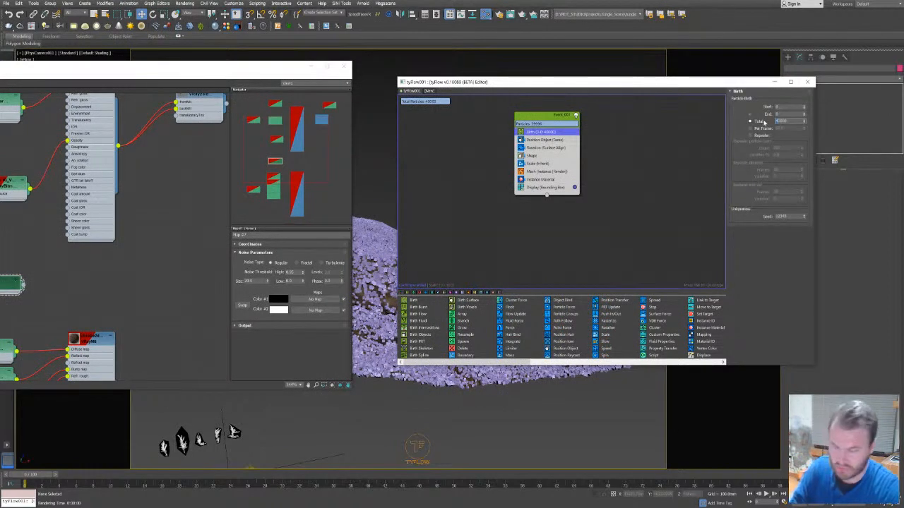
type("8")
key("Return")
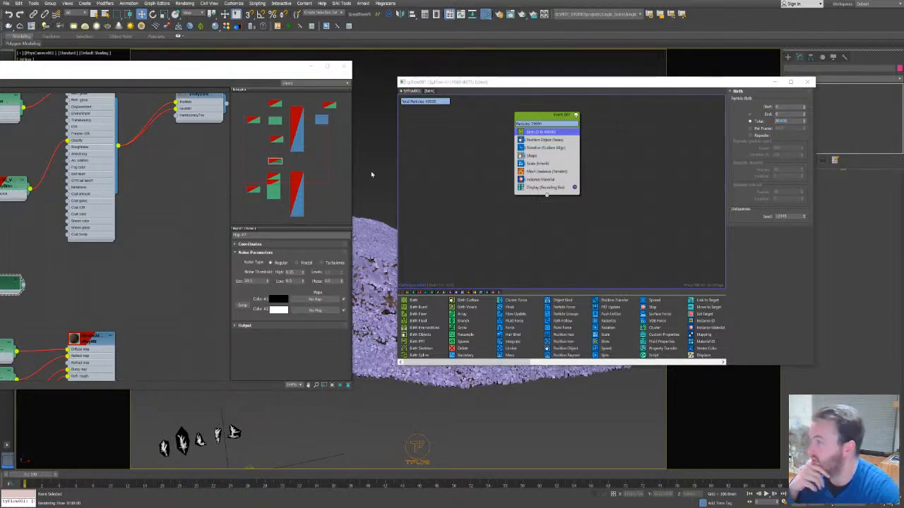
left_click(345, 67)
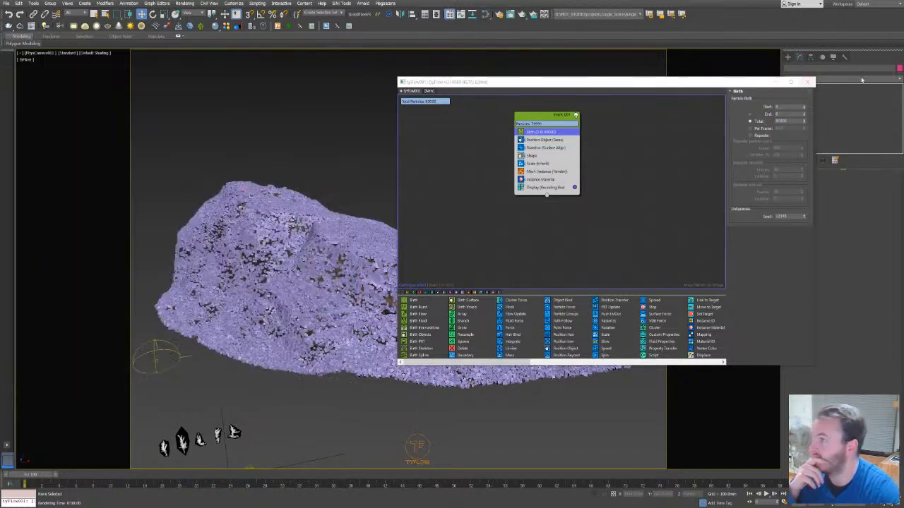
left_click(809, 85)
Reopen the material editor, set the Noise map's low threshold to 0.15 and change its size.
key("m")
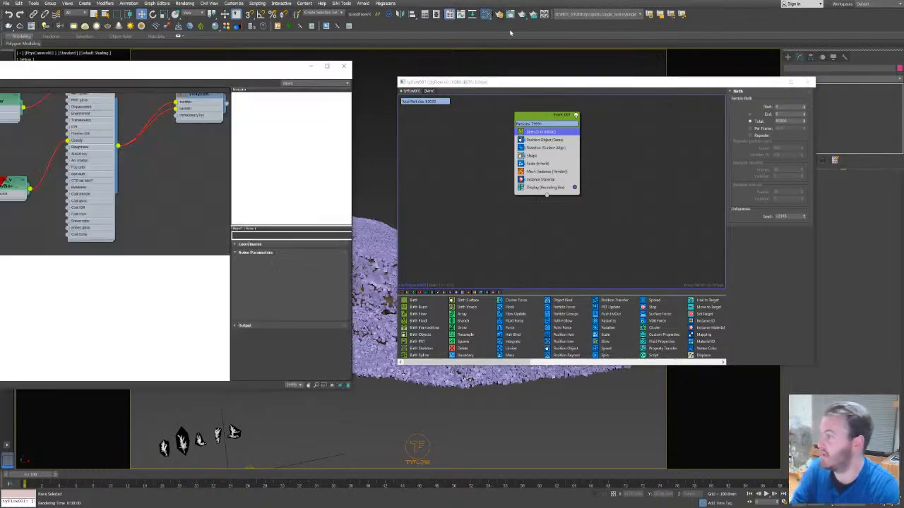
left_click_drag(172, 66, 685, 43)
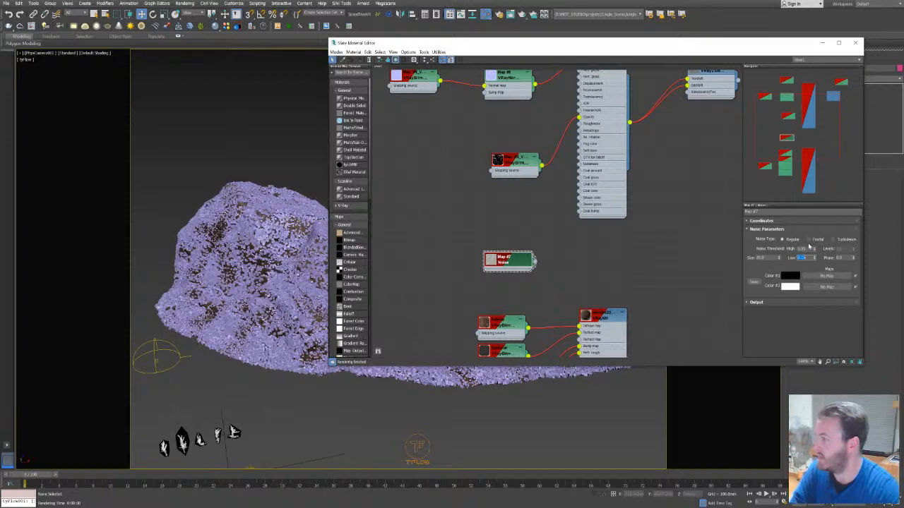
middle_click_drag(566, 187, 497, 256)
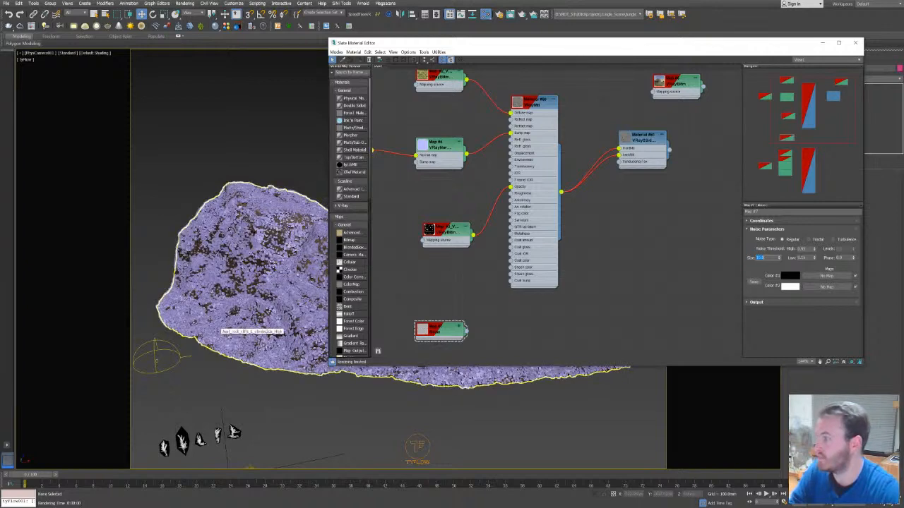
left_click_drag(564, 47, 435, 81)
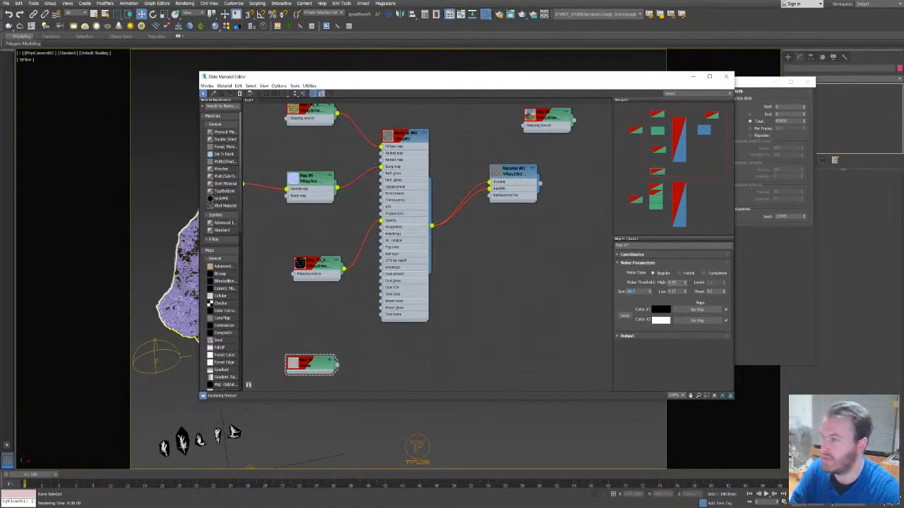
Adjust the Noise map's high threshold and set its size to 25.
type("0.4")
key("Return")
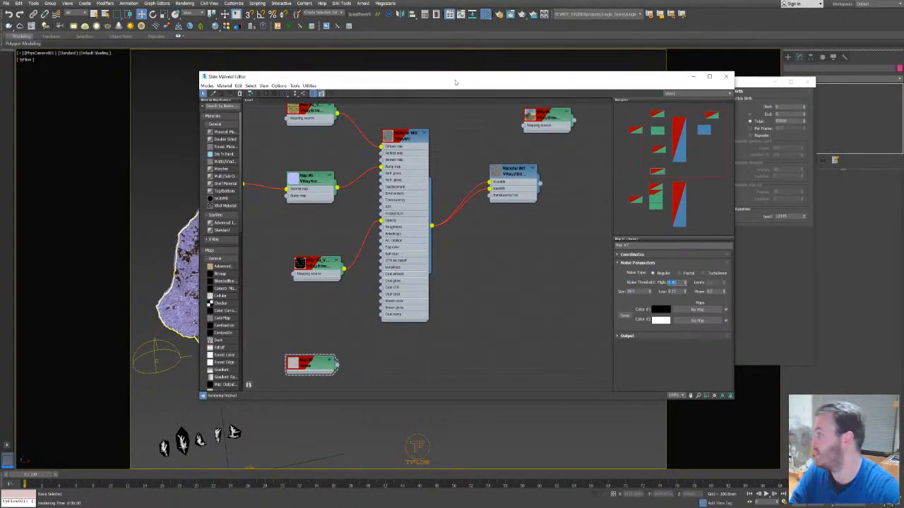
left_click_drag(456, 79, 552, 67)
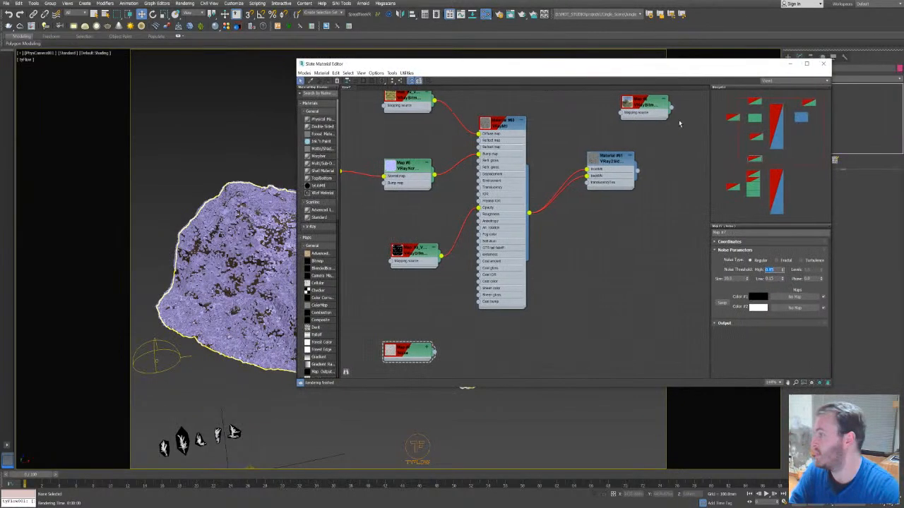
double_click(727, 279)
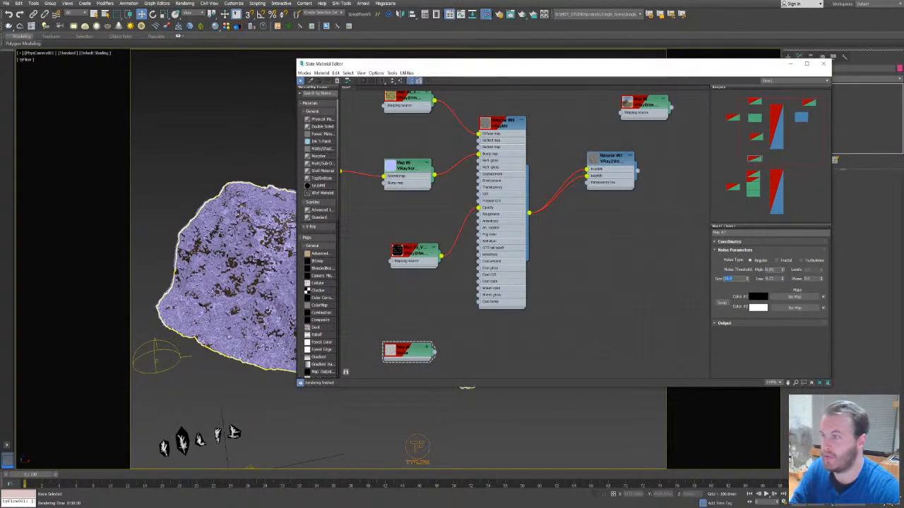
type("25")
key("Return")
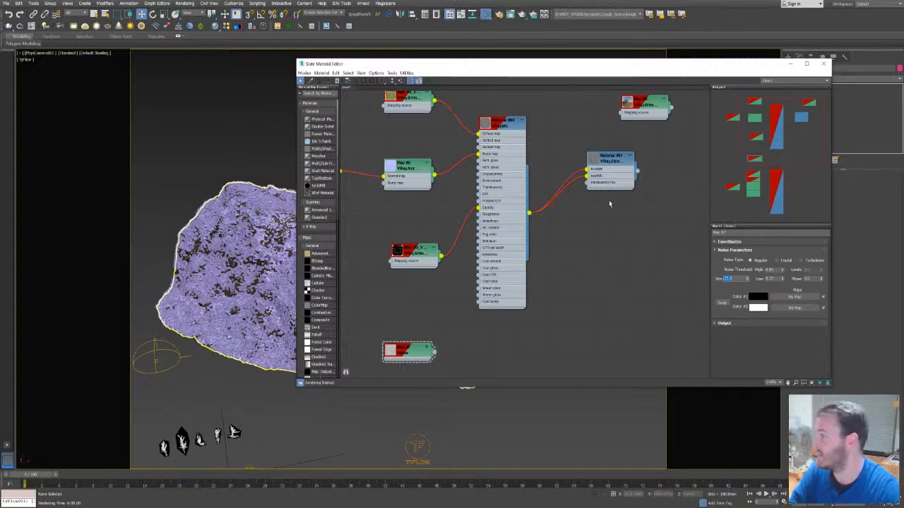
Open the Birth operator's particle total for editing, close the tyFlow and material editors, and reframe the cliff slightly in the camera view.
left_click_drag(505, 65, 450, 246)
left_click(540, 148)
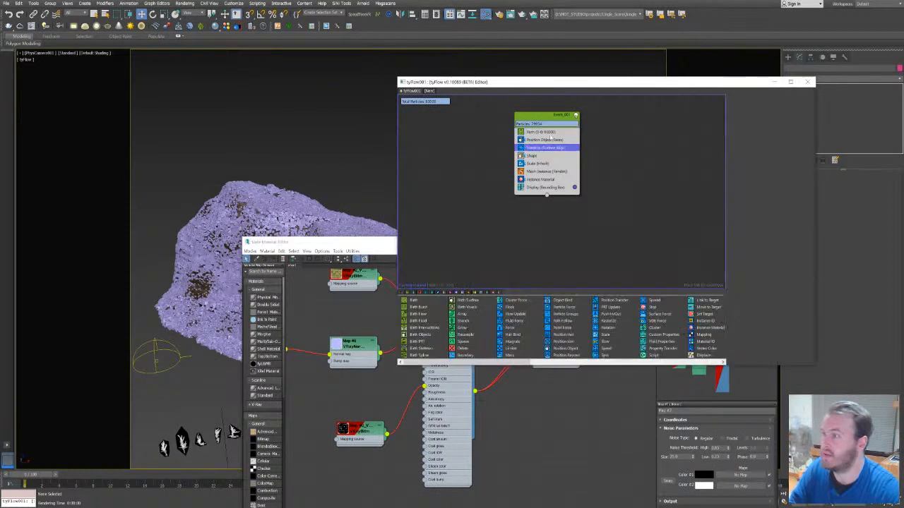
left_click(529, 132)
double_click(784, 121)
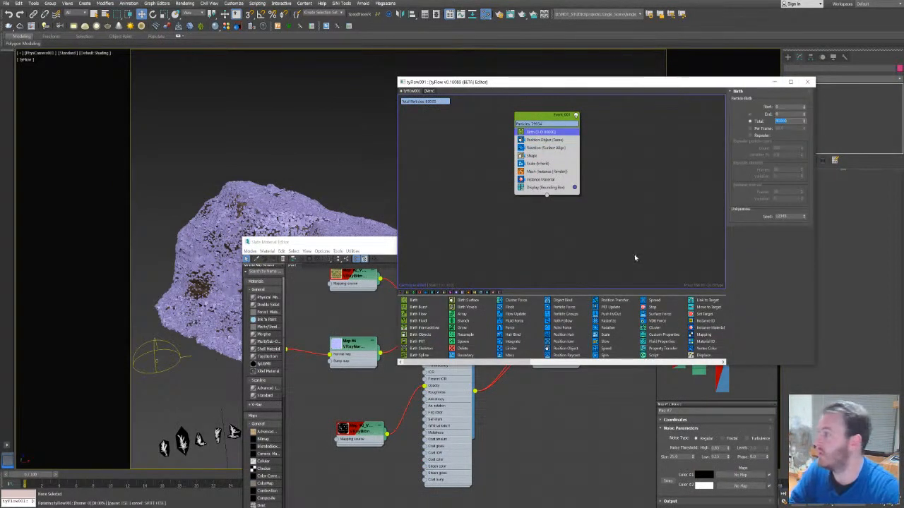
left_click(807, 82)
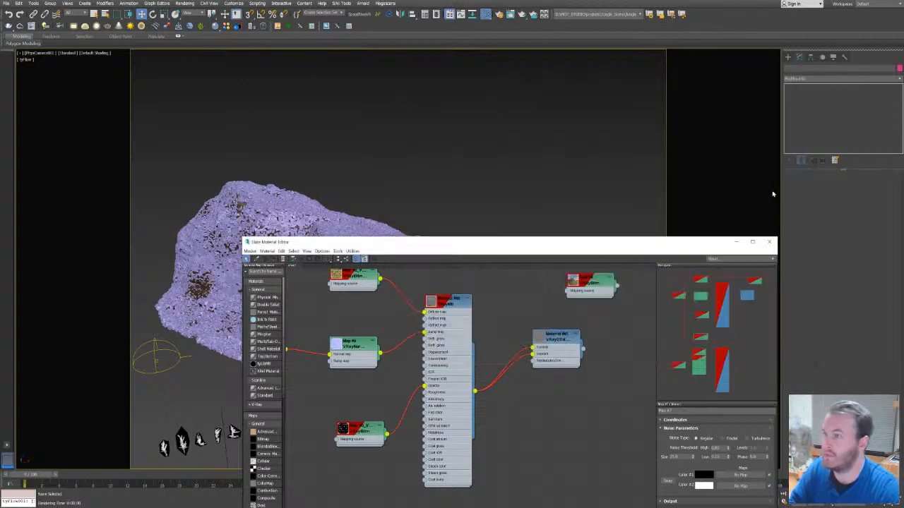
left_click(768, 241)
middle_click_drag(467, 199, 438, 168)
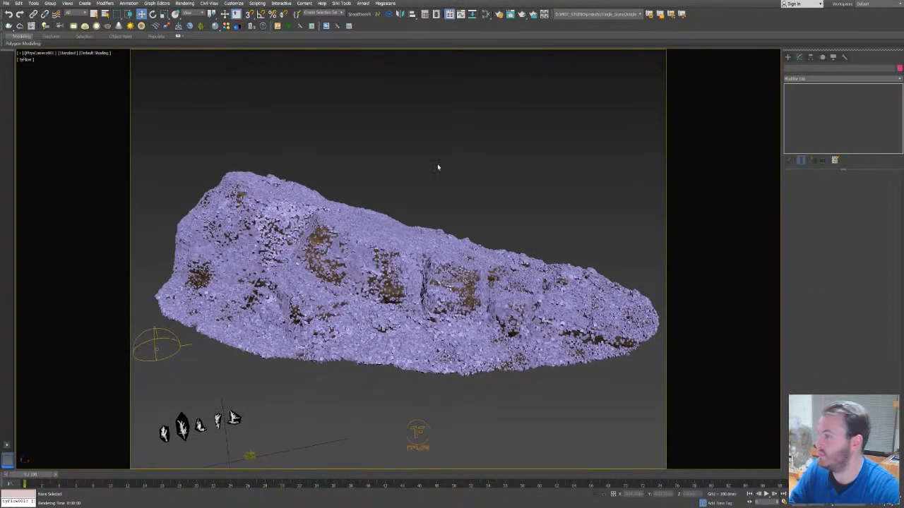
Open the V-Ray frame buffer and start a production render of the plant-covered cliff through the camera.
left_click(31, 26)
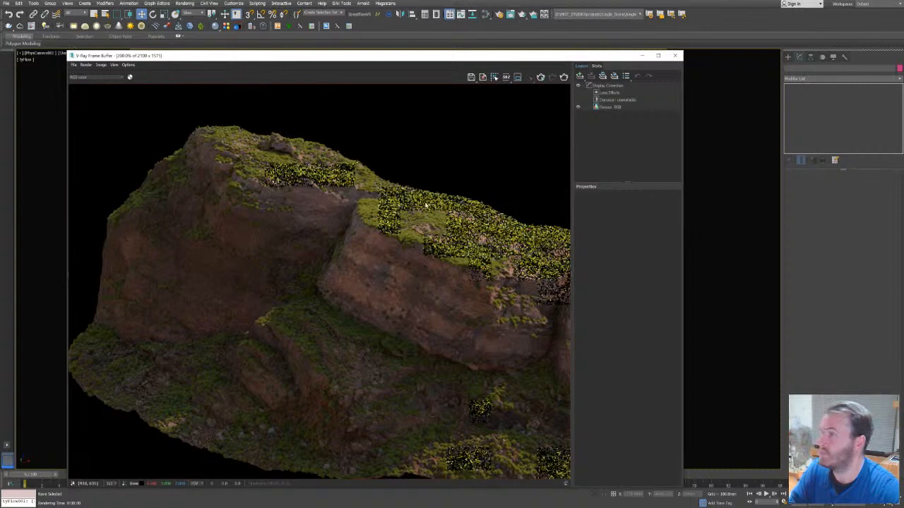
scroll(415, 204, "down", 1)
left_click(564, 78)
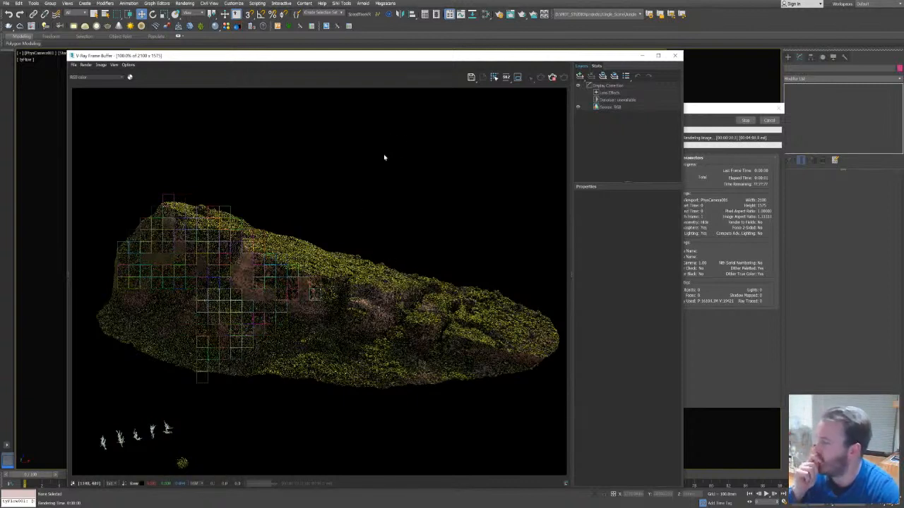
left_click_drag(470, 58, 475, 59)
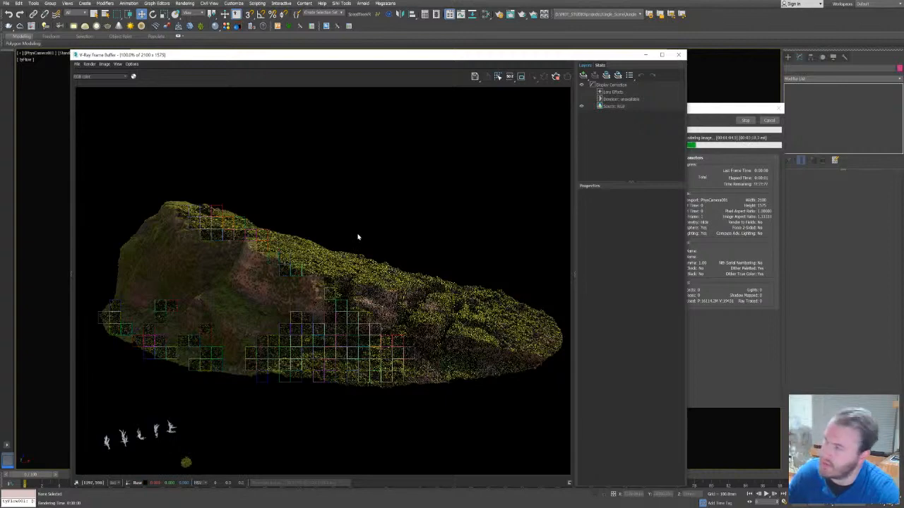
Examine the plant coverage and rock colour close up in the running render, stop rendering and close the frame buffer.
scroll(211, 314, "up", 2)
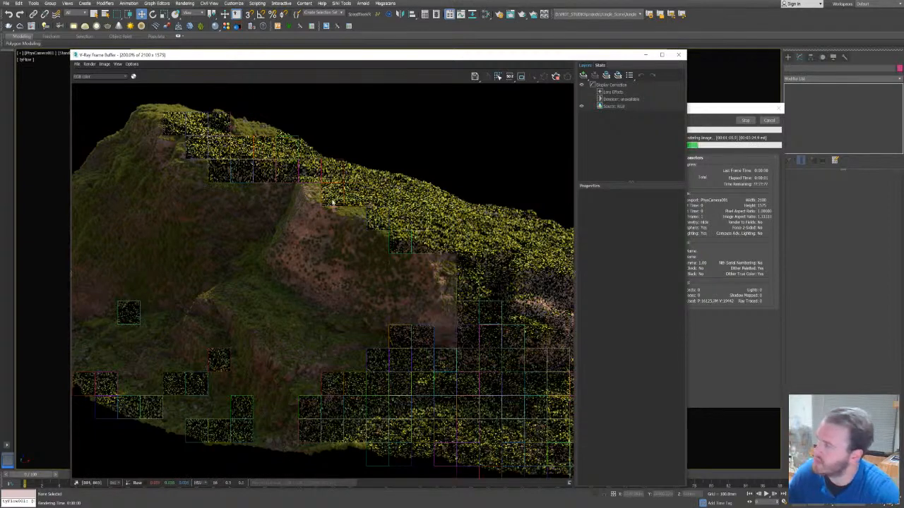
middle_click_drag(248, 357, 332, 374)
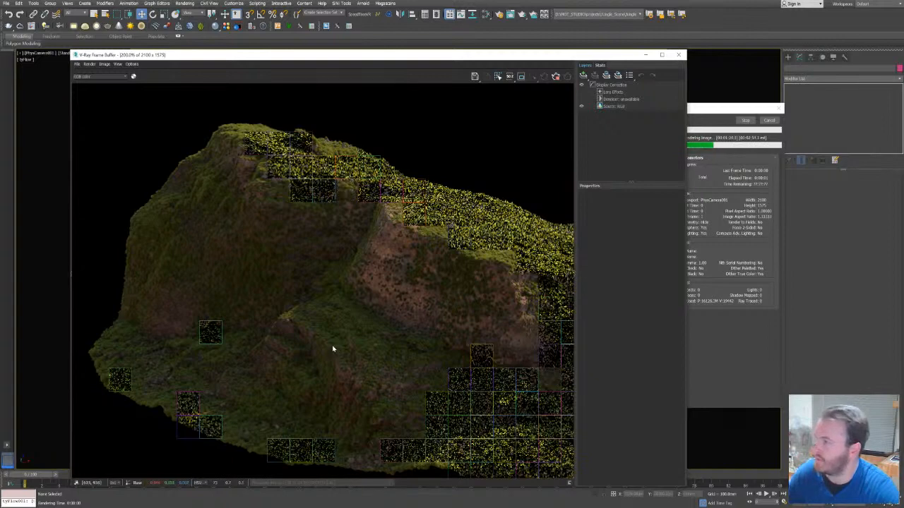
middle_click_drag(336, 350, 304, 281)
scroll(304, 280, "down", 2)
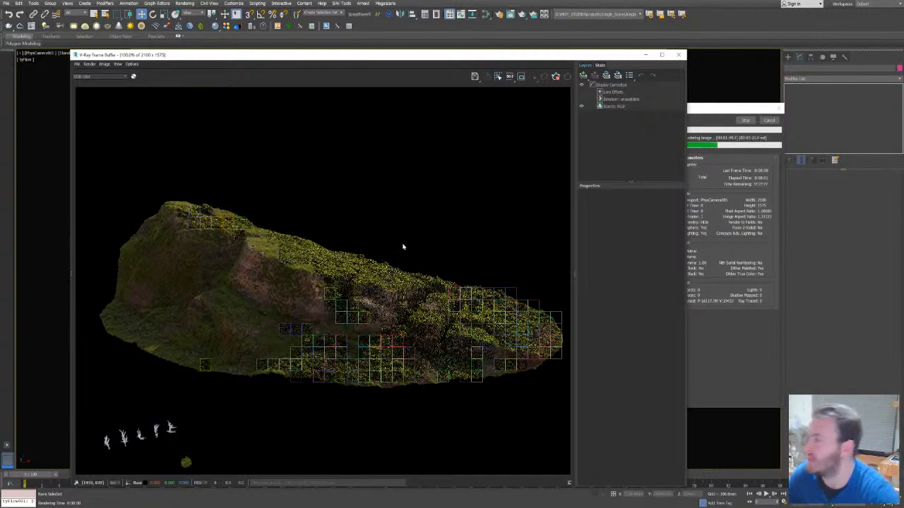
scroll(206, 292, "up", 2)
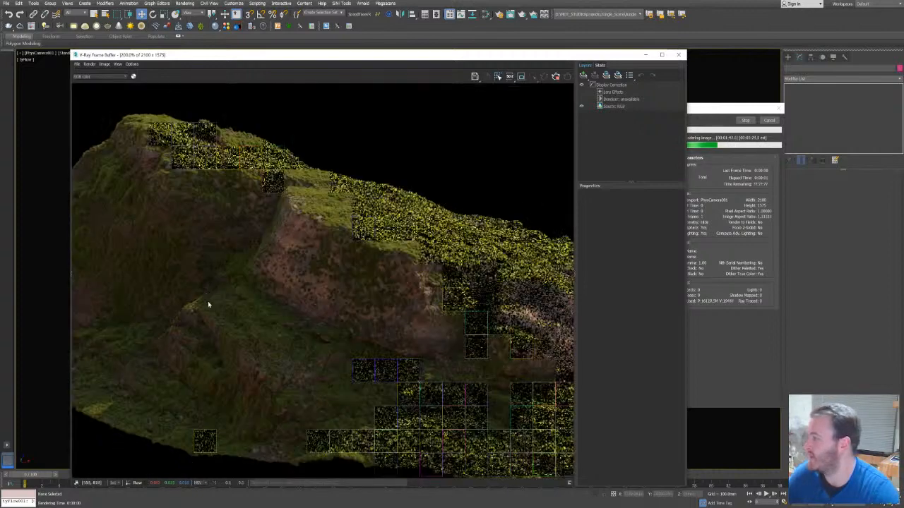
middle_click_drag(239, 301, 310, 353)
middle_click_drag(335, 281, 315, 281)
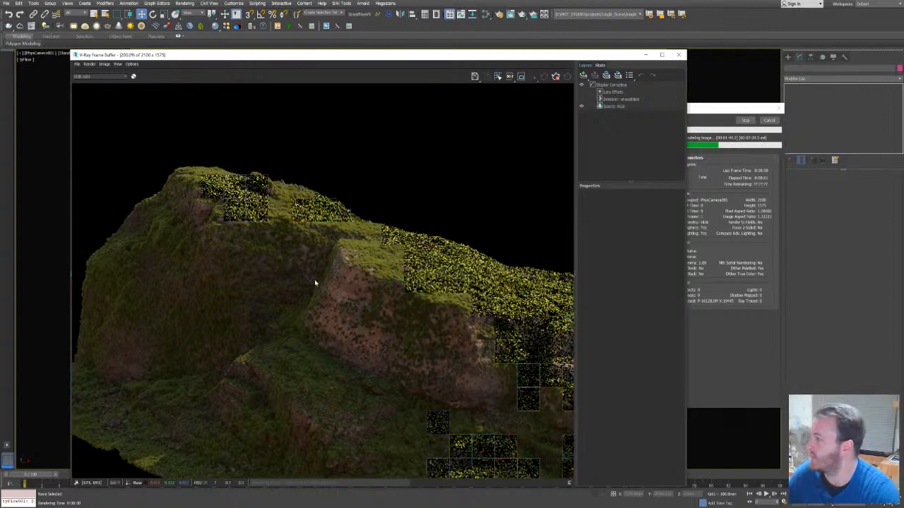
scroll(313, 279, "down", 2)
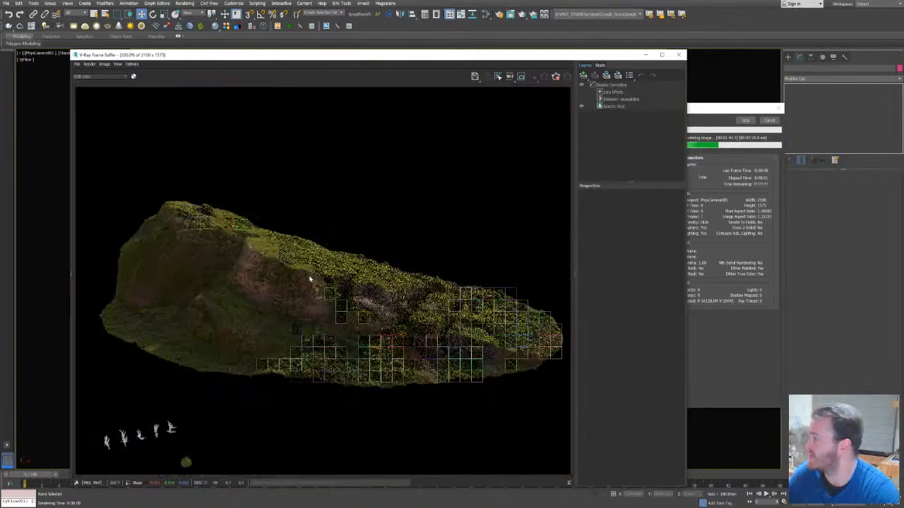
left_click(557, 77)
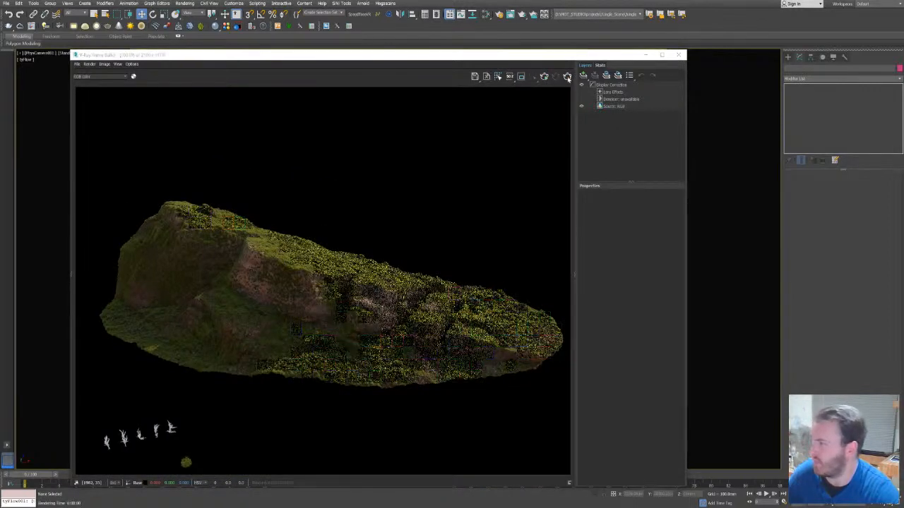
left_click(680, 55)
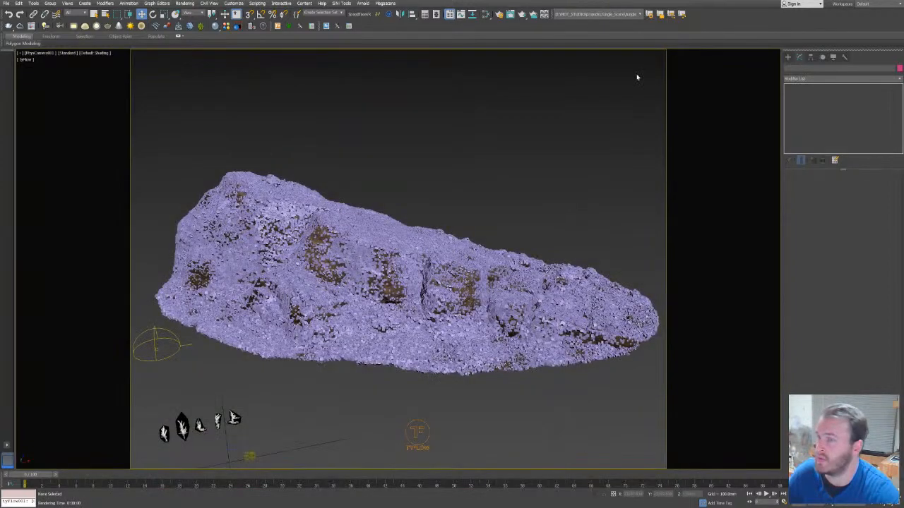
Reopen the material editor and set the RGB primaries of the rock material's Albedo bitmap to sRGB primaries.
left_click(485, 14)
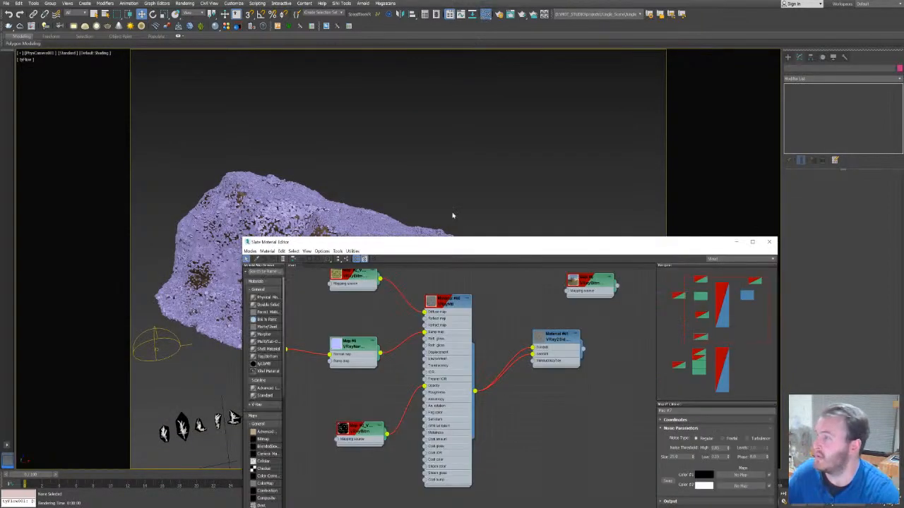
left_click_drag(474, 242, 713, 46)
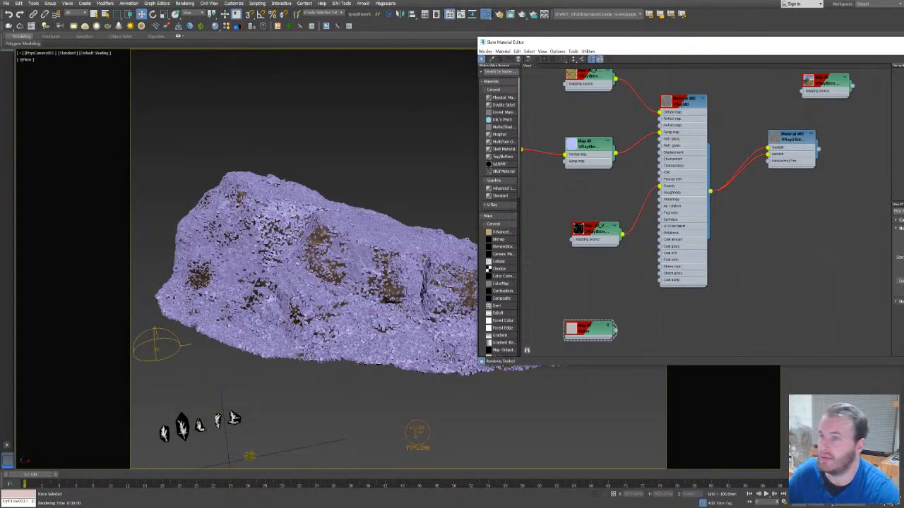
middle_click_drag(581, 346, 650, 145)
left_click_drag(653, 194, 550, 185)
double_click(549, 185)
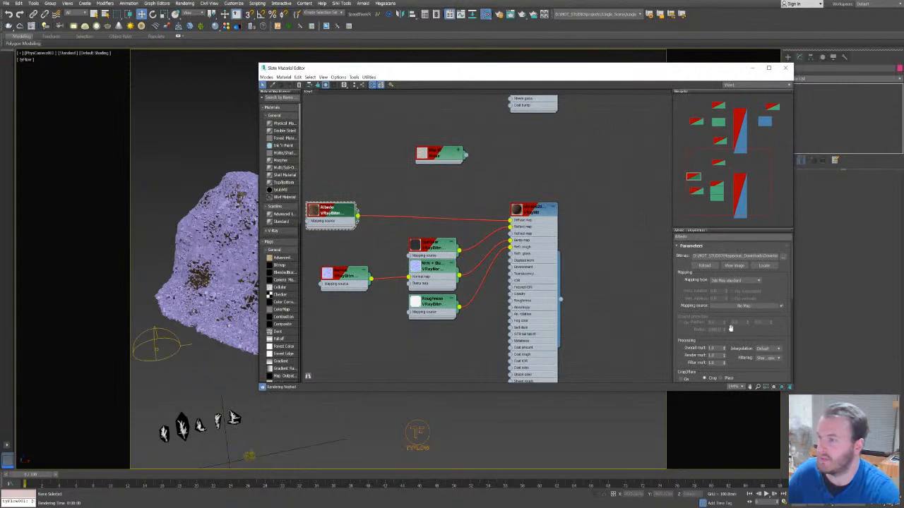
left_click(691, 246)
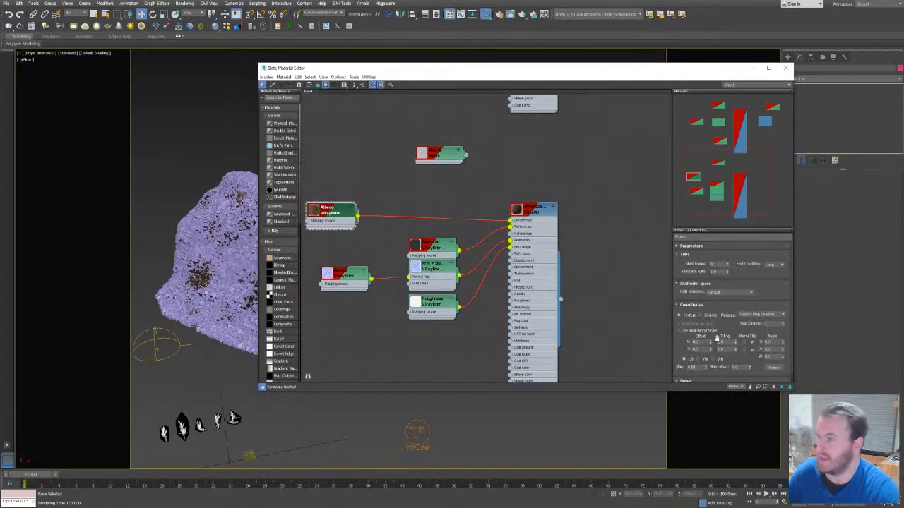
left_click(740, 292)
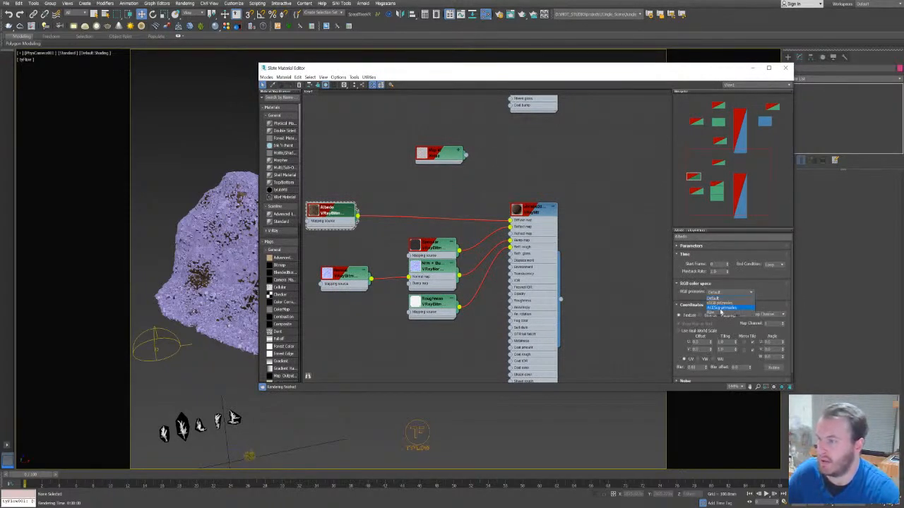
left_click(719, 303)
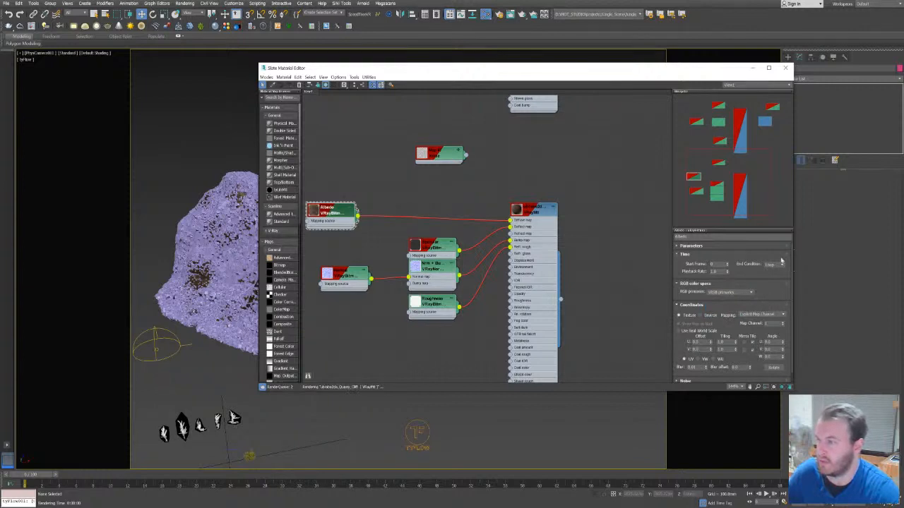
Add a Color Correction map fed by the rock's Albedo bitmap.
right_click(406, 195)
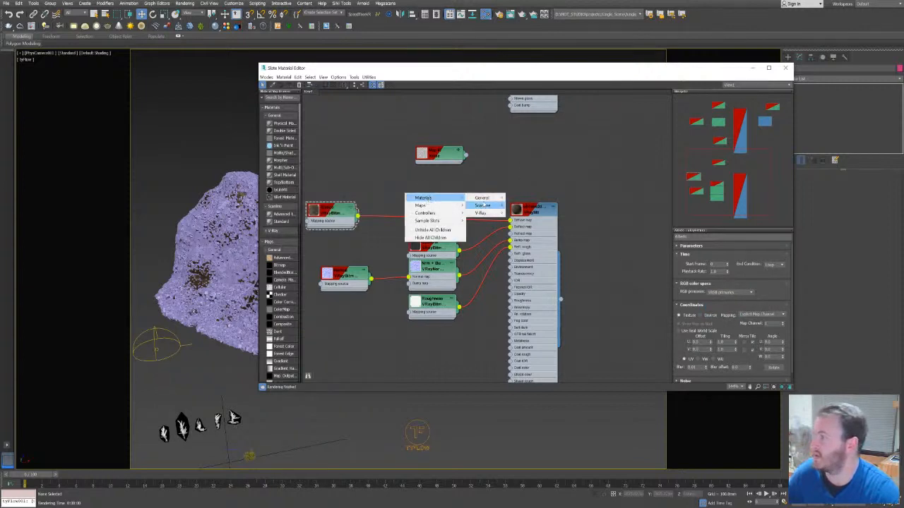
mouse_move(450, 206)
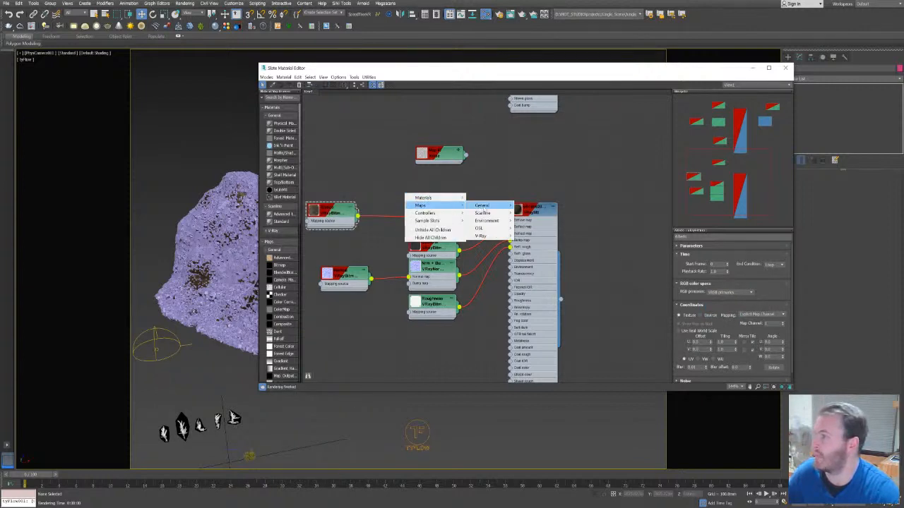
mouse_move(487, 207)
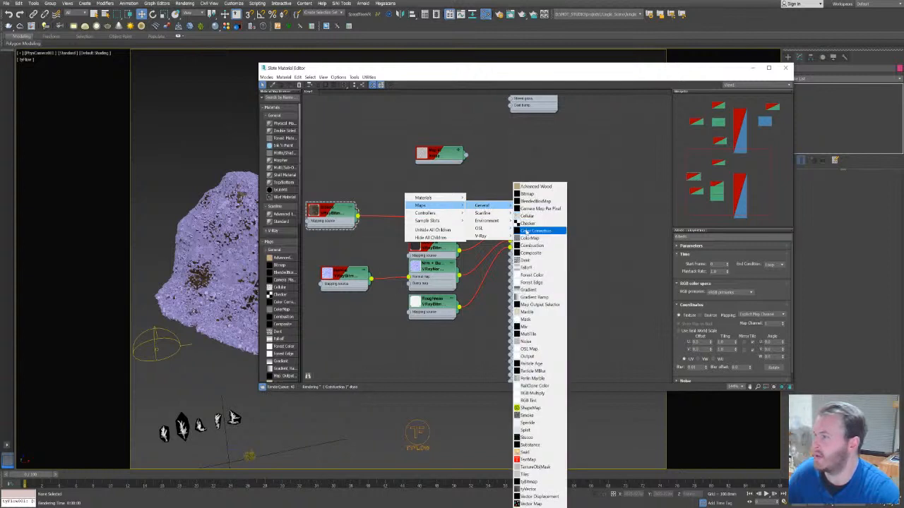
left_click(535, 231)
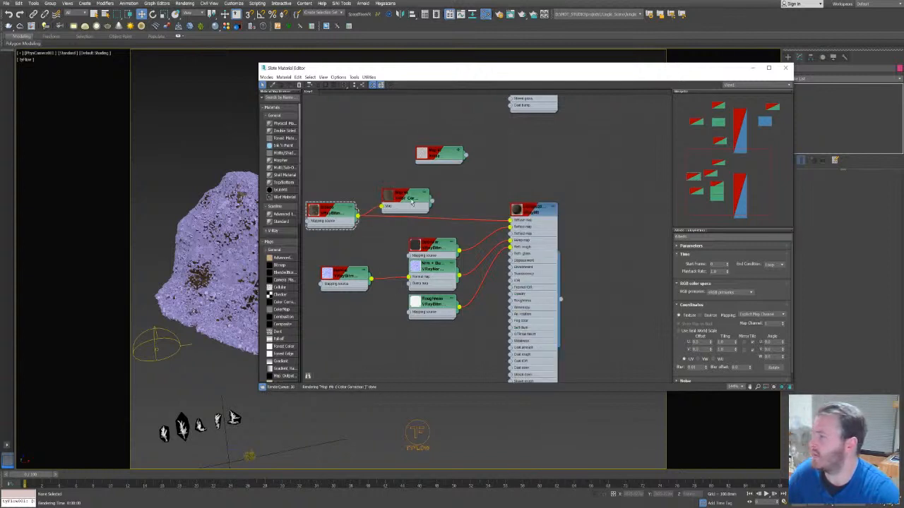
Switch the Color Correction map's lightness to Advanced, set its RGB gain to 50 and strongly reduce its saturation.
double_click(410, 199)
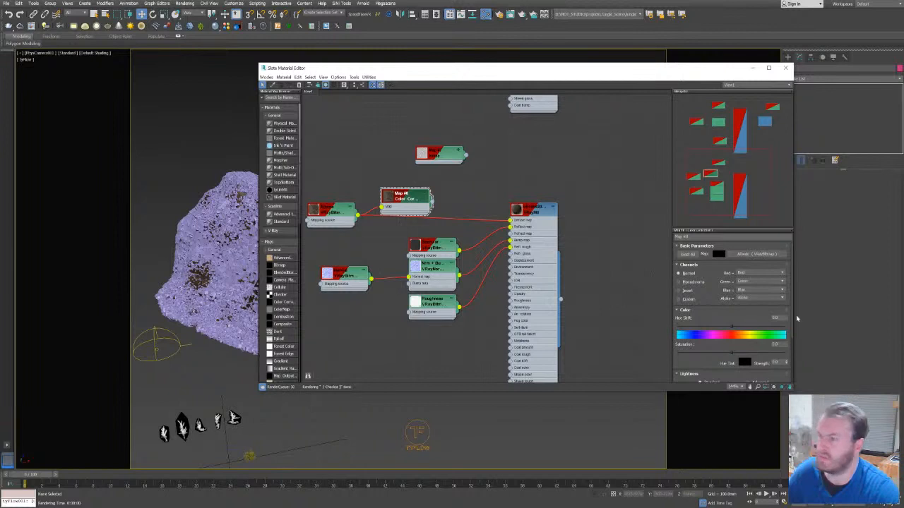
left_click(747, 323)
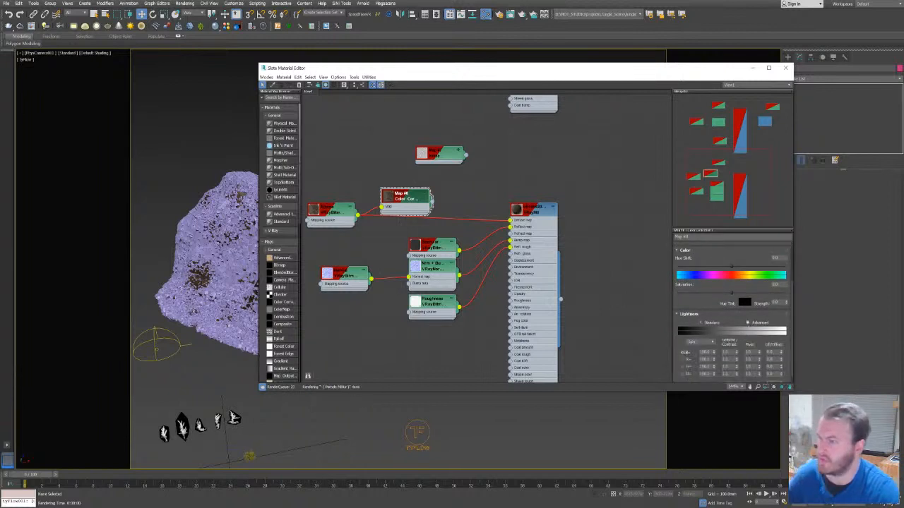
left_click_drag(711, 352, 596, 343)
type("50")
key("Return")
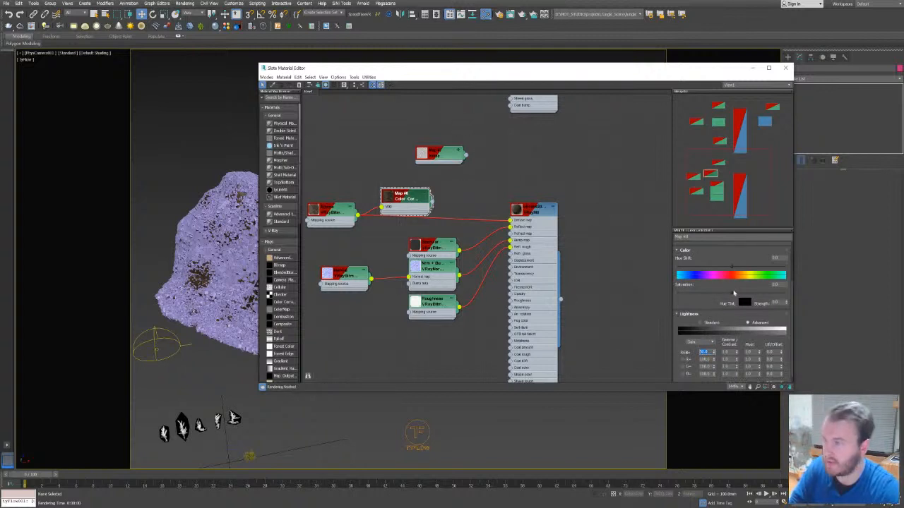
left_click_drag(734, 292, 687, 292)
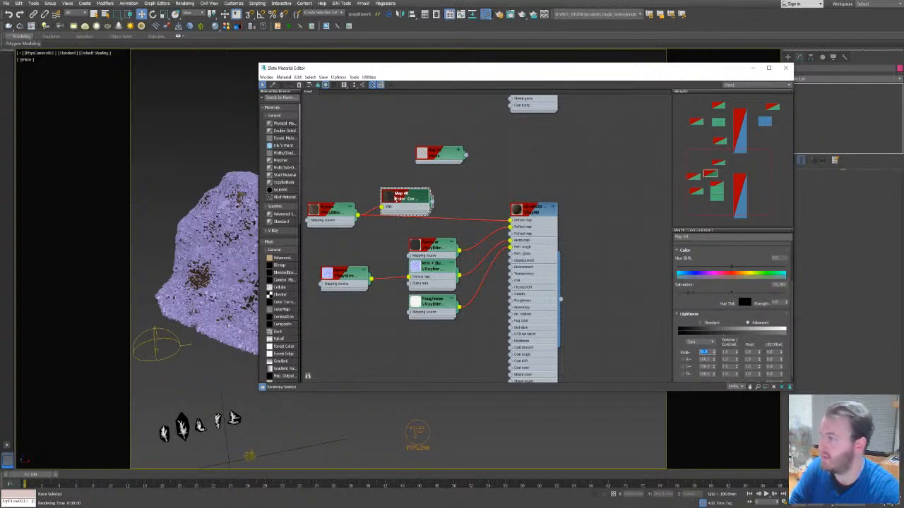
Connect the Color Correction map to the rock material's diffuse map and move the material editor aside.
left_click_drag(432, 202, 510, 220)
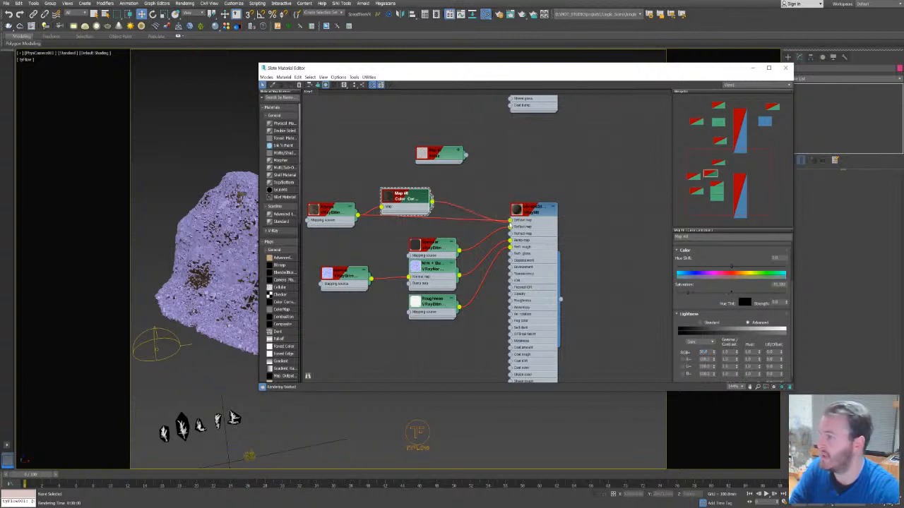
left_click_drag(395, 68, 854, 144)
left_click(317, 122)
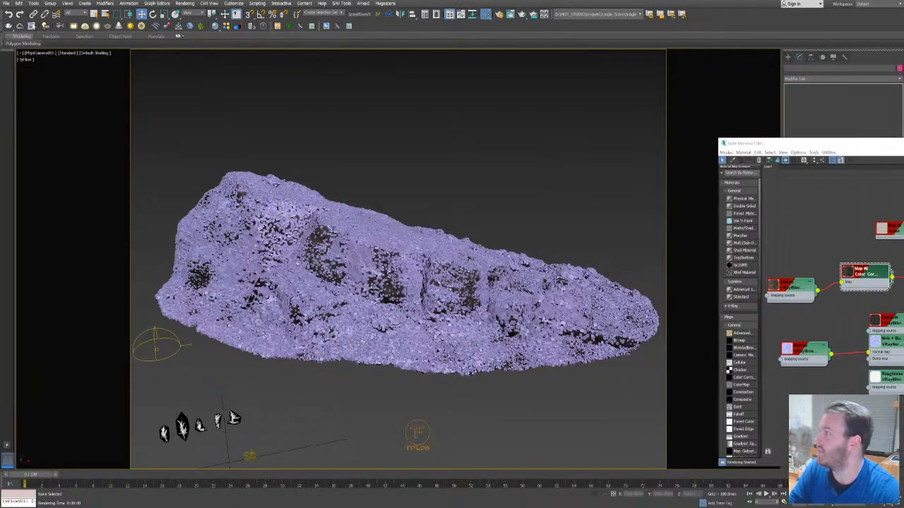
Reopen the V-Ray frame buffer, shrink its window over the viewport and start an interactive render.
left_click(32, 26)
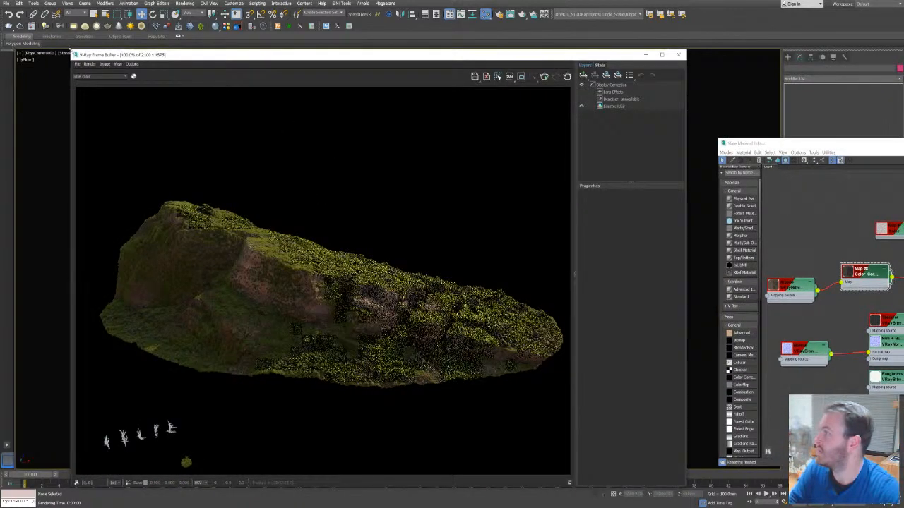
left_click_drag(69, 51, 222, 151)
left_click_drag(343, 157, 309, 113)
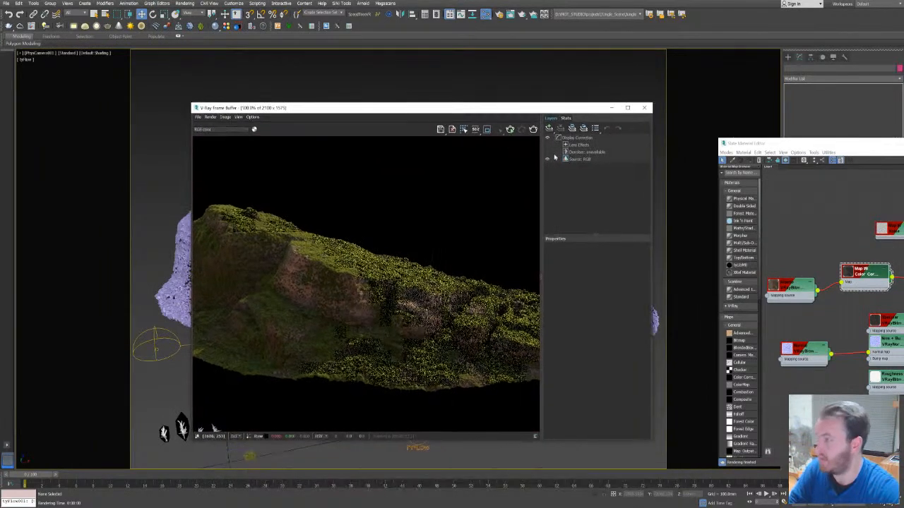
left_click(510, 129)
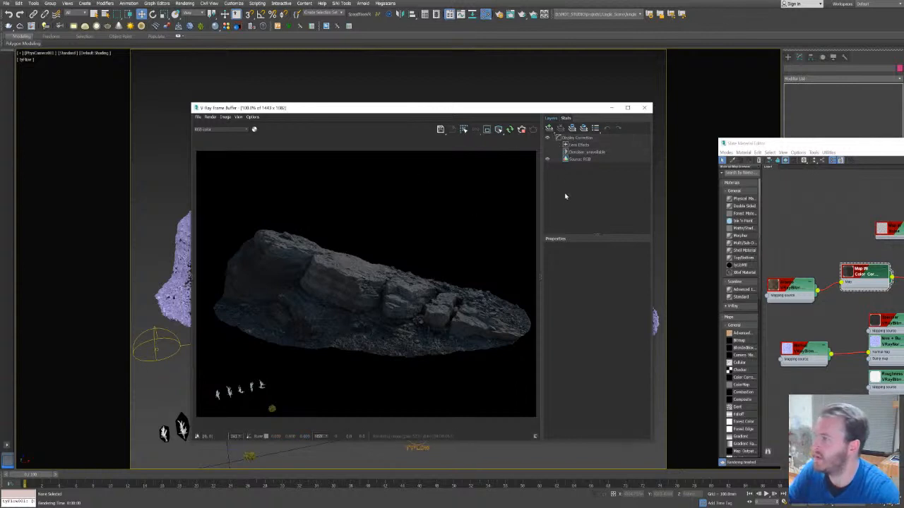
Switch the frame buffer's Display Correction to OCIO and load the ACES config file from the OpenColorIO-Configs folder in MOT_STUDIO.
left_click(582, 137)
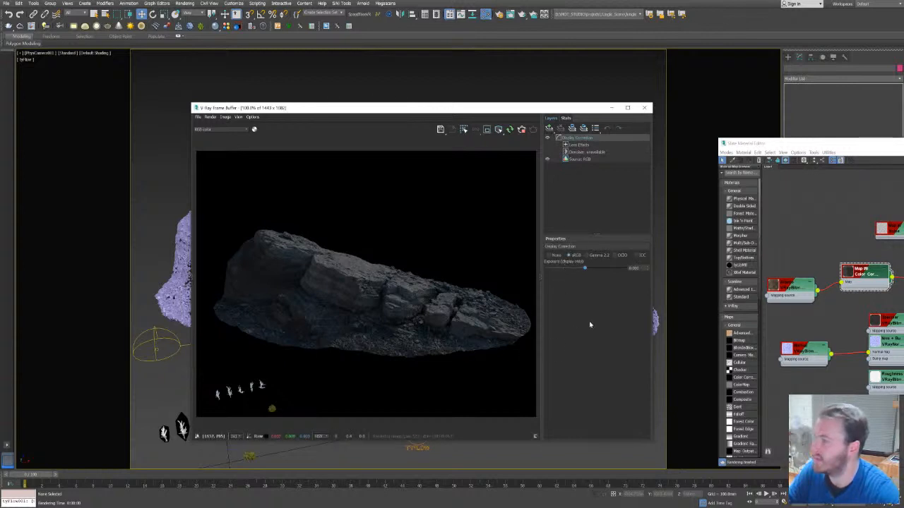
left_click(615, 255)
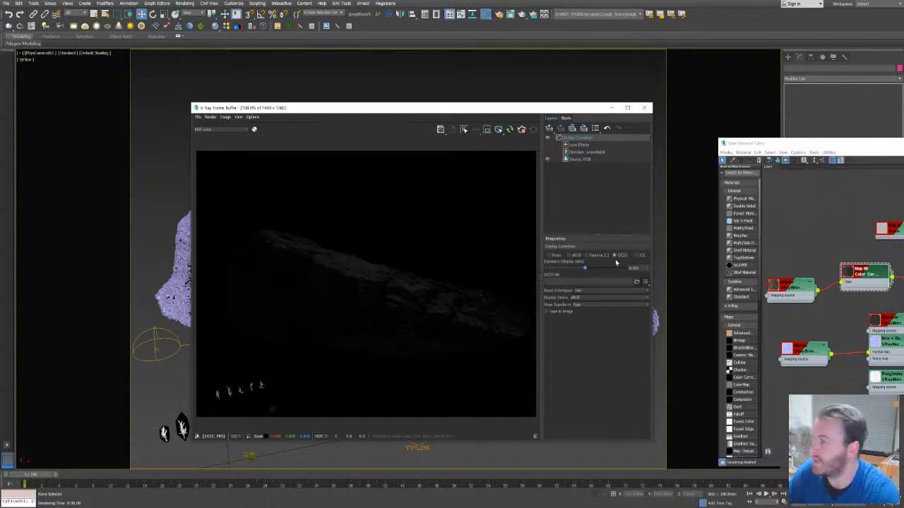
left_click(636, 283)
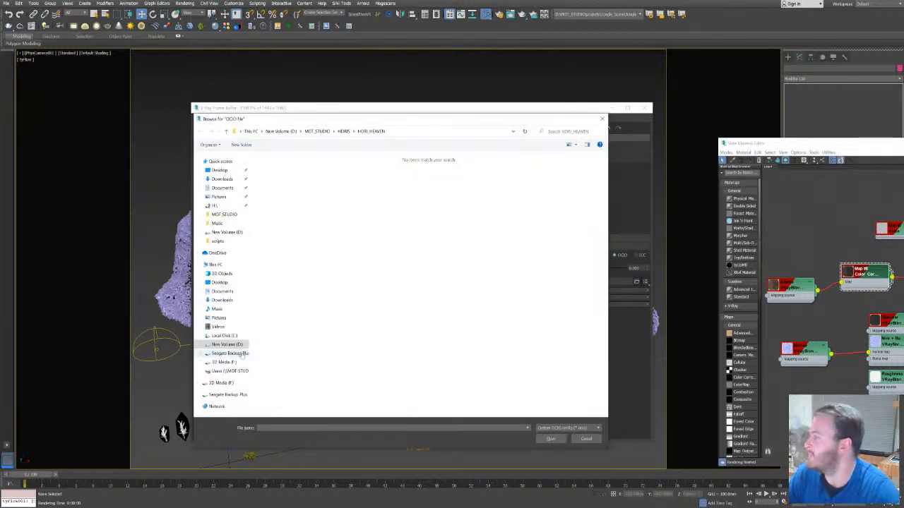
left_click(223, 214)
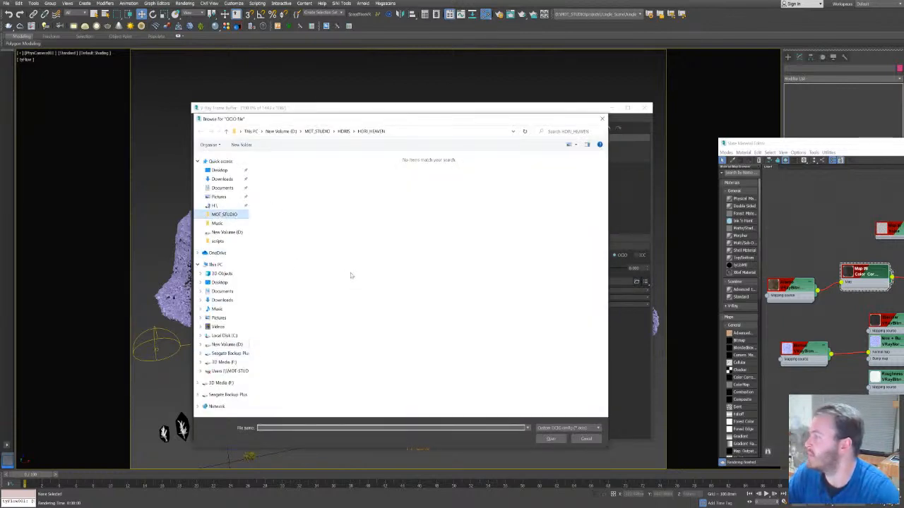
double_click(303, 182)
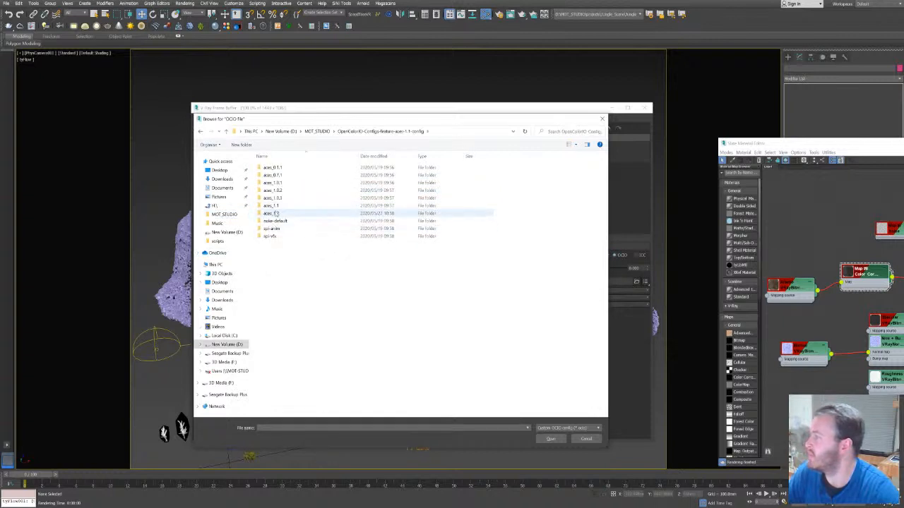
double_click(272, 213)
left_click(273, 191)
double_click(276, 192)
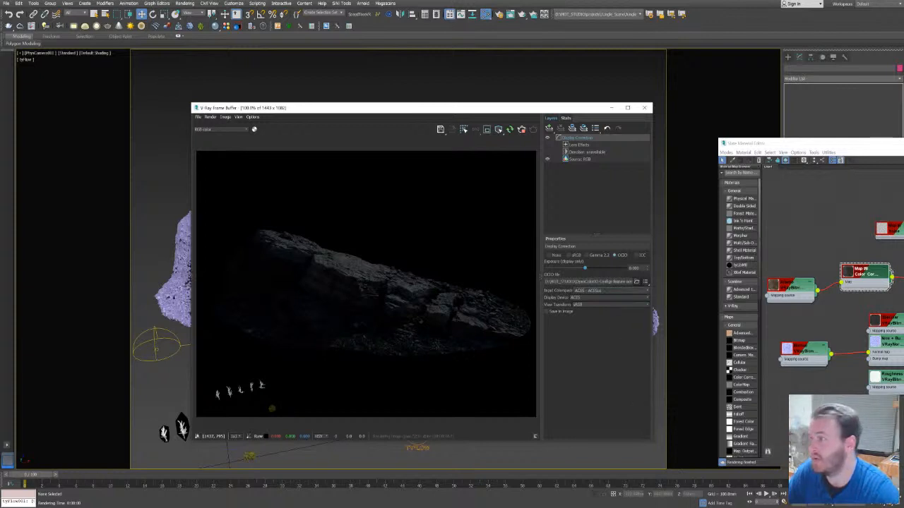
Set the OCIO view transform to Rec.709.
left_click(619, 308)
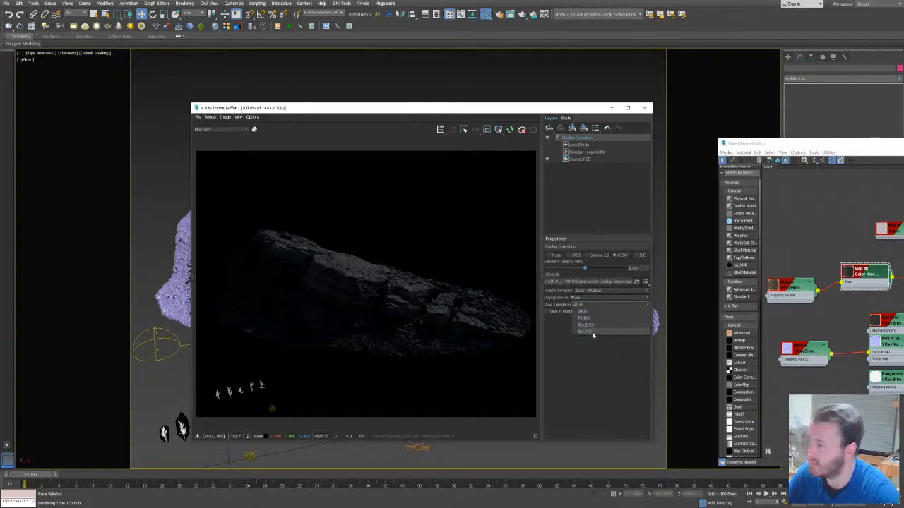
left_click(588, 370)
left_click(589, 305)
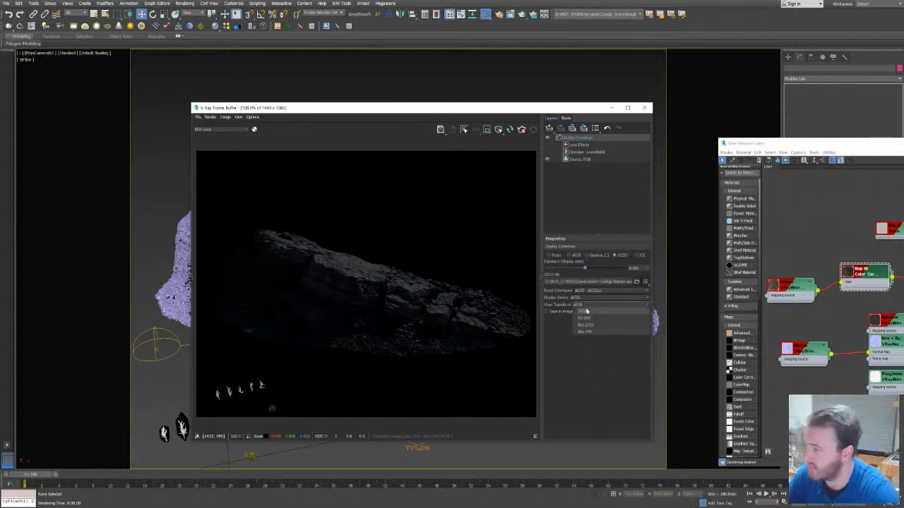
left_click(586, 331)
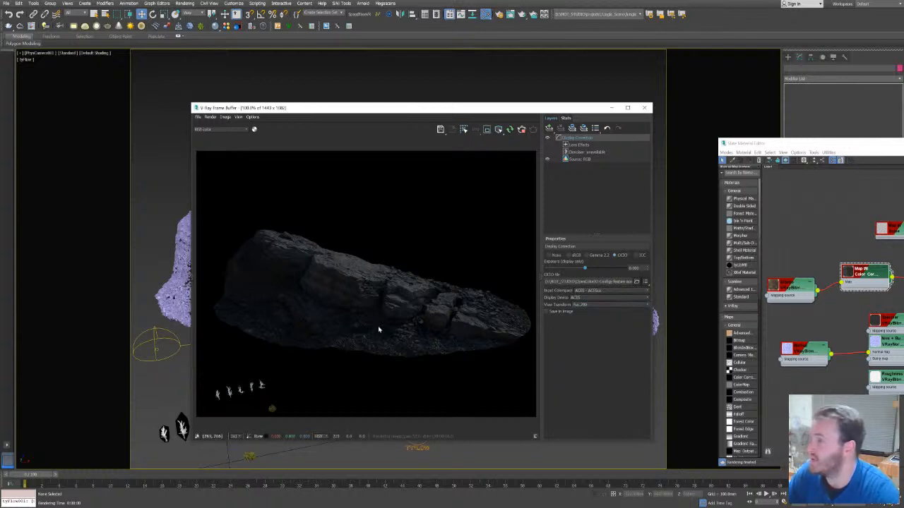
Add an Exposure layer to the frame buffer and raise its exposure to about 1.4.
left_click(552, 129)
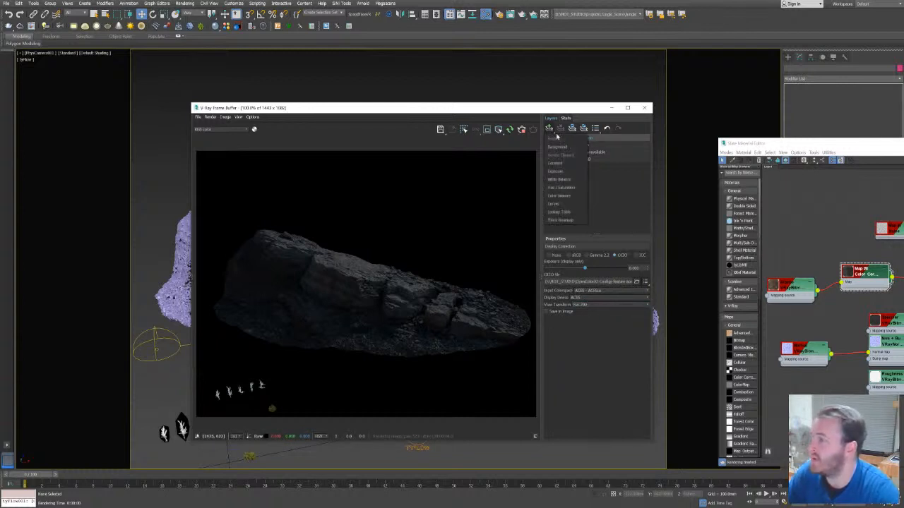
left_click(558, 171)
left_click_drag(585, 282, 598, 281)
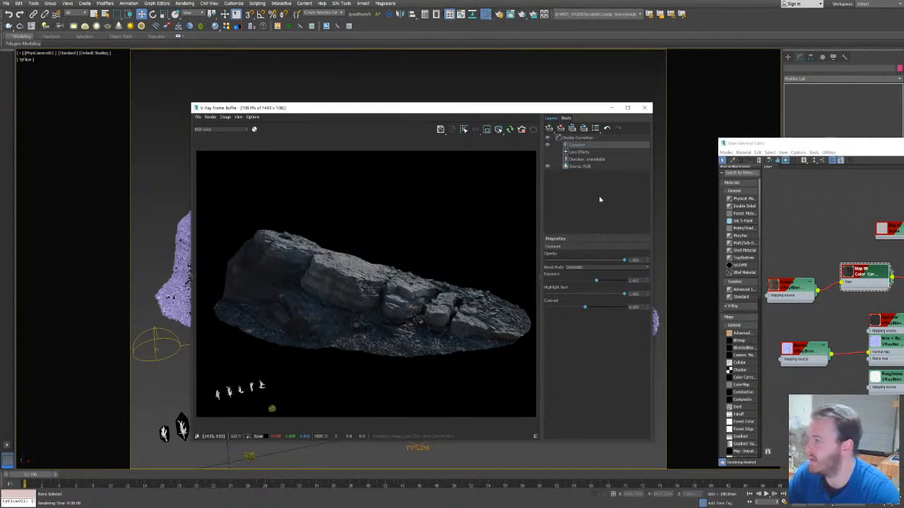
left_click(600, 199)
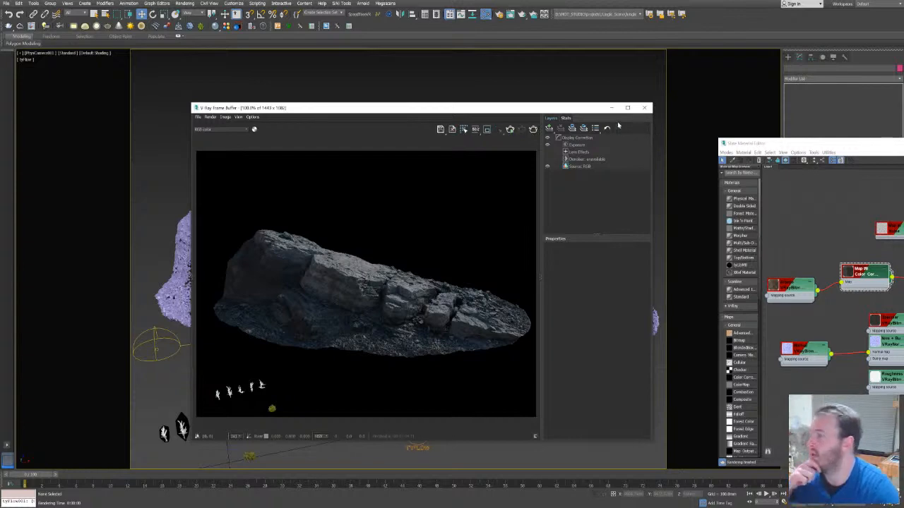
Reopen the frame buffer, start a full render of the camera view, and reposition the progress and frame buffer windows.
left_click(644, 107)
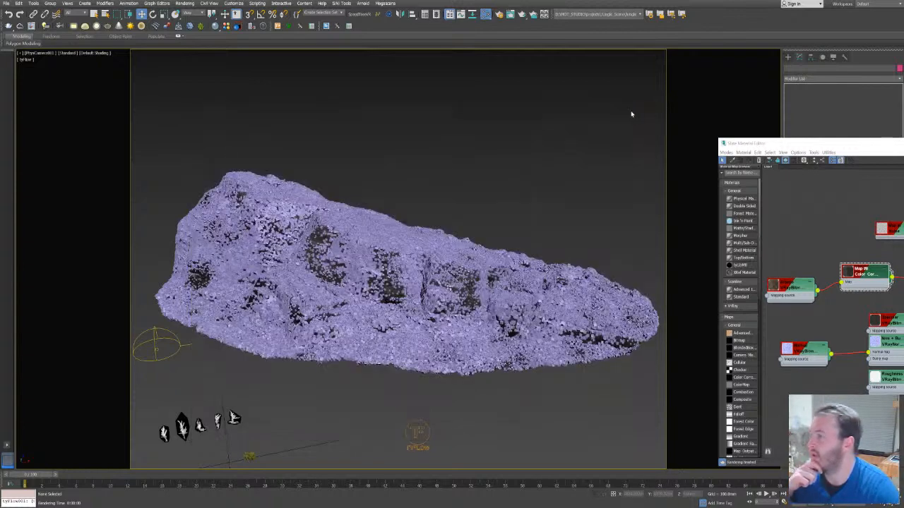
left_click(31, 25)
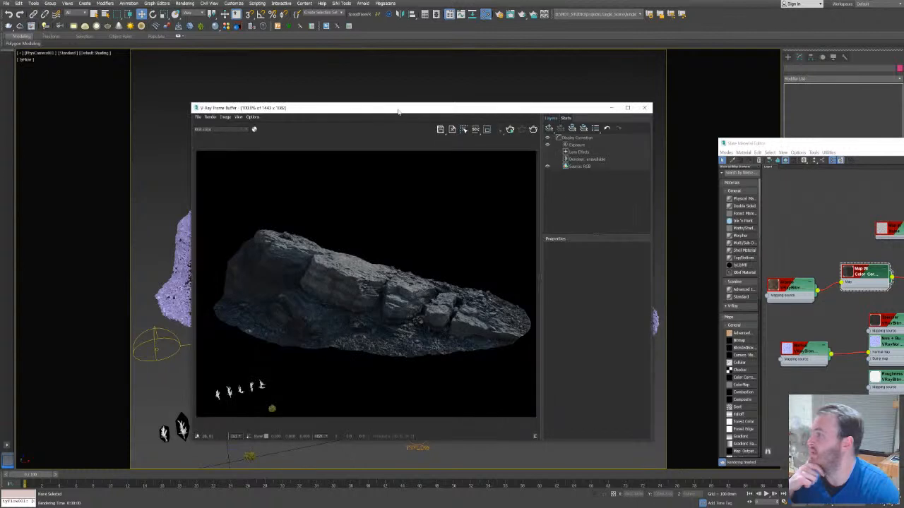
left_click(533, 129)
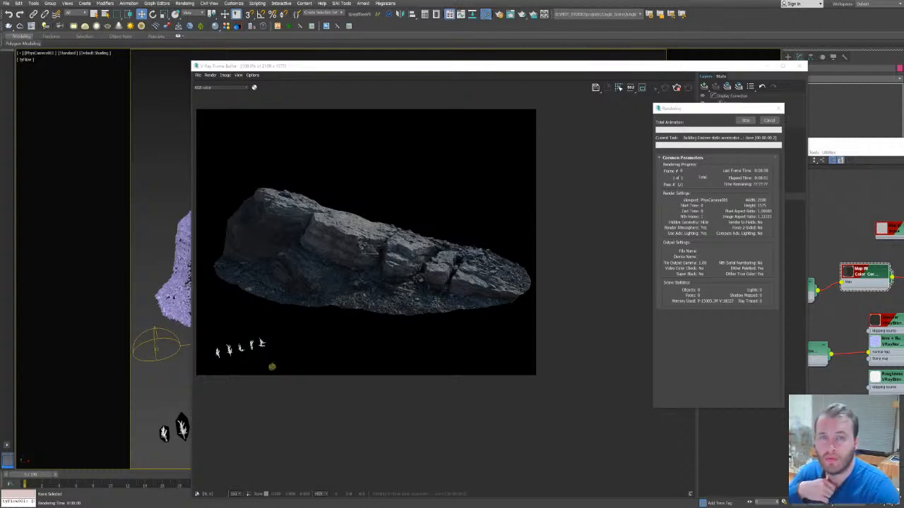
left_click_drag(718, 108, 617, 113)
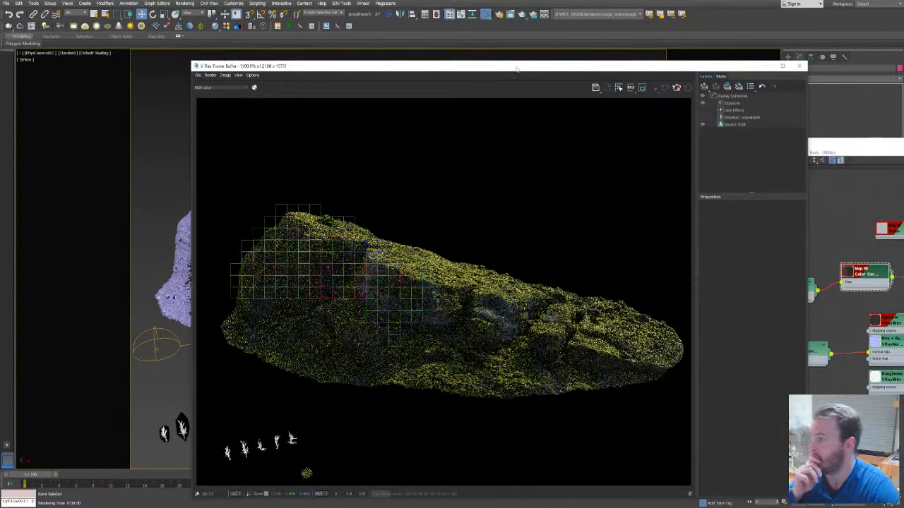
left_click_drag(514, 67, 446, 49)
Lower the Exposure layer's exposure to about 0.5 while the image renders.
left_click(662, 85)
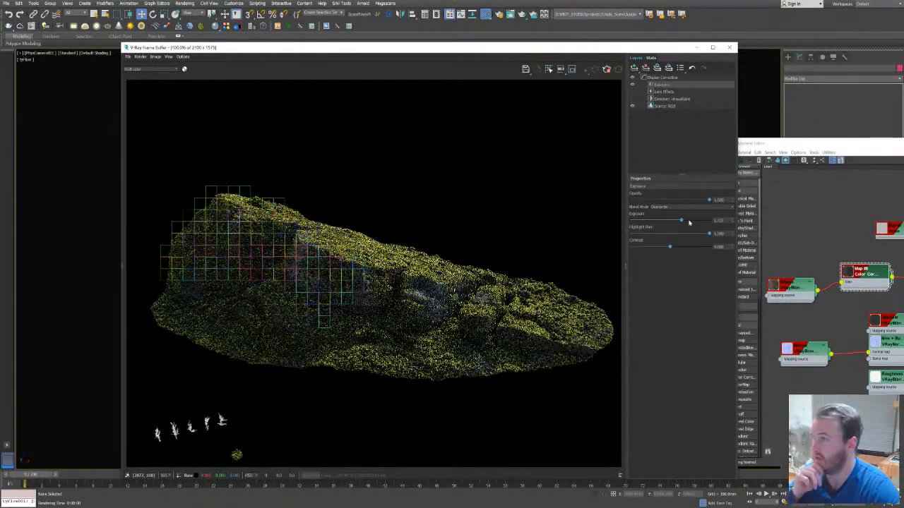
left_click_drag(681, 220, 674, 222)
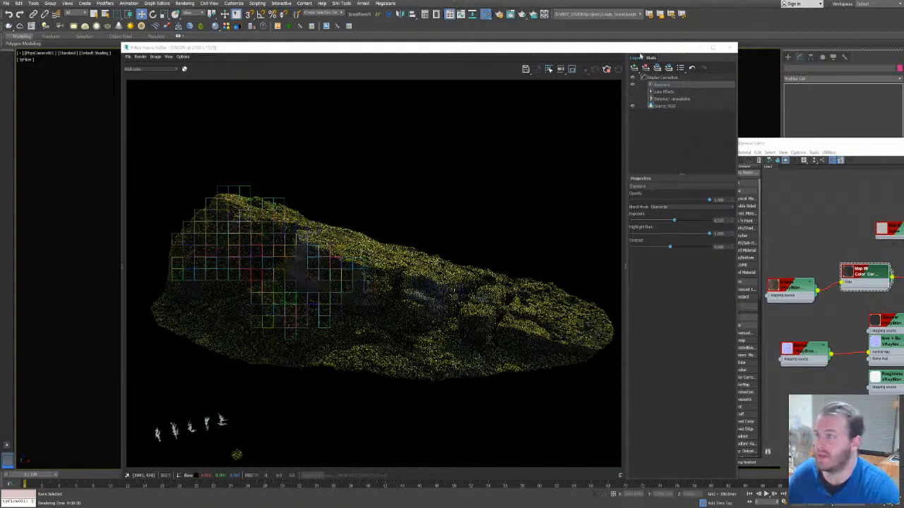
left_click(597, 53)
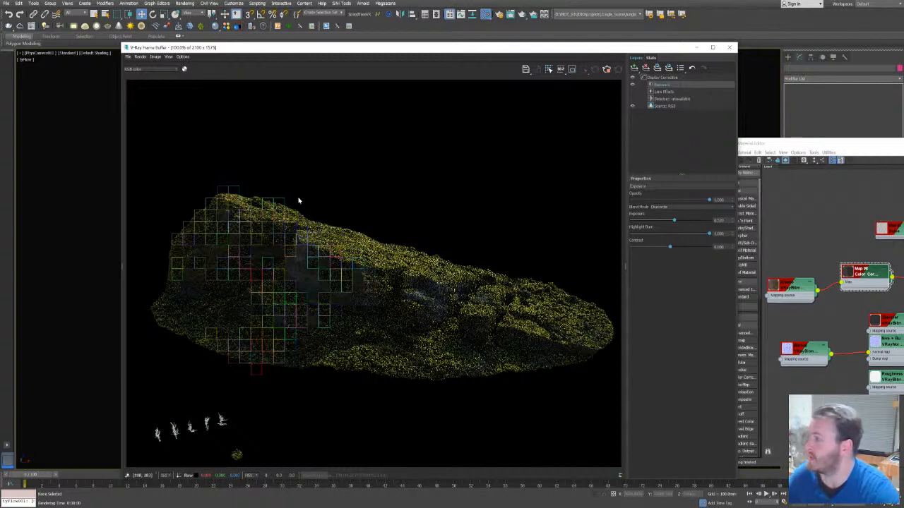
Examine the plant coverage and the brightness of the rock up close in the rendering image.
scroll(237, 250, "up", 1)
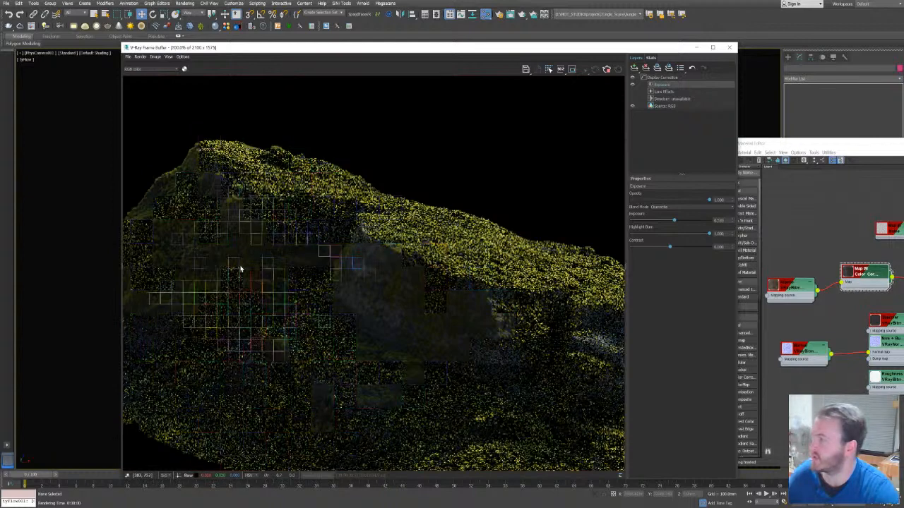
scroll(240, 268, "down", 1)
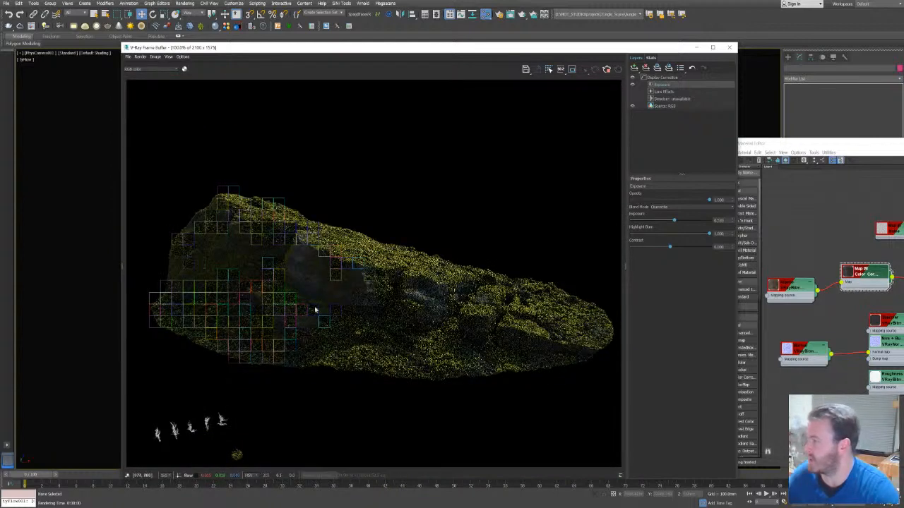
scroll(193, 328, "up", 1)
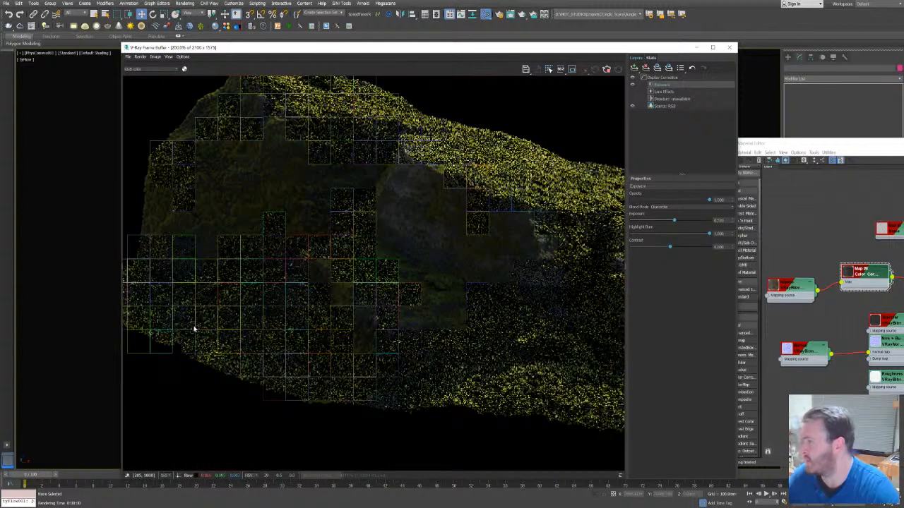
scroll(408, 318, "down", 2)
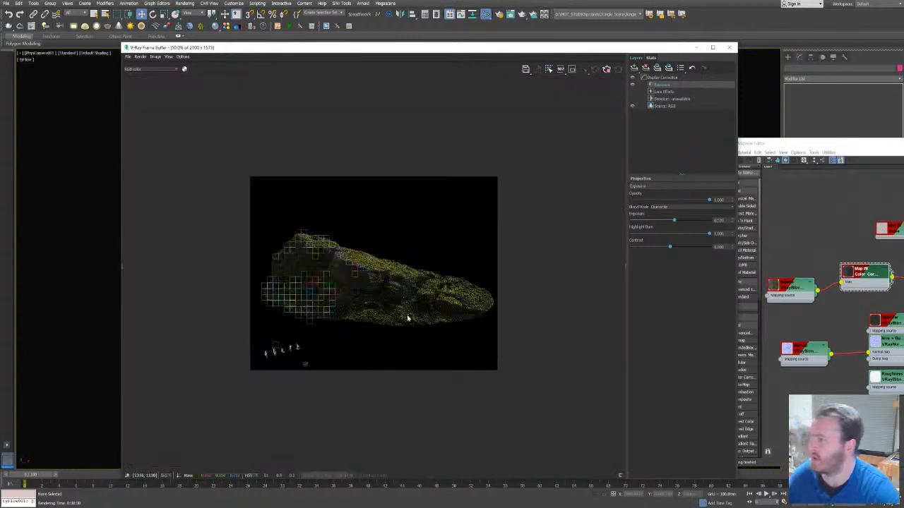
scroll(438, 297, "up", 1)
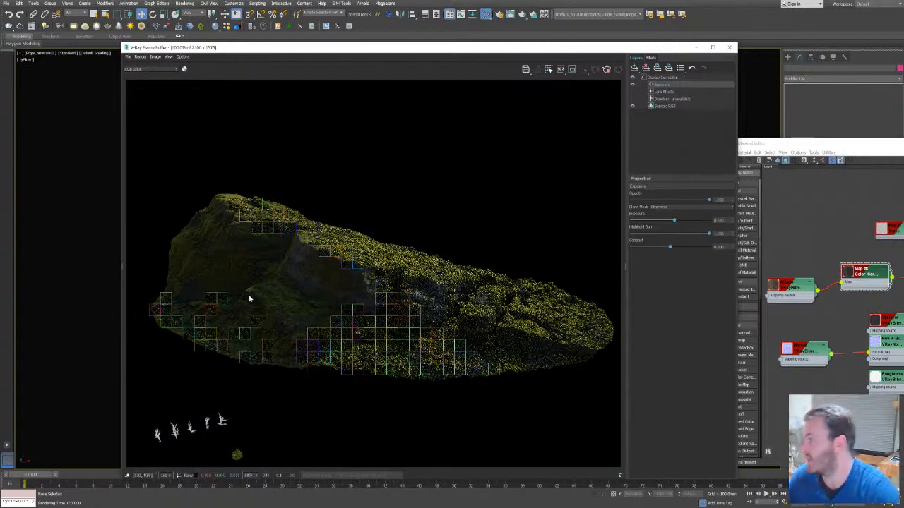
scroll(233, 299, "up", 1)
scroll(279, 313, "down", 1)
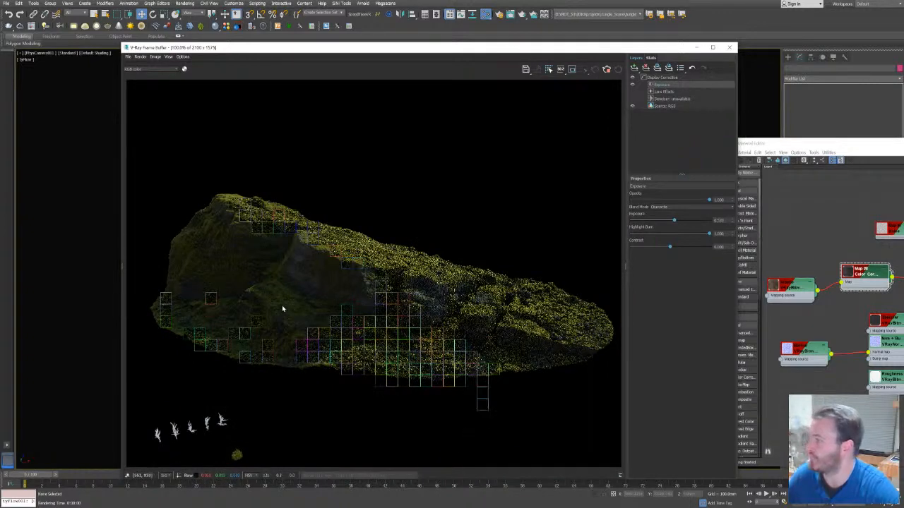
scroll(205, 272, "up", 1)
scroll(218, 272, "down", 1)
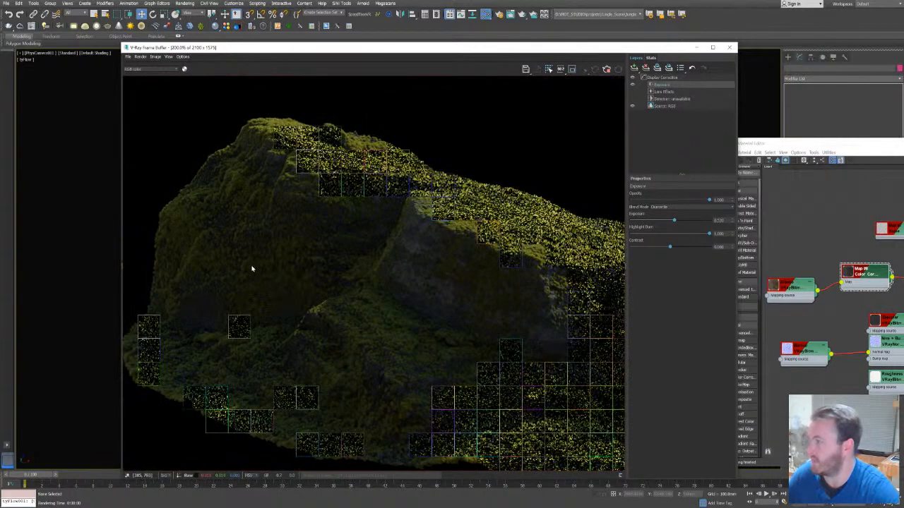
Stop the render, move the material editor out of the way and close the frame buffer to uncover the viewport.
left_click(607, 70)
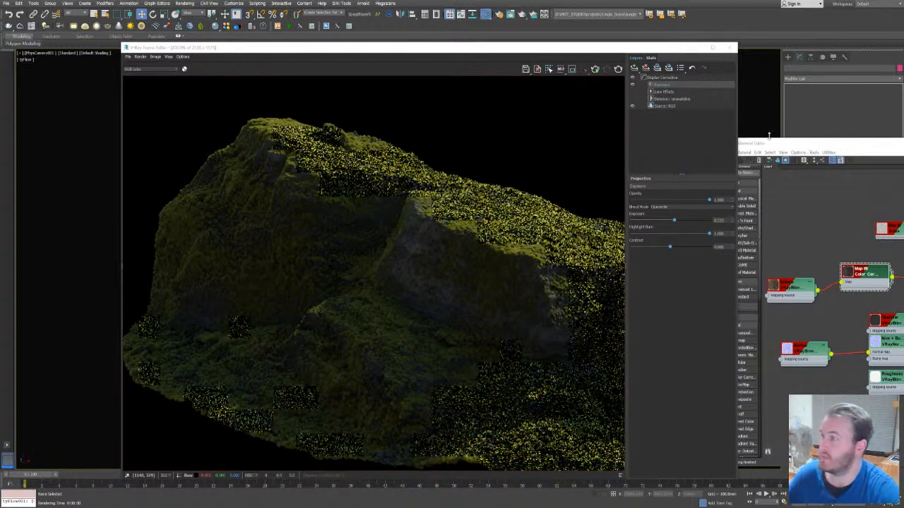
left_click_drag(811, 147, 903, 147)
left_click_drag(622, 50, 151, 258)
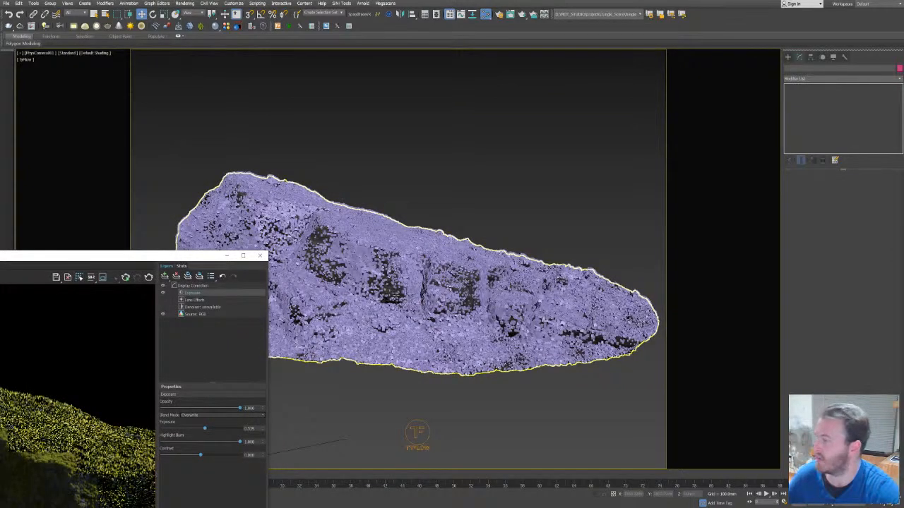
left_click_drag(173, 253, 257, 329)
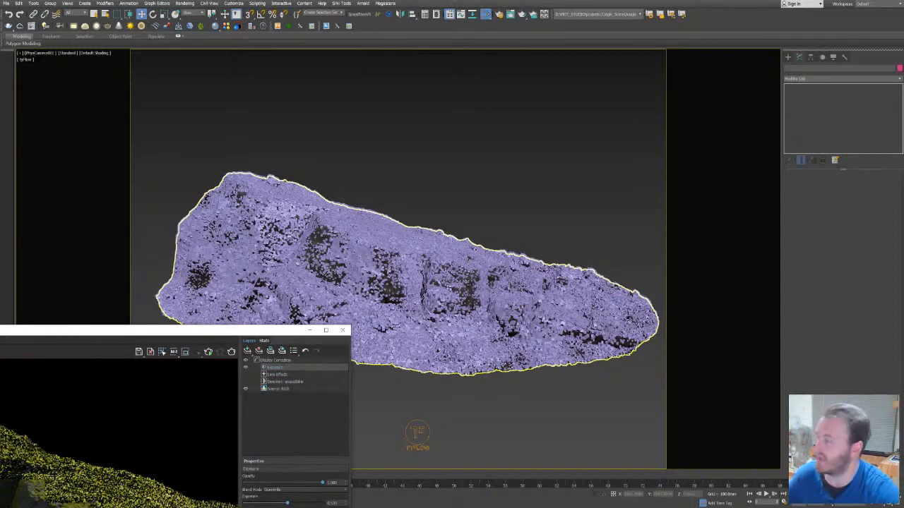
left_click_drag(255, 328, 483, 101)
left_click(562, 98)
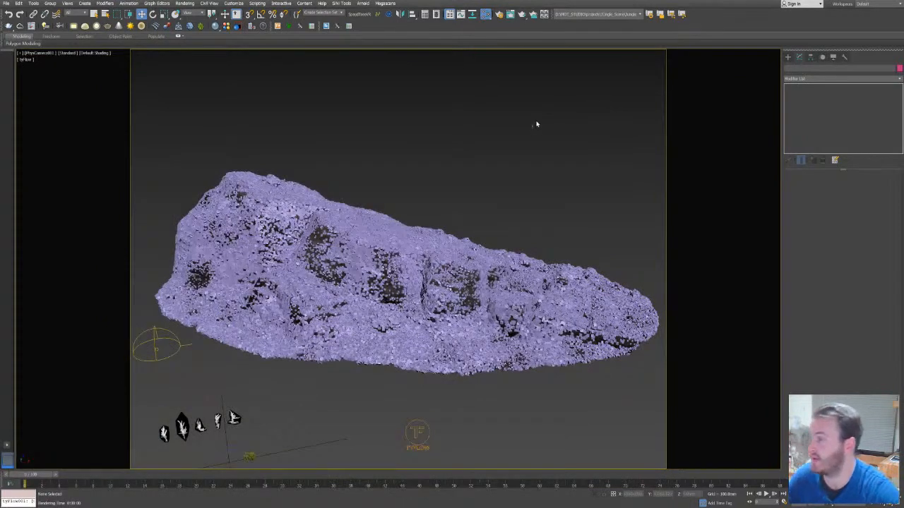
Bring the Slate Material Editor with the Noise map back over the viewport, leaving the modifier settings clear.
left_click_drag(903, 127, 532, 82)
left_click(499, 164)
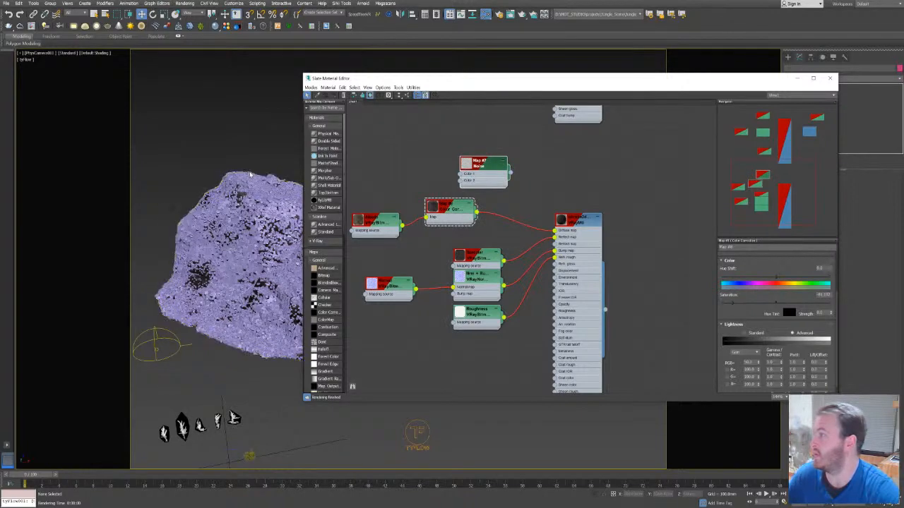
mouse_move(675, 78)
left_mouse_down()
mouse_move(488, 314)
mouse_move(696, 26)
mouse_move(547, 89)
left_mouse_up()
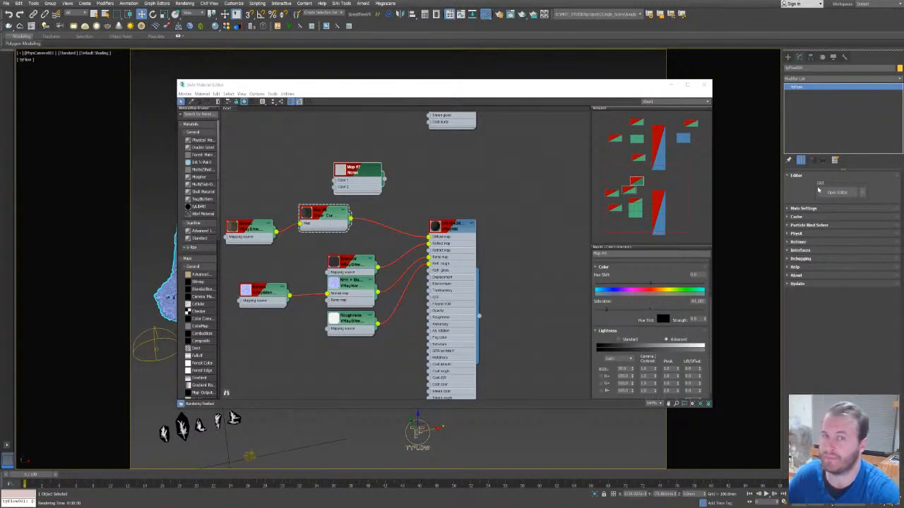
Open the tyFlow editor and disable the Scale operator in the plant scattering event.
left_click(836, 192)
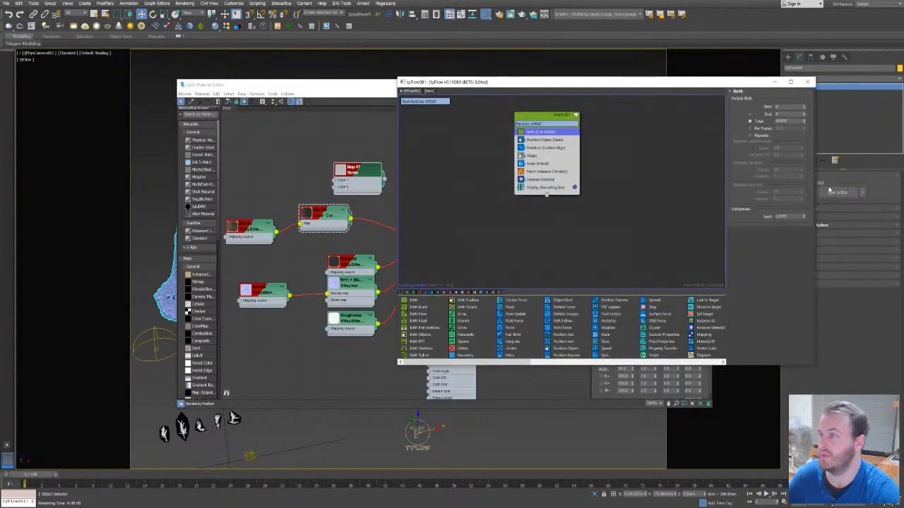
left_click(531, 163)
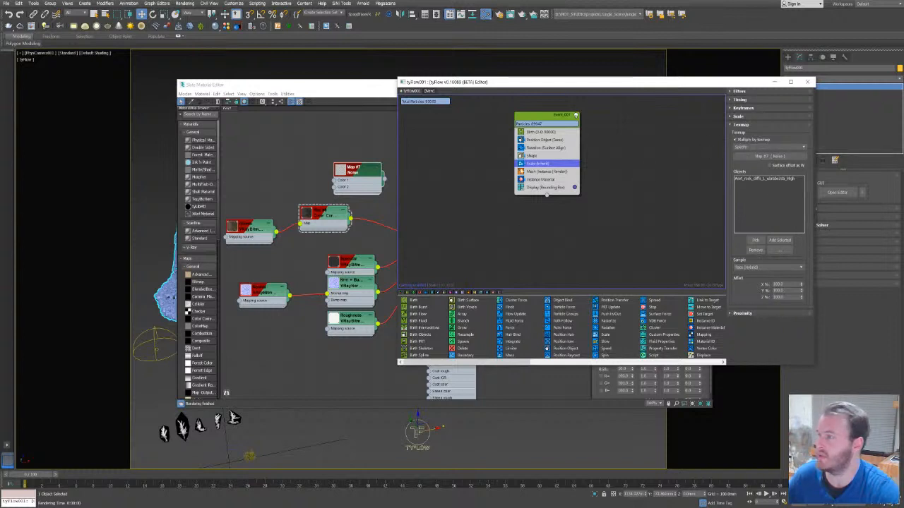
right_click(526, 163)
left_click(544, 215)
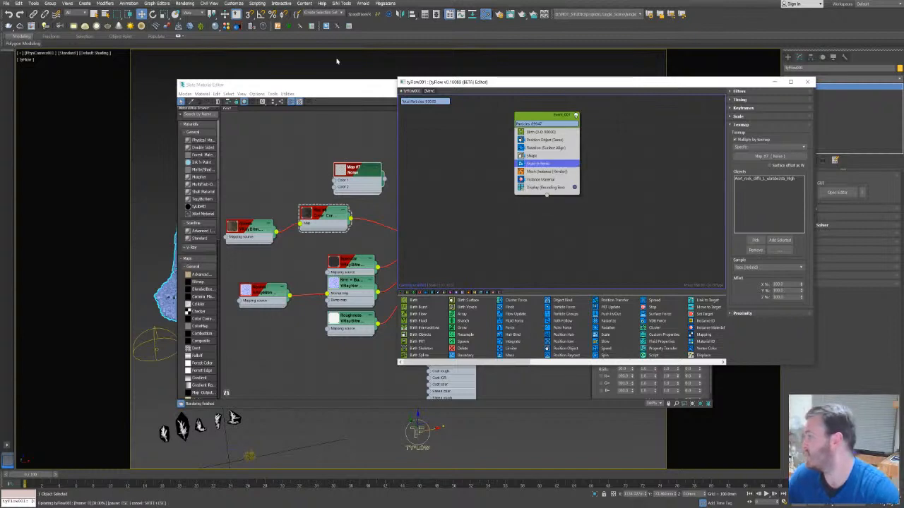
Move the material editor off the rock and adjust the Position Object operator's density-by-normals threshold, trying 0.35 and 0.25.
left_click_drag(350, 88, 233, 386)
left_click(542, 141)
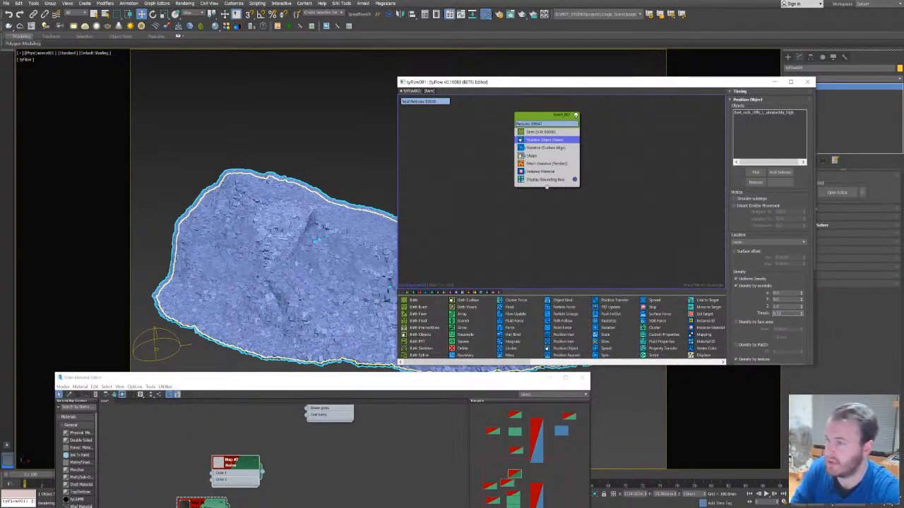
type("0.35")
key("Return")
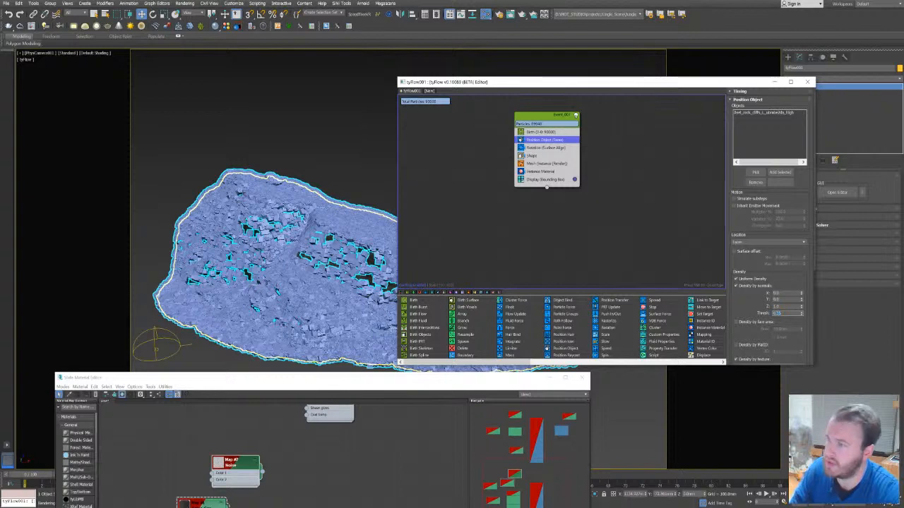
type("0.25")
key("Return")
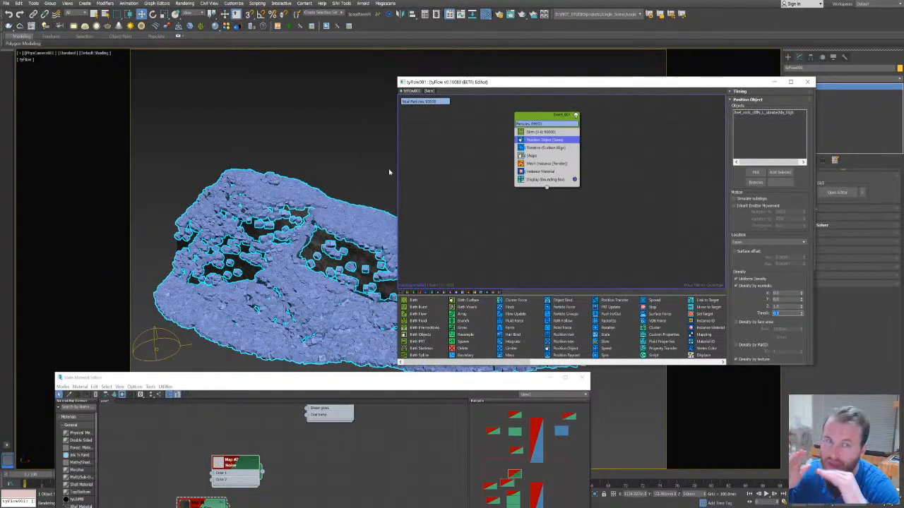
Deselect the tyFlow object and close the tyFlow and material editors to leave the scattered rock clear in the viewport.
left_click(325, 121)
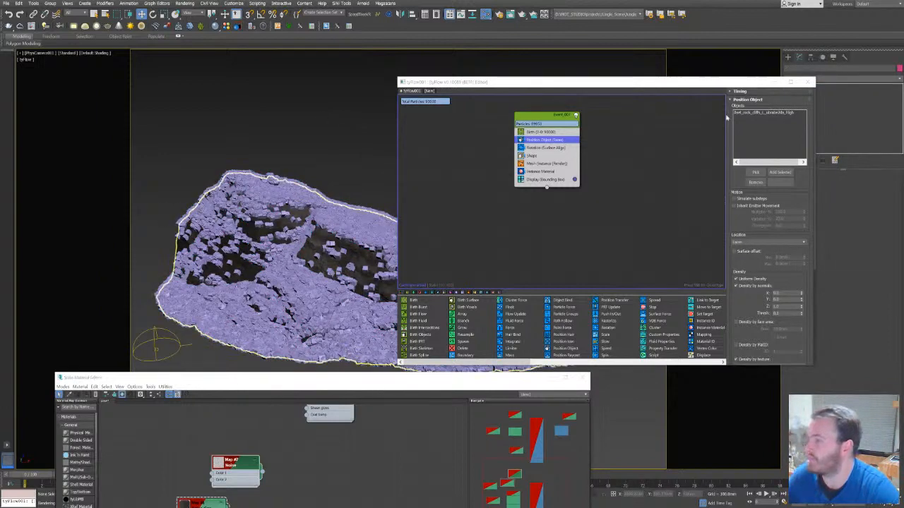
left_click(809, 81)
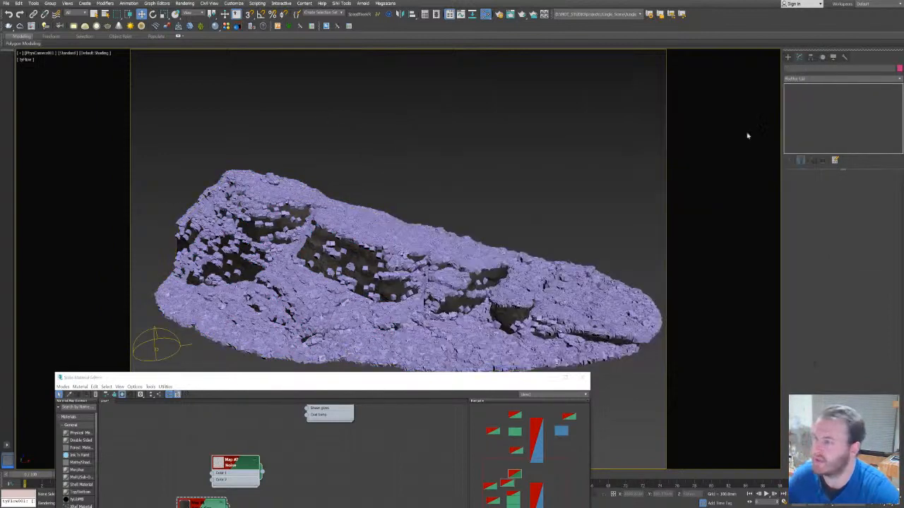
left_click(583, 379)
middle_click_drag(511, 173, 541, 113)
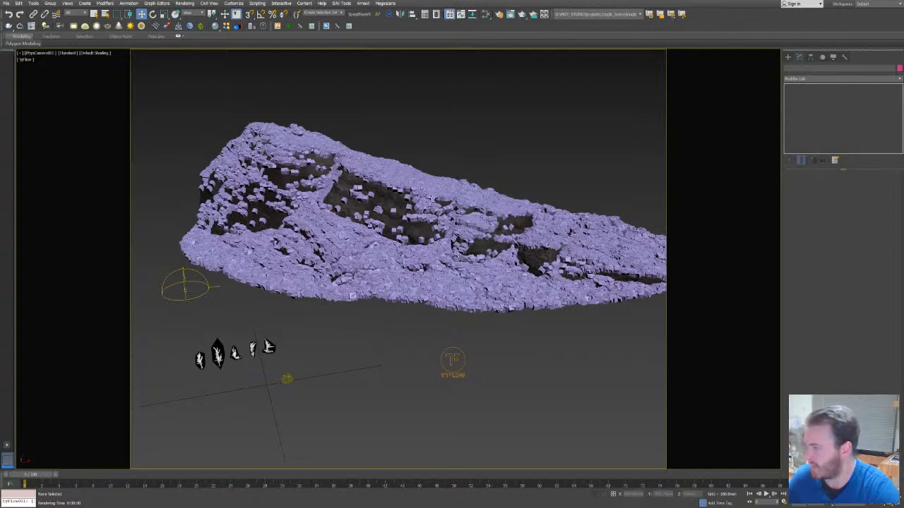
Switch to Quixel Bridge to look at the Quarry Cliff asset and return to 3ds Max.
left_click(485, 507)
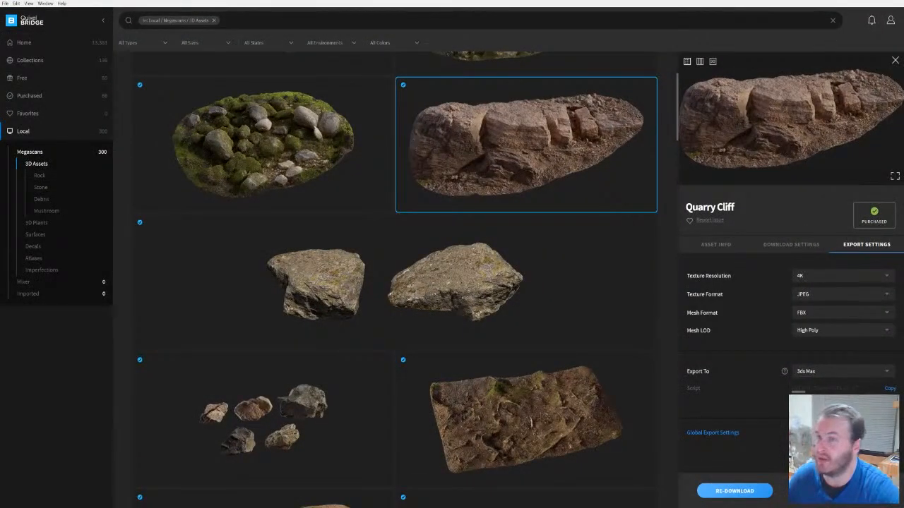
left_click(863, 1)
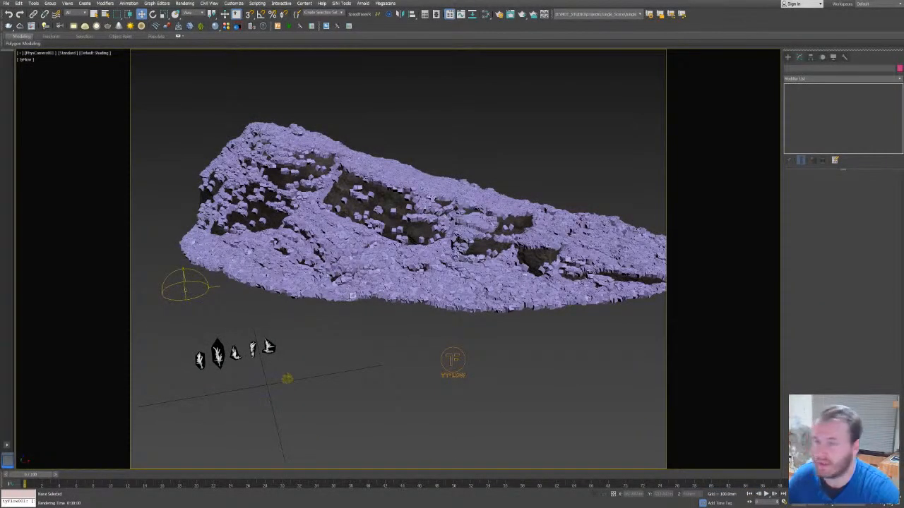